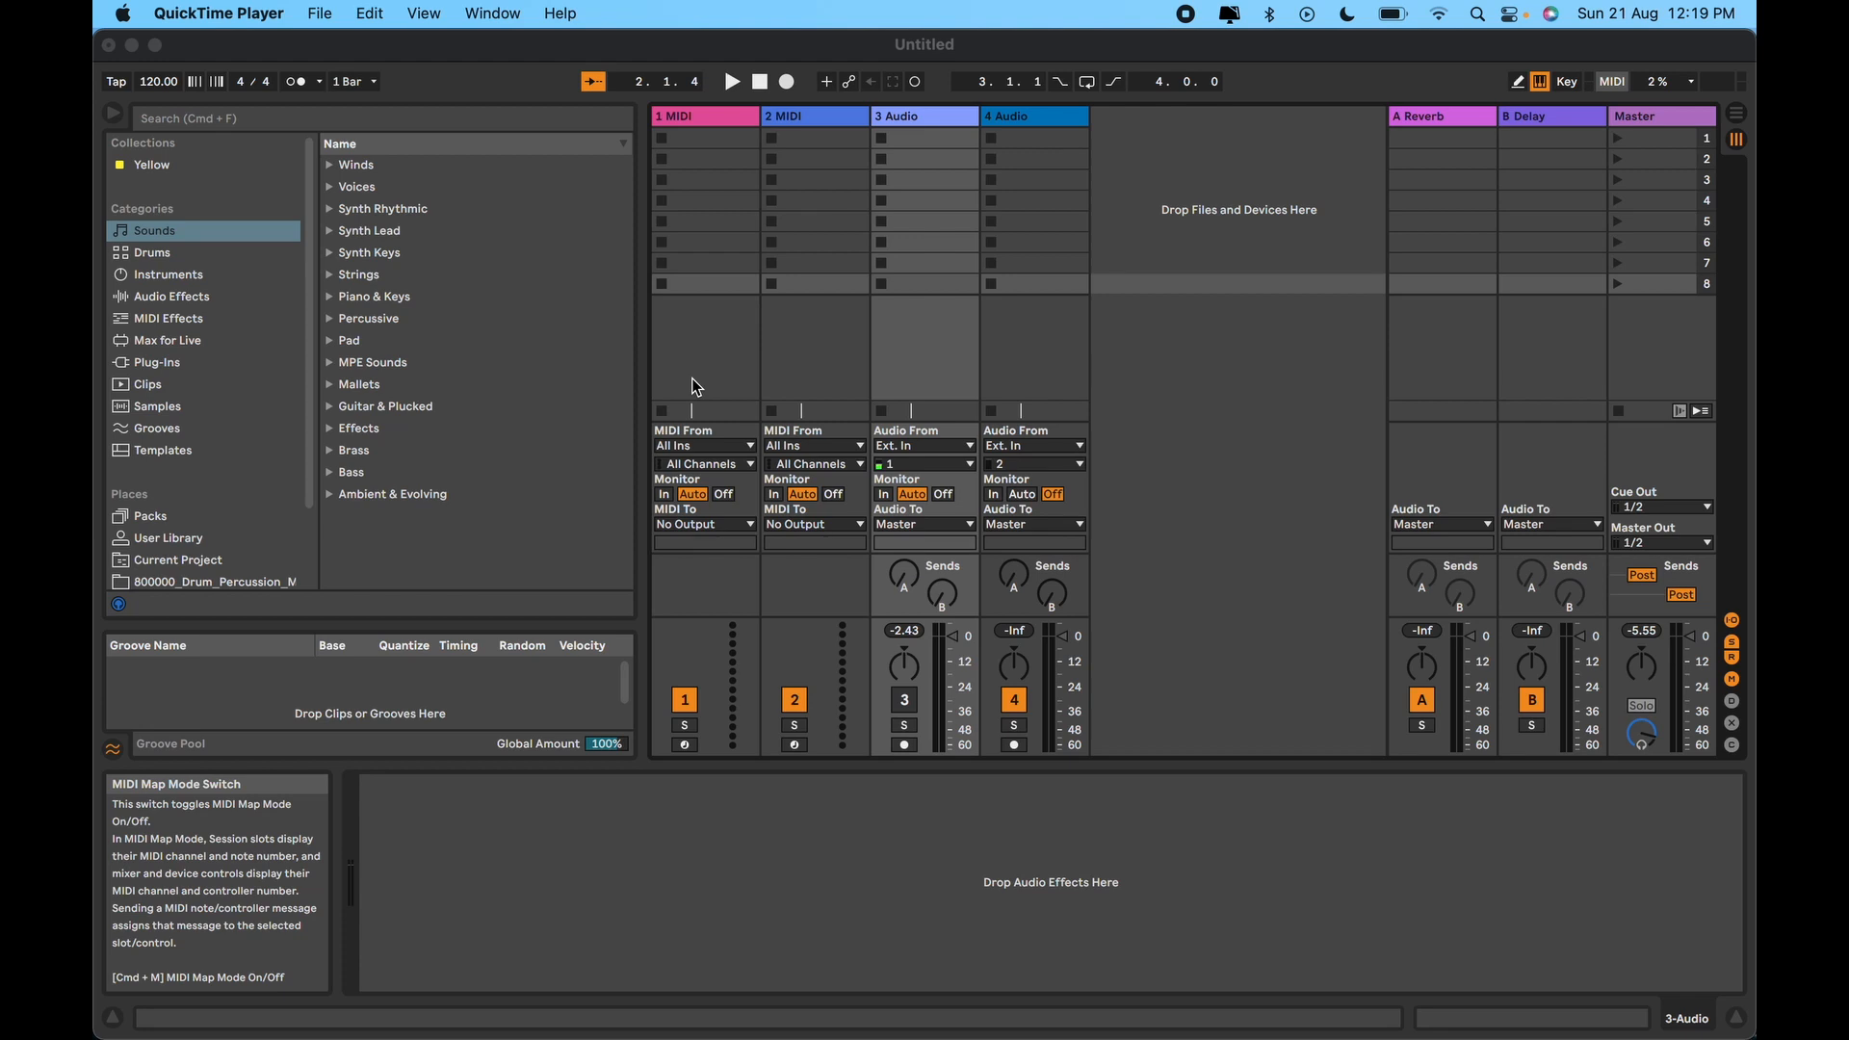
# Step: Open the Preferences and show the Look/Feel settings
pyautogui.click(1211, 337)
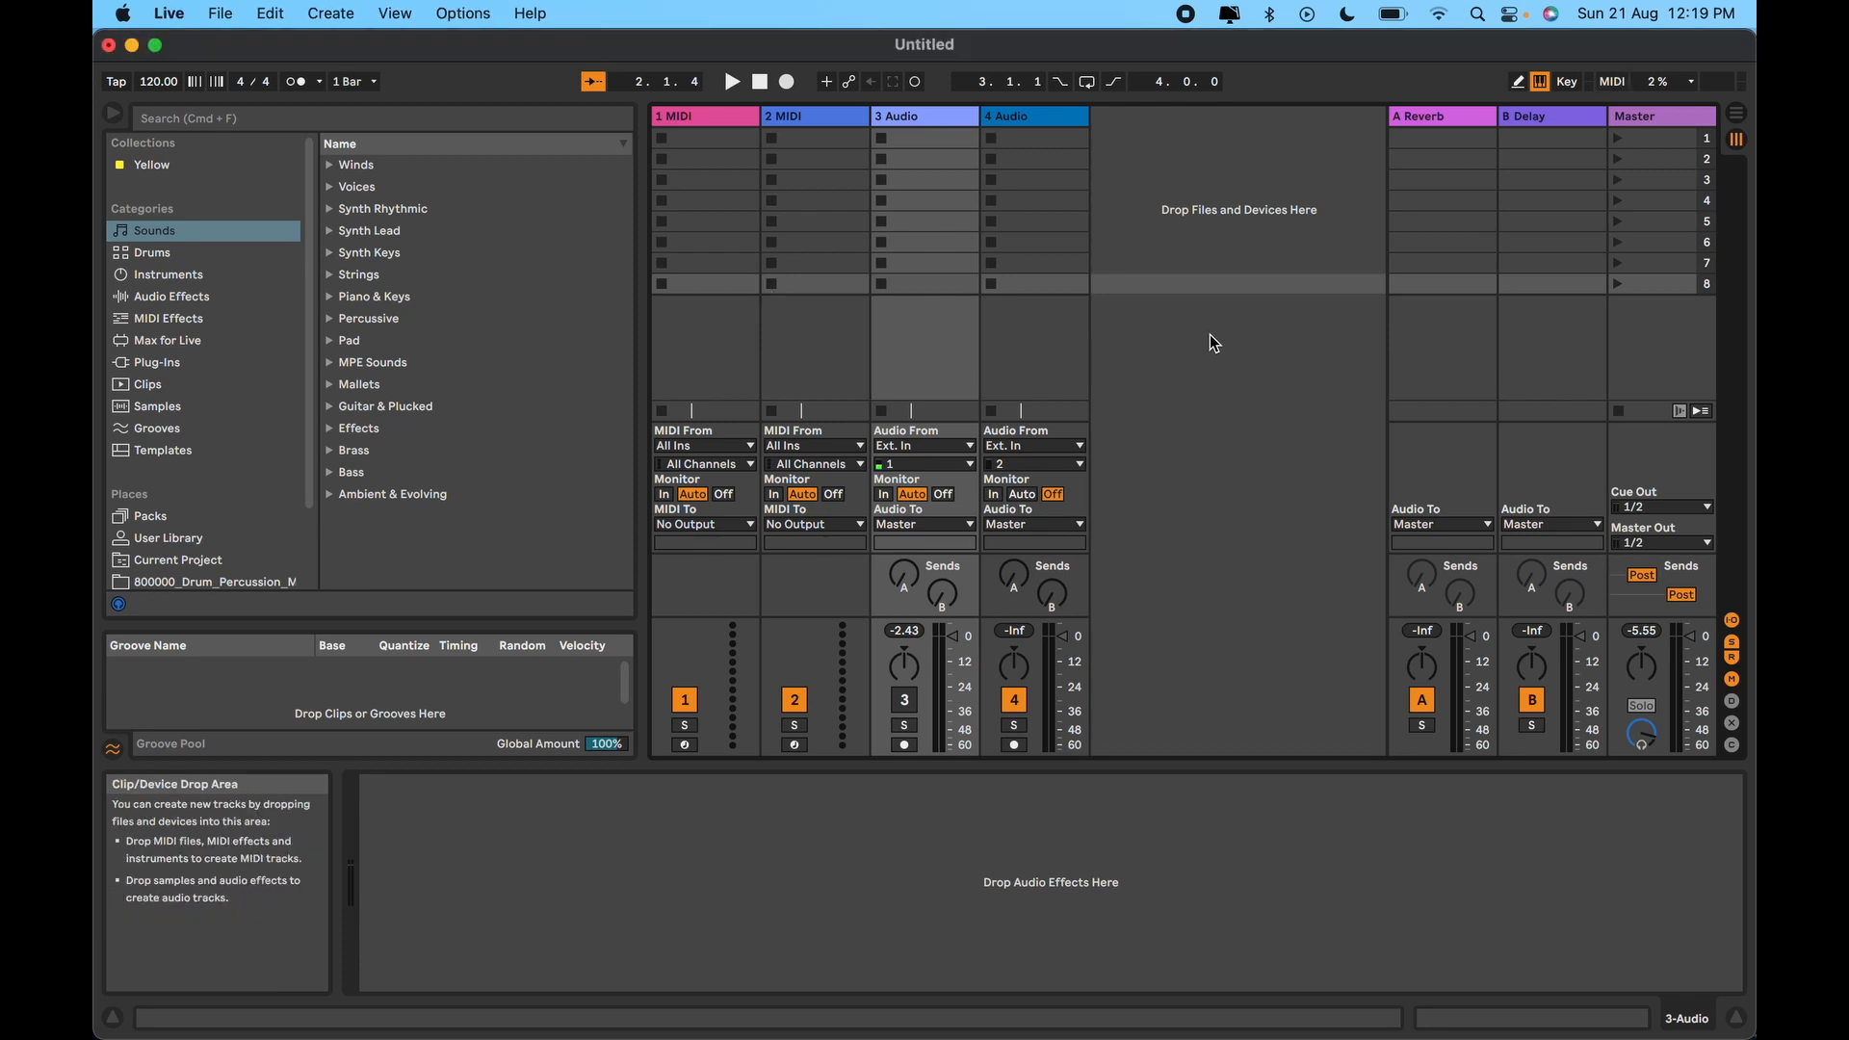
pyautogui.click(170, 15)
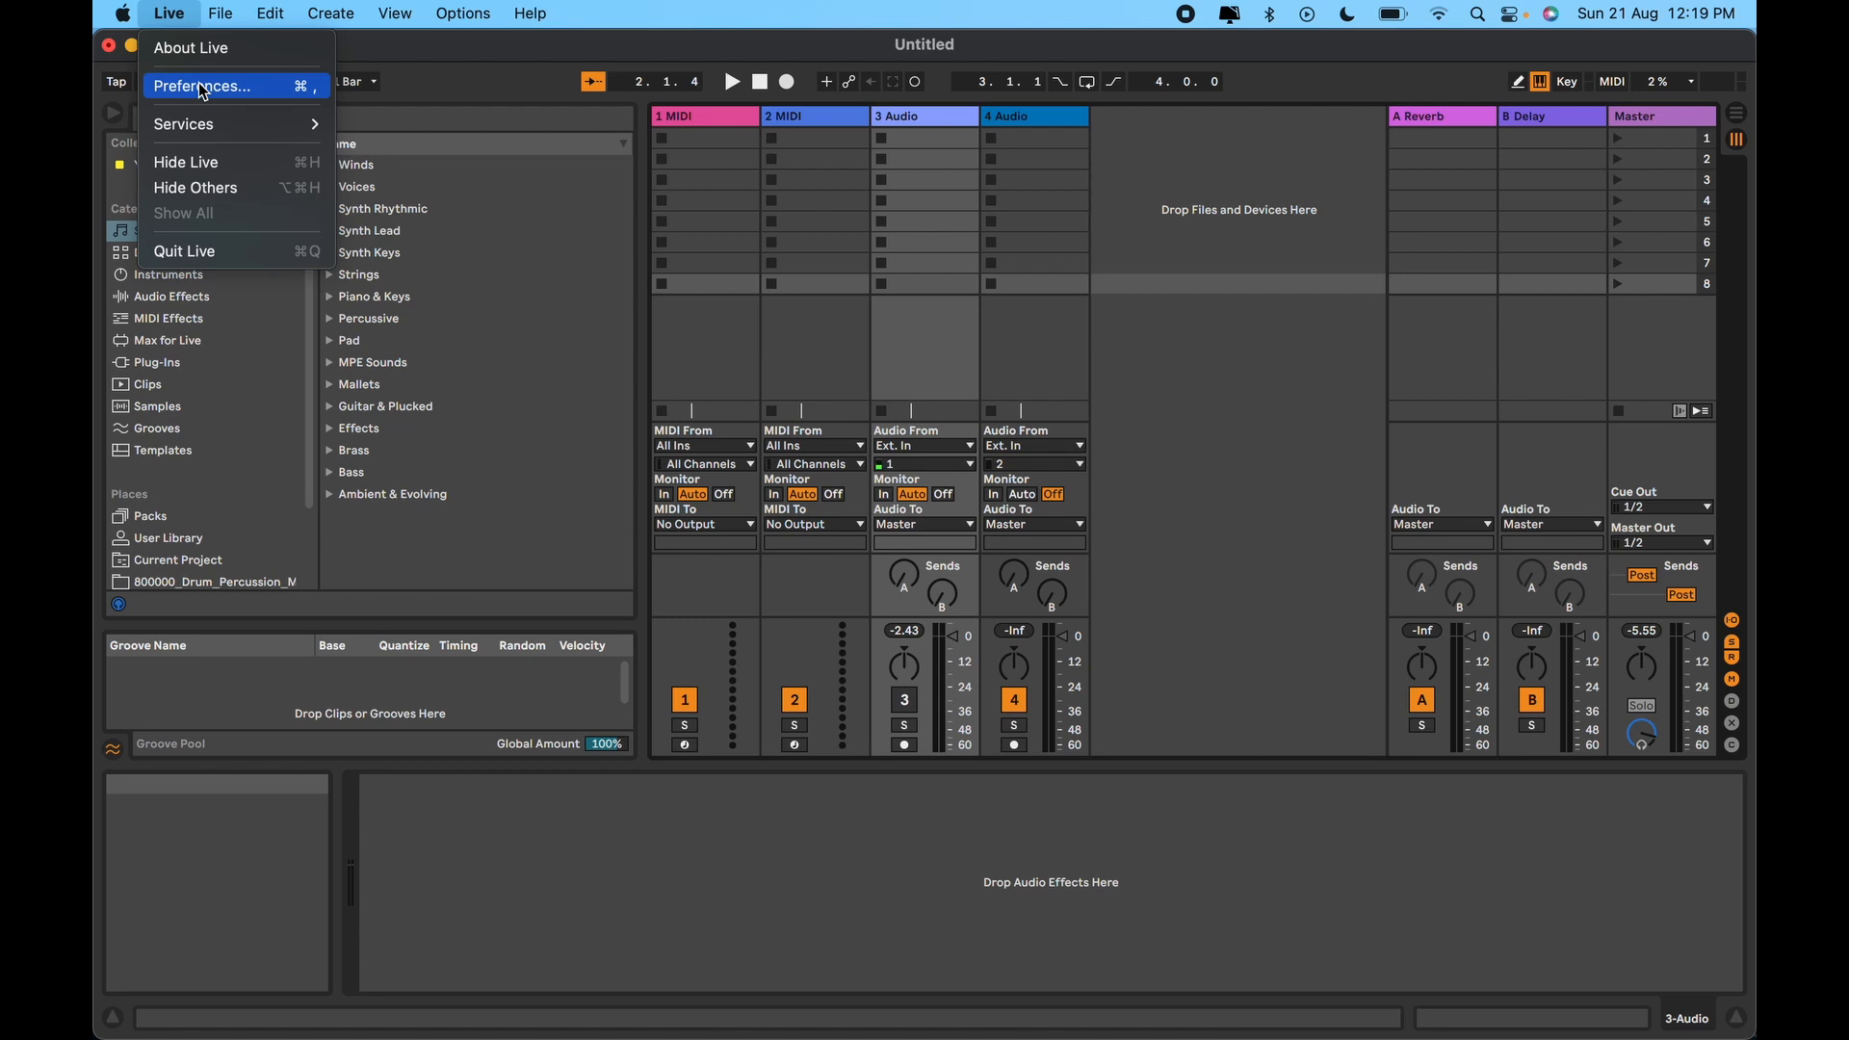
pyautogui.click(303, 92)
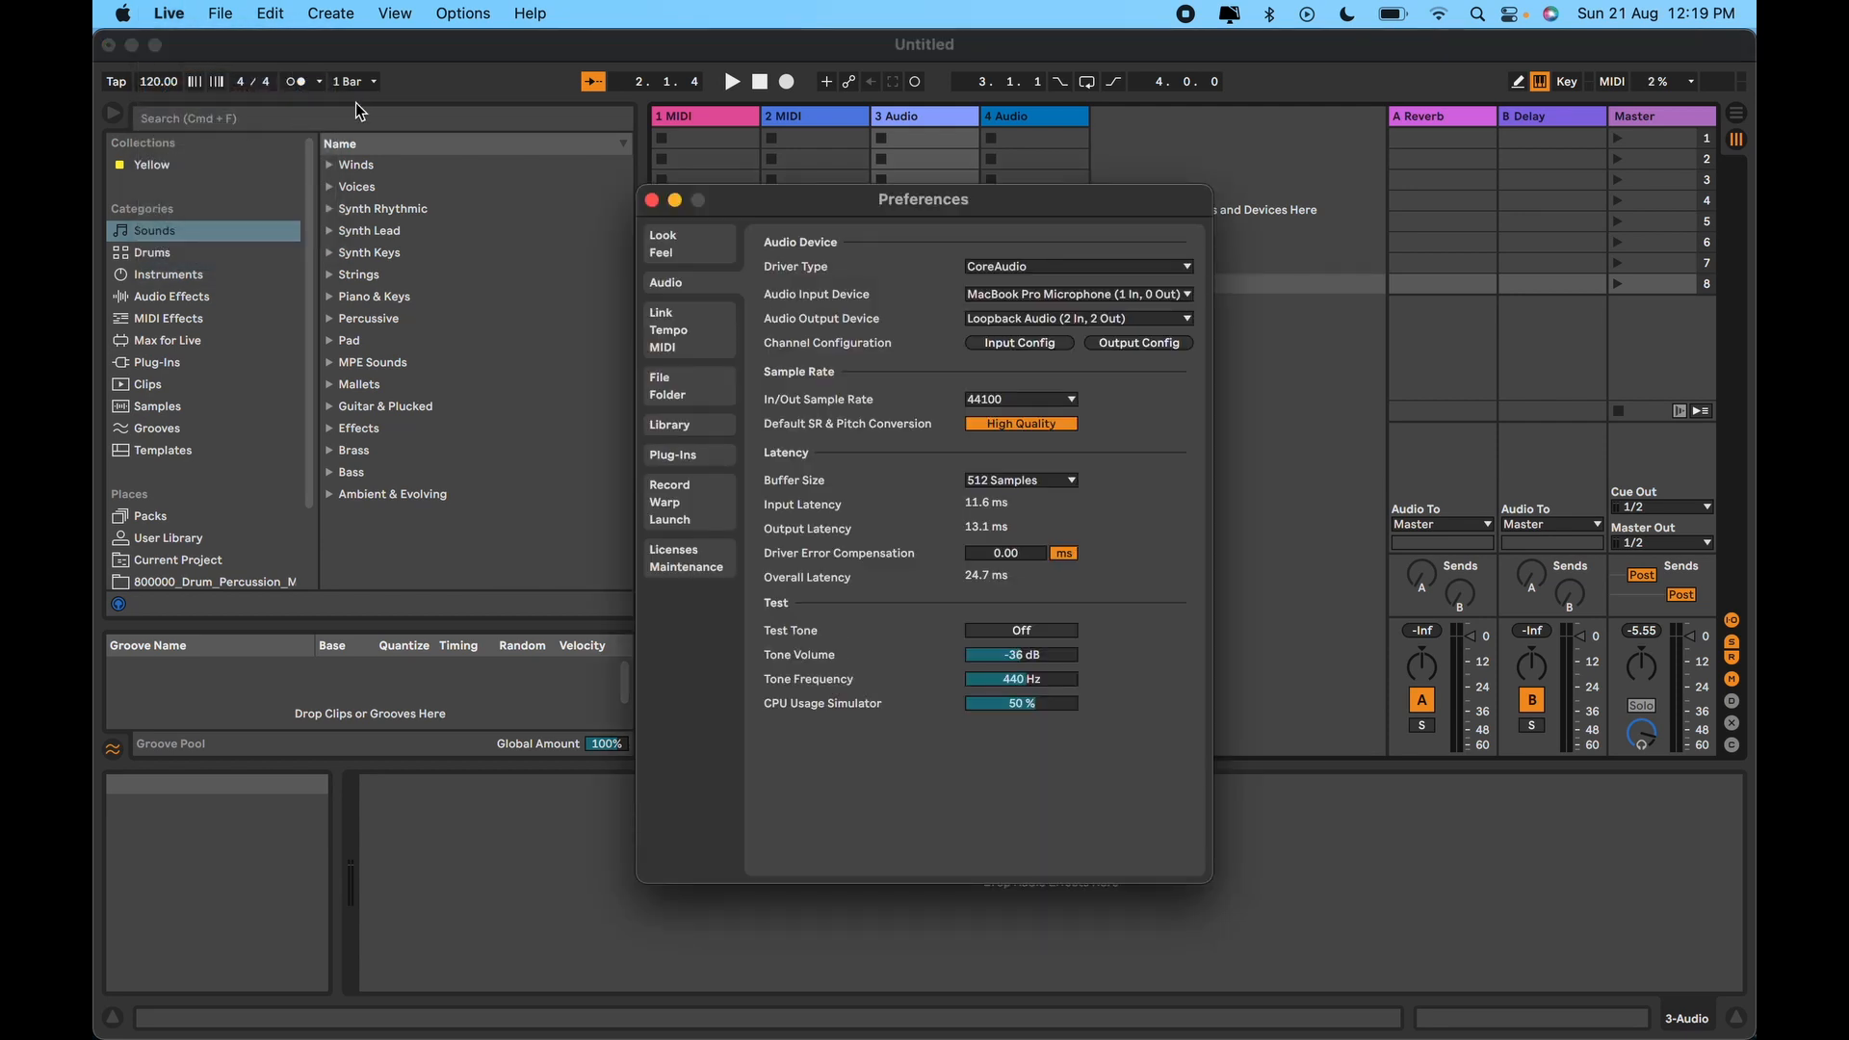
pyautogui.click(664, 258)
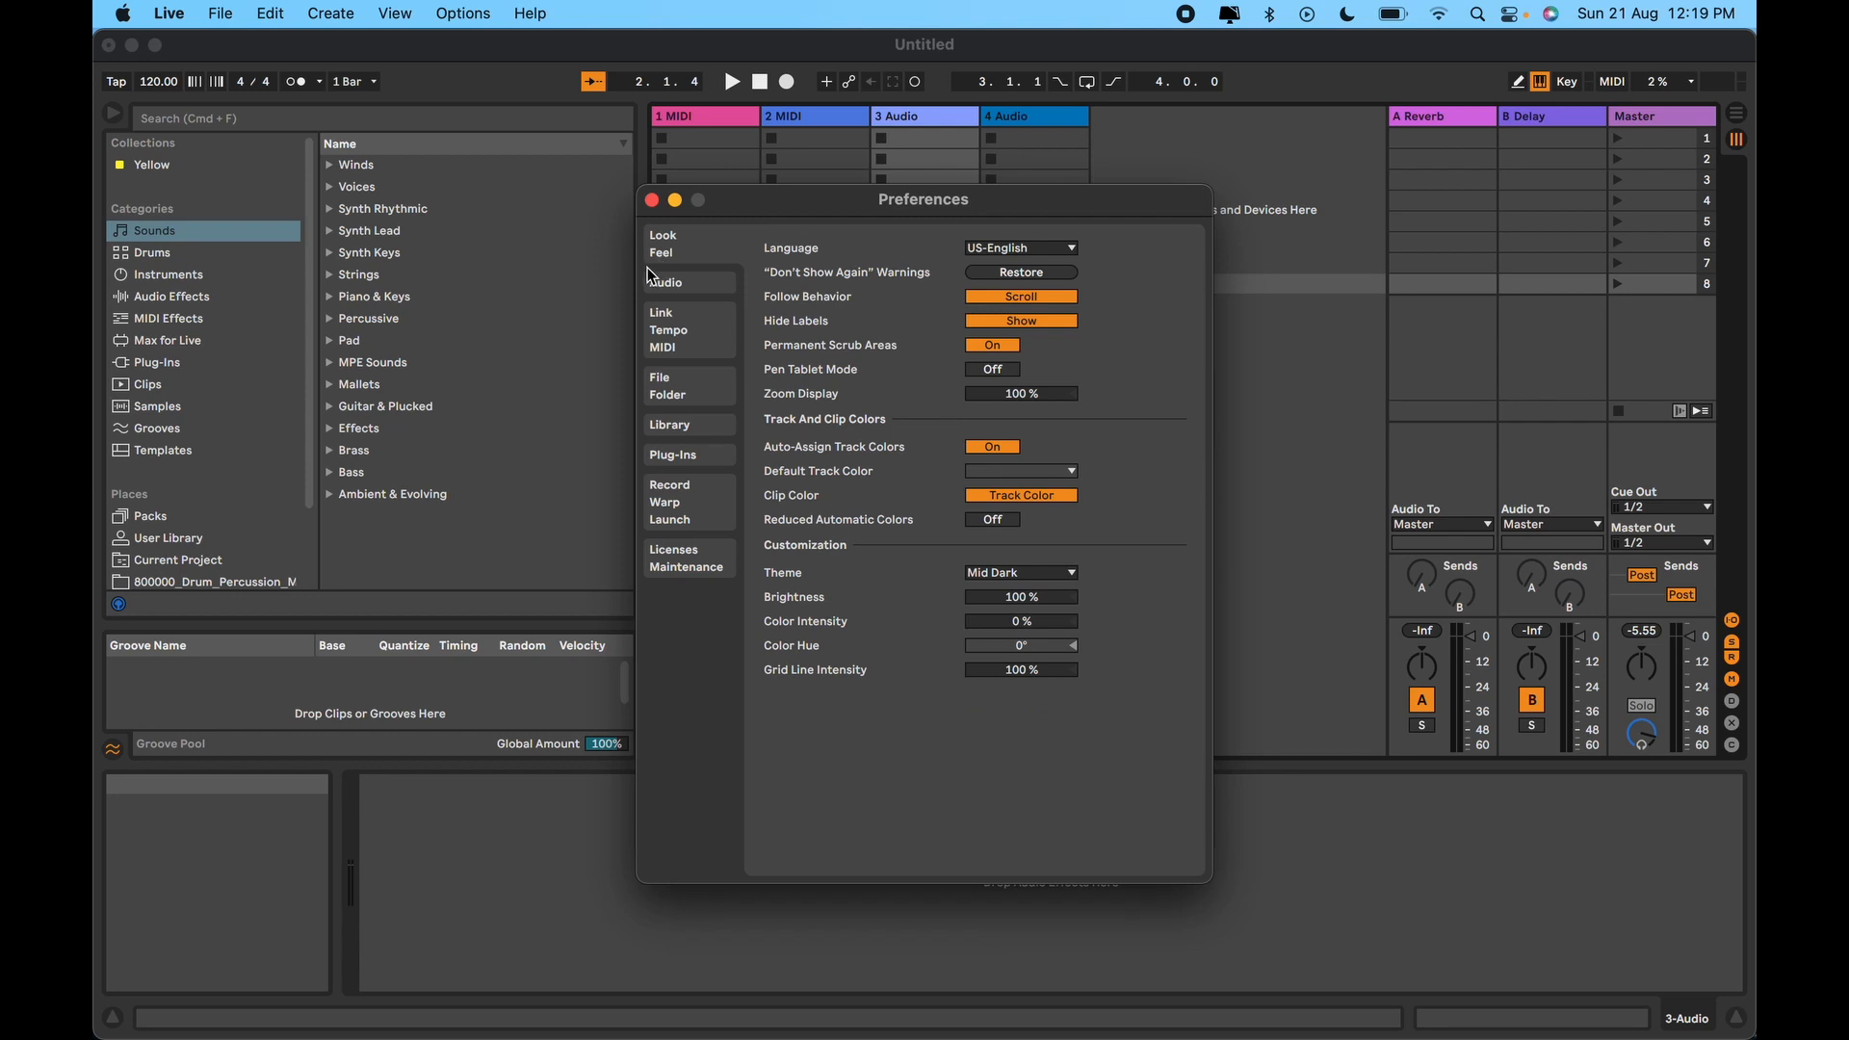
# Step: Try the Mid Light theme and set the interface theme back to Mid Dark
pyautogui.click(1033, 574)
pyautogui.click(1024, 597)
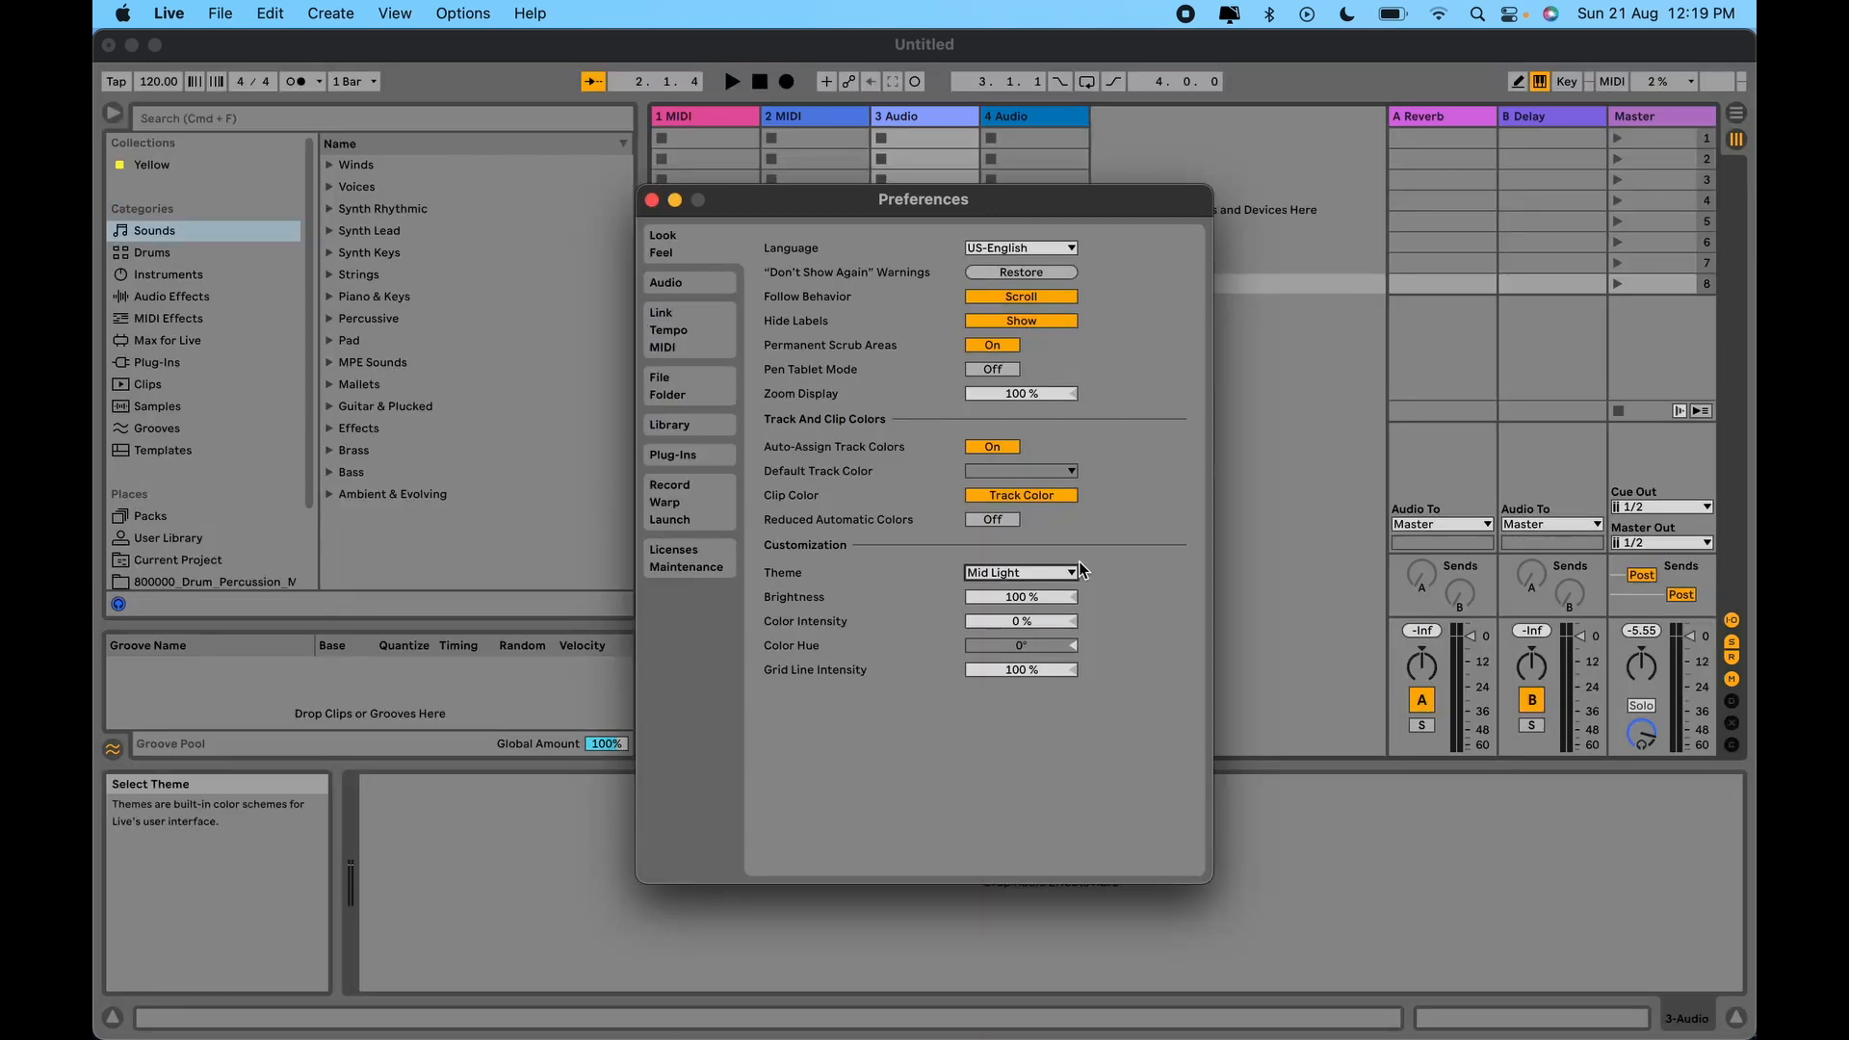
pyautogui.click(1068, 573)
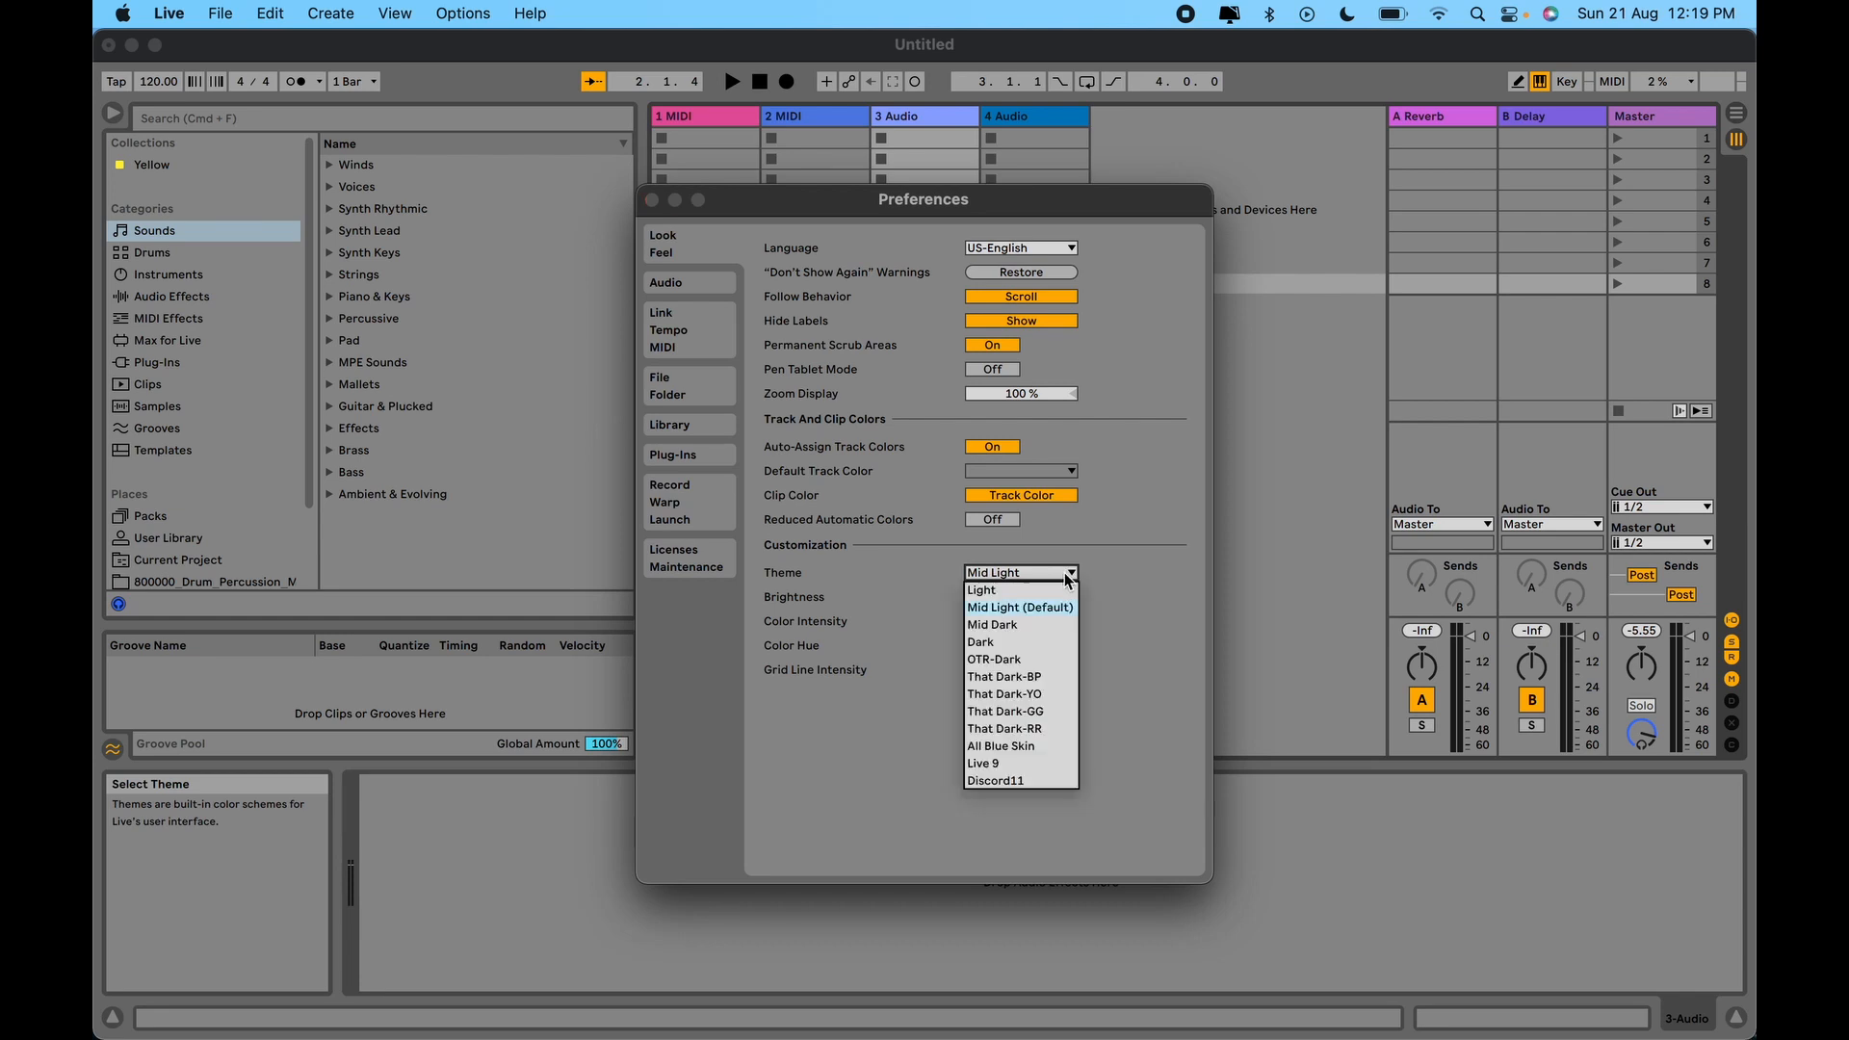
pyautogui.click(1042, 625)
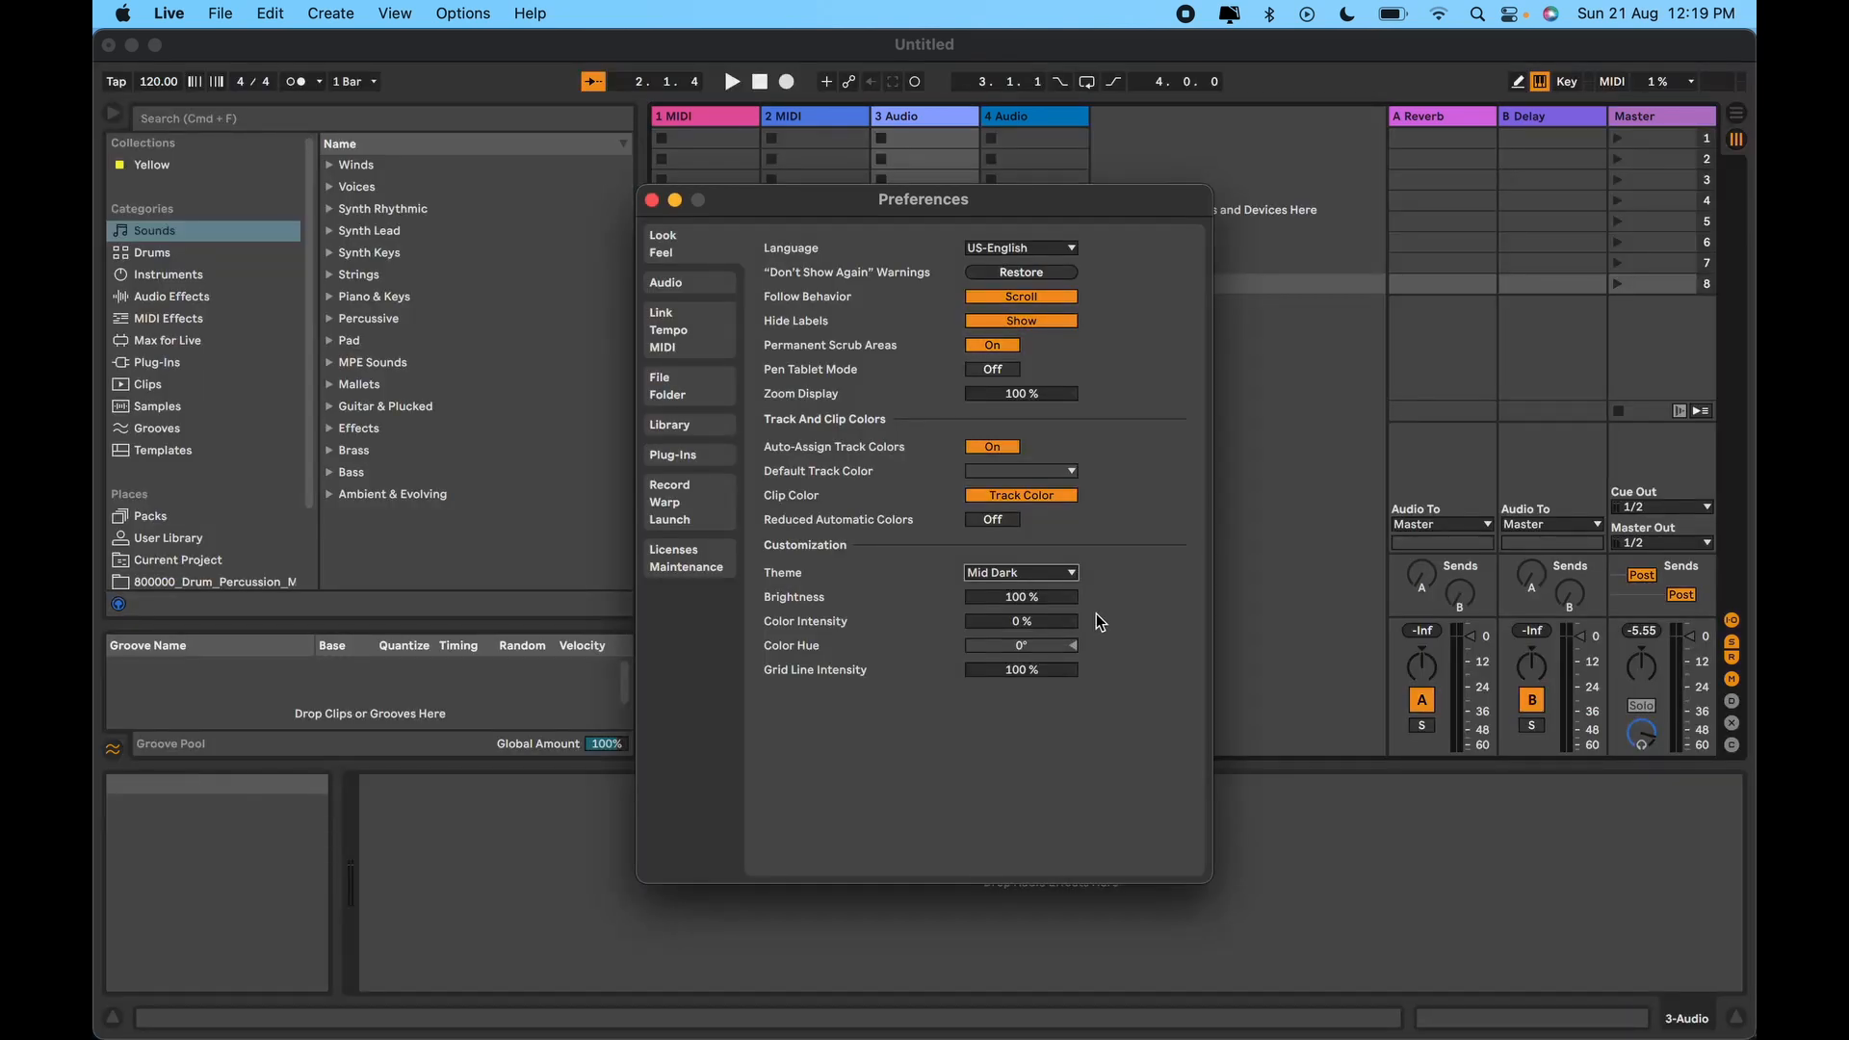
# Step: Try adjusting the interface brightness and the zoom display, returning both to 100 %
pyautogui.moveTo(1049, 599); pyautogui.dragTo(1050, 657)
pyautogui.doubleClick(1050, 599)
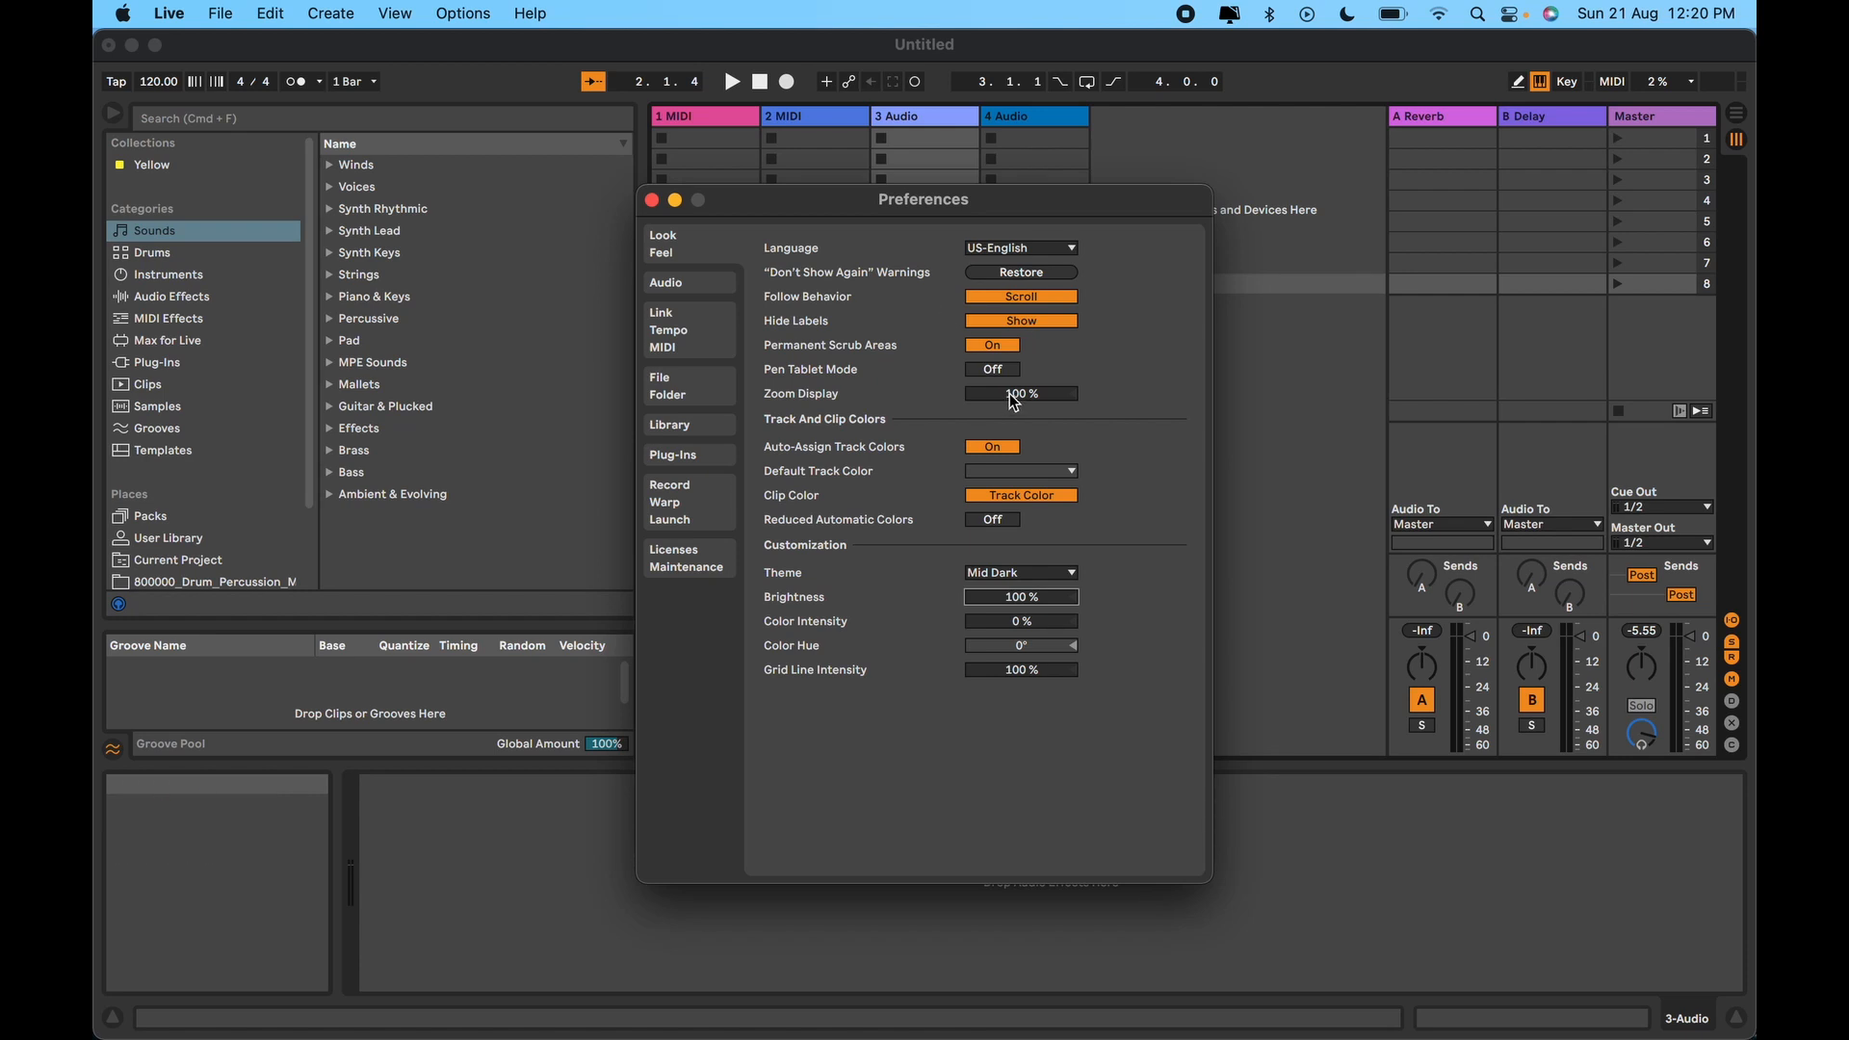
pyautogui.moveTo(1011, 394)
pyautogui.mouseDown()
pyautogui.moveTo(1011, 349)
pyautogui.moveTo(1013, 397)
pyautogui.mouseUp()
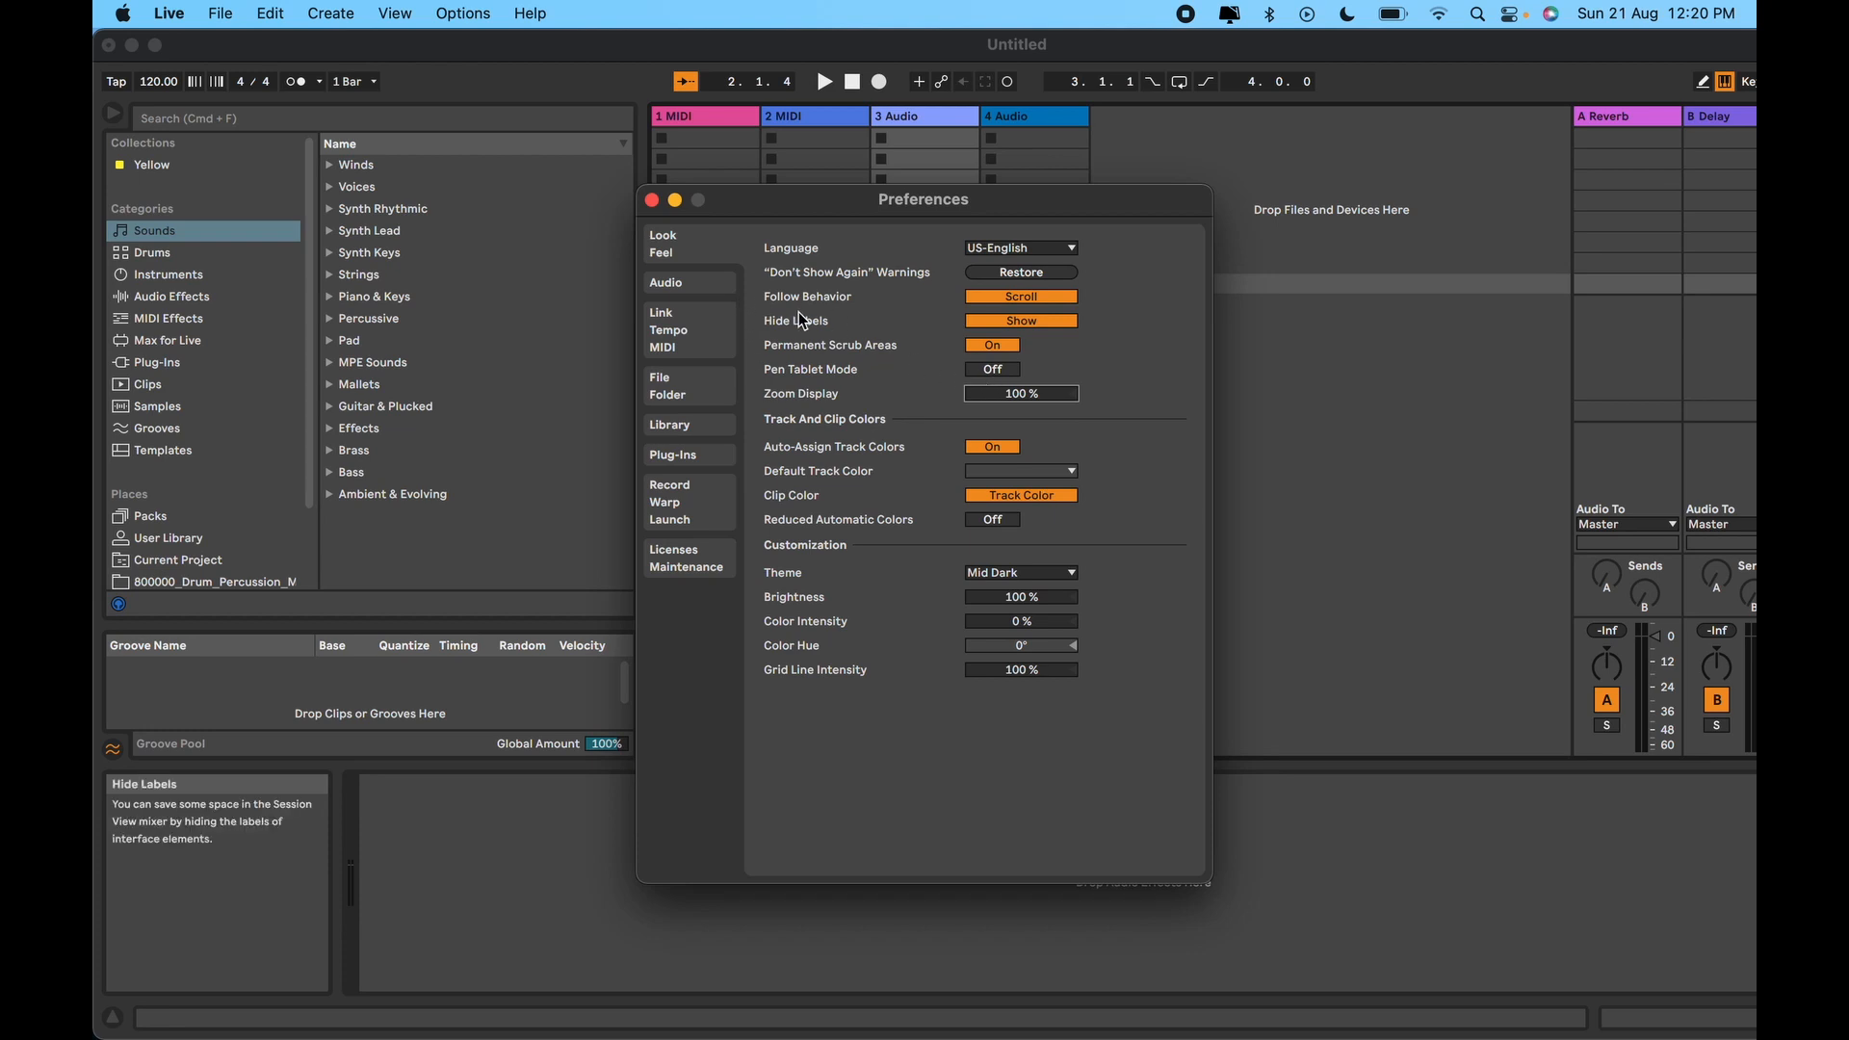
pyautogui.moveTo(796, 298)
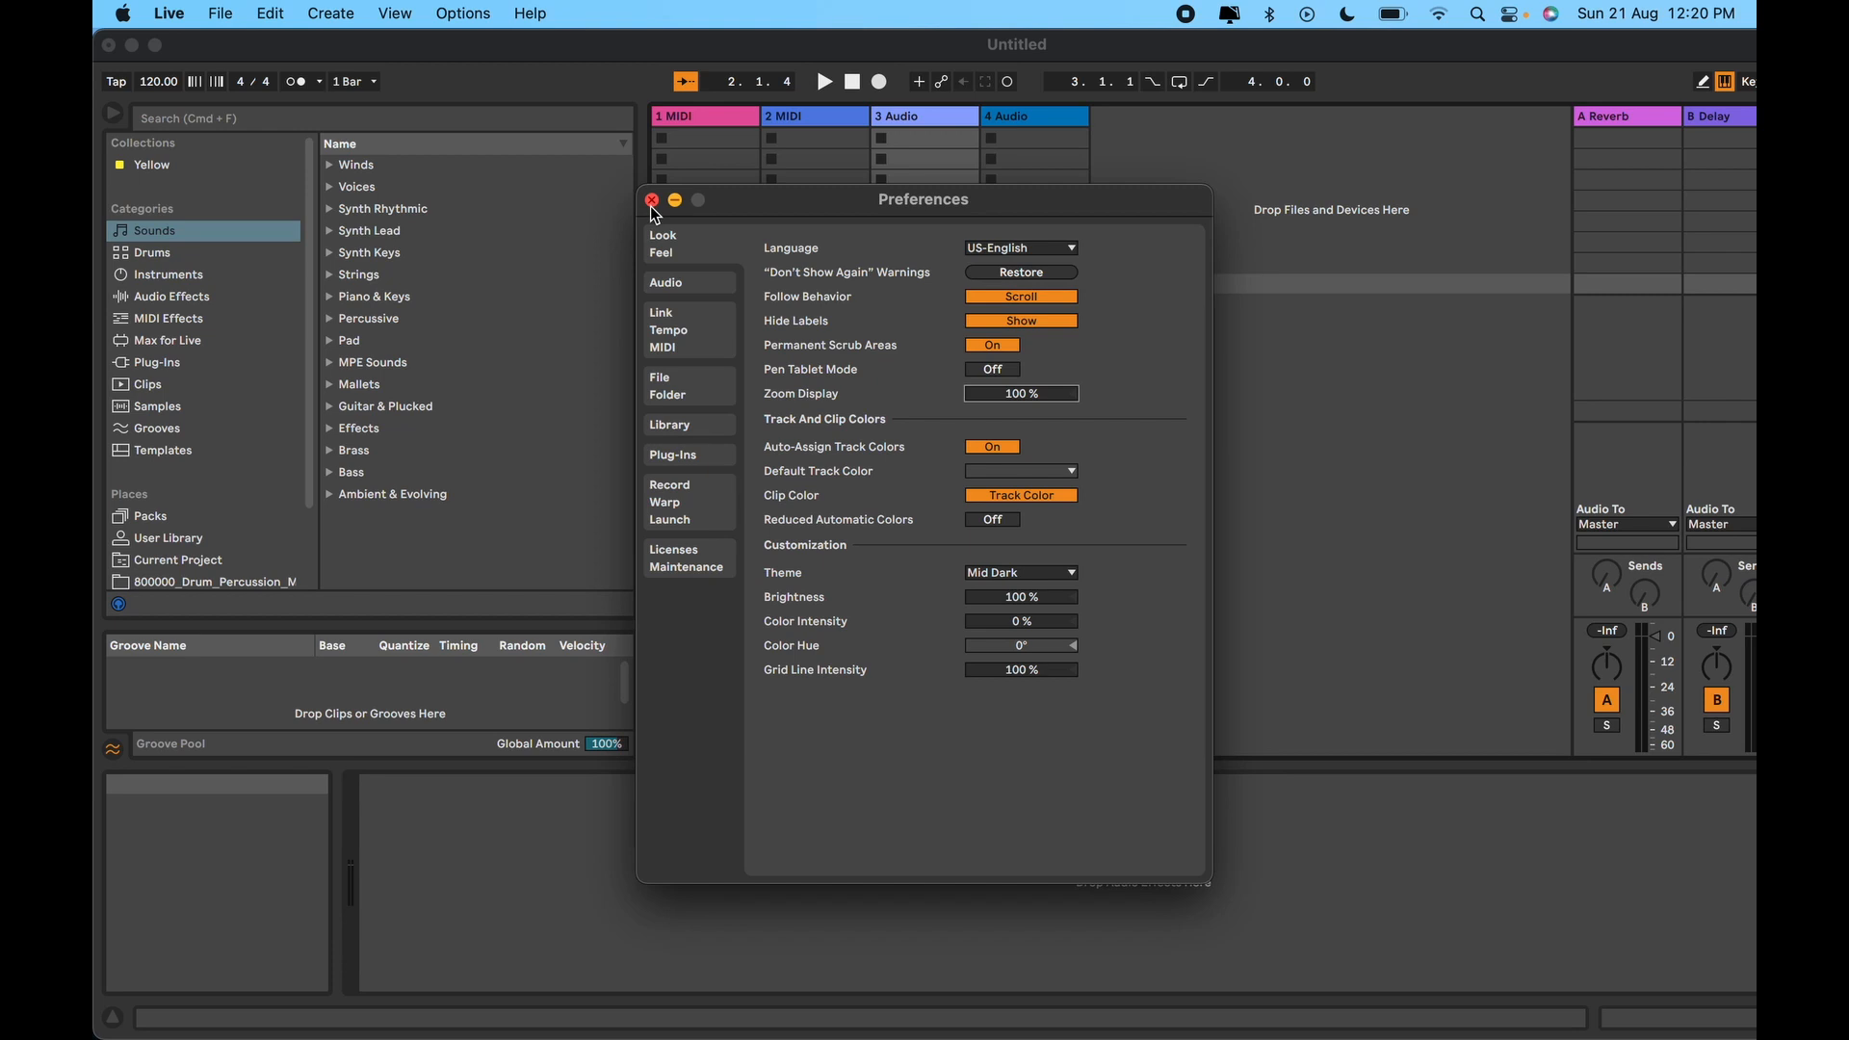
# Step: Review the Audio preferences, including the available driver types, and close the Preferences window
pyautogui.click(698, 293)
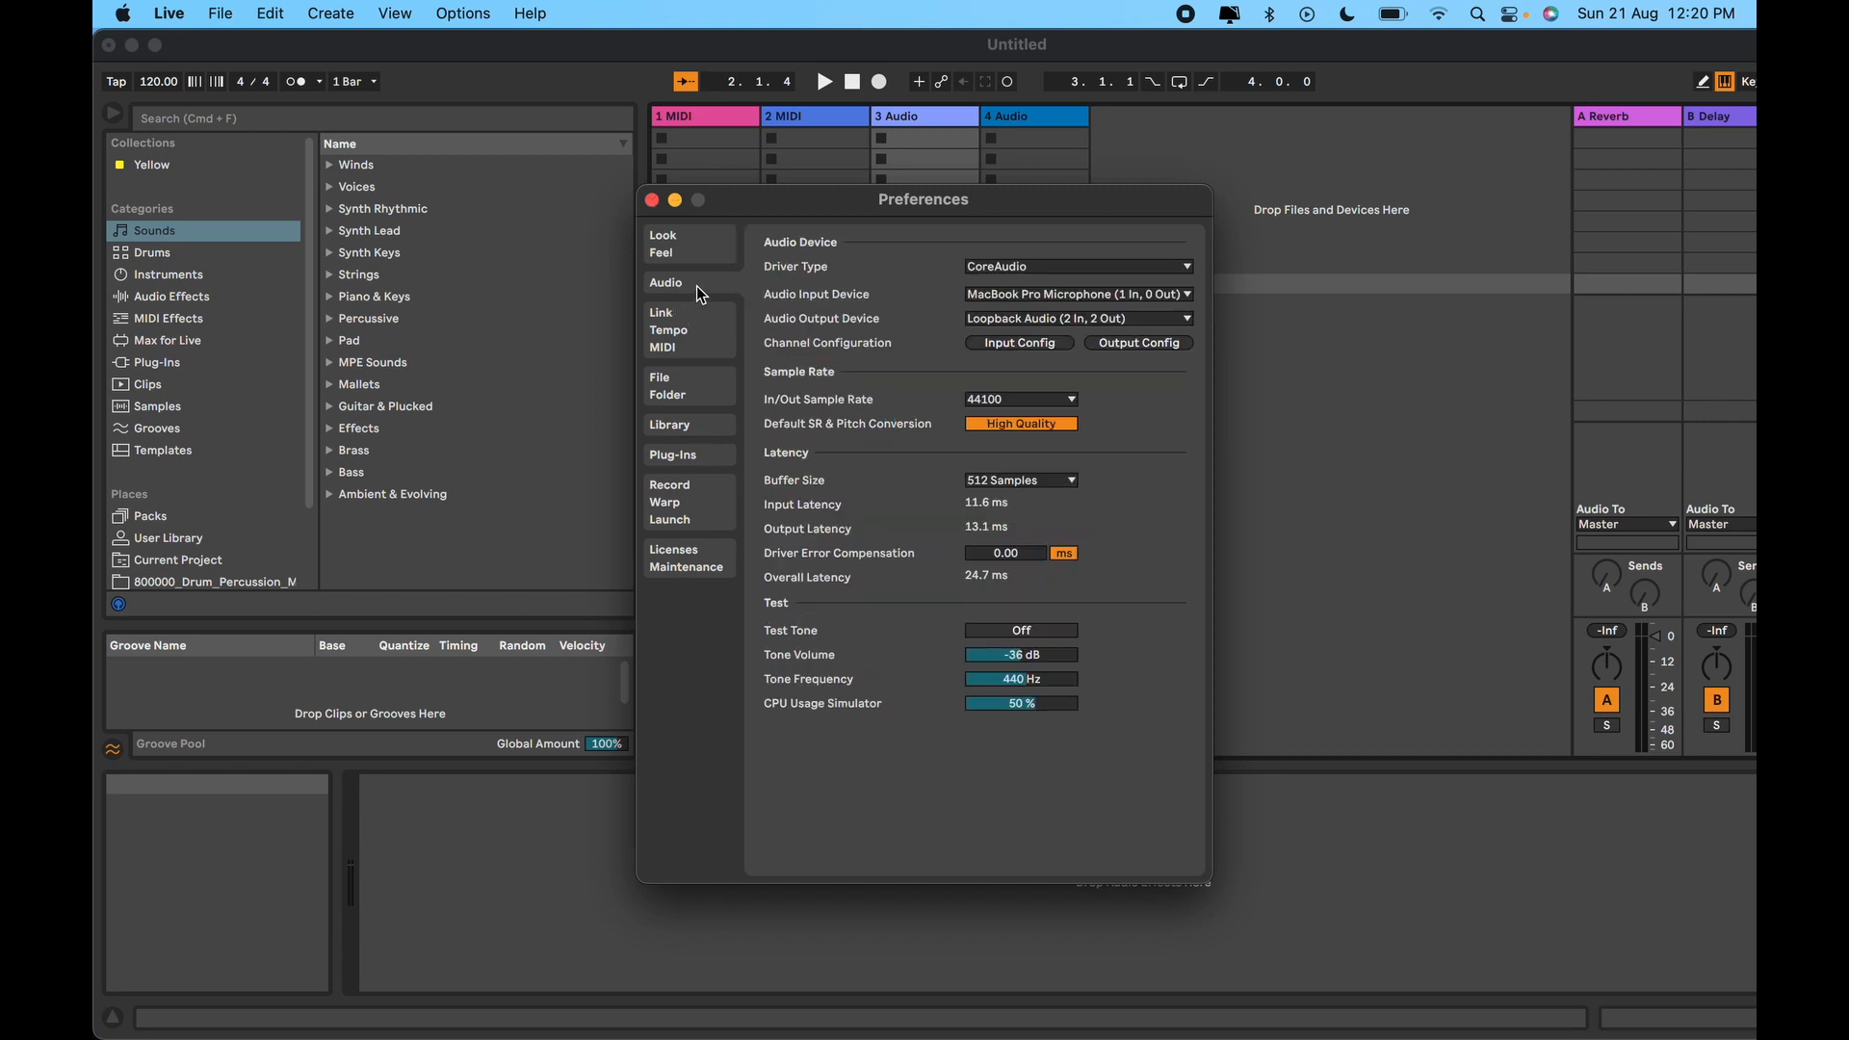
pyautogui.click(1031, 265)
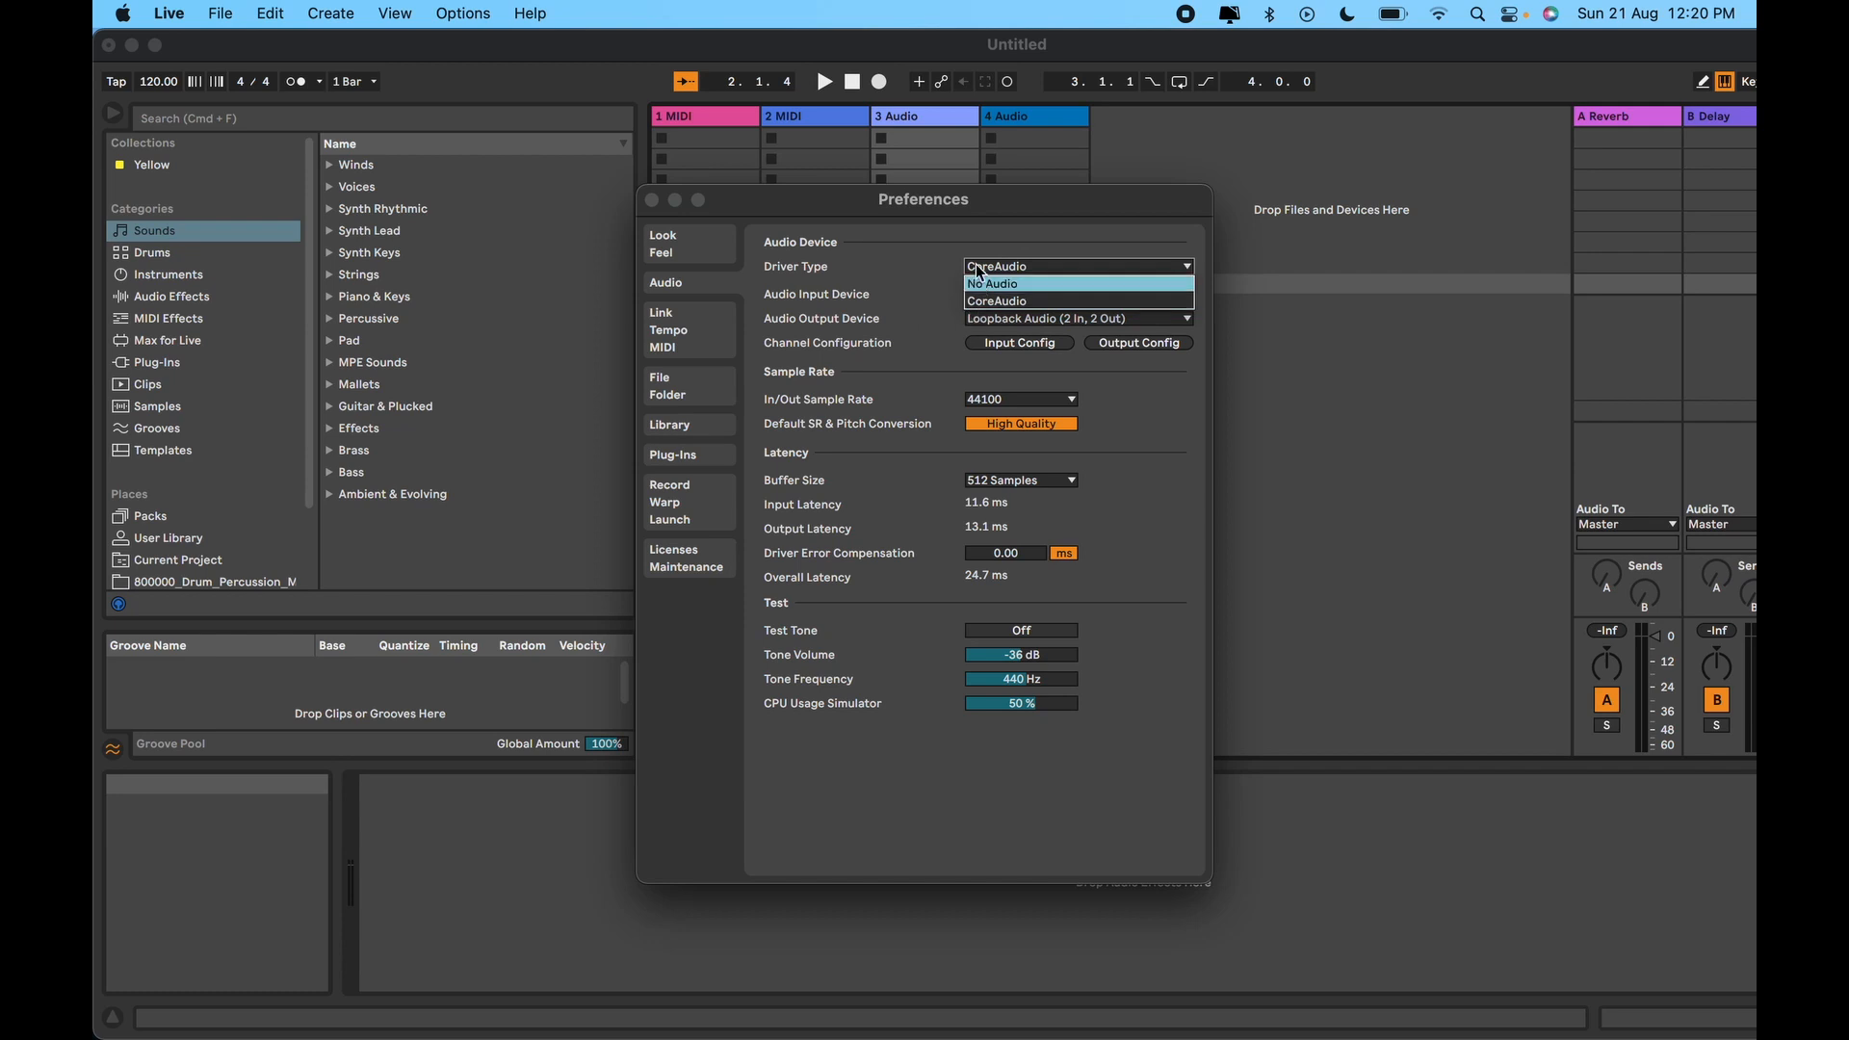
pyautogui.click(888, 350)
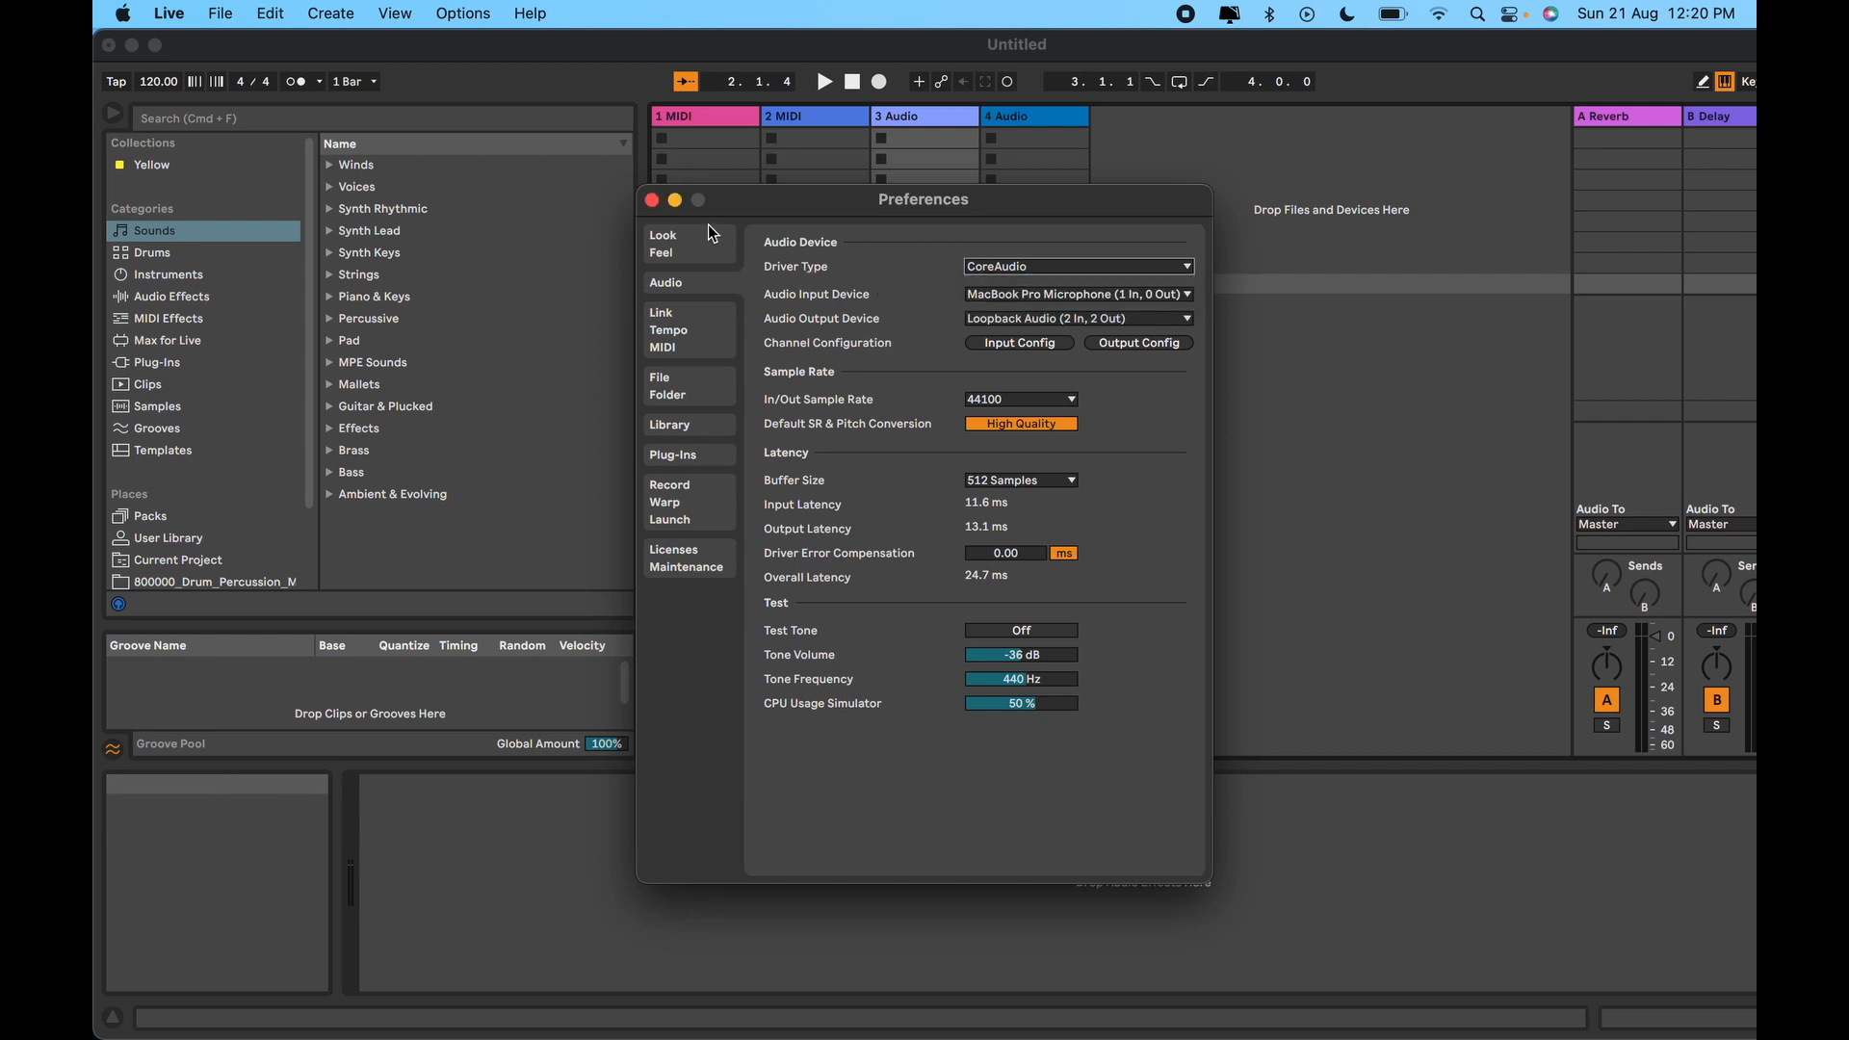
pyautogui.click(652, 200)
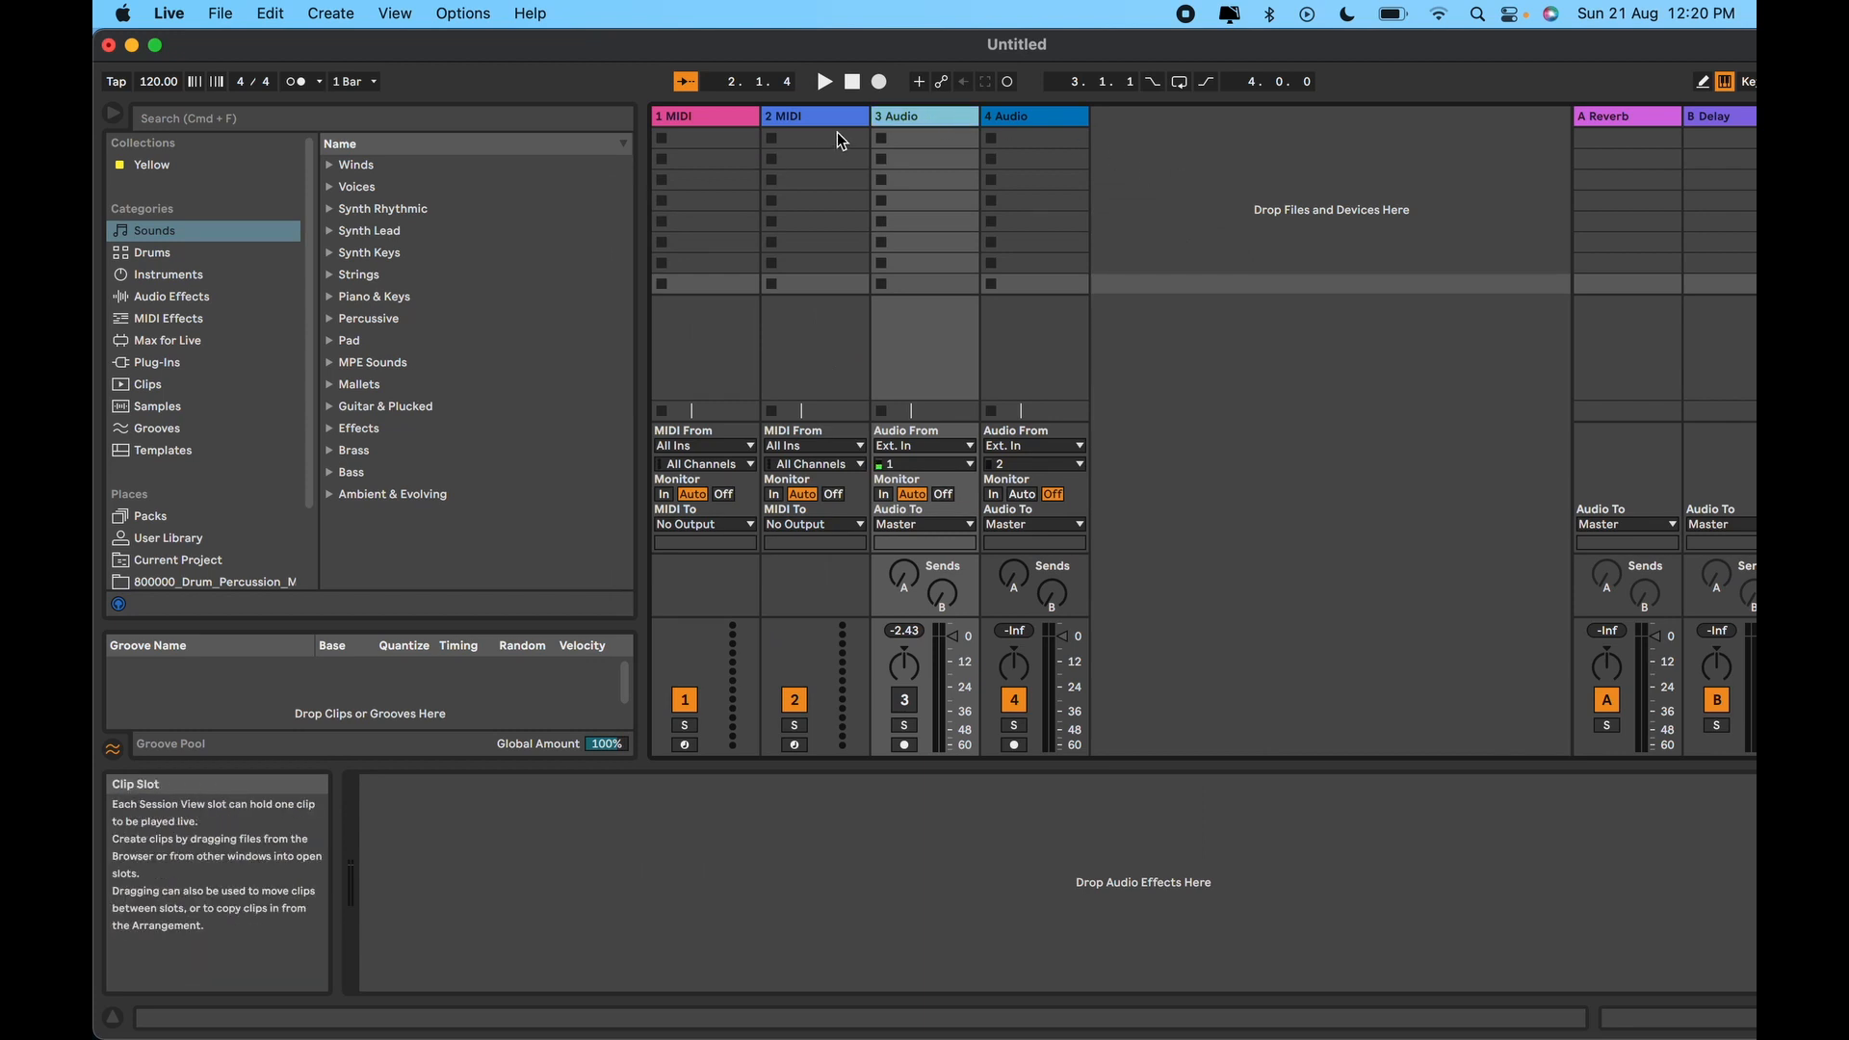
# Step: Examine the two MIDI and two audio tracks in Session View by selecting each one in turn
pyautogui.click(707, 117)
pyautogui.click(788, 119)
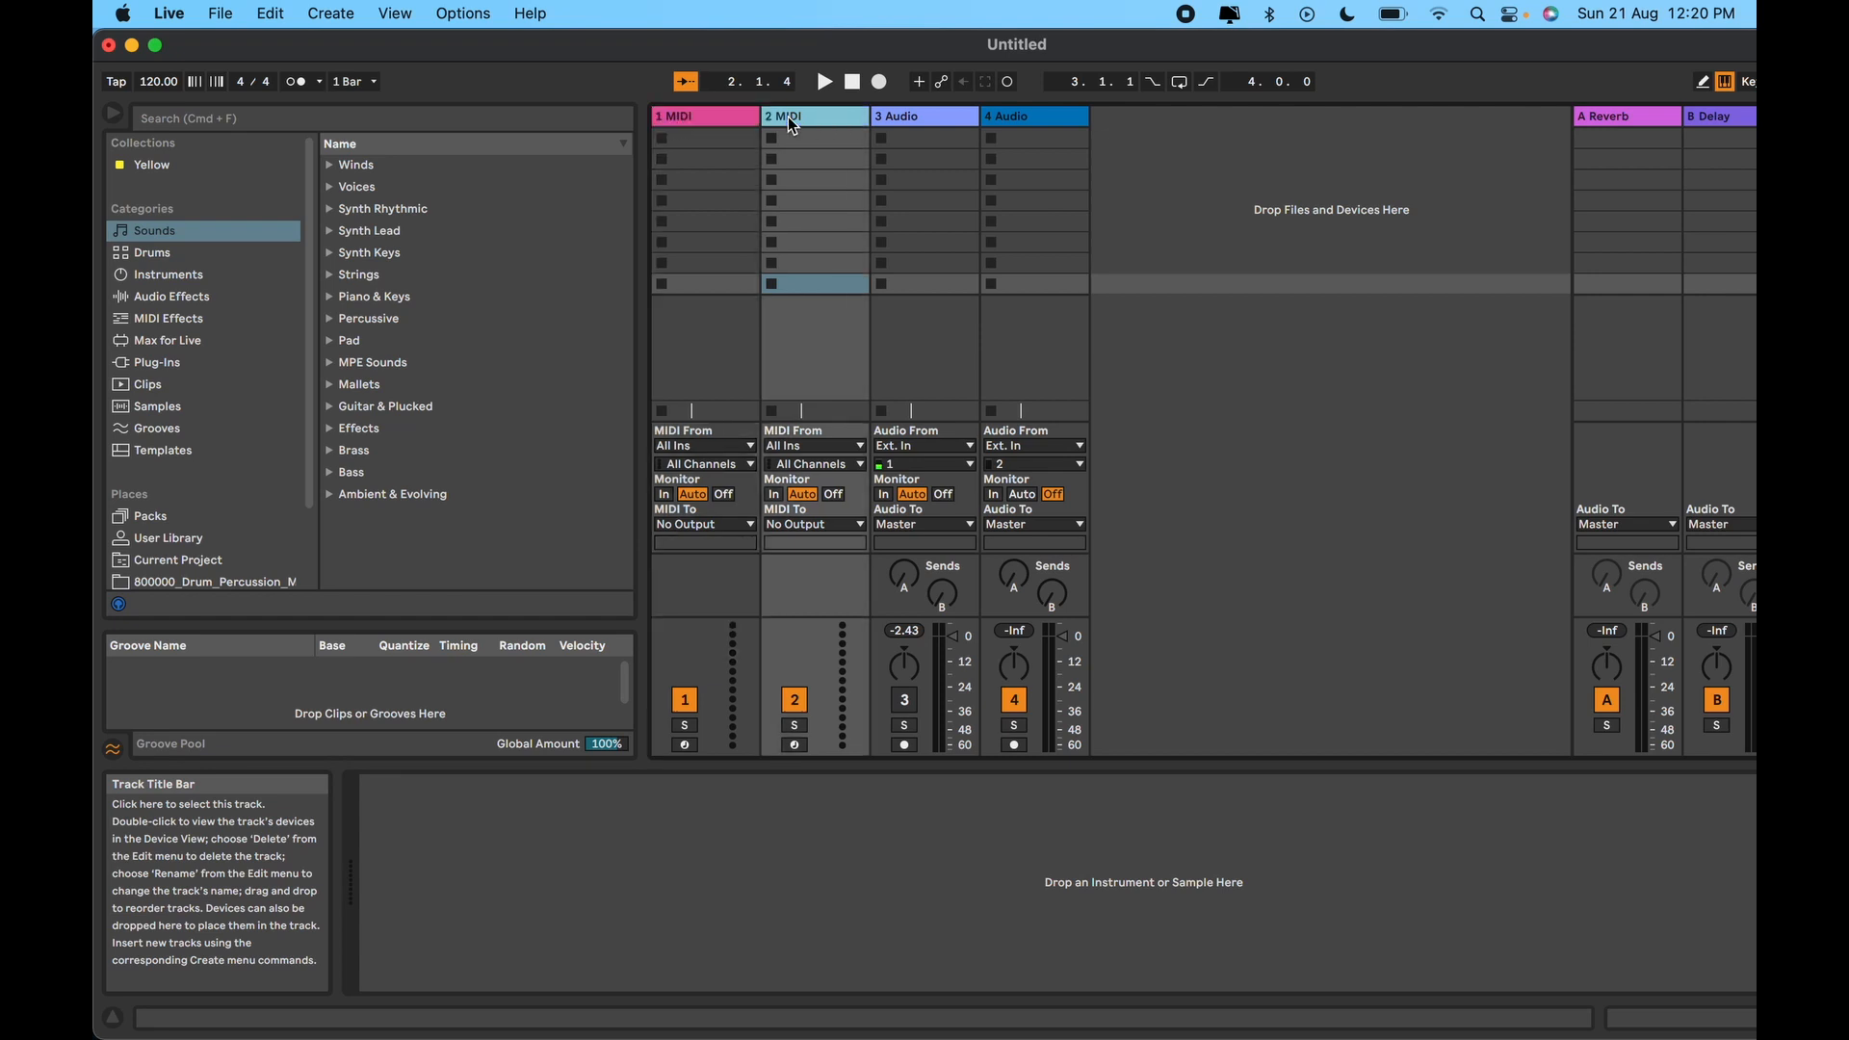
pyautogui.click(730, 115)
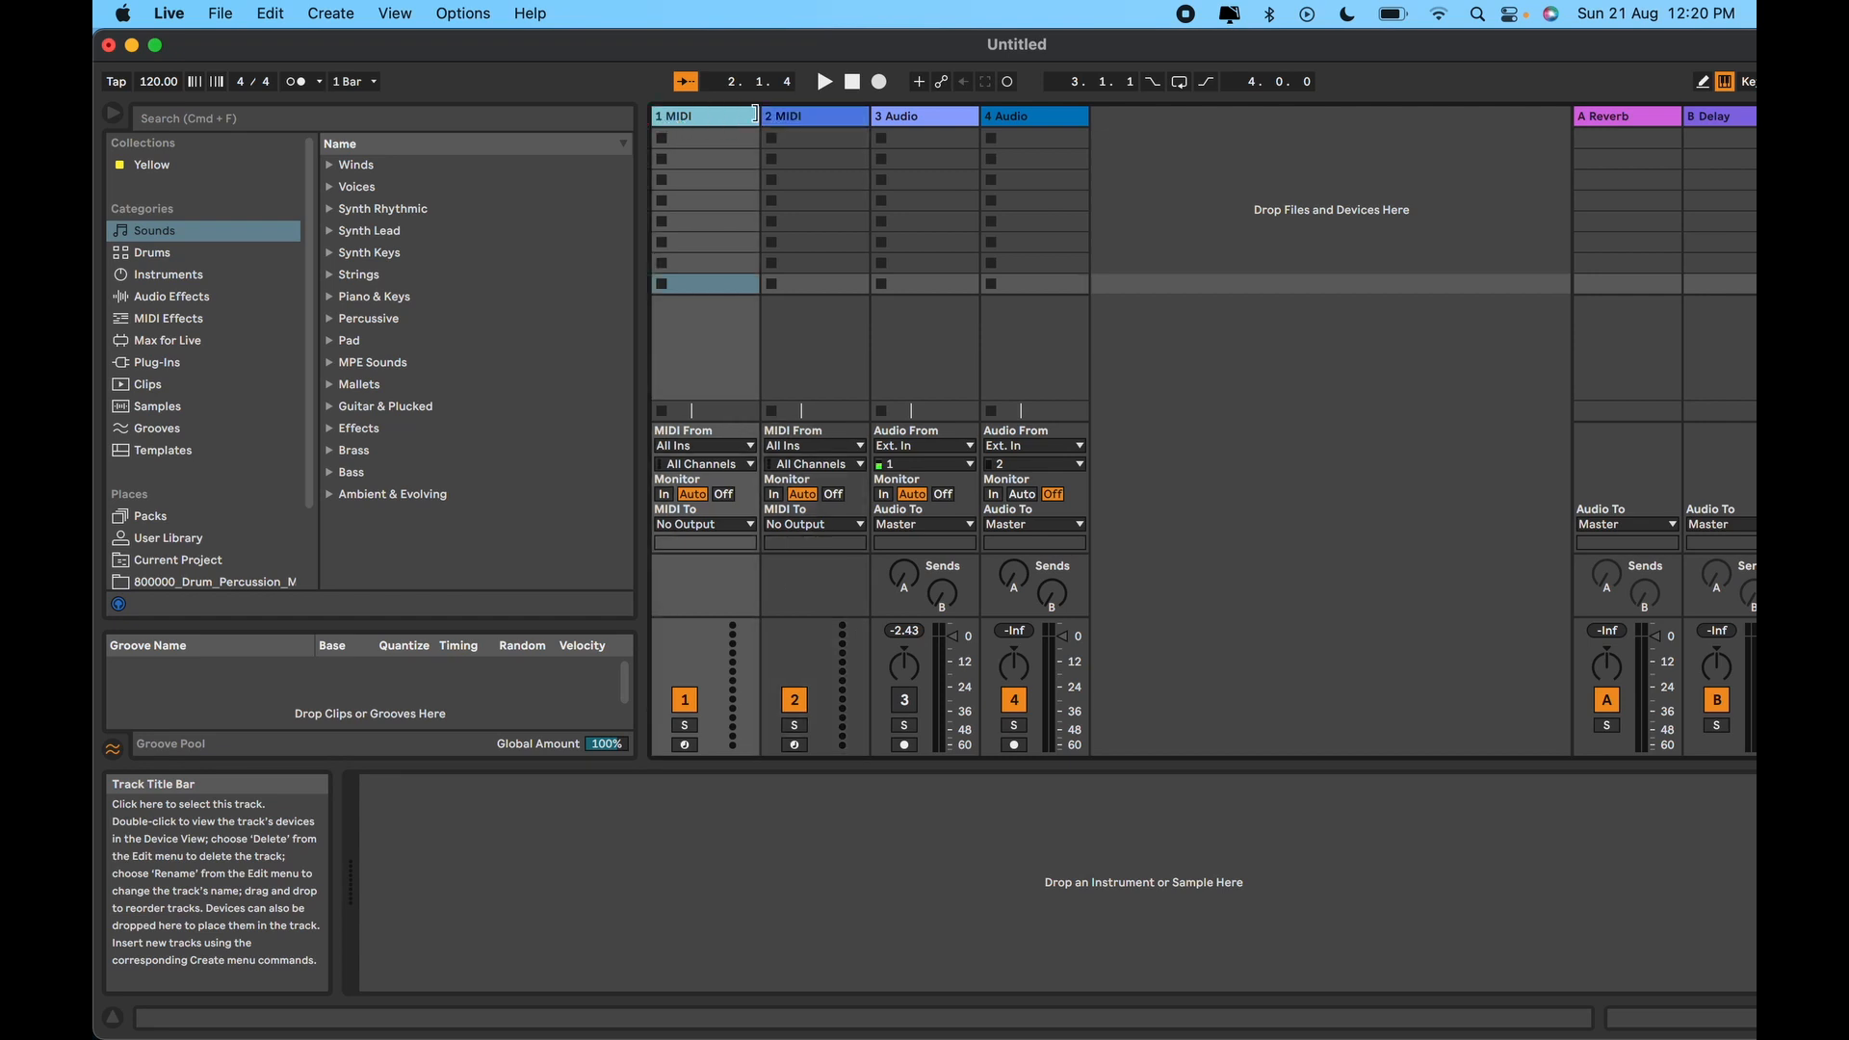
pyautogui.click(828, 119)
pyautogui.click(905, 121)
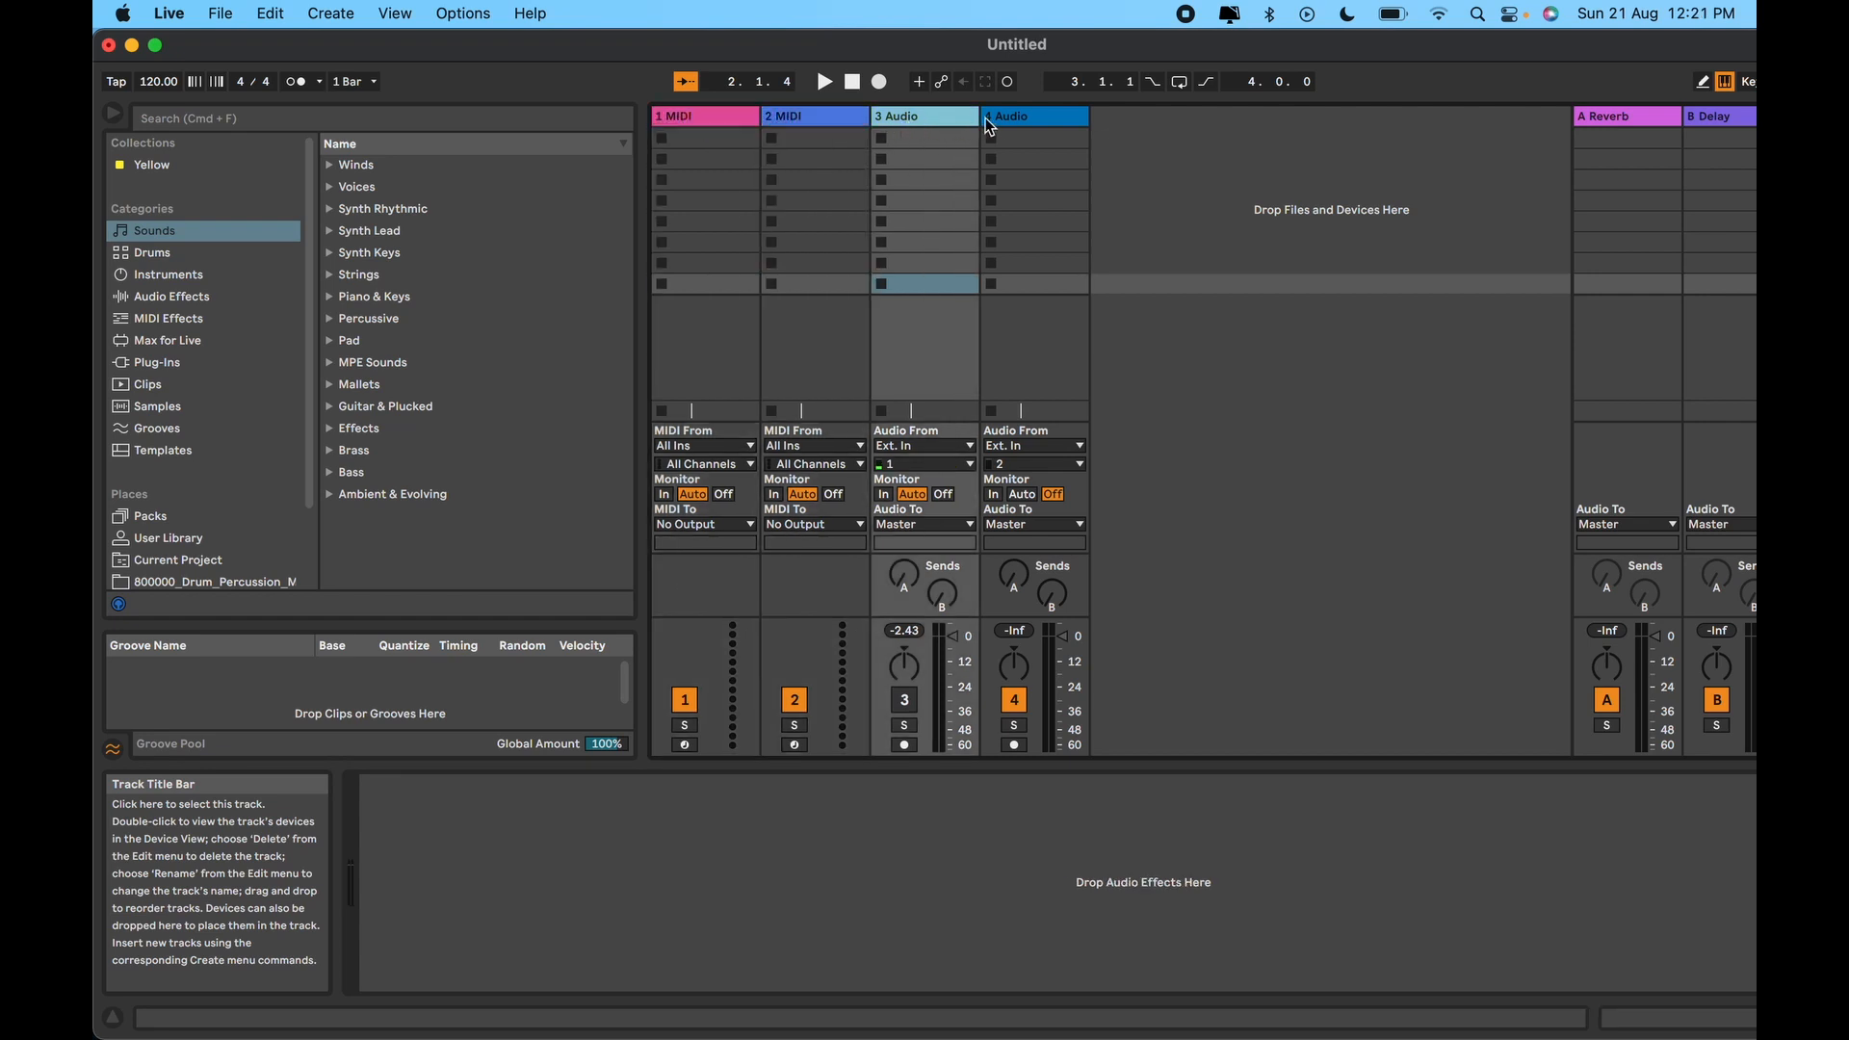
pyautogui.click(1008, 117)
pyautogui.click(740, 124)
pyautogui.click(783, 118)
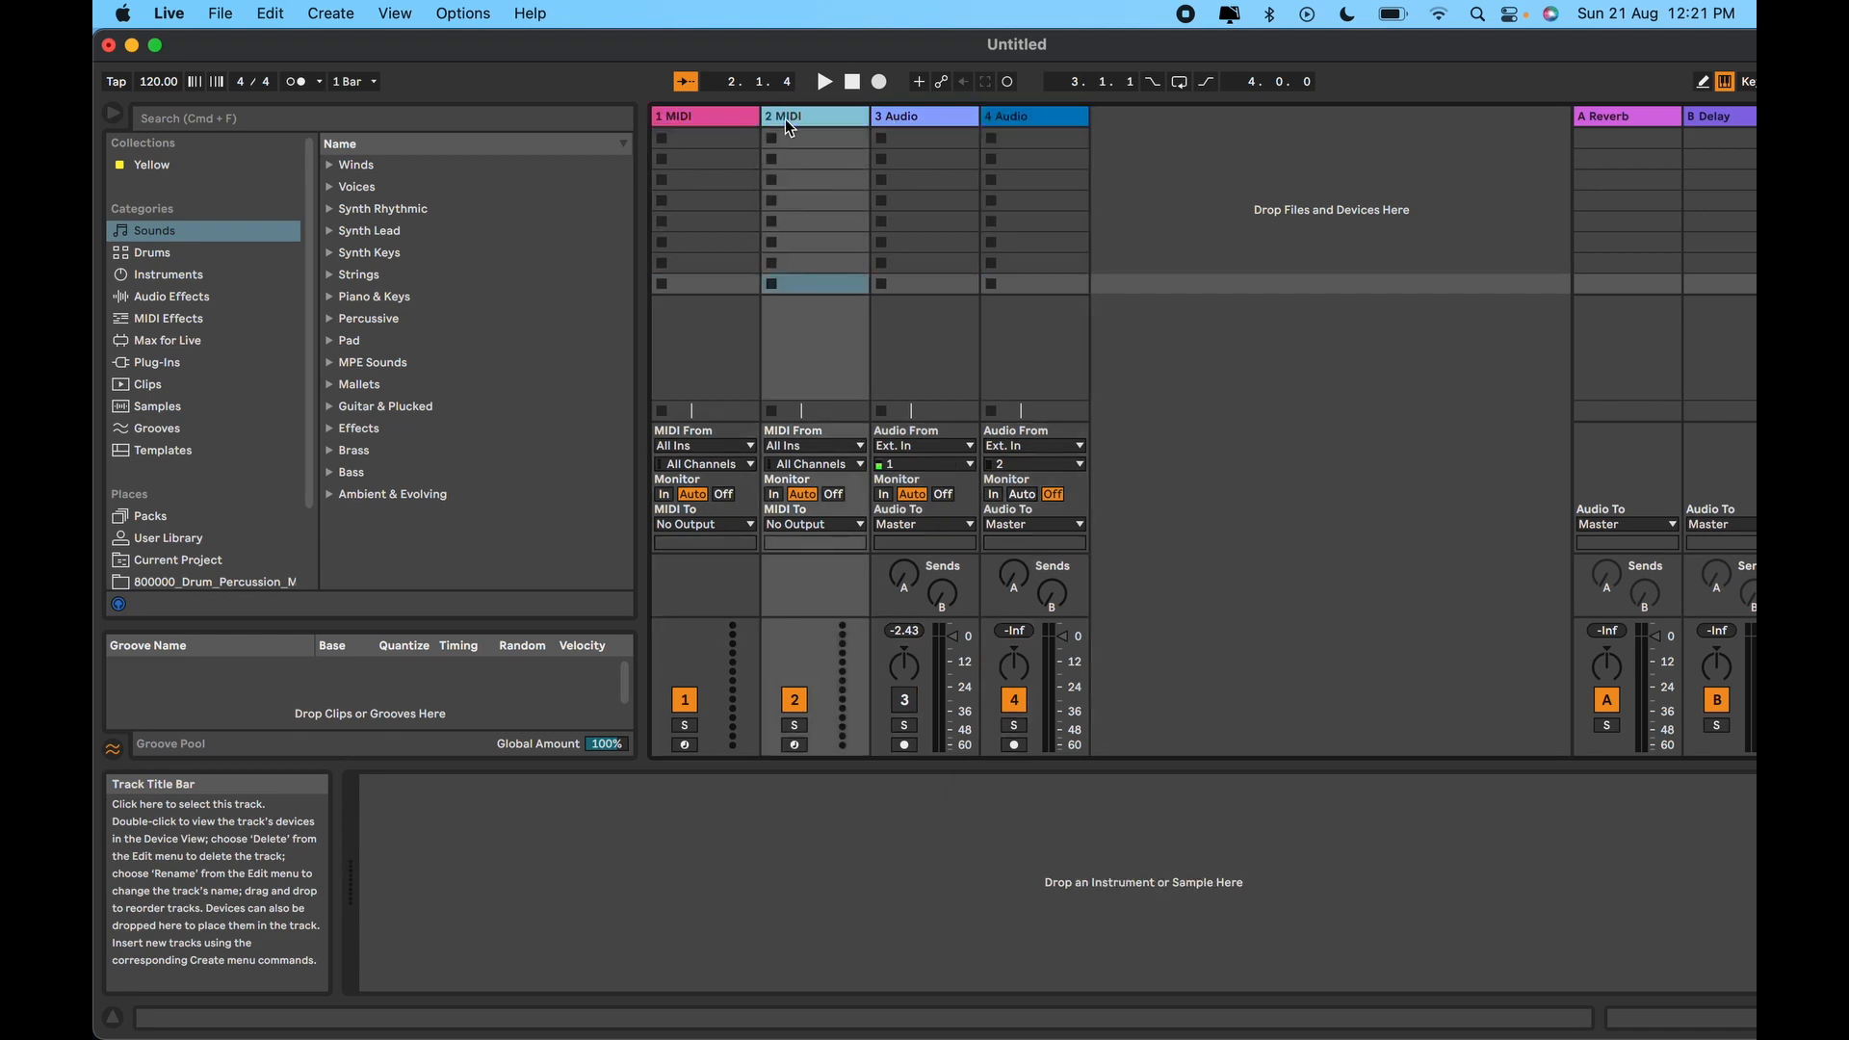
pyautogui.click(699, 115)
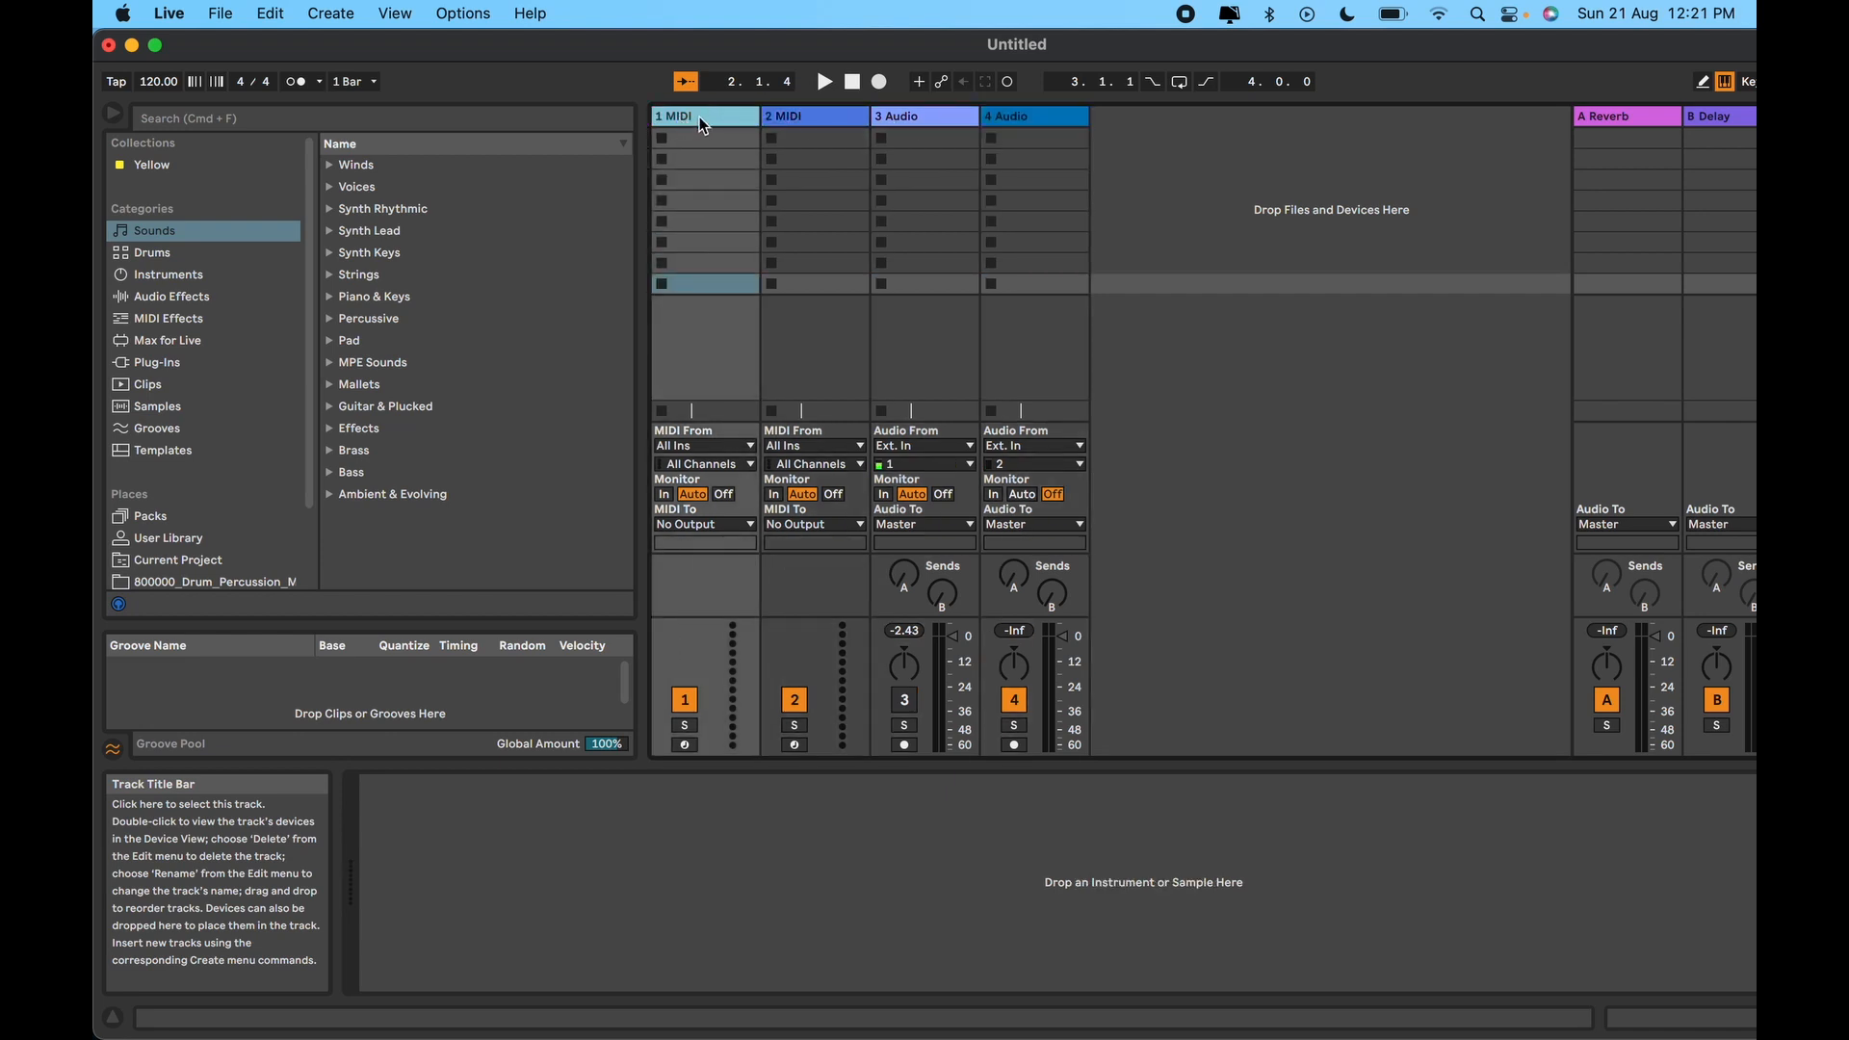
pyautogui.keyDown('super'); pyautogui.click(678, 118); pyautogui.keyUp('super')
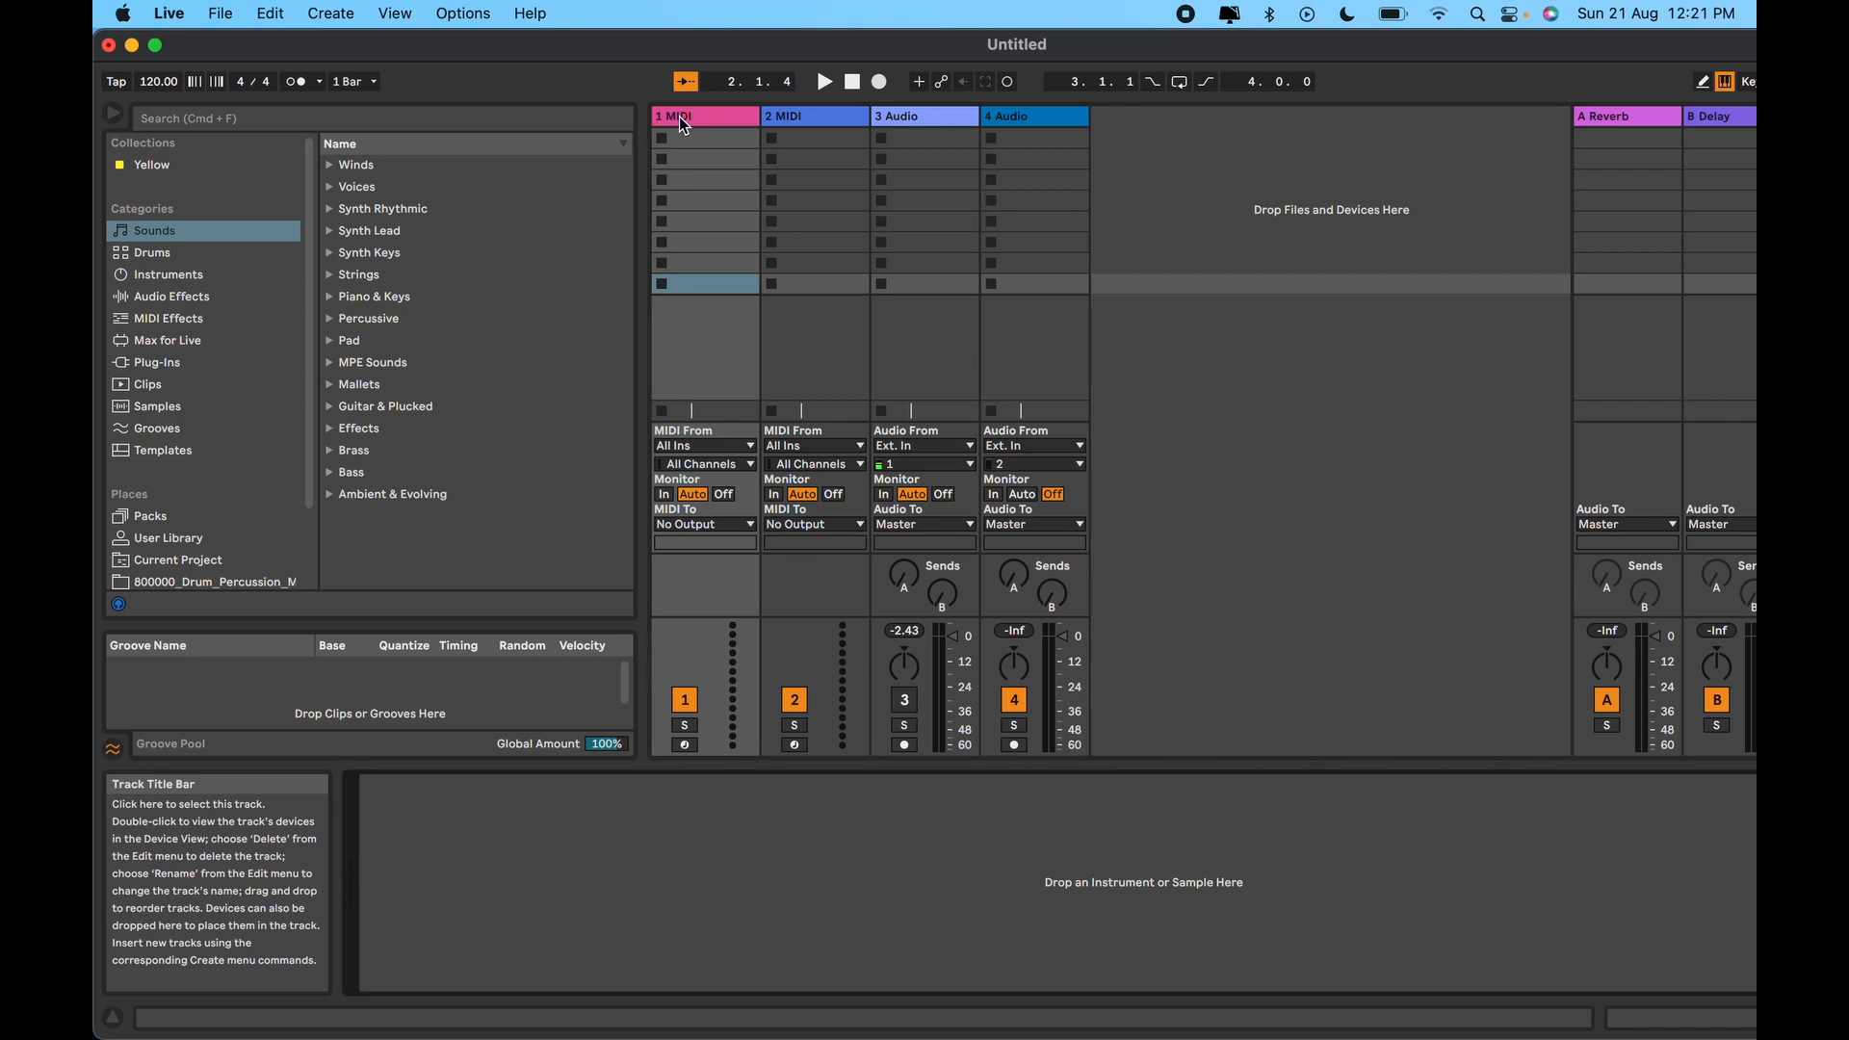
pyautogui.click(786, 121)
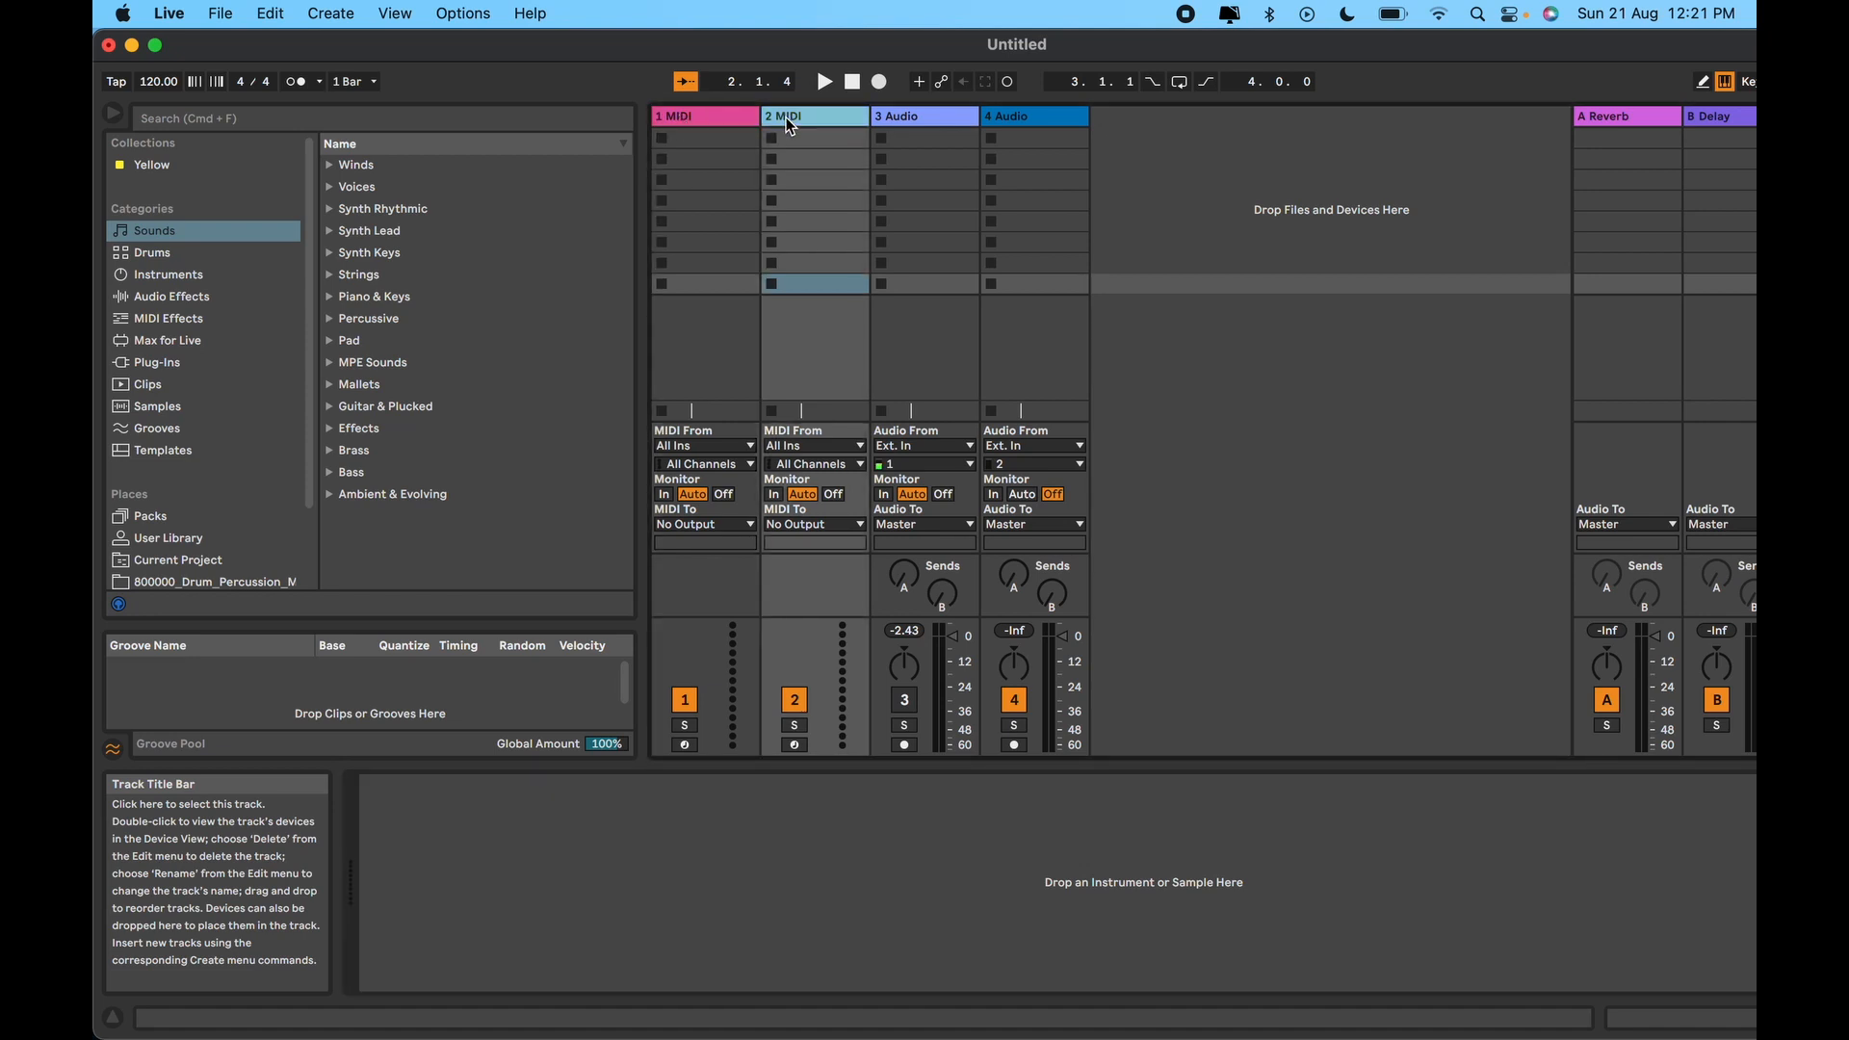
pyautogui.press('Right')
pyautogui.click(1037, 123)
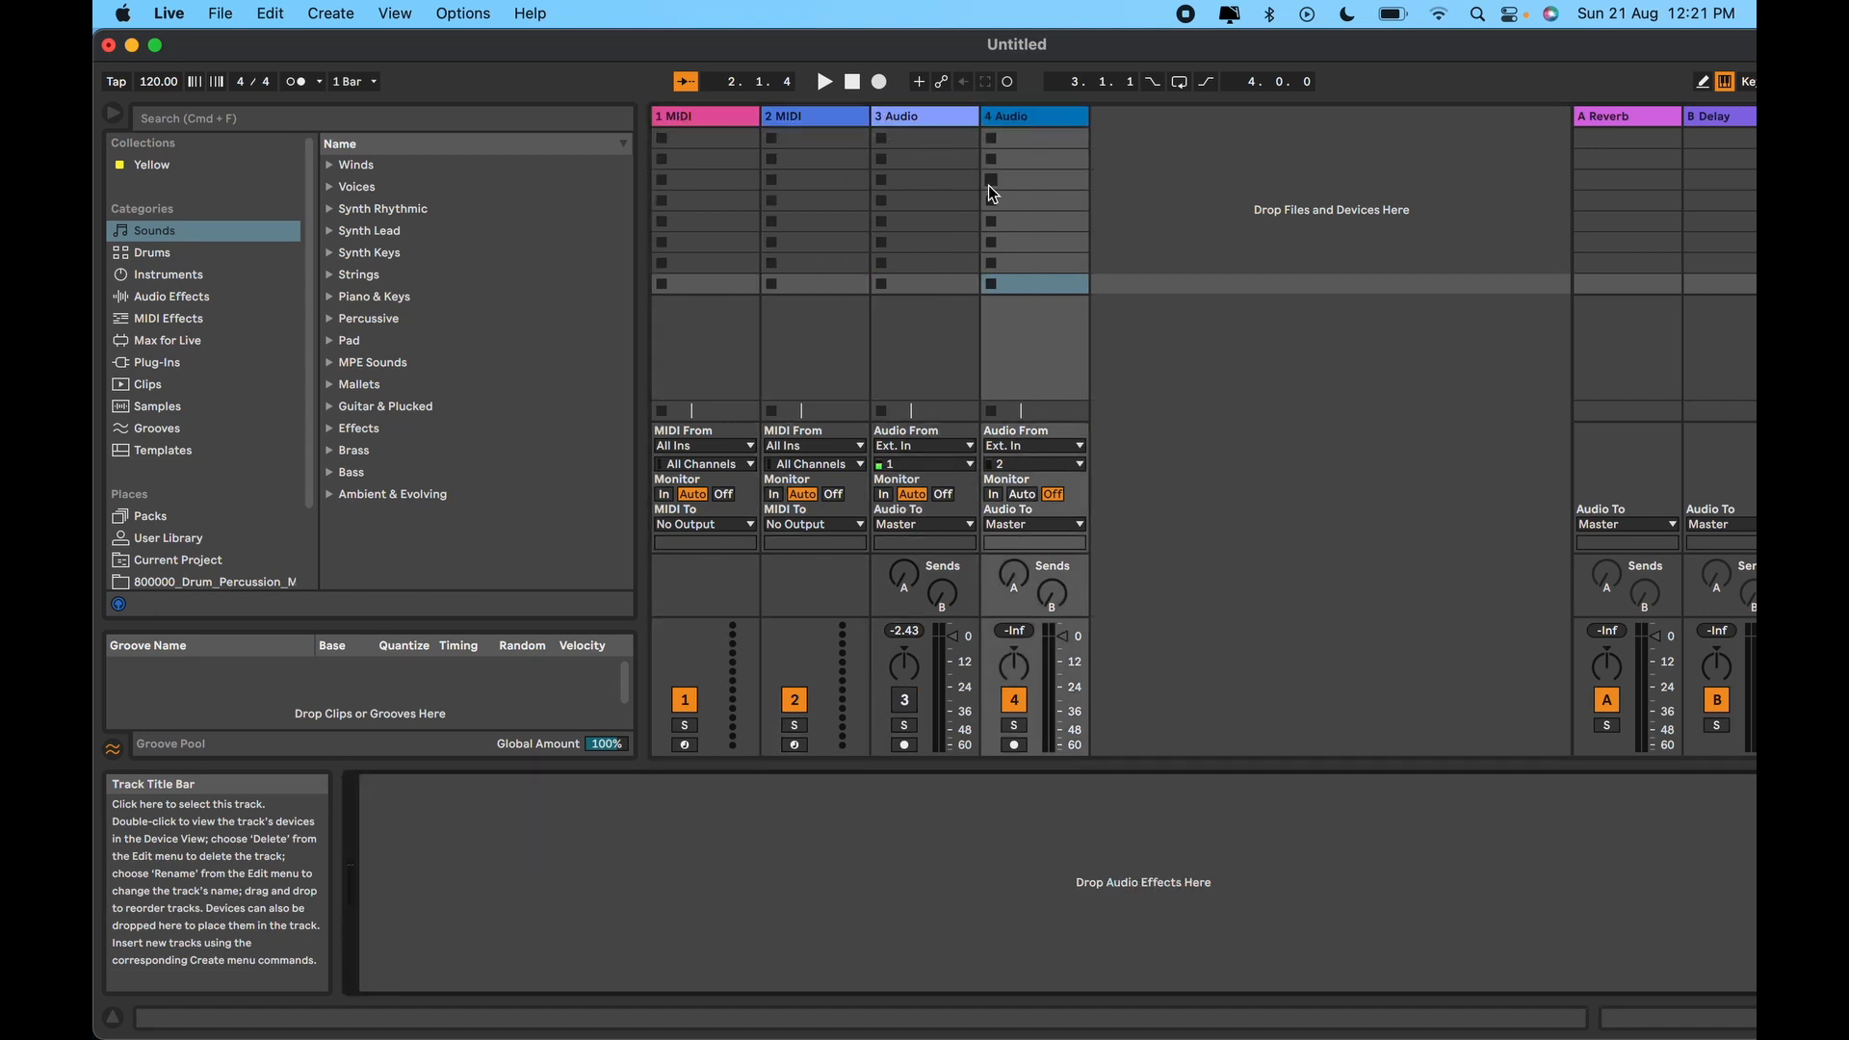
pyautogui.click(713, 123)
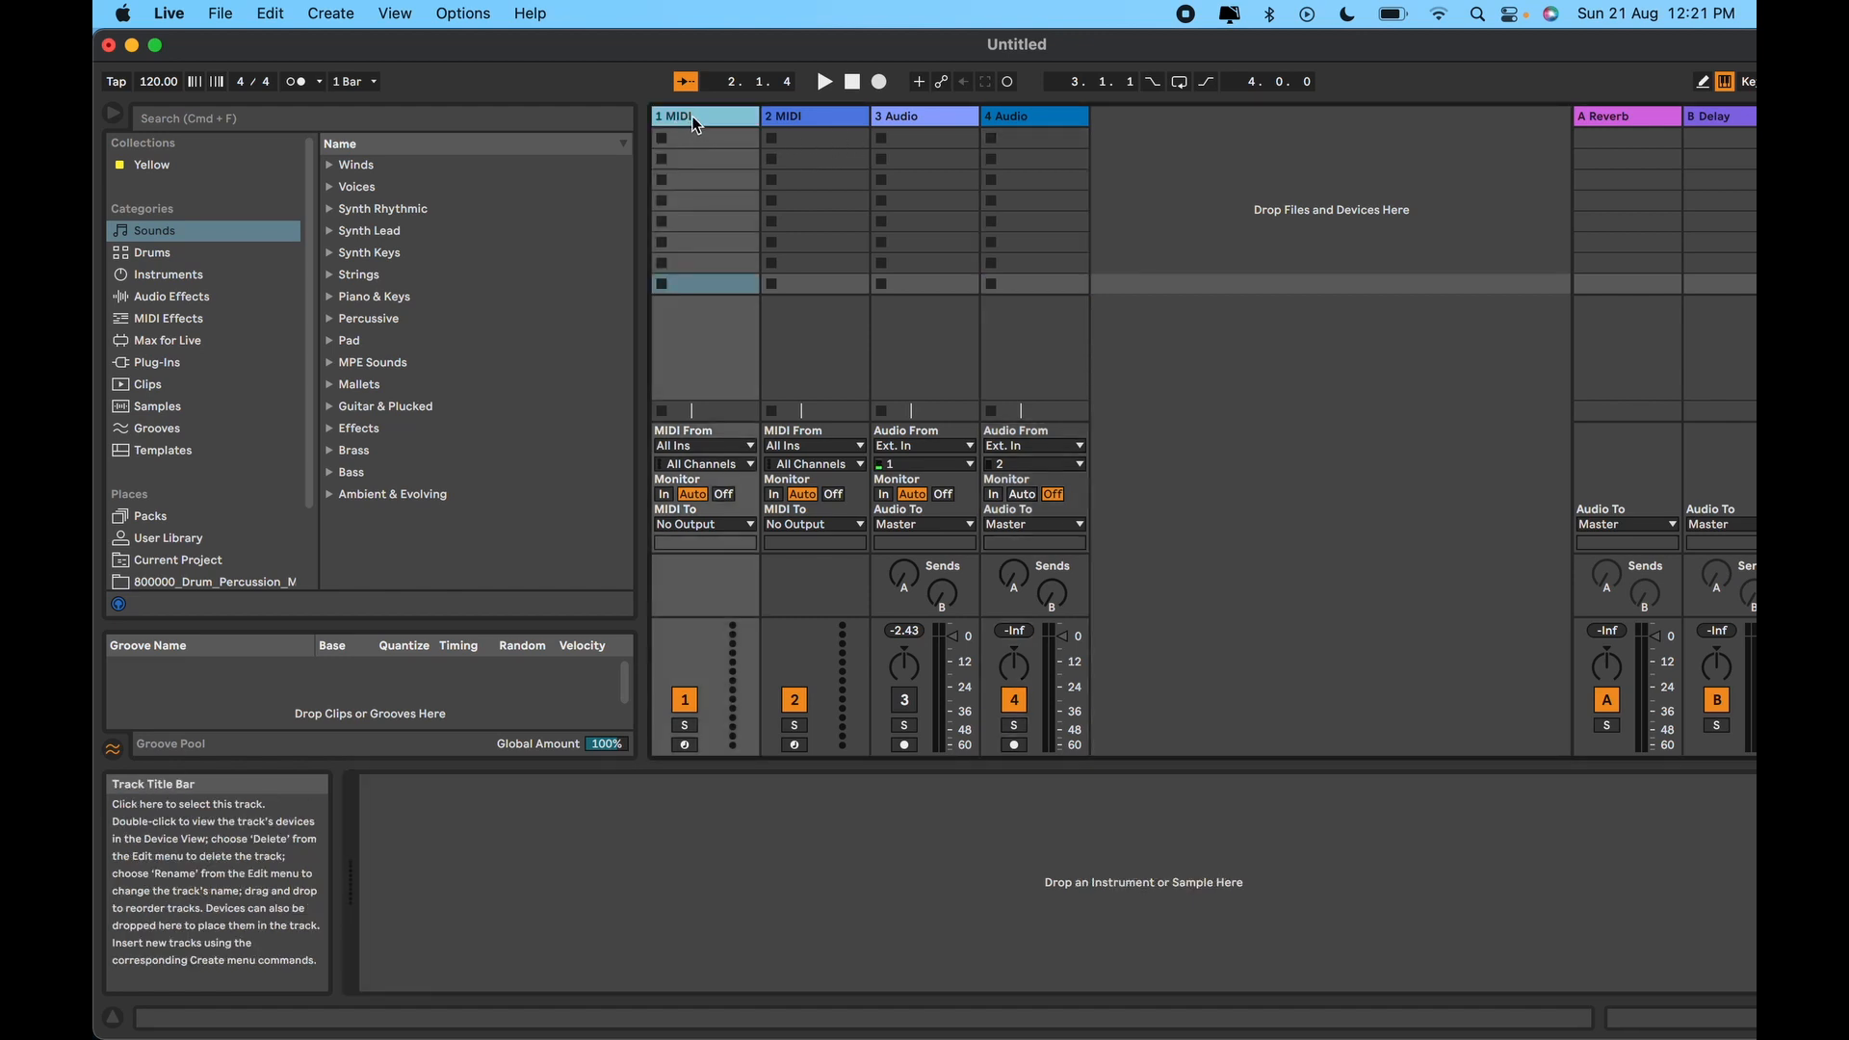
pyautogui.click(810, 127)
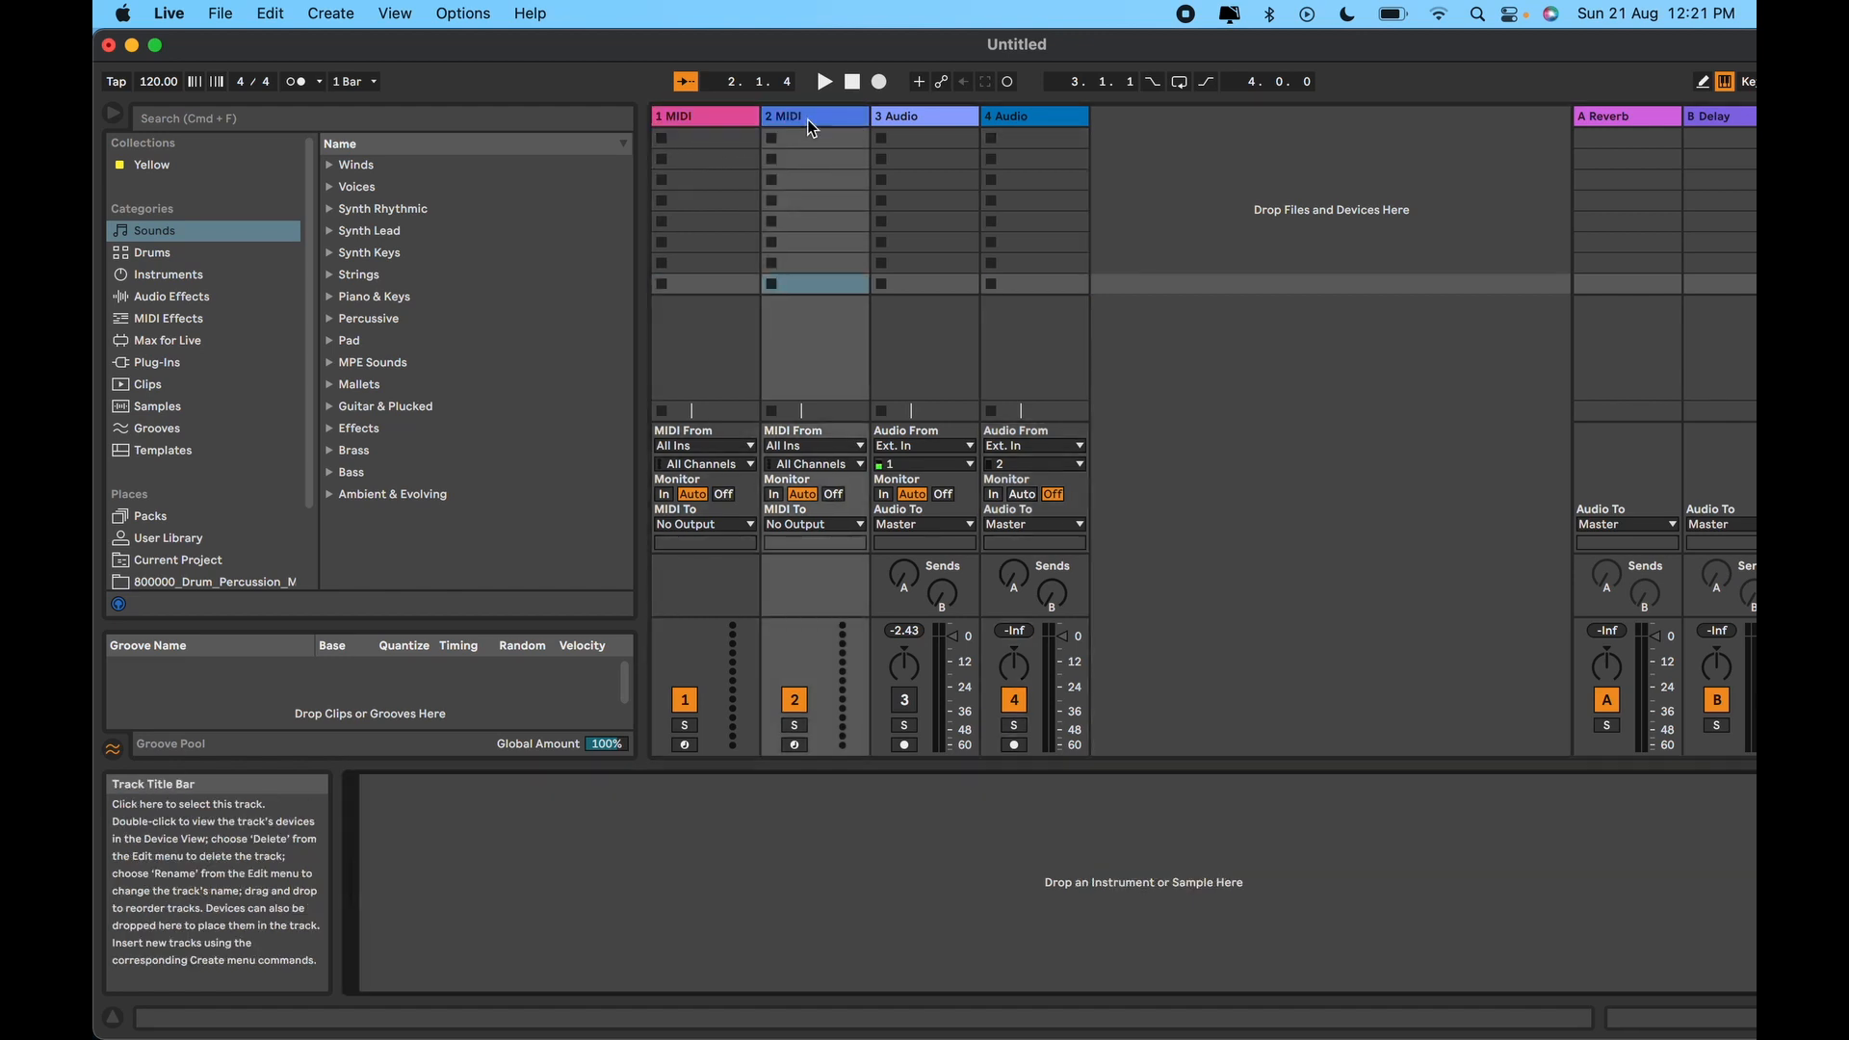
pyautogui.click(734, 128)
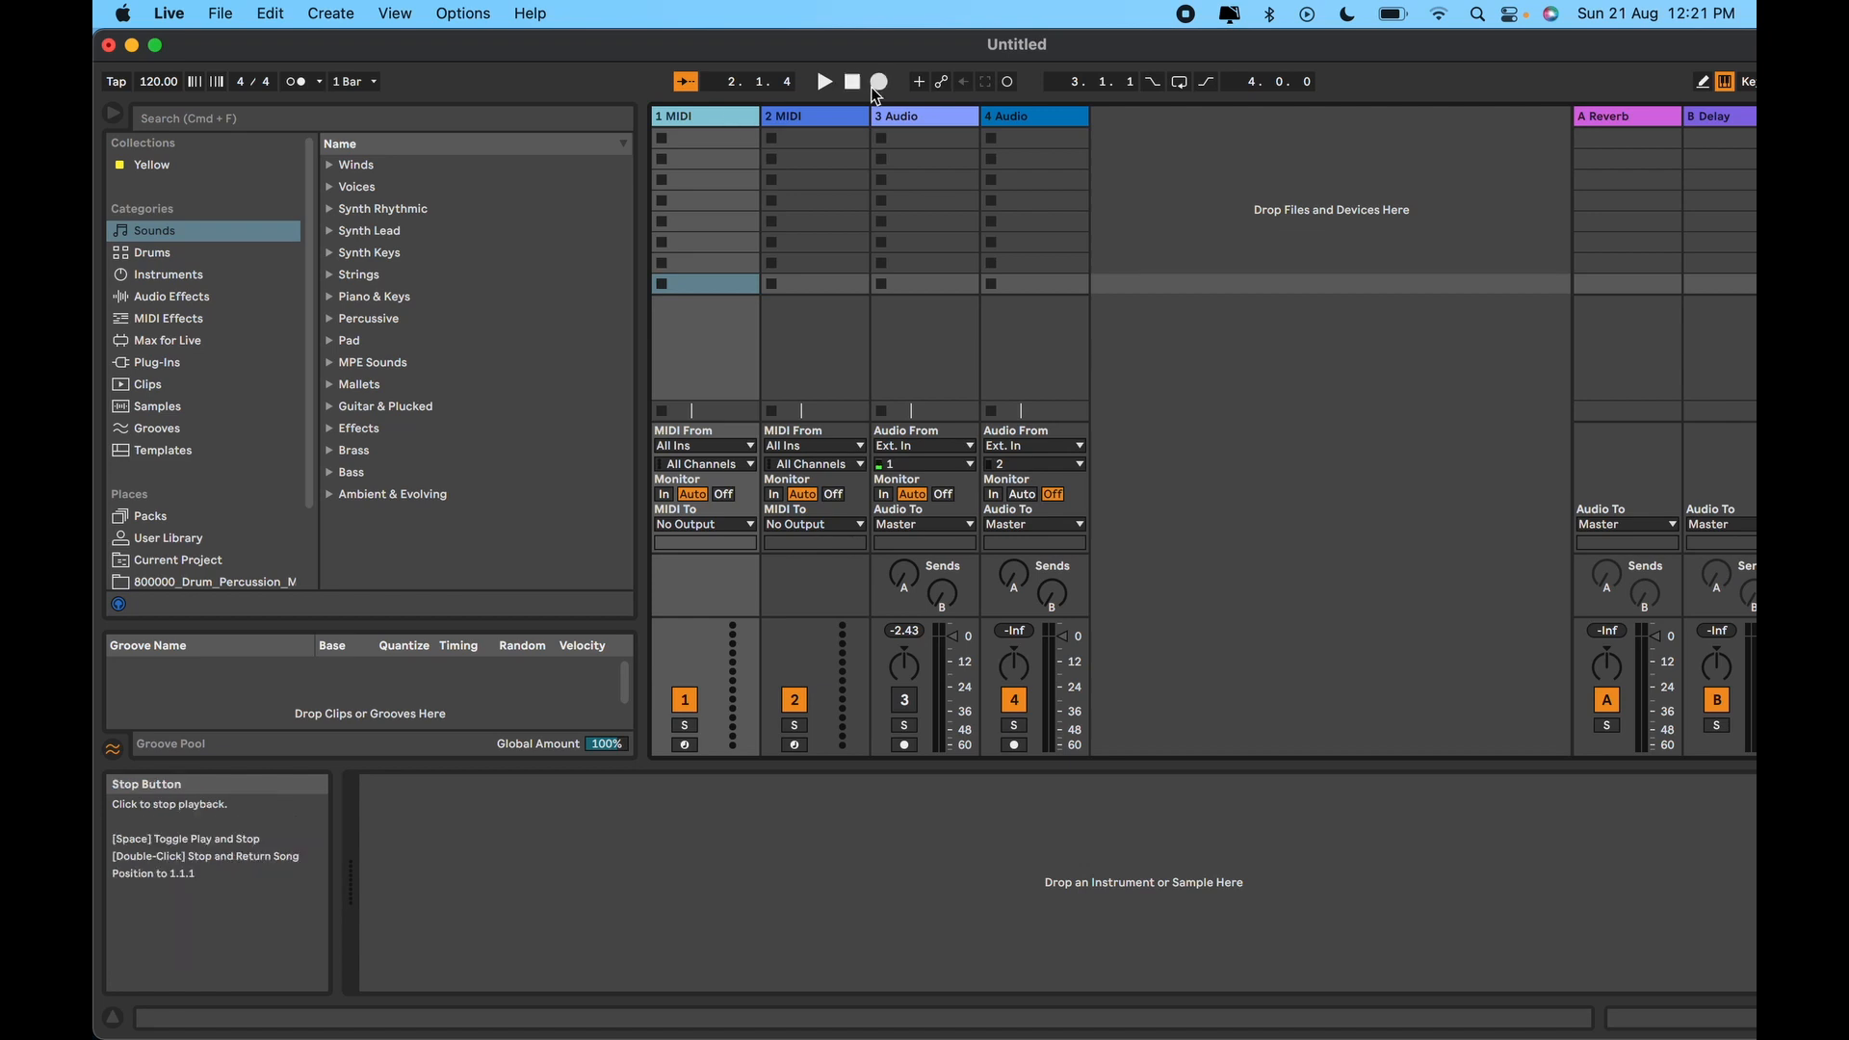
# Step: Try toggling record arm on the 3 Audio track on and off
pyautogui.click(916, 114)
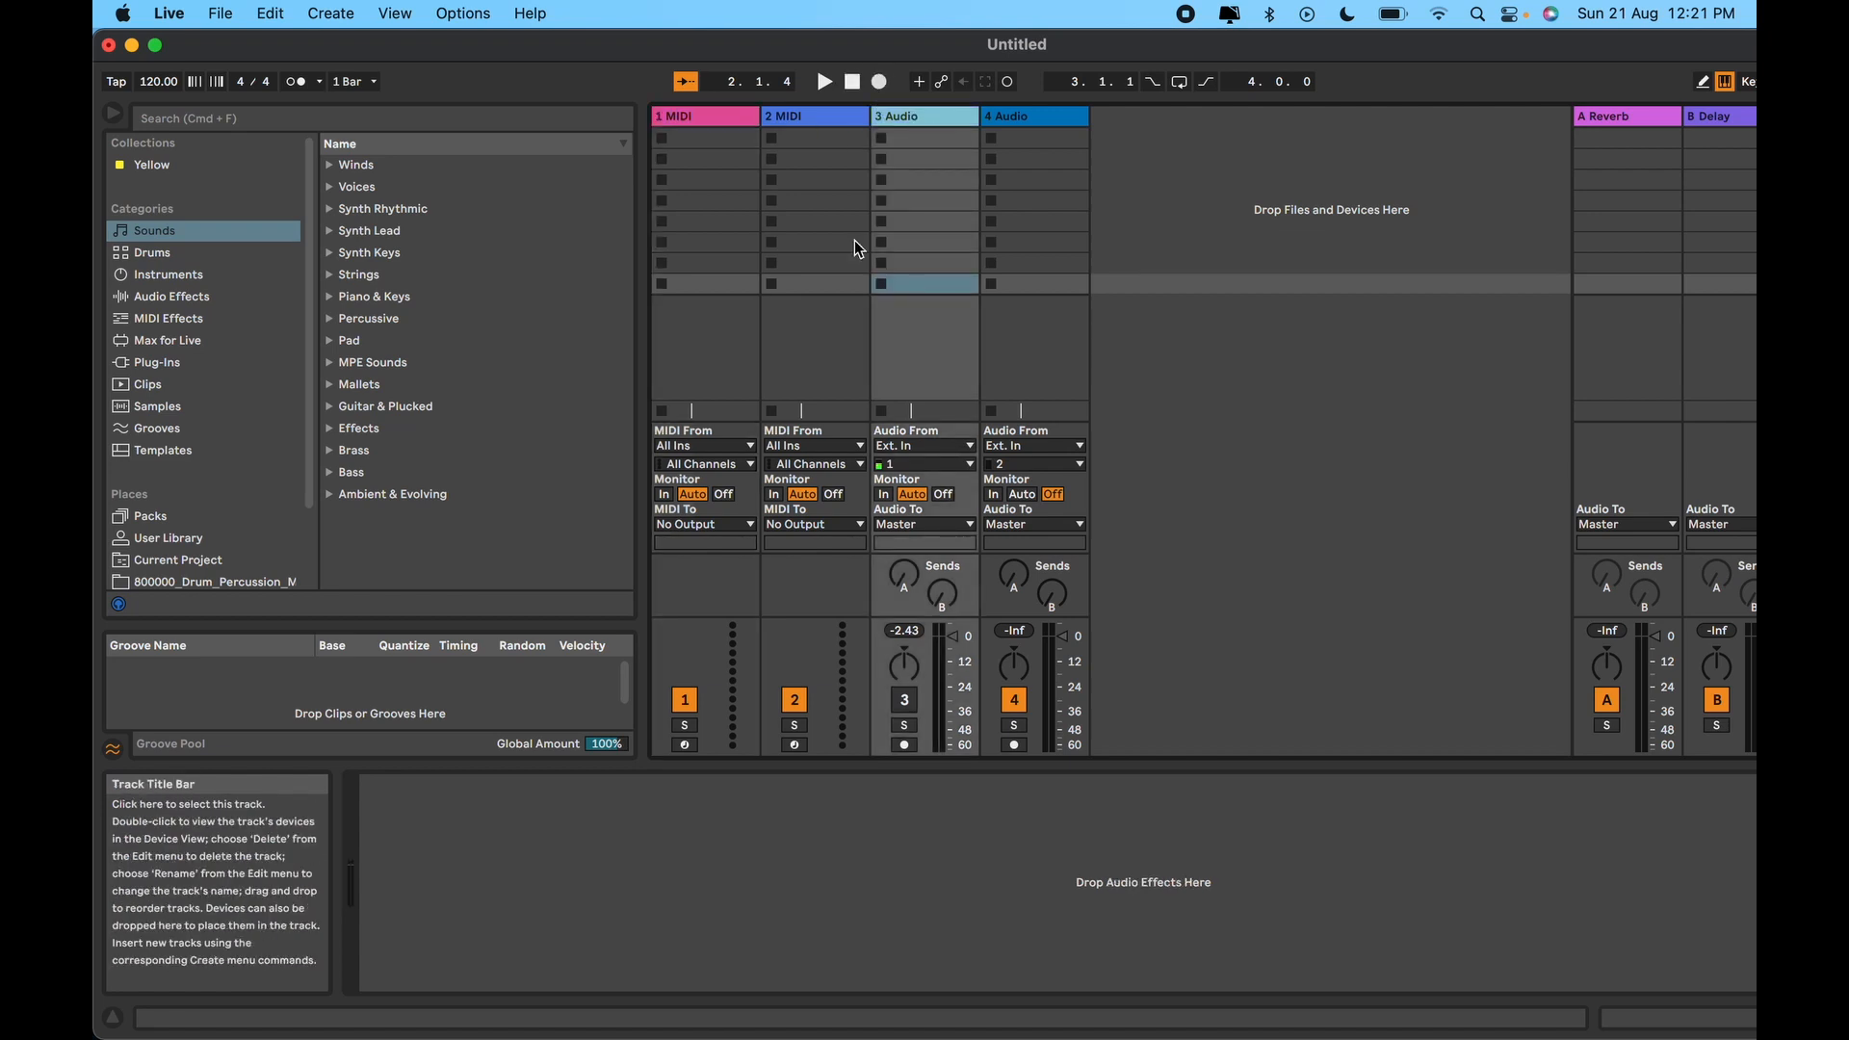
pyautogui.click(908, 745)
pyautogui.click(908, 746)
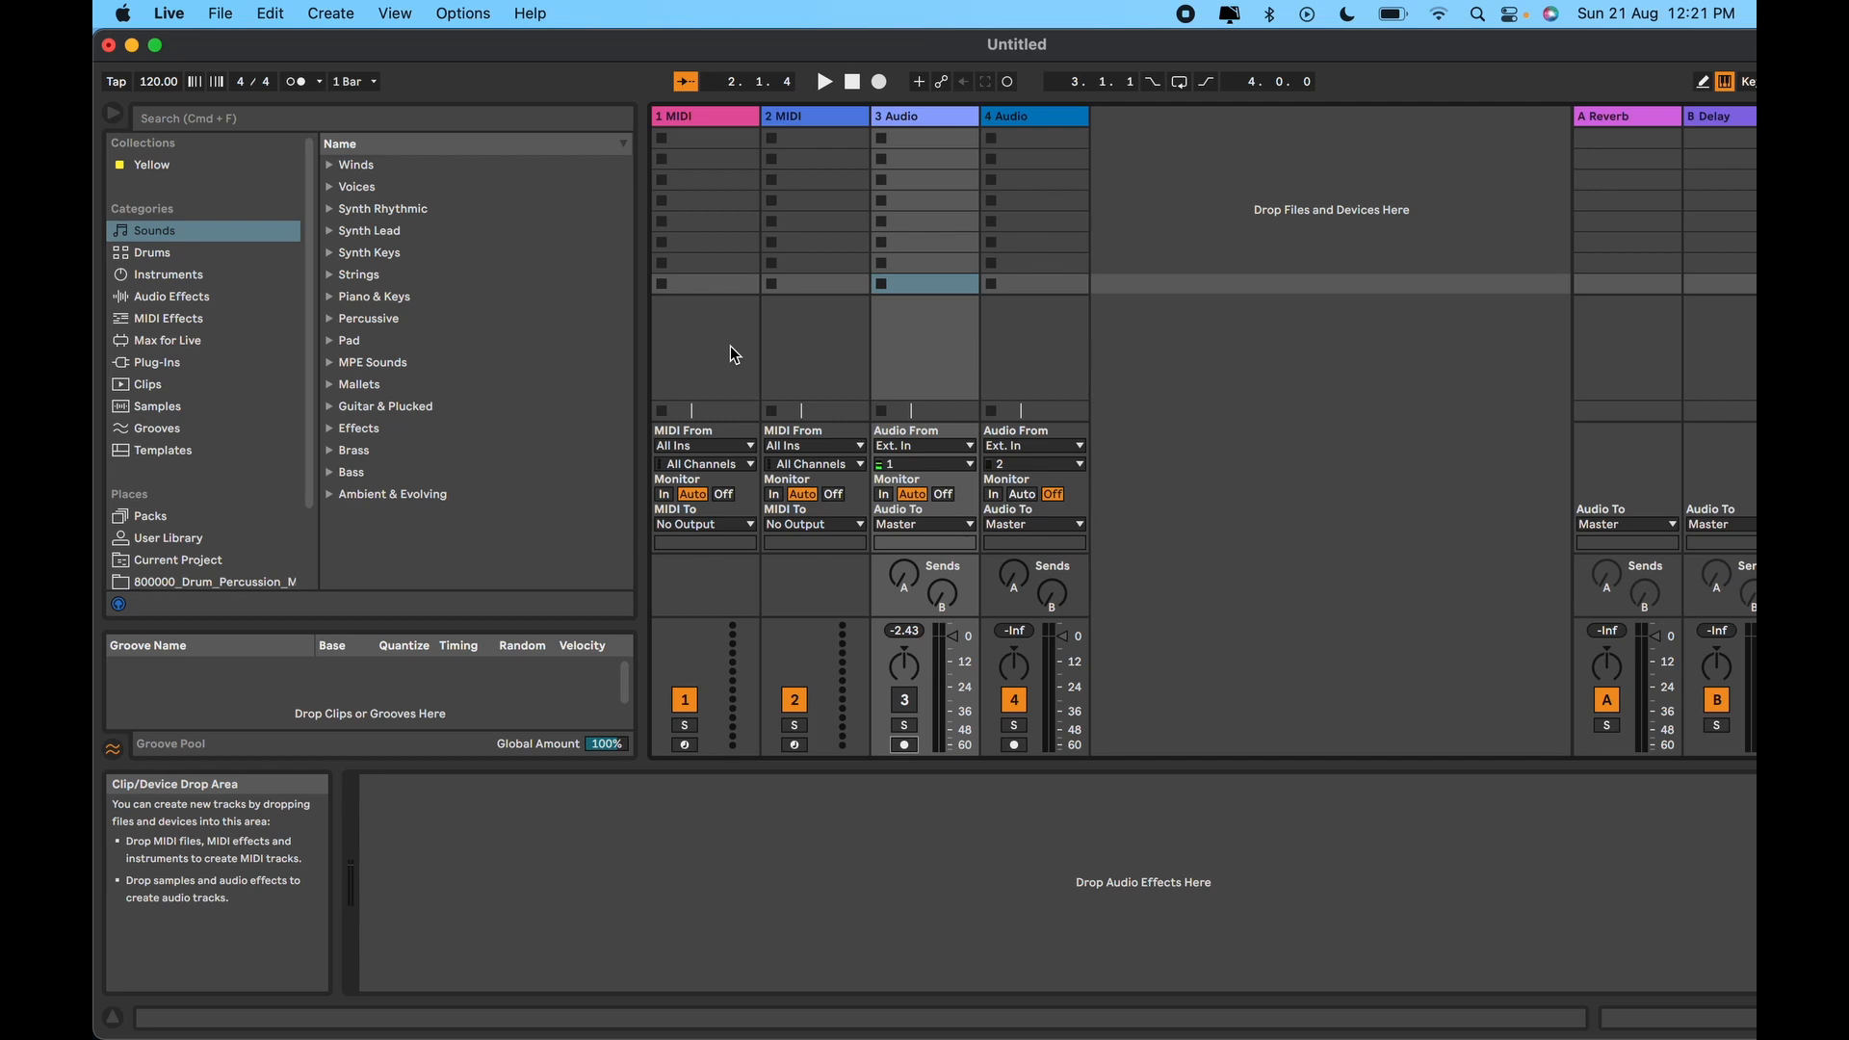
# Step: Look at the tracks in Arrangement View, including 3 Audio, and return to Session View
pyautogui.press('Tab')
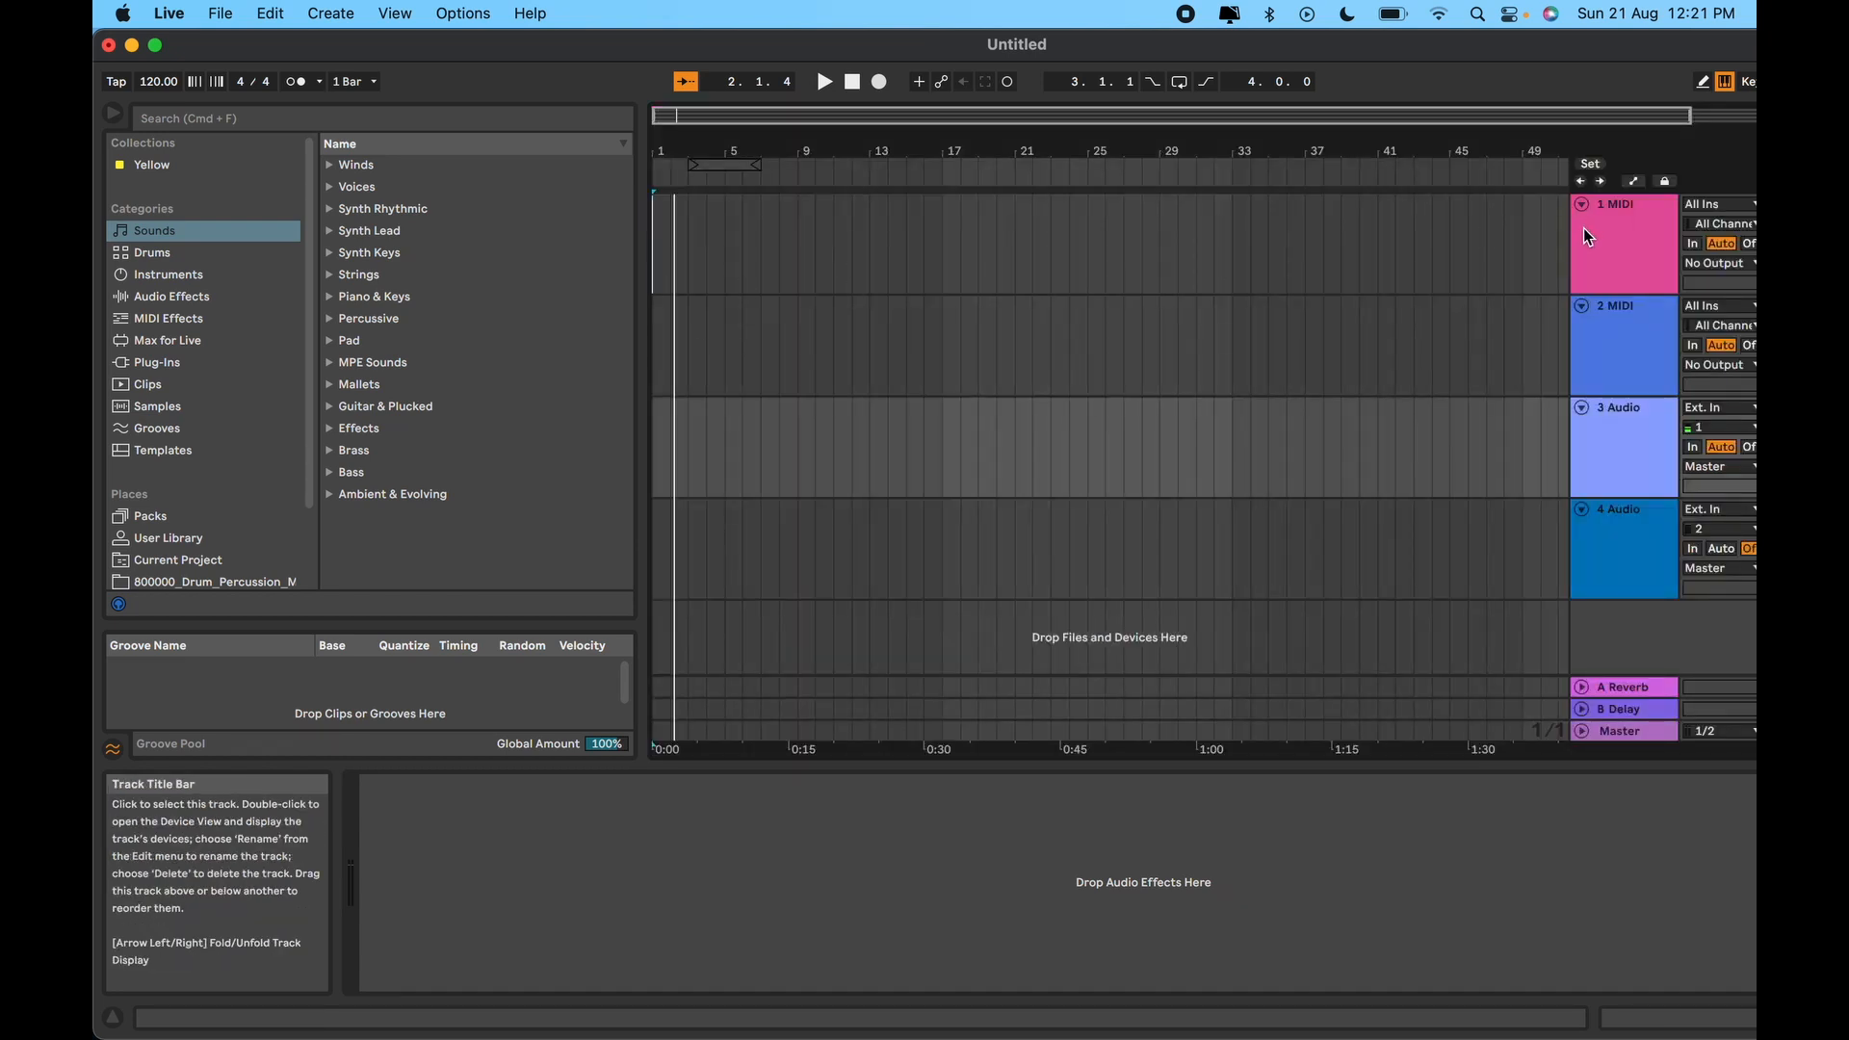
pyautogui.click(1626, 423)
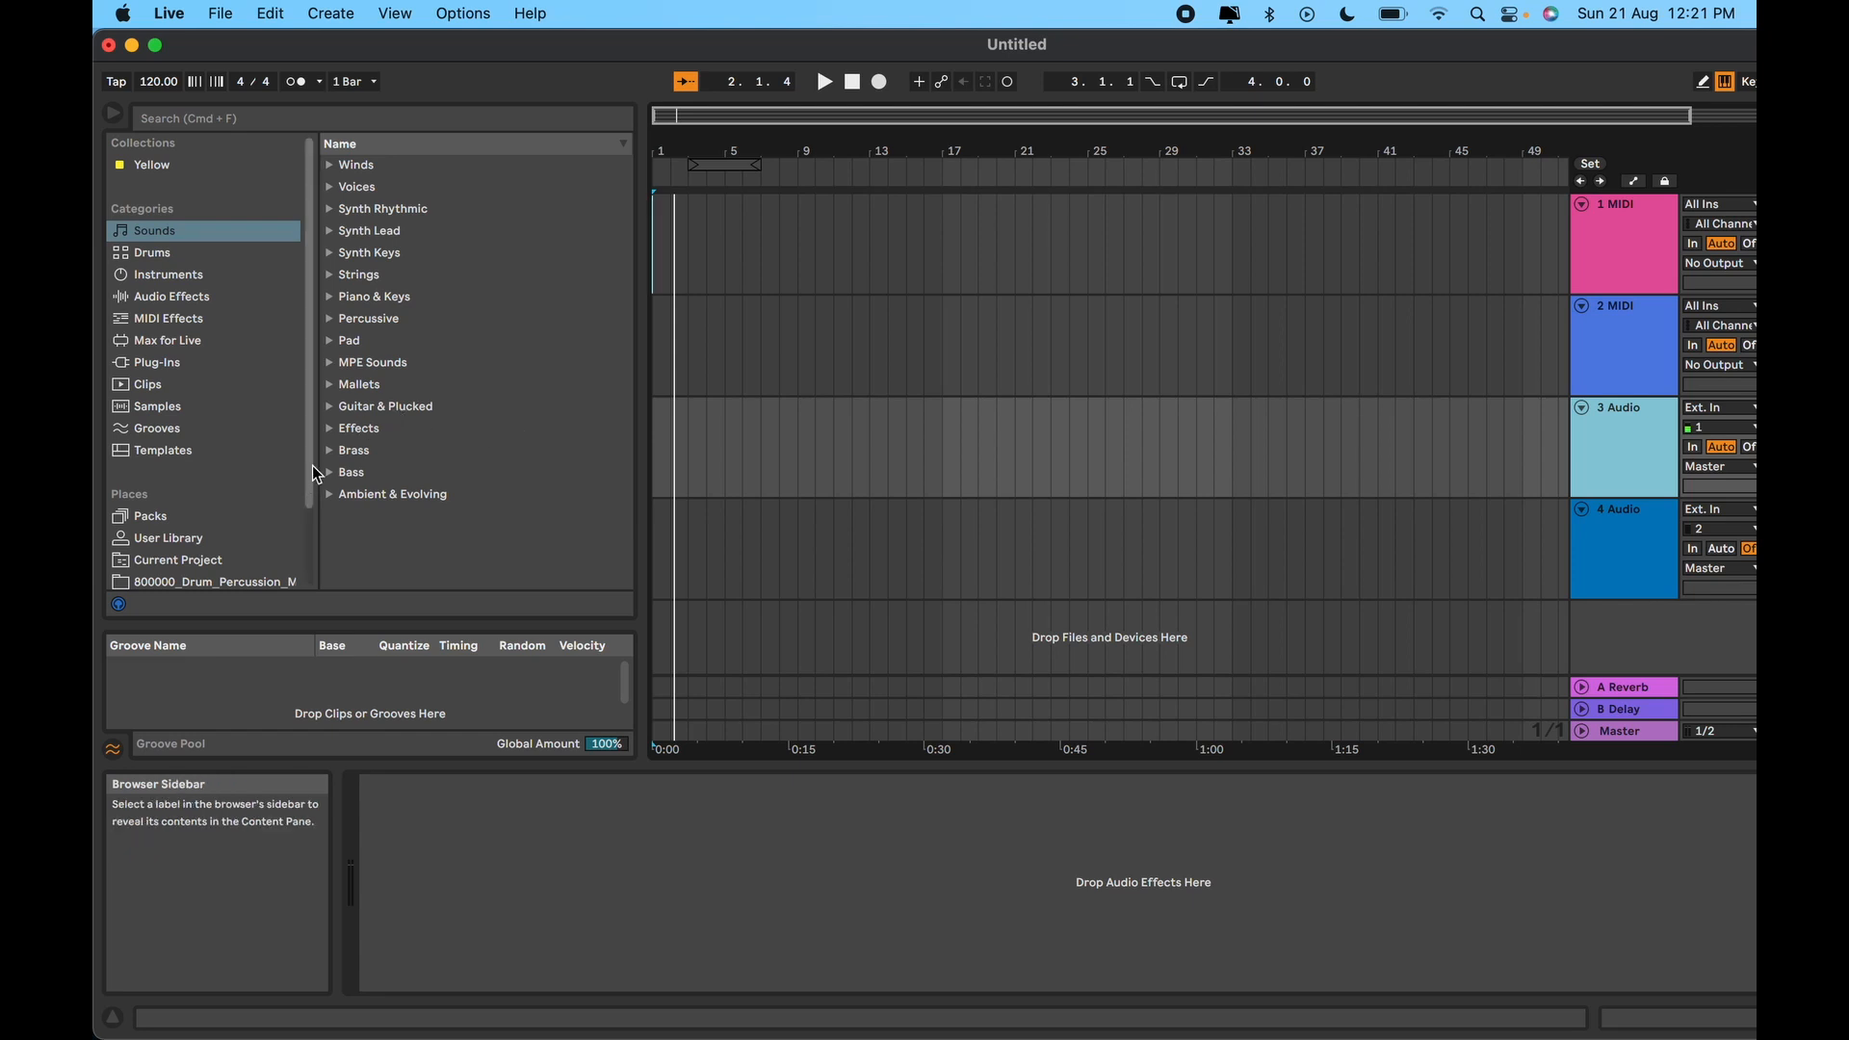
pyautogui.moveTo(312, 466); pyautogui.dragTo(326, 379)
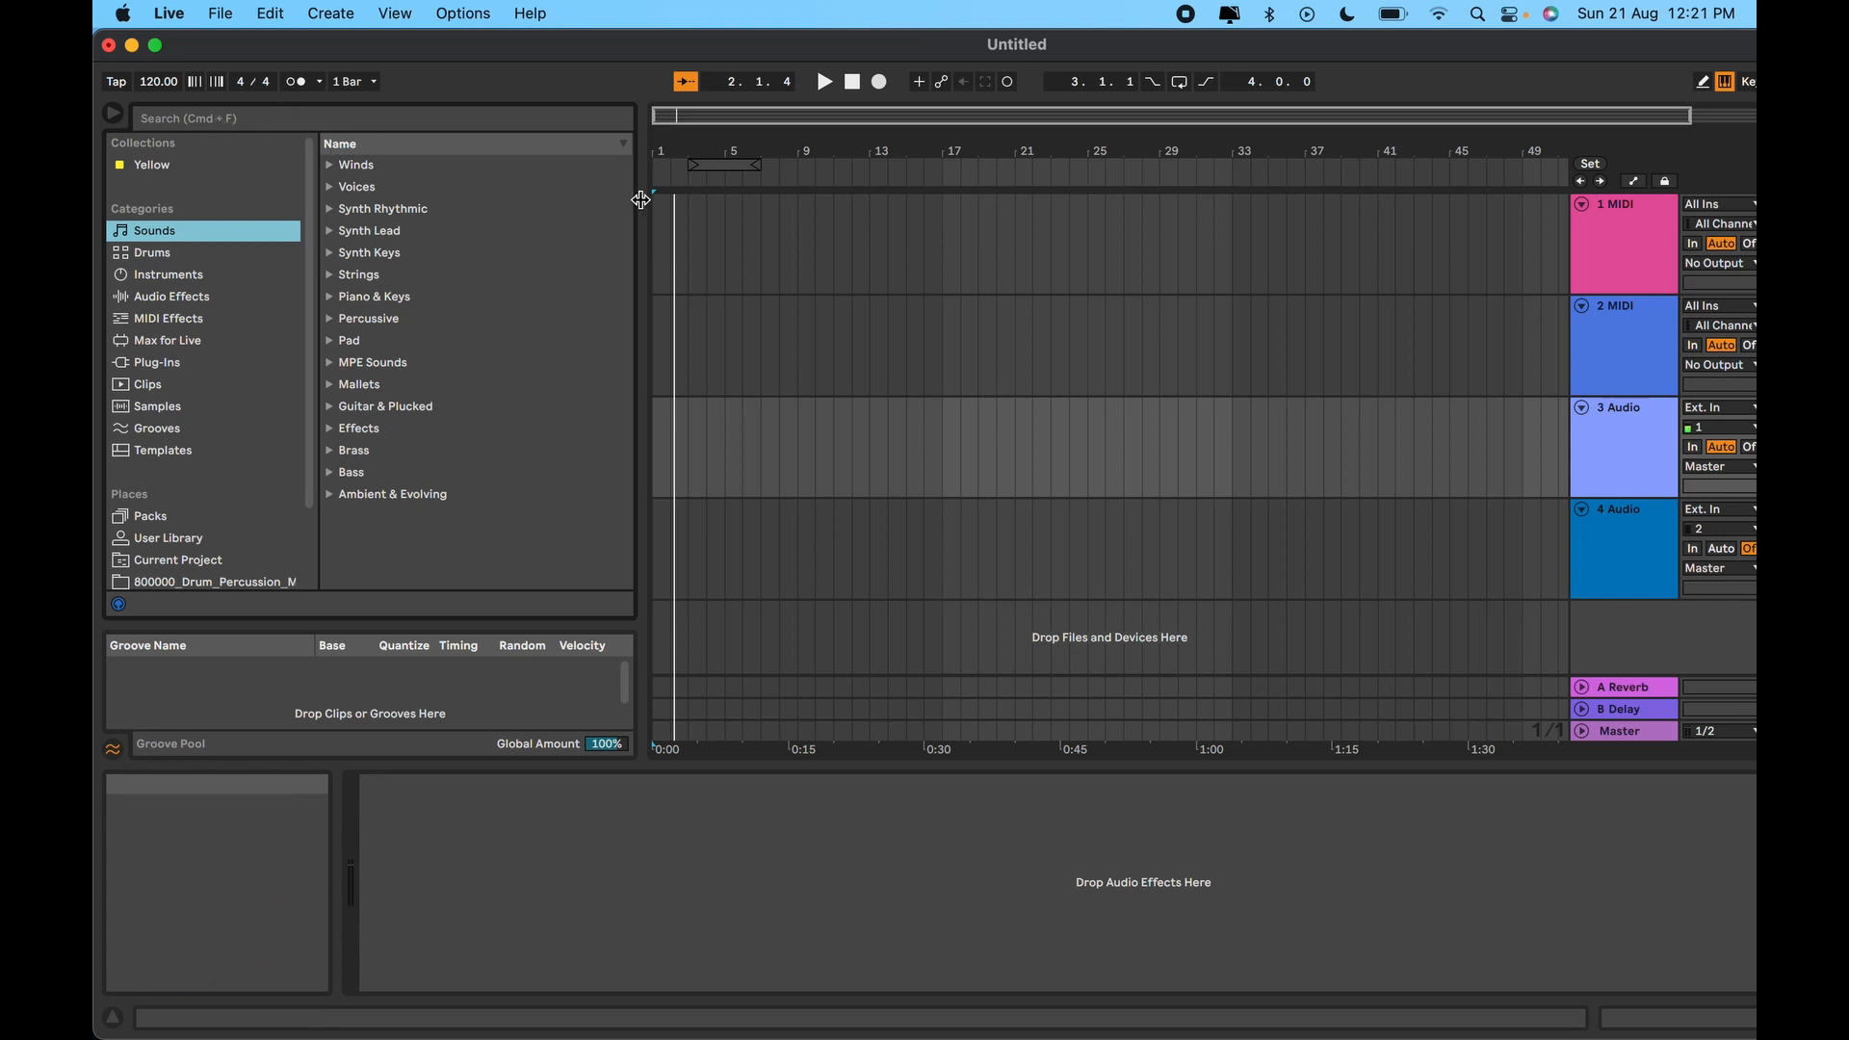
pyautogui.press('Tab')
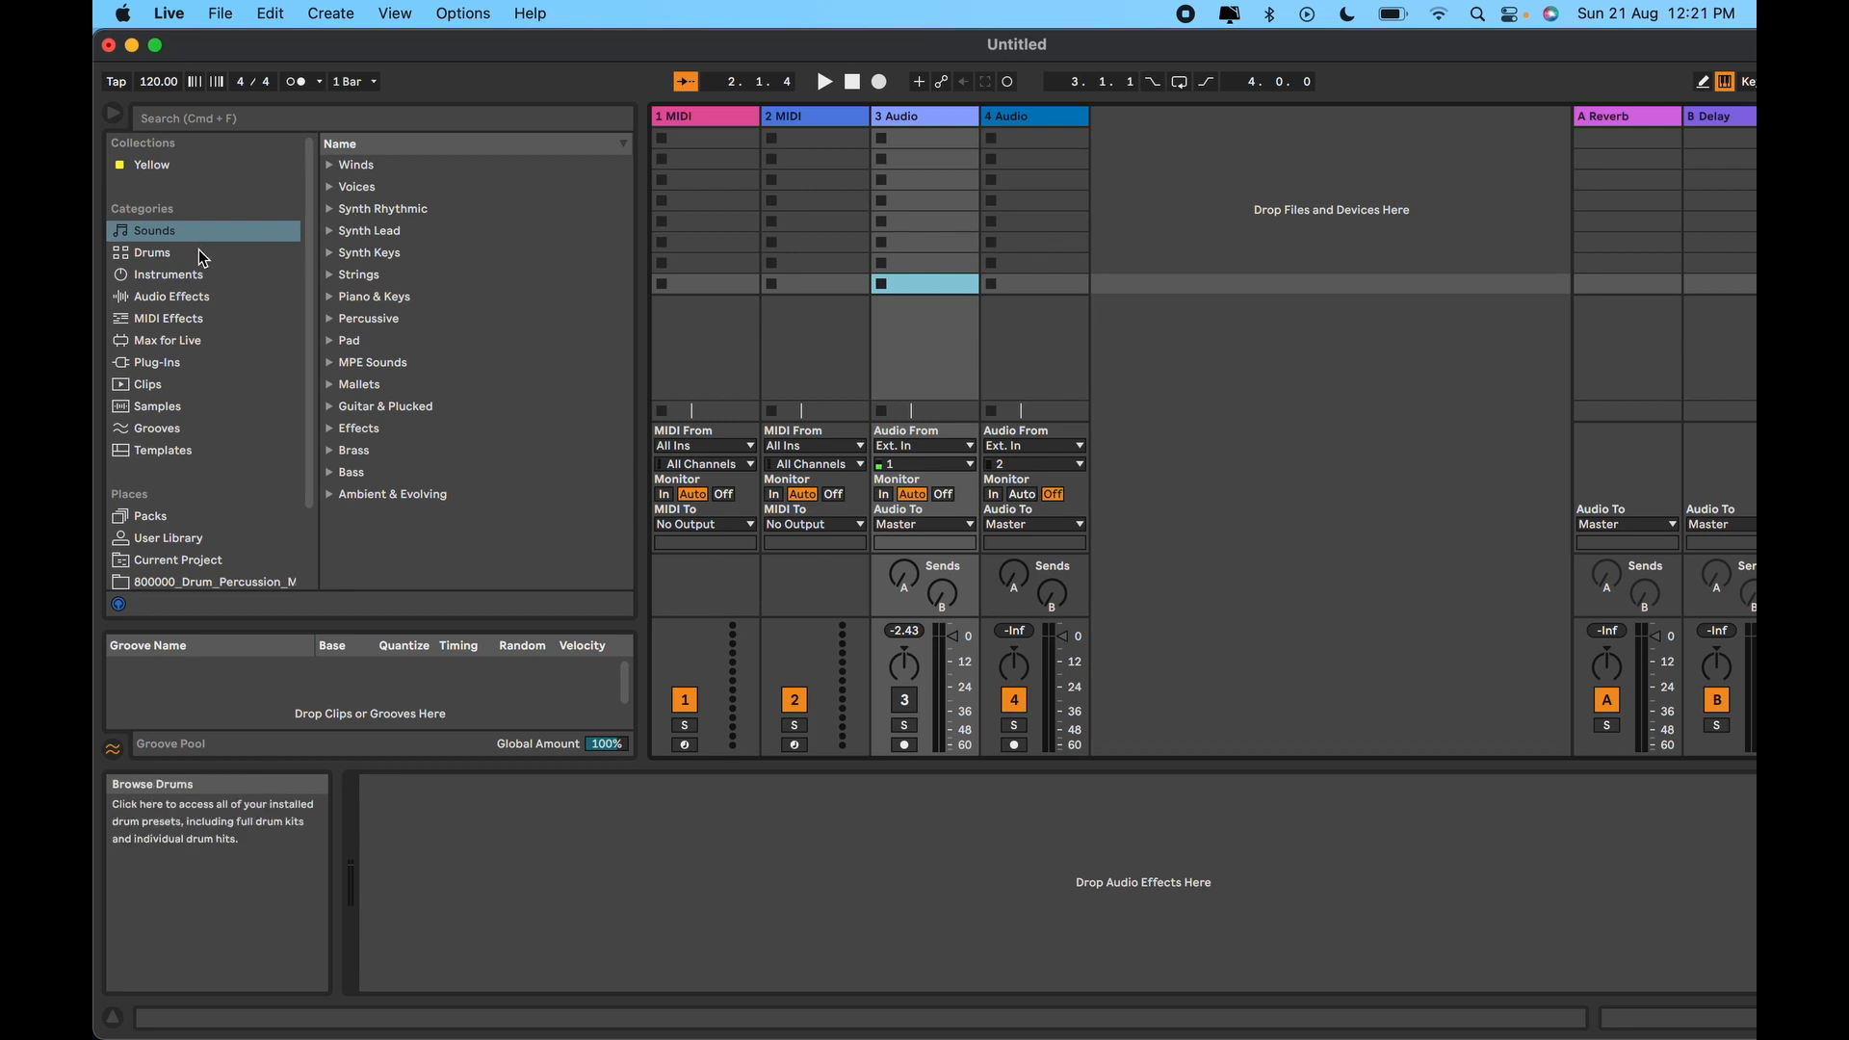
# Step: Browse the Audio Effects, MIDI Effects, Sounds, Drums, Instruments and Plug-Ins categories in the browser
pyautogui.click(212, 297)
pyautogui.click(206, 319)
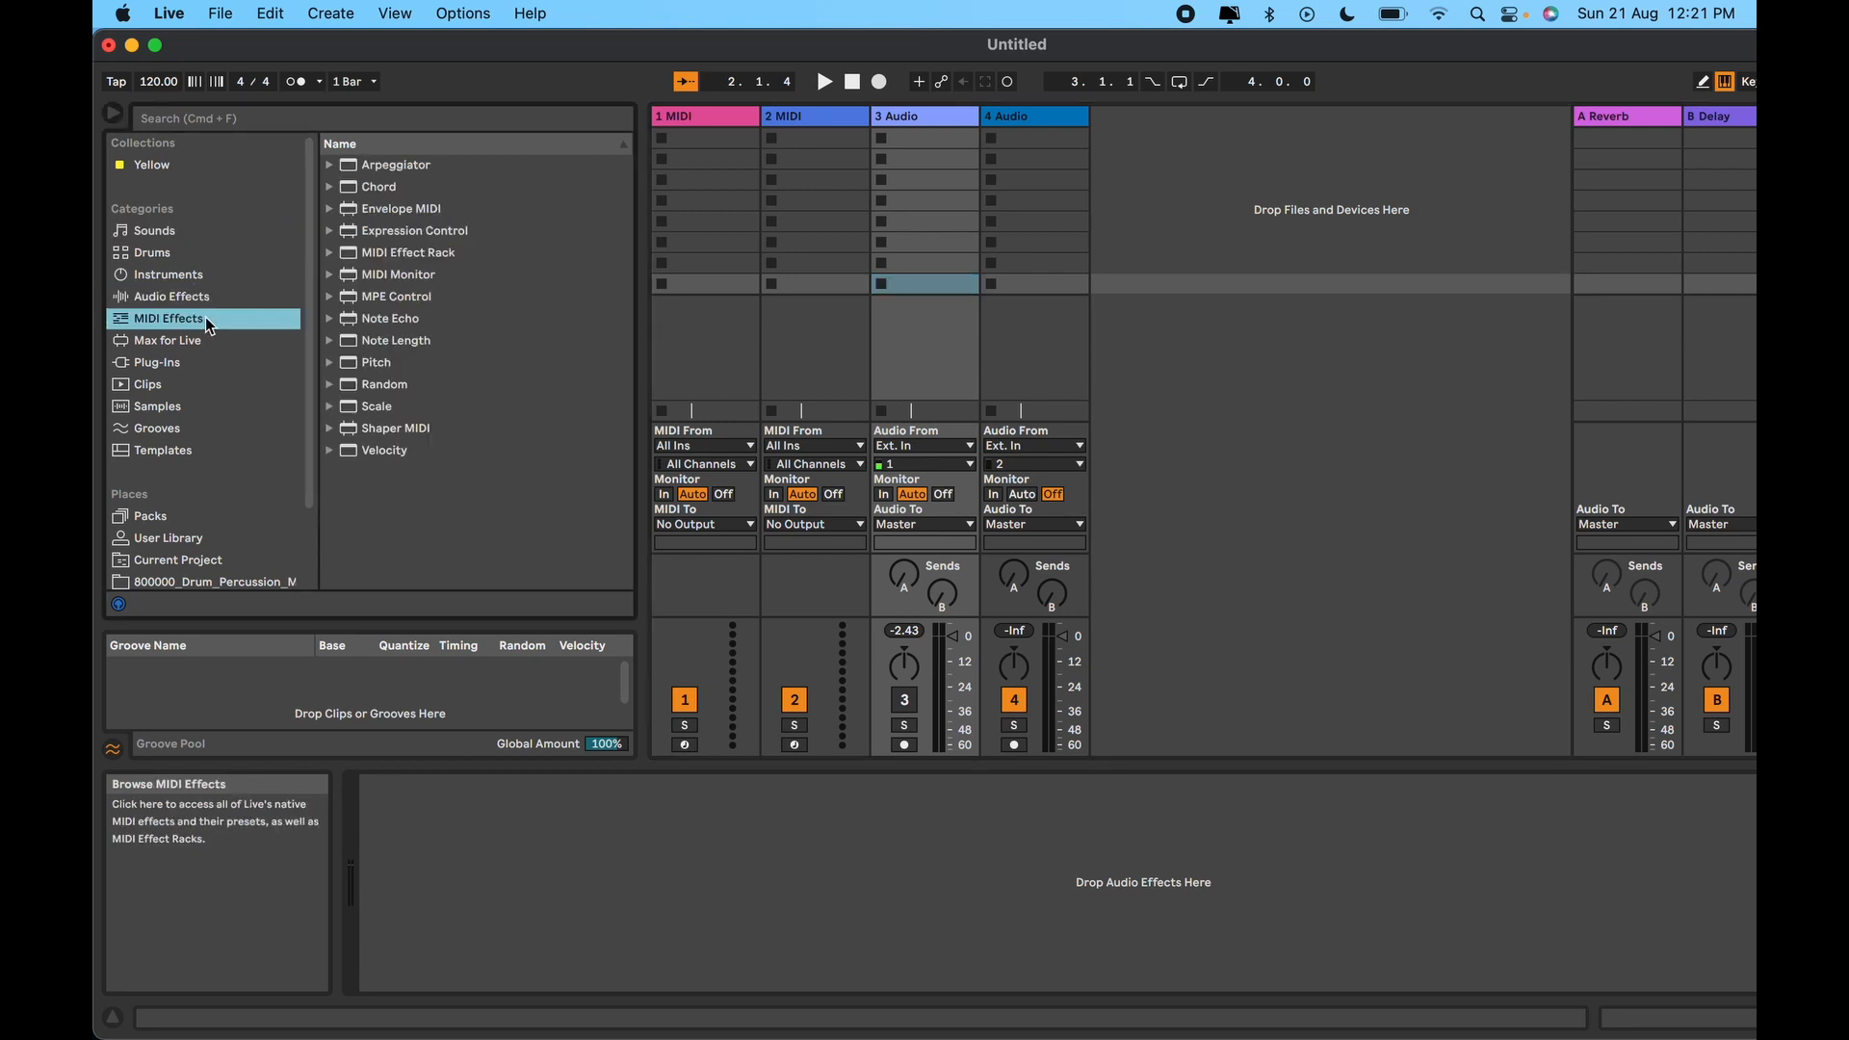
pyautogui.click(185, 233)
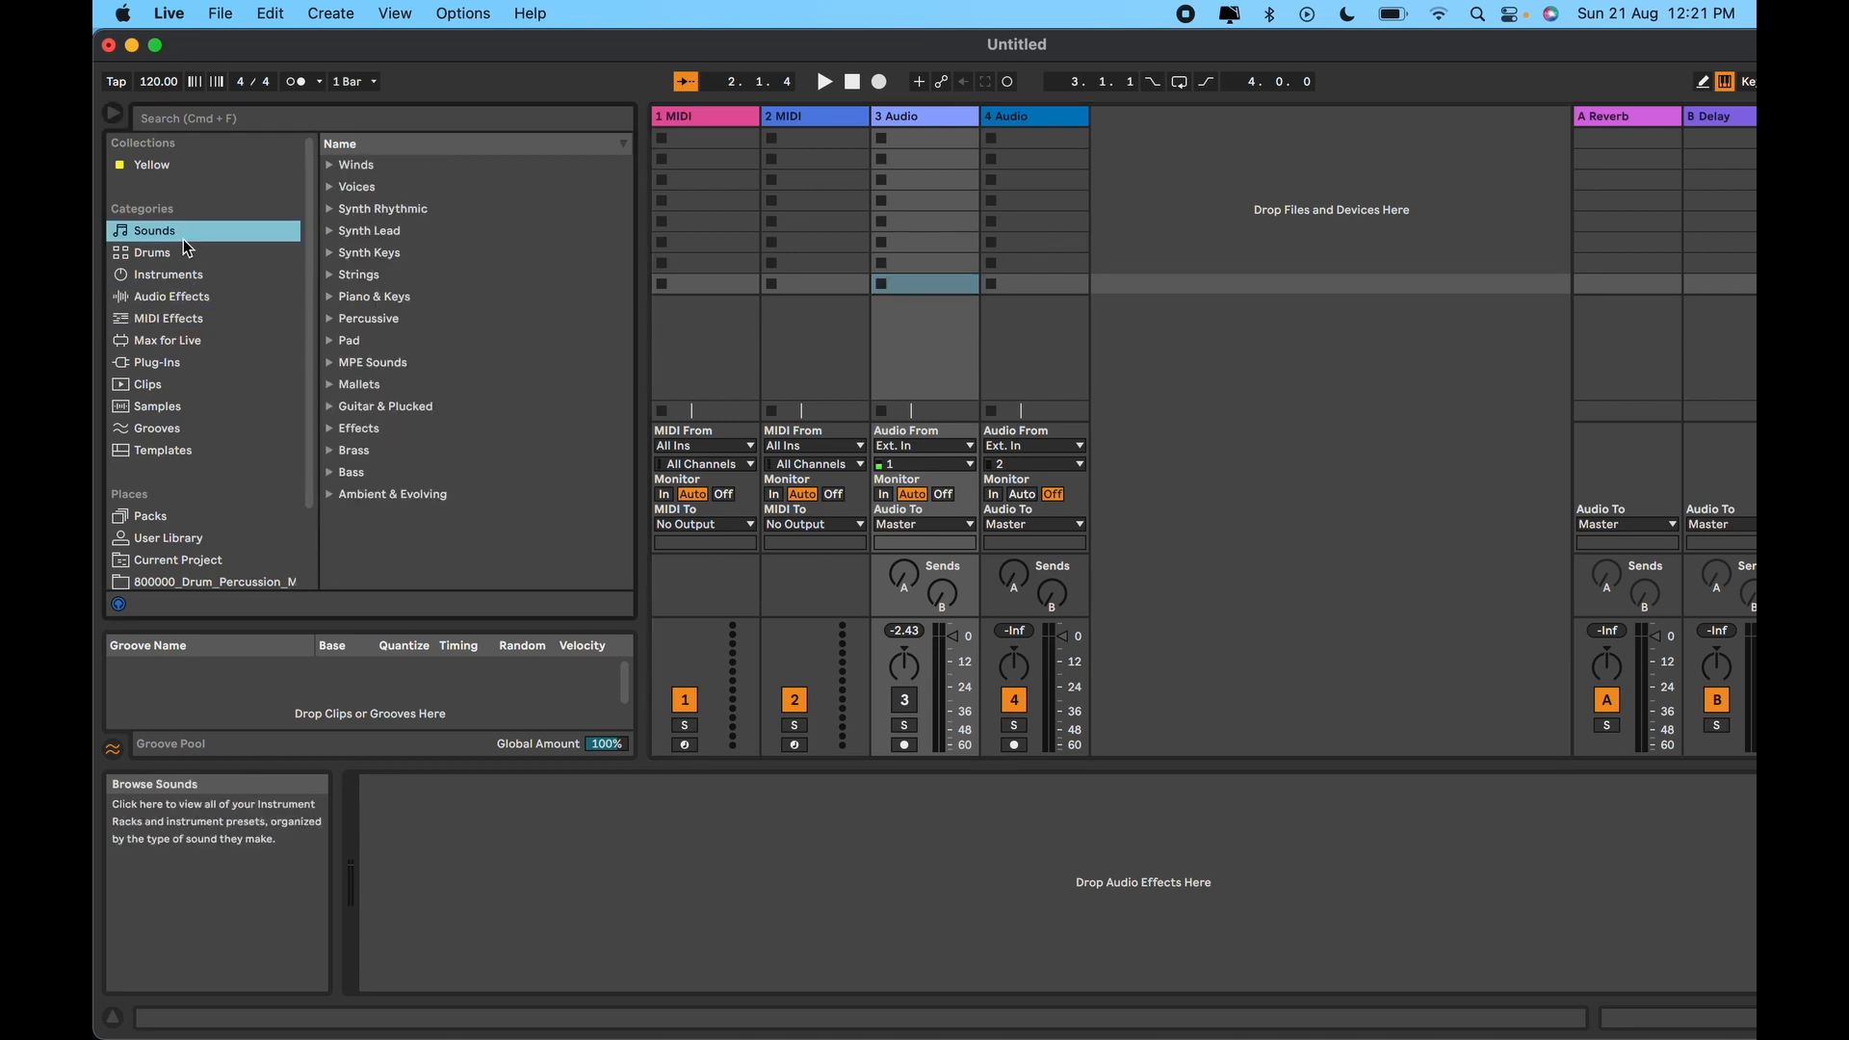
pyautogui.click(239, 254)
pyautogui.click(237, 273)
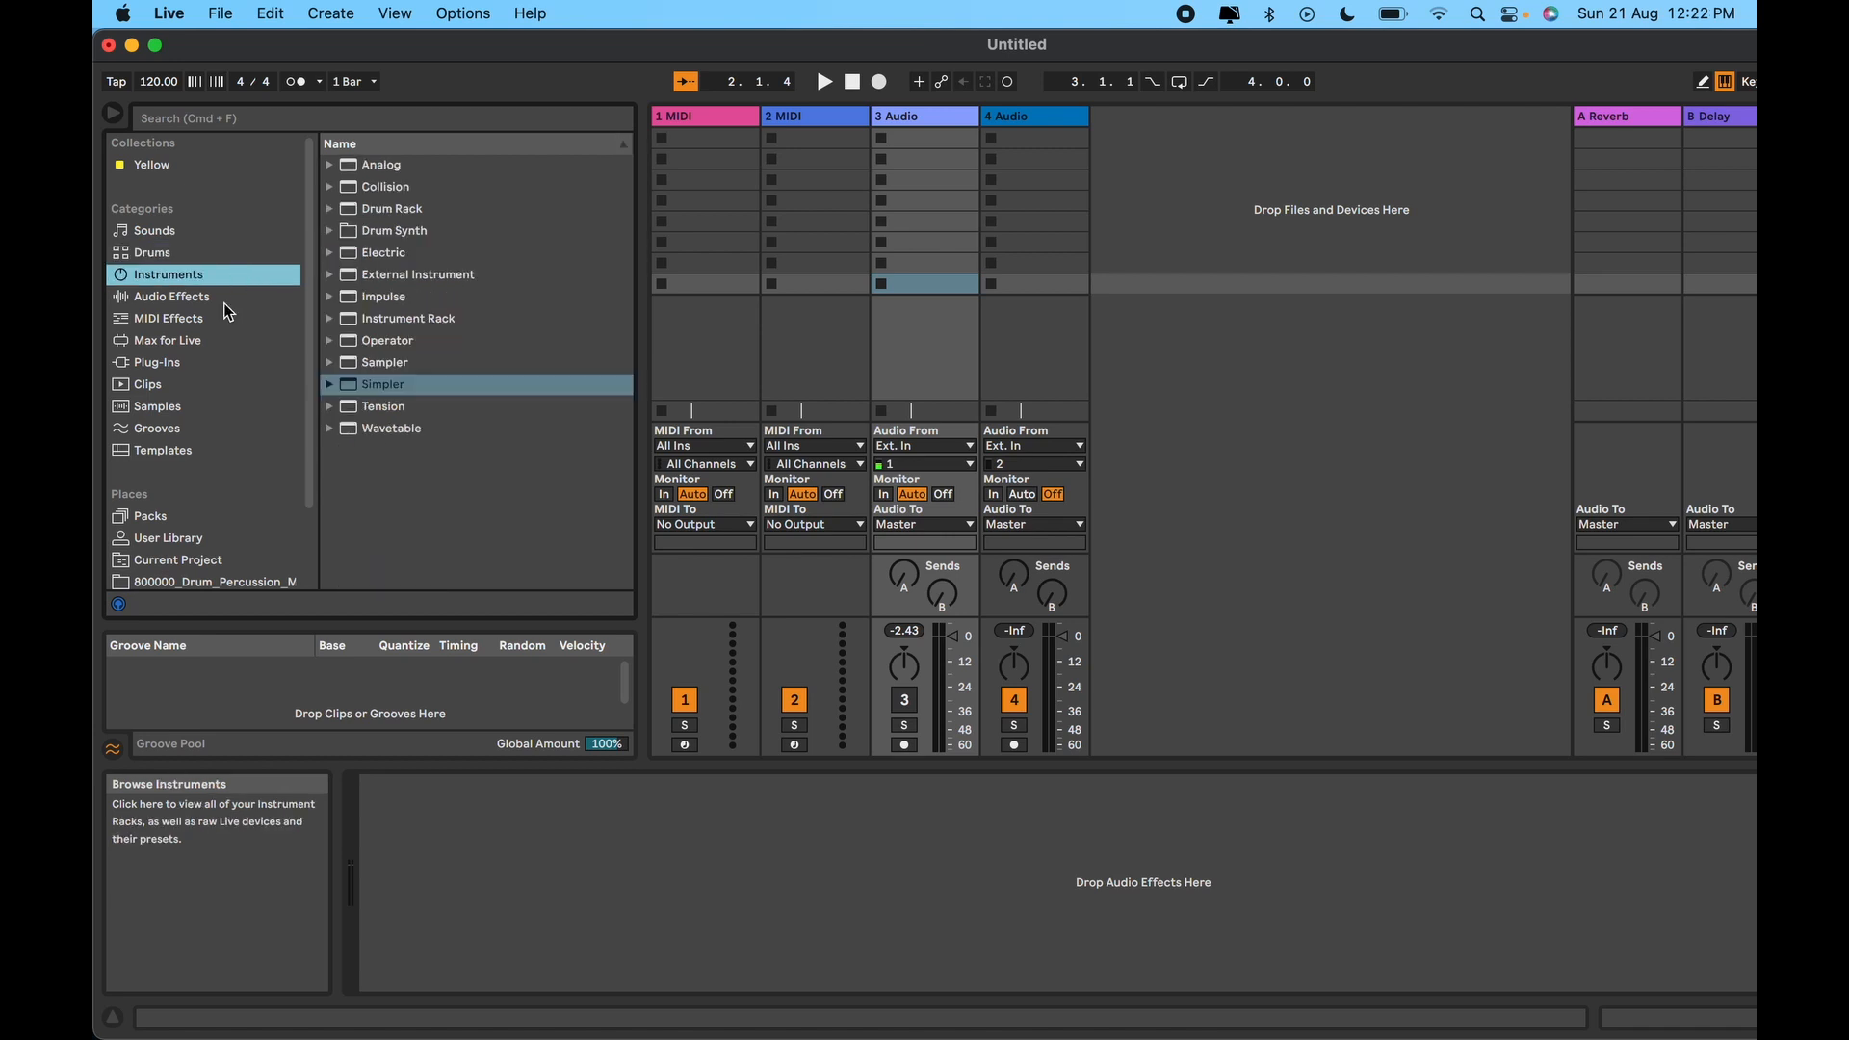
pyautogui.click(195, 364)
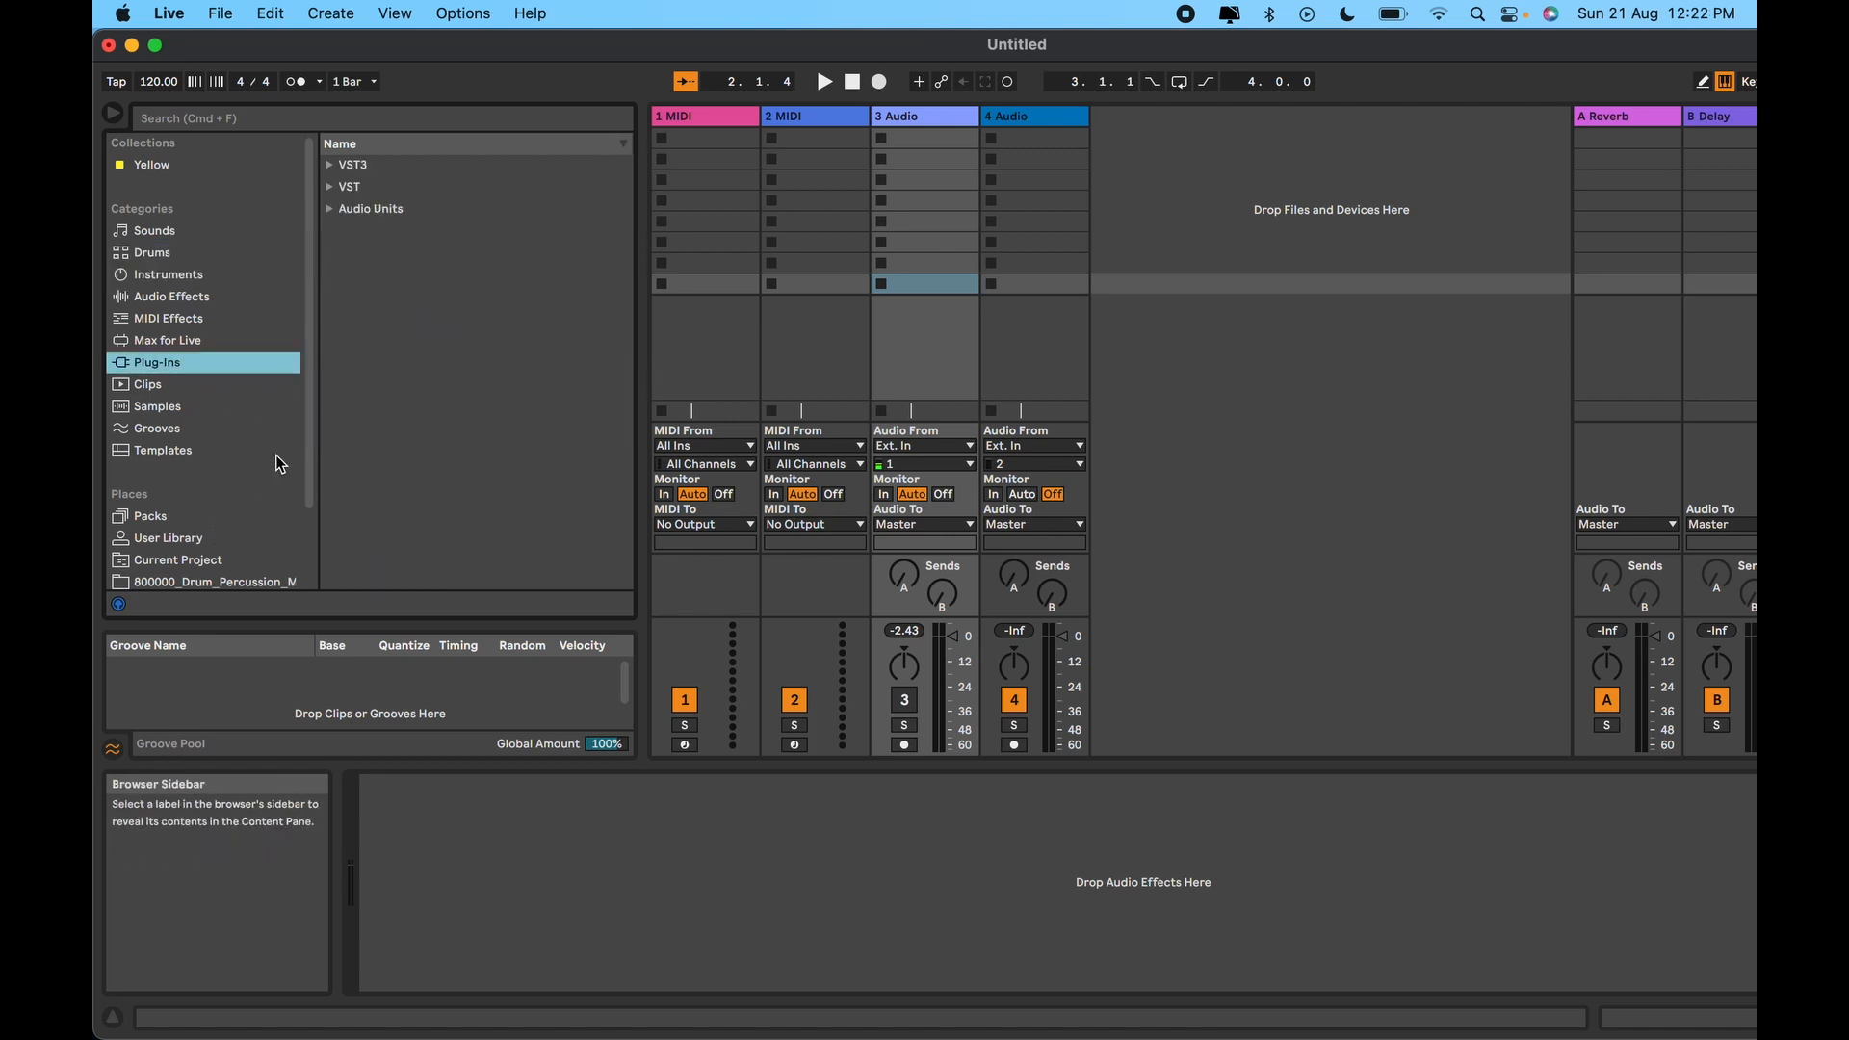
# Step: Browse Packs, User Library, Current Project and the 800000_Drum_Percussion_M folder under the browser's Places
pyautogui.moveTo(309, 409); pyautogui.dragTo(286, 489)
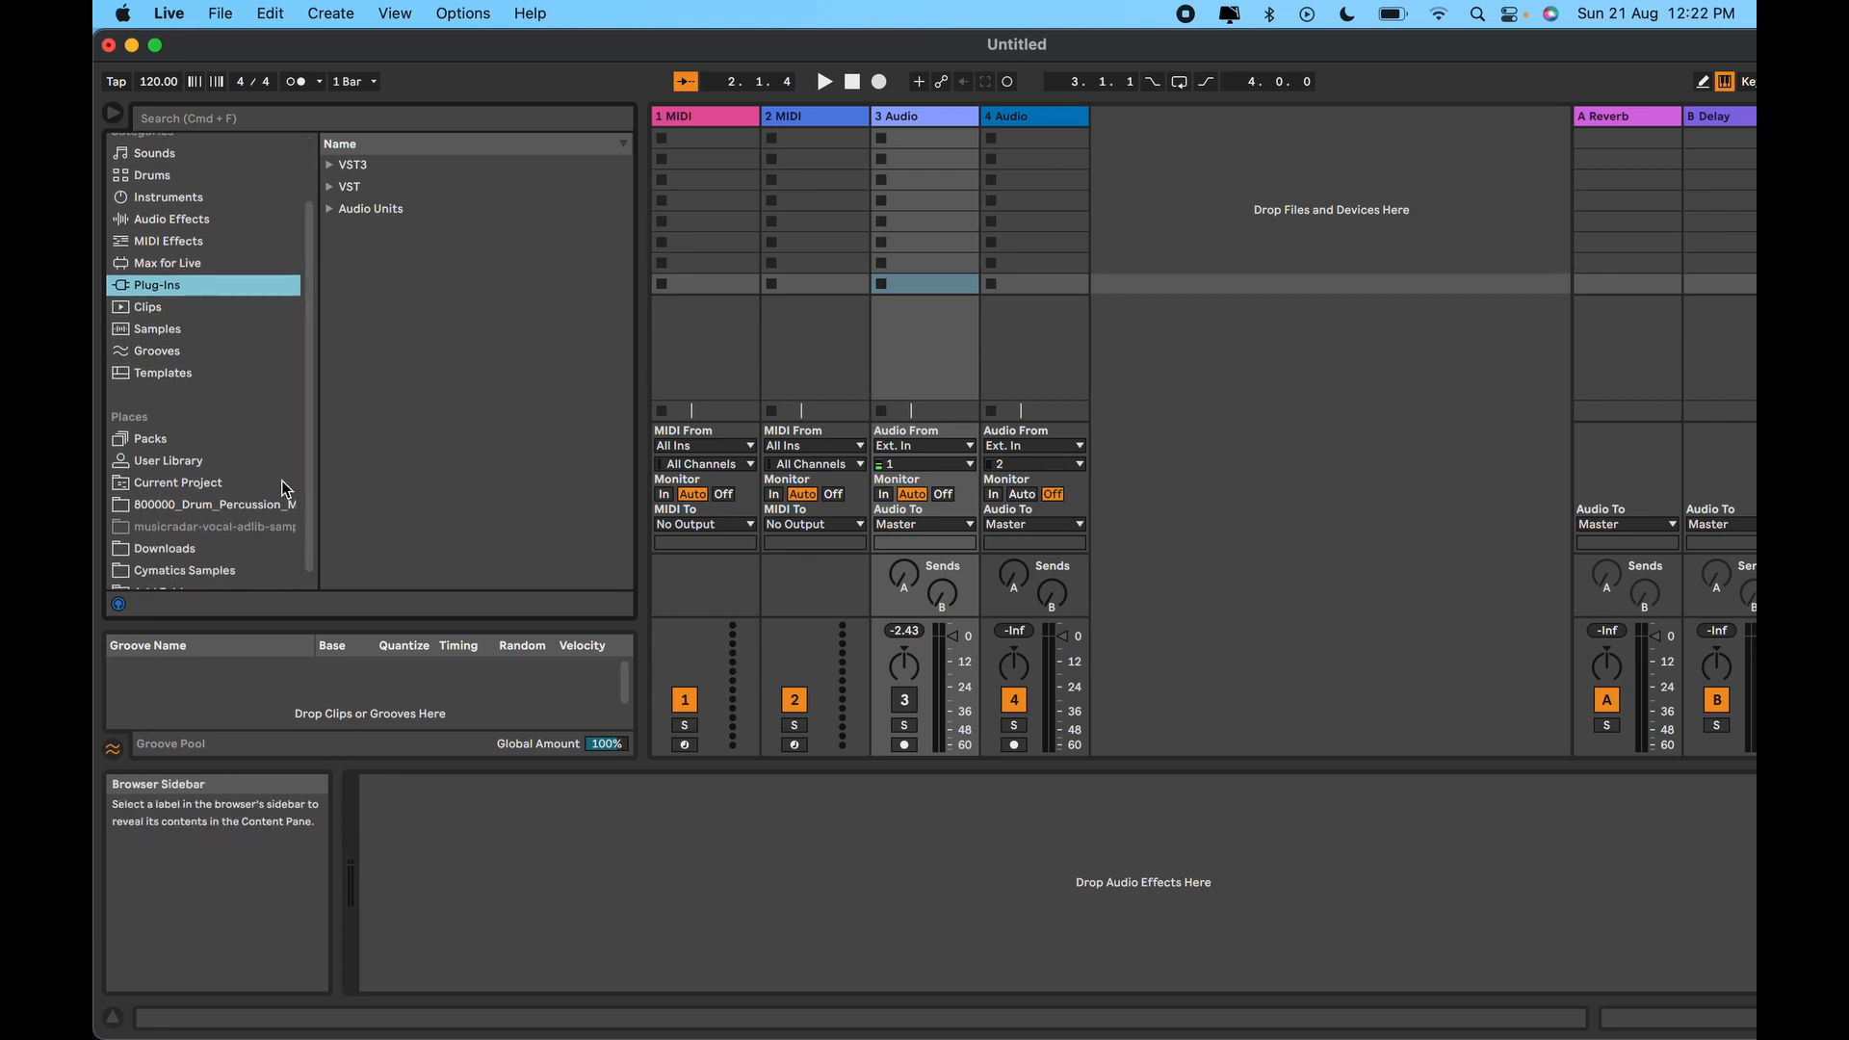
pyautogui.click(200, 441)
pyautogui.click(215, 463)
pyautogui.click(231, 483)
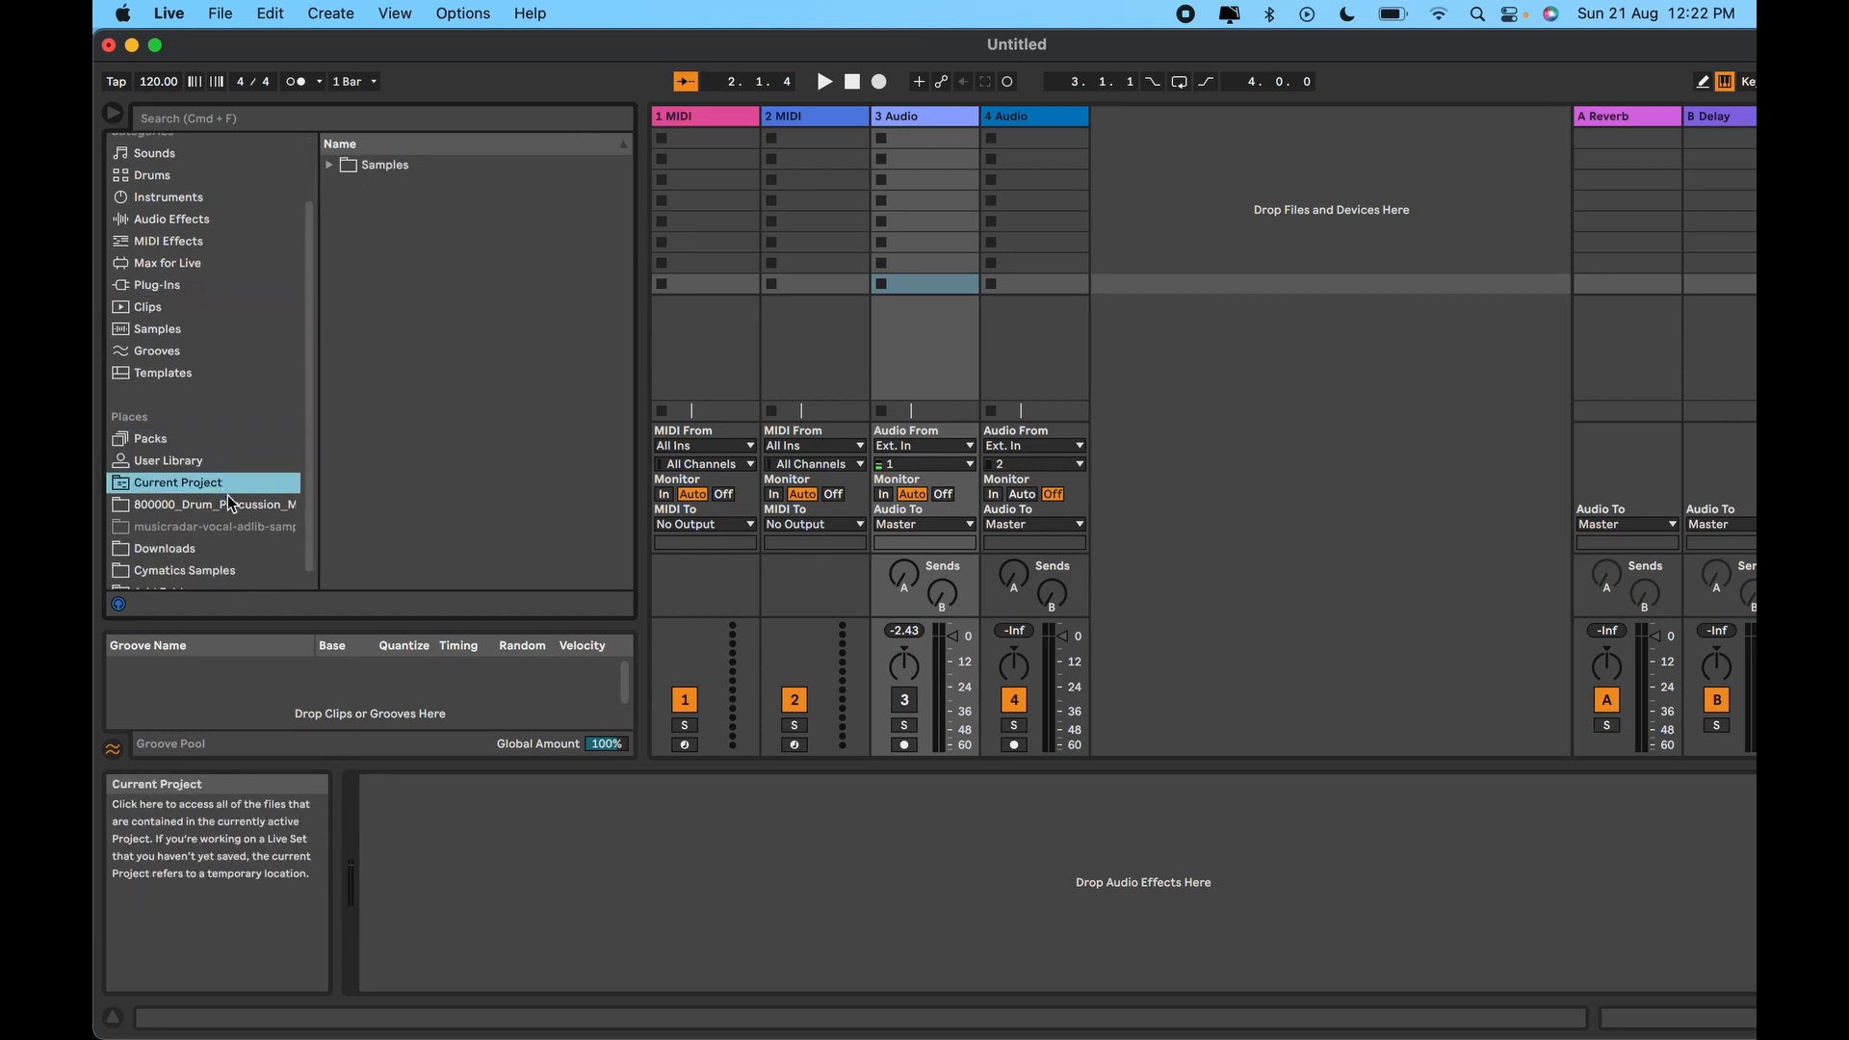
pyautogui.click(227, 502)
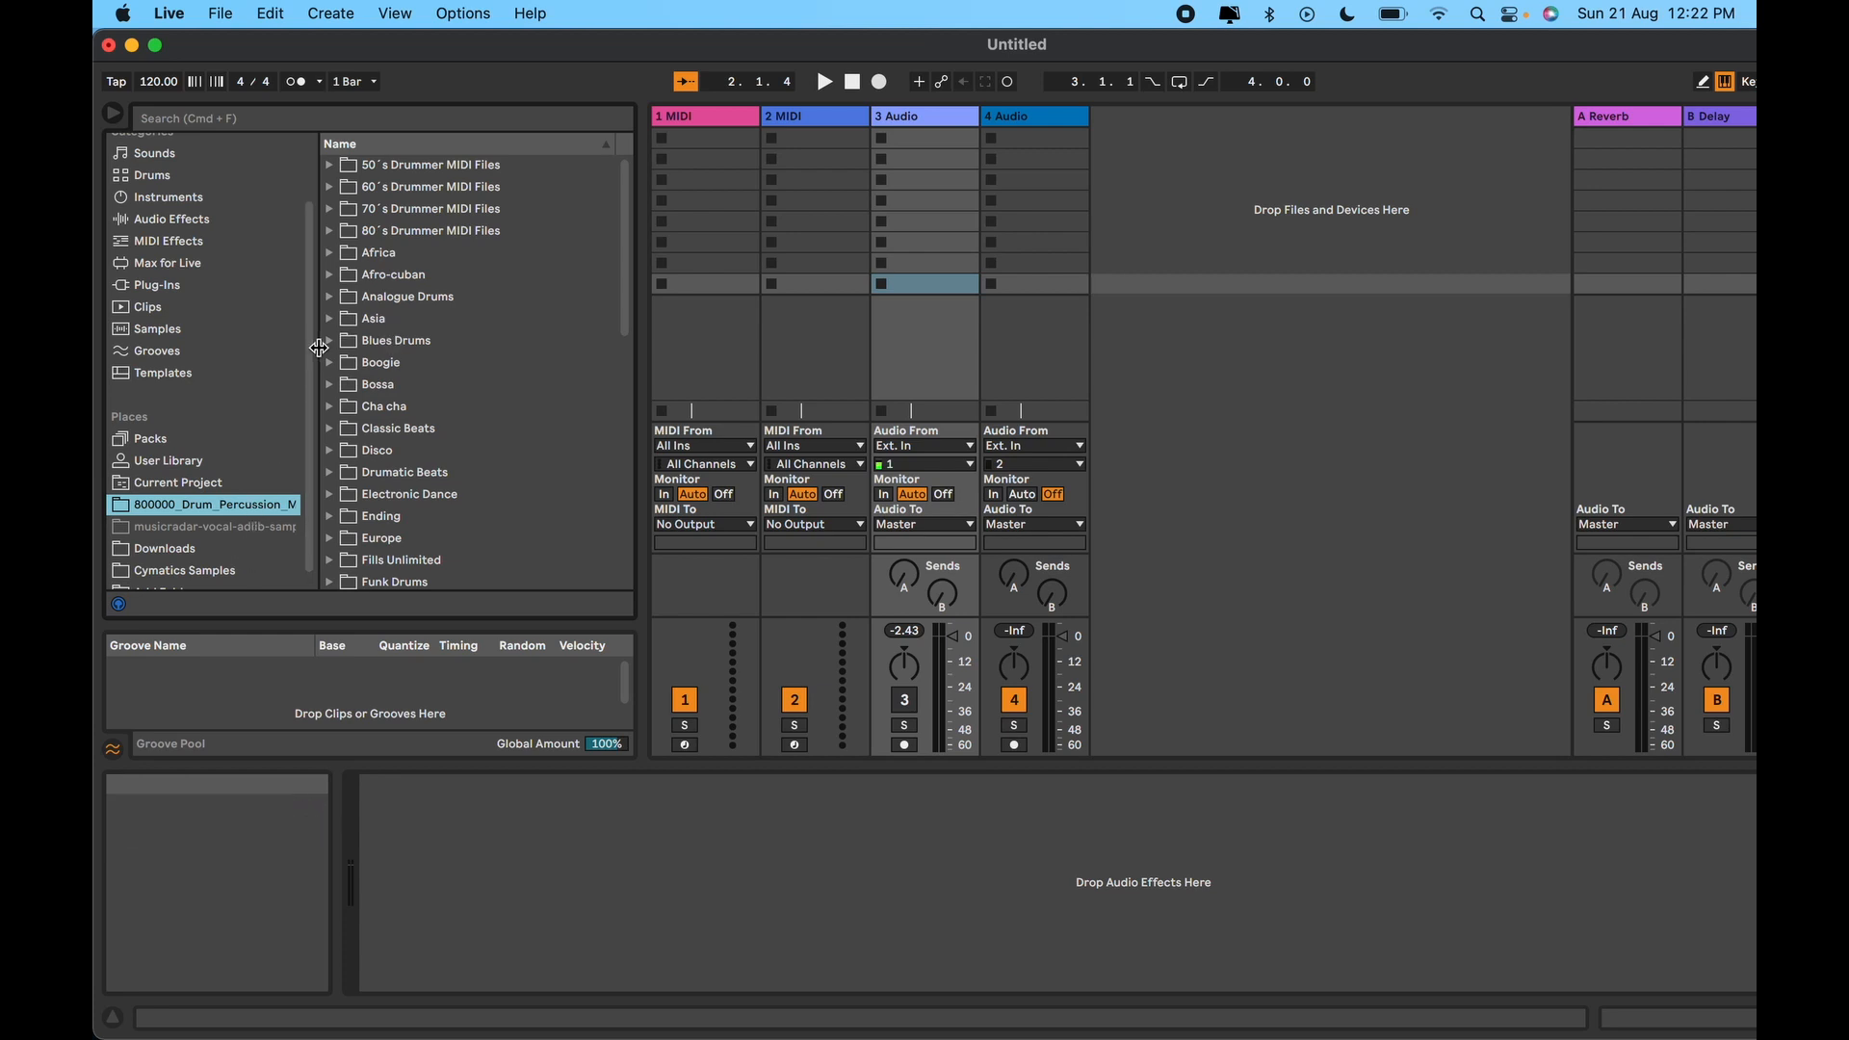
# Step: Browse the Plug-Ins and Samples categories, and preview the sample Atmos Colluding D# 130 bpm.wav
pyautogui.scroll(3, 258, 360)
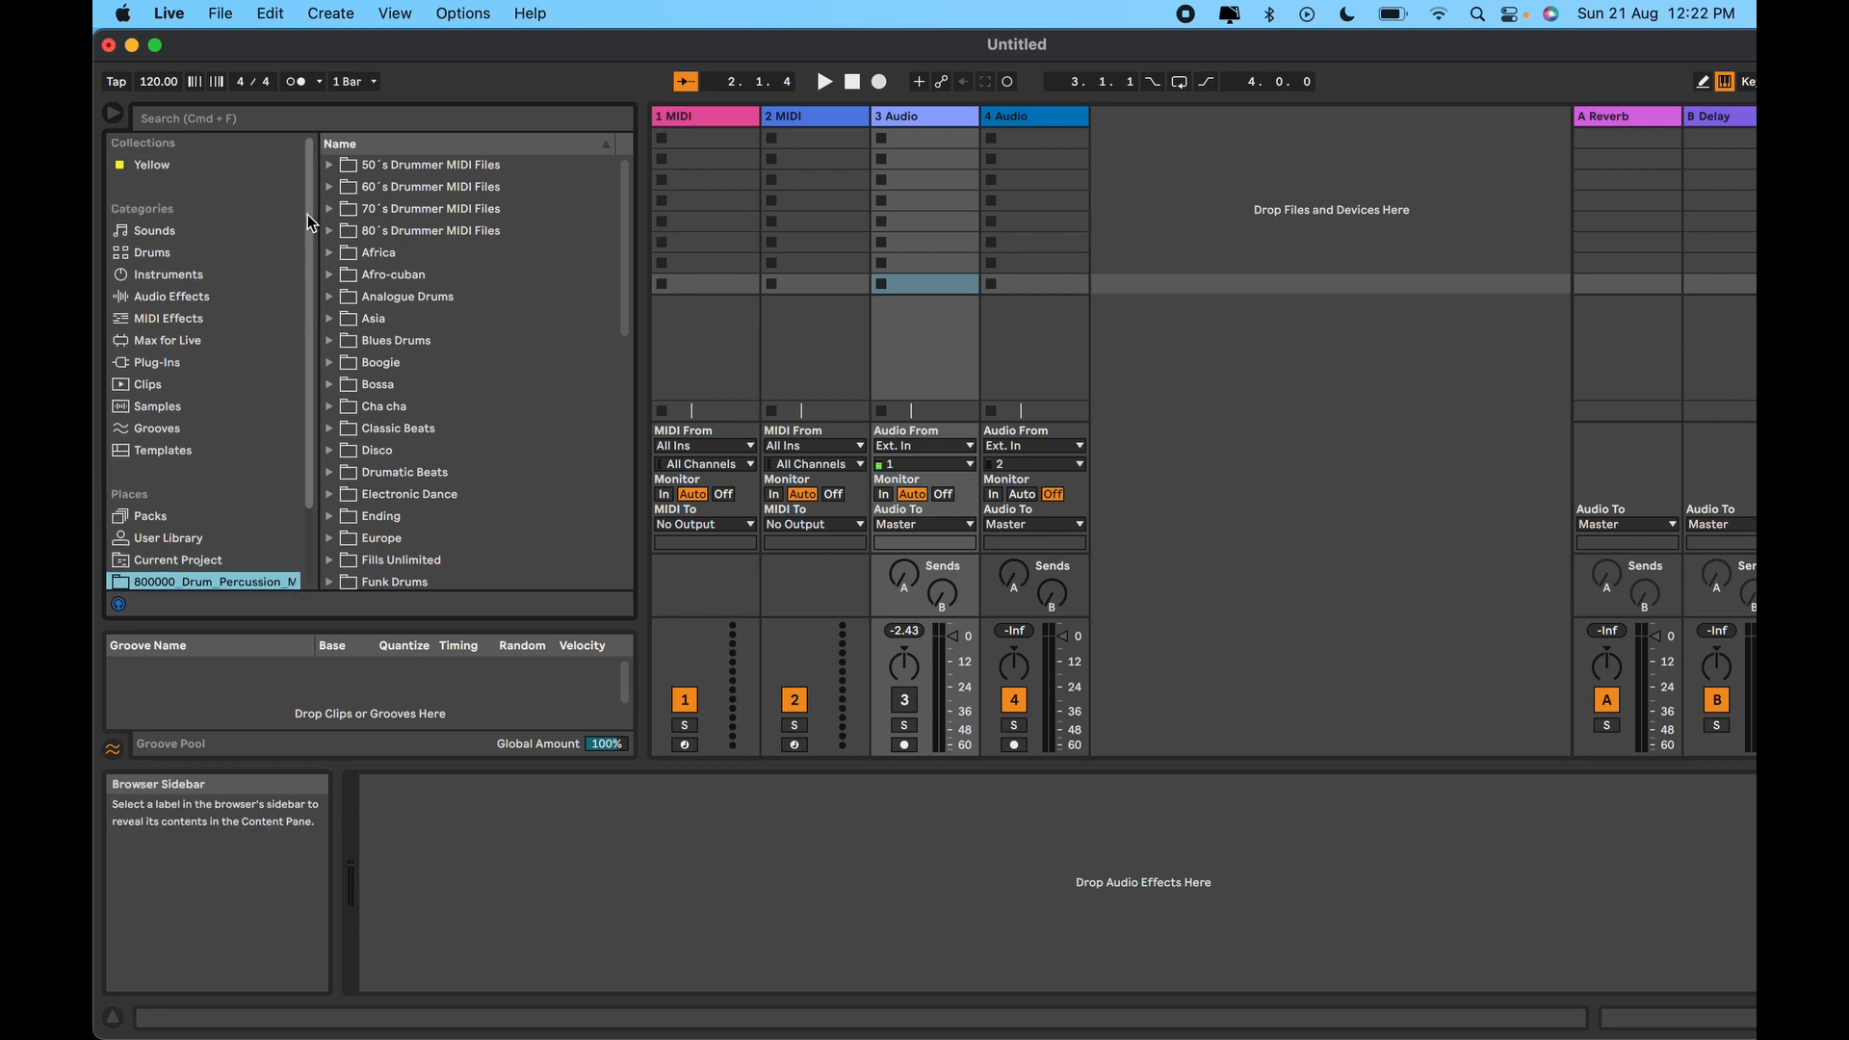
pyautogui.click(223, 362)
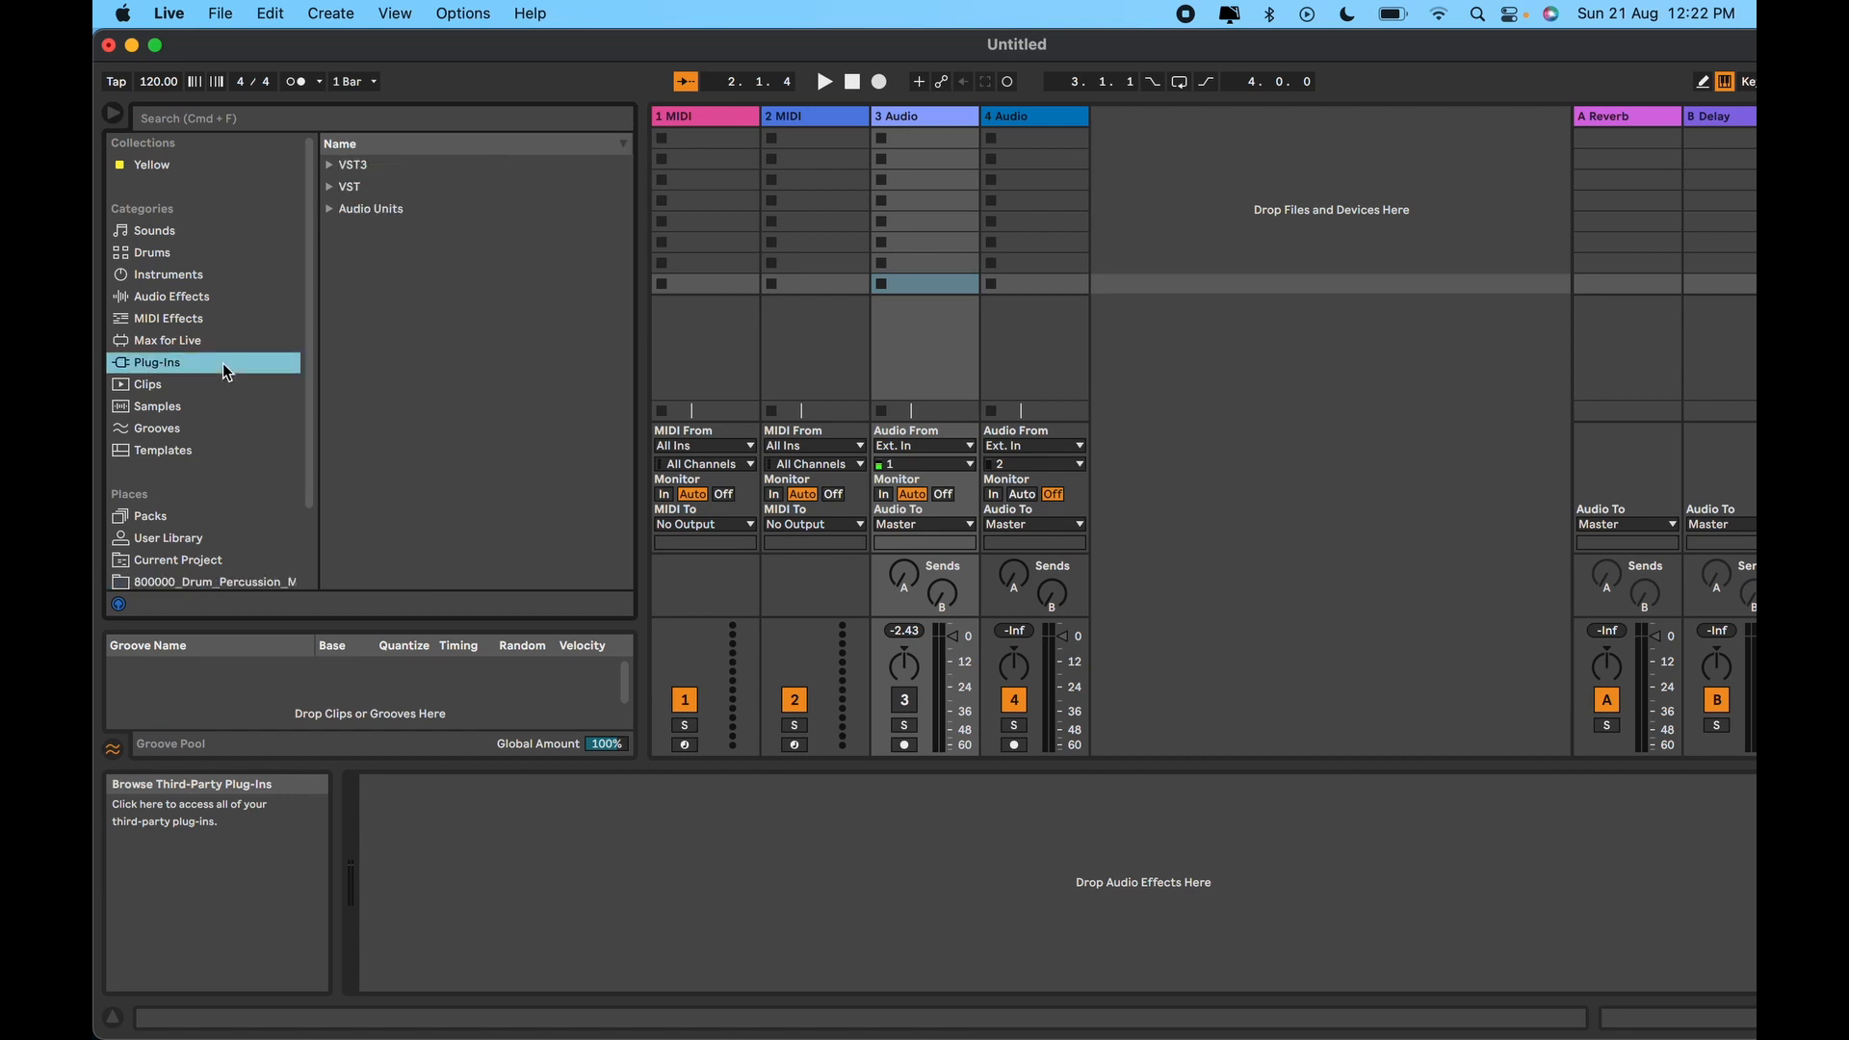
pyautogui.click(192, 407)
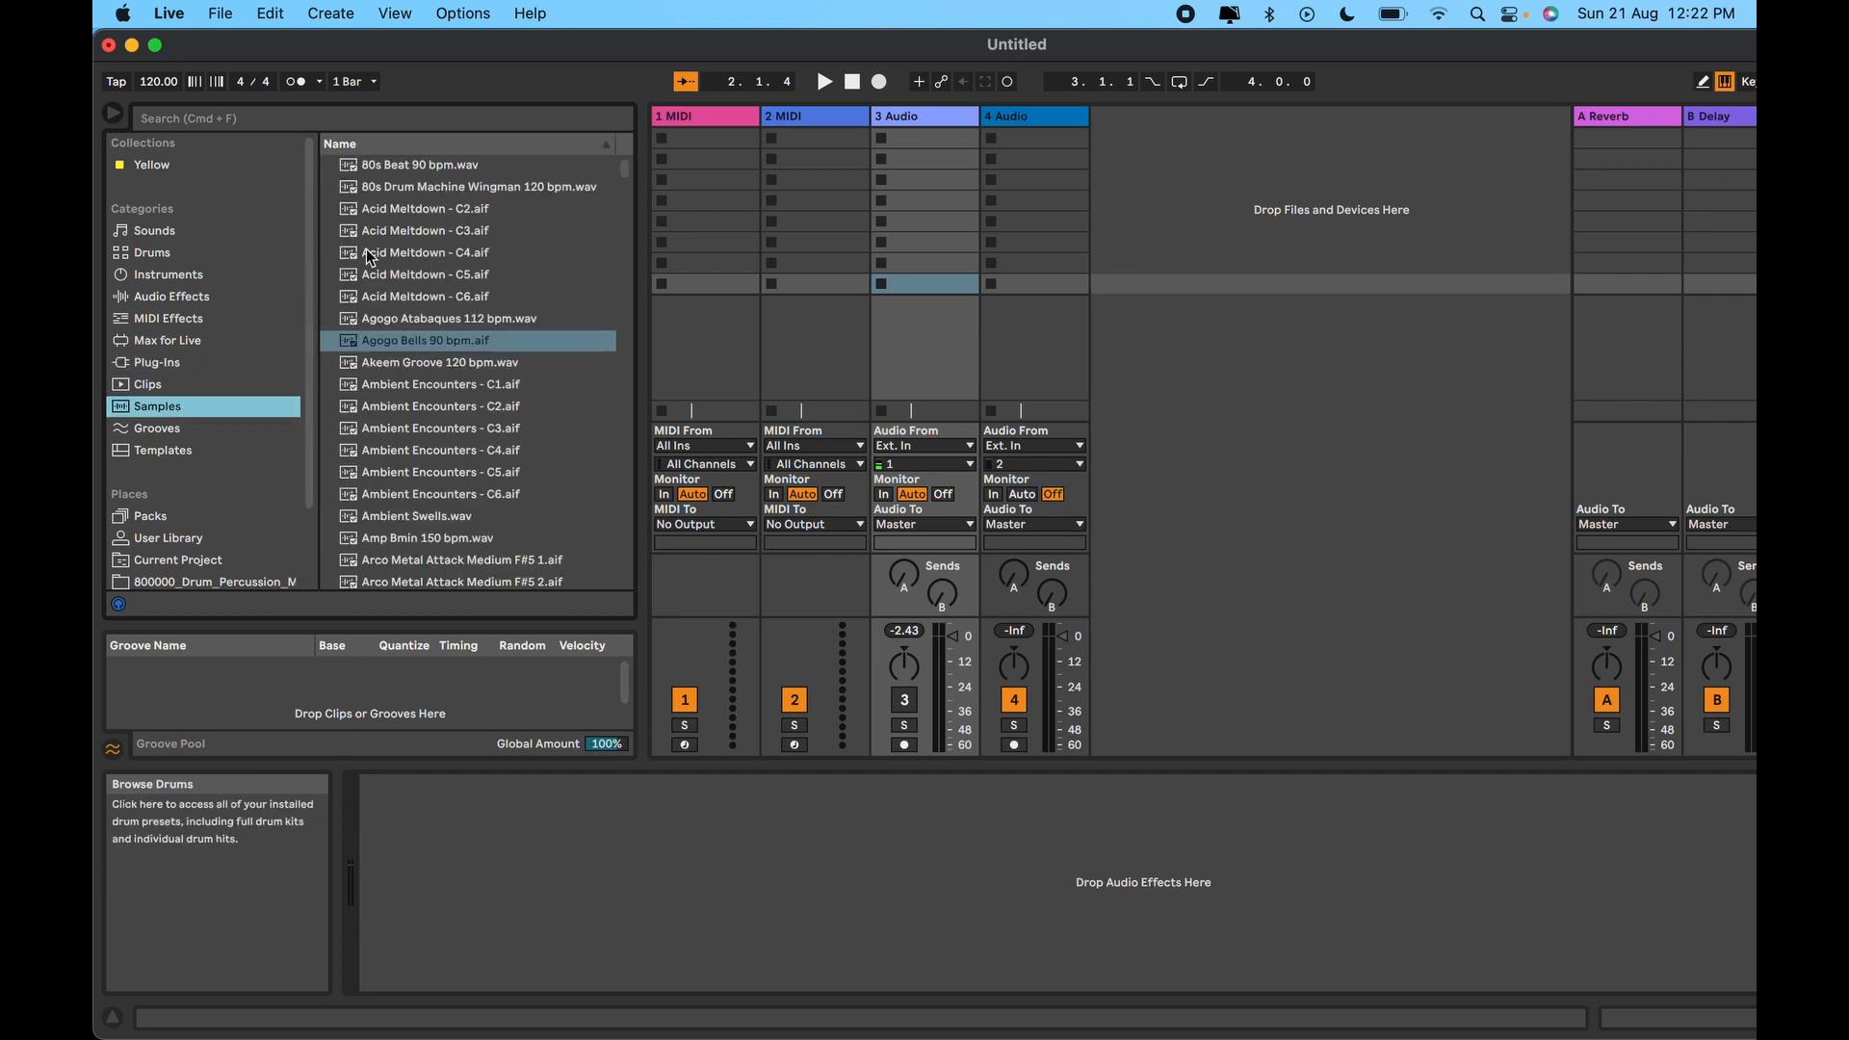
pyautogui.scroll(-10, 442, 420)
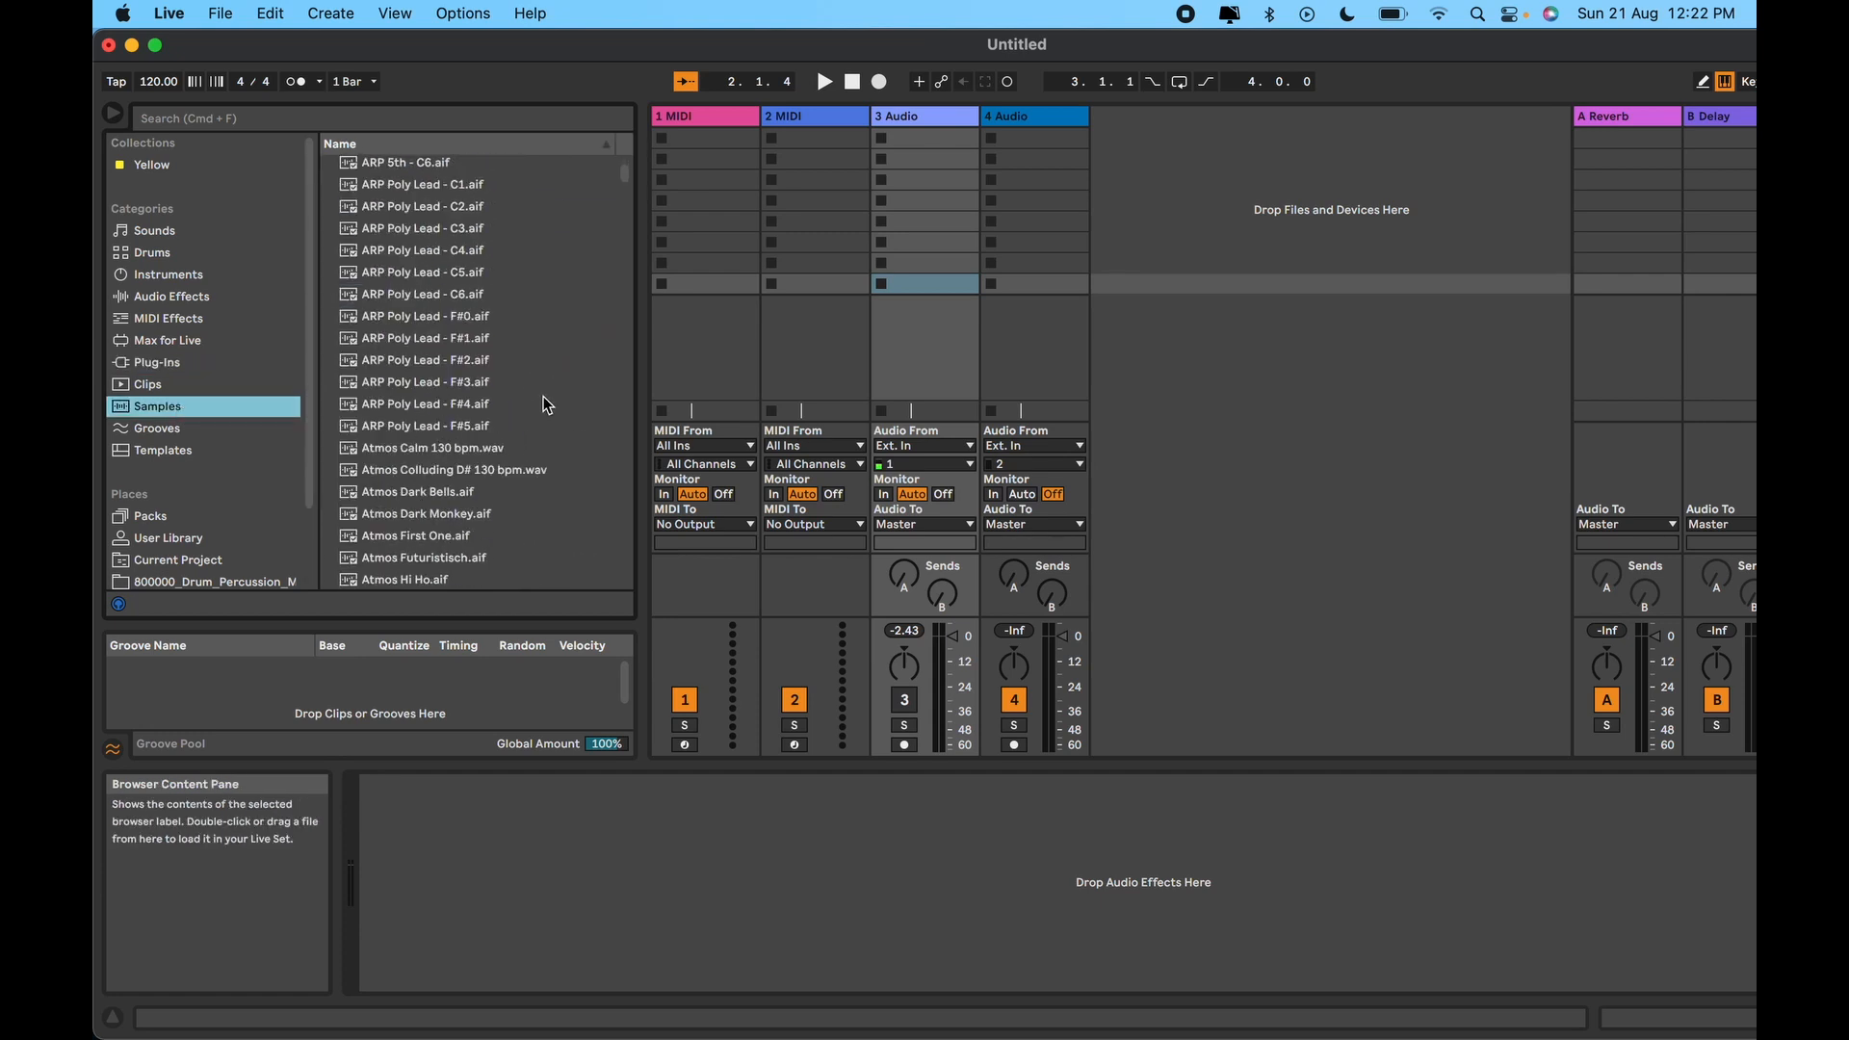
pyautogui.scroll(-5, 545, 402)
pyautogui.click(488, 366)
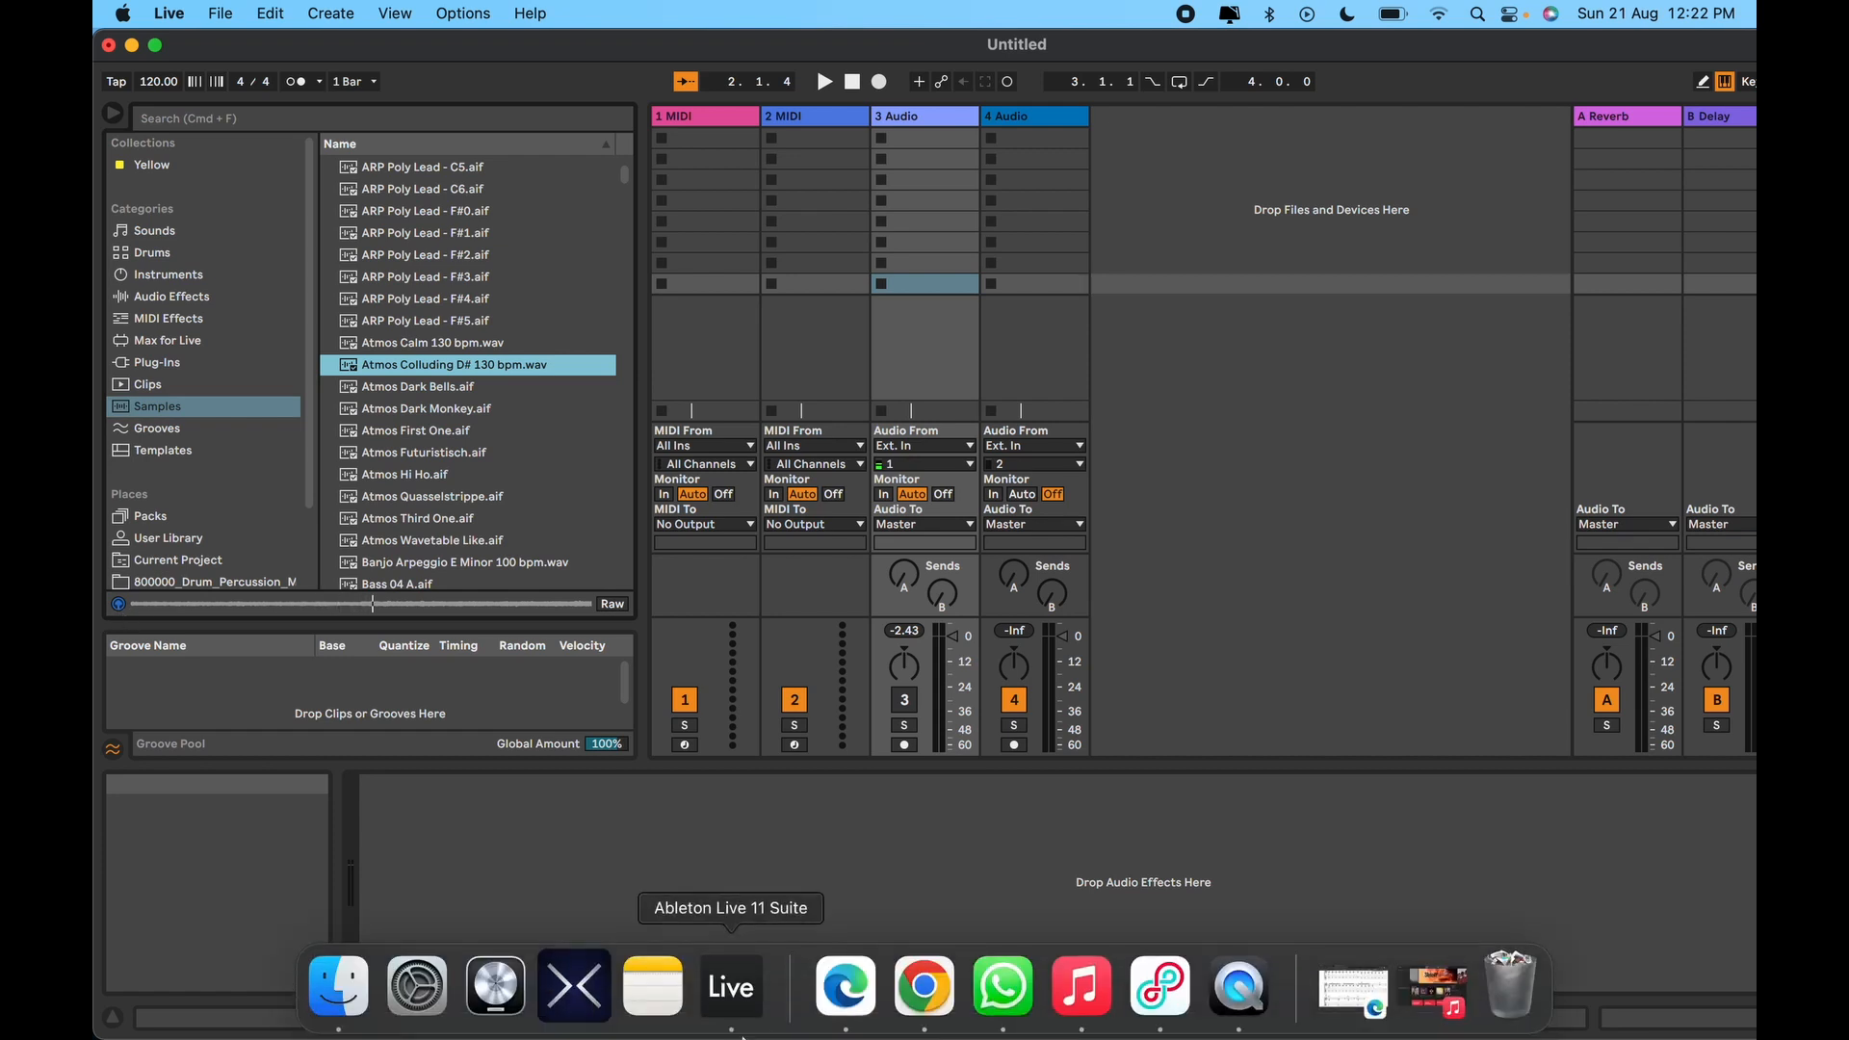
# Step: Switch to Loopback to check the Loopback Audio device's sources and monitors, and close its window
pyautogui.click(1160, 987)
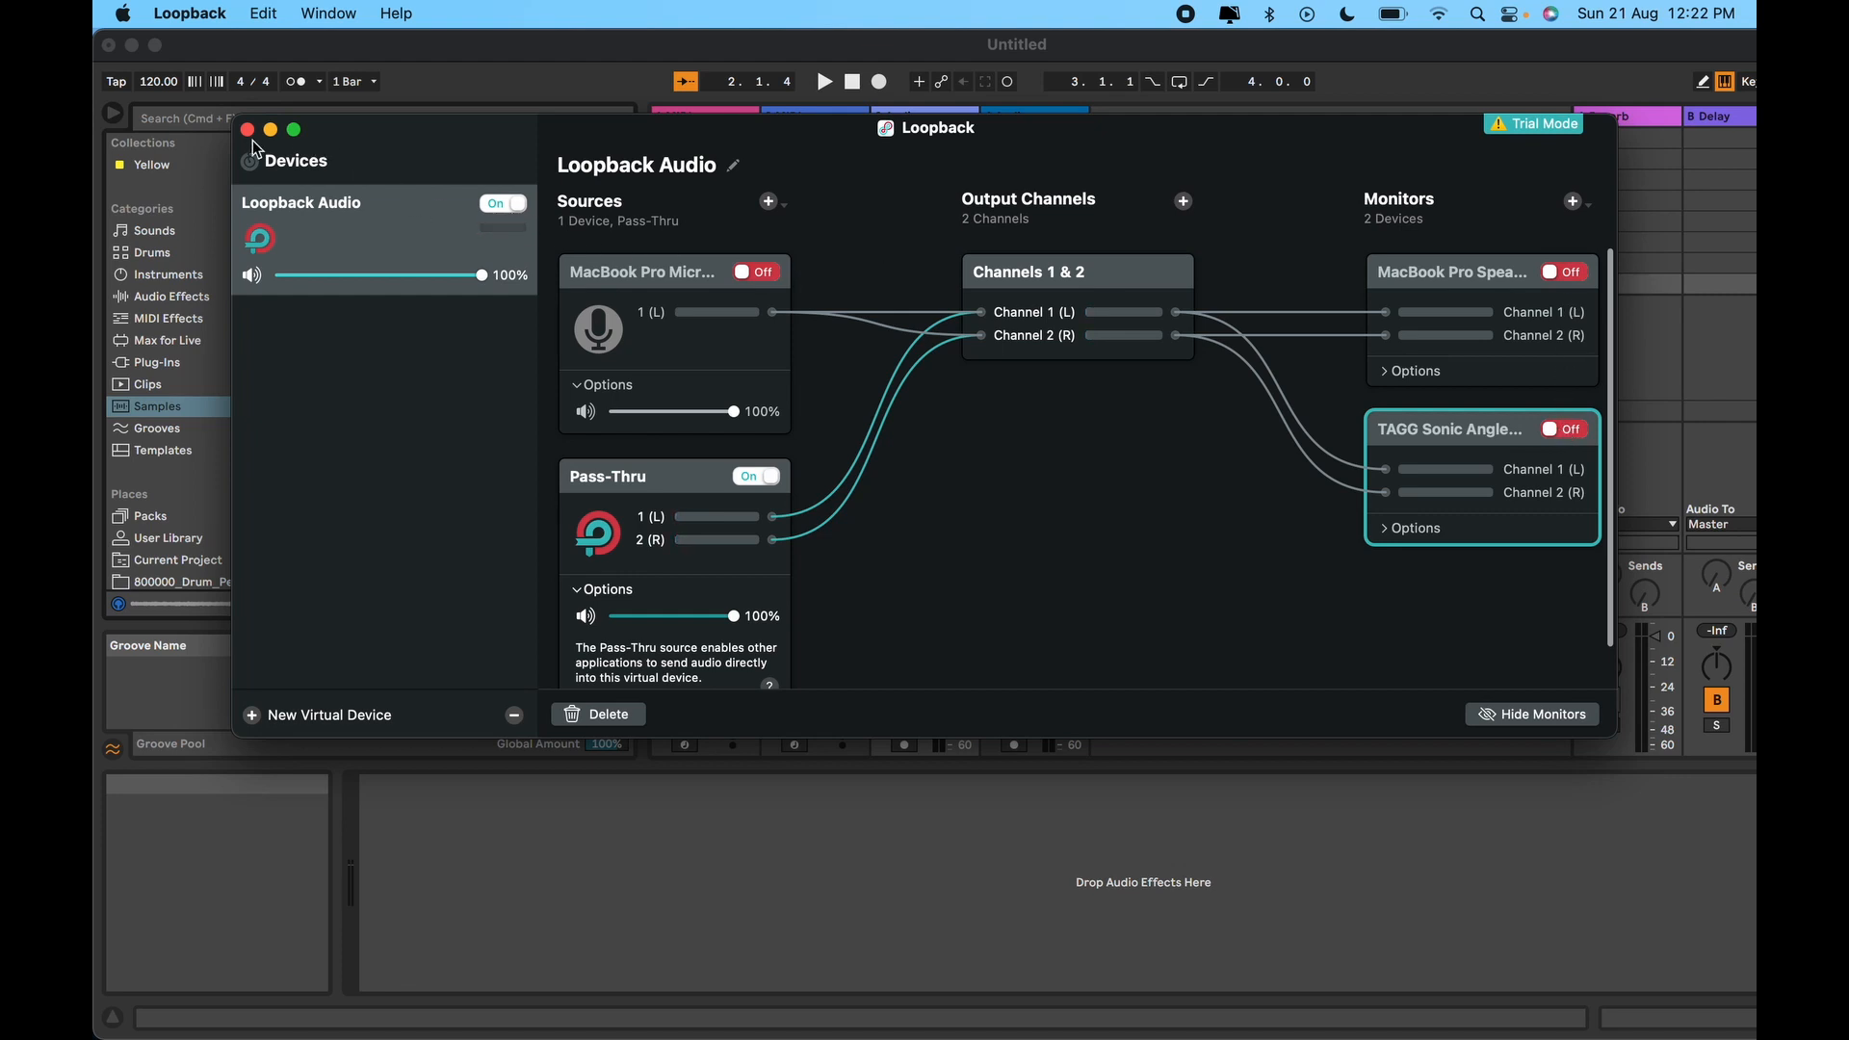
pyautogui.click(248, 129)
pyautogui.moveTo(910, 1025)
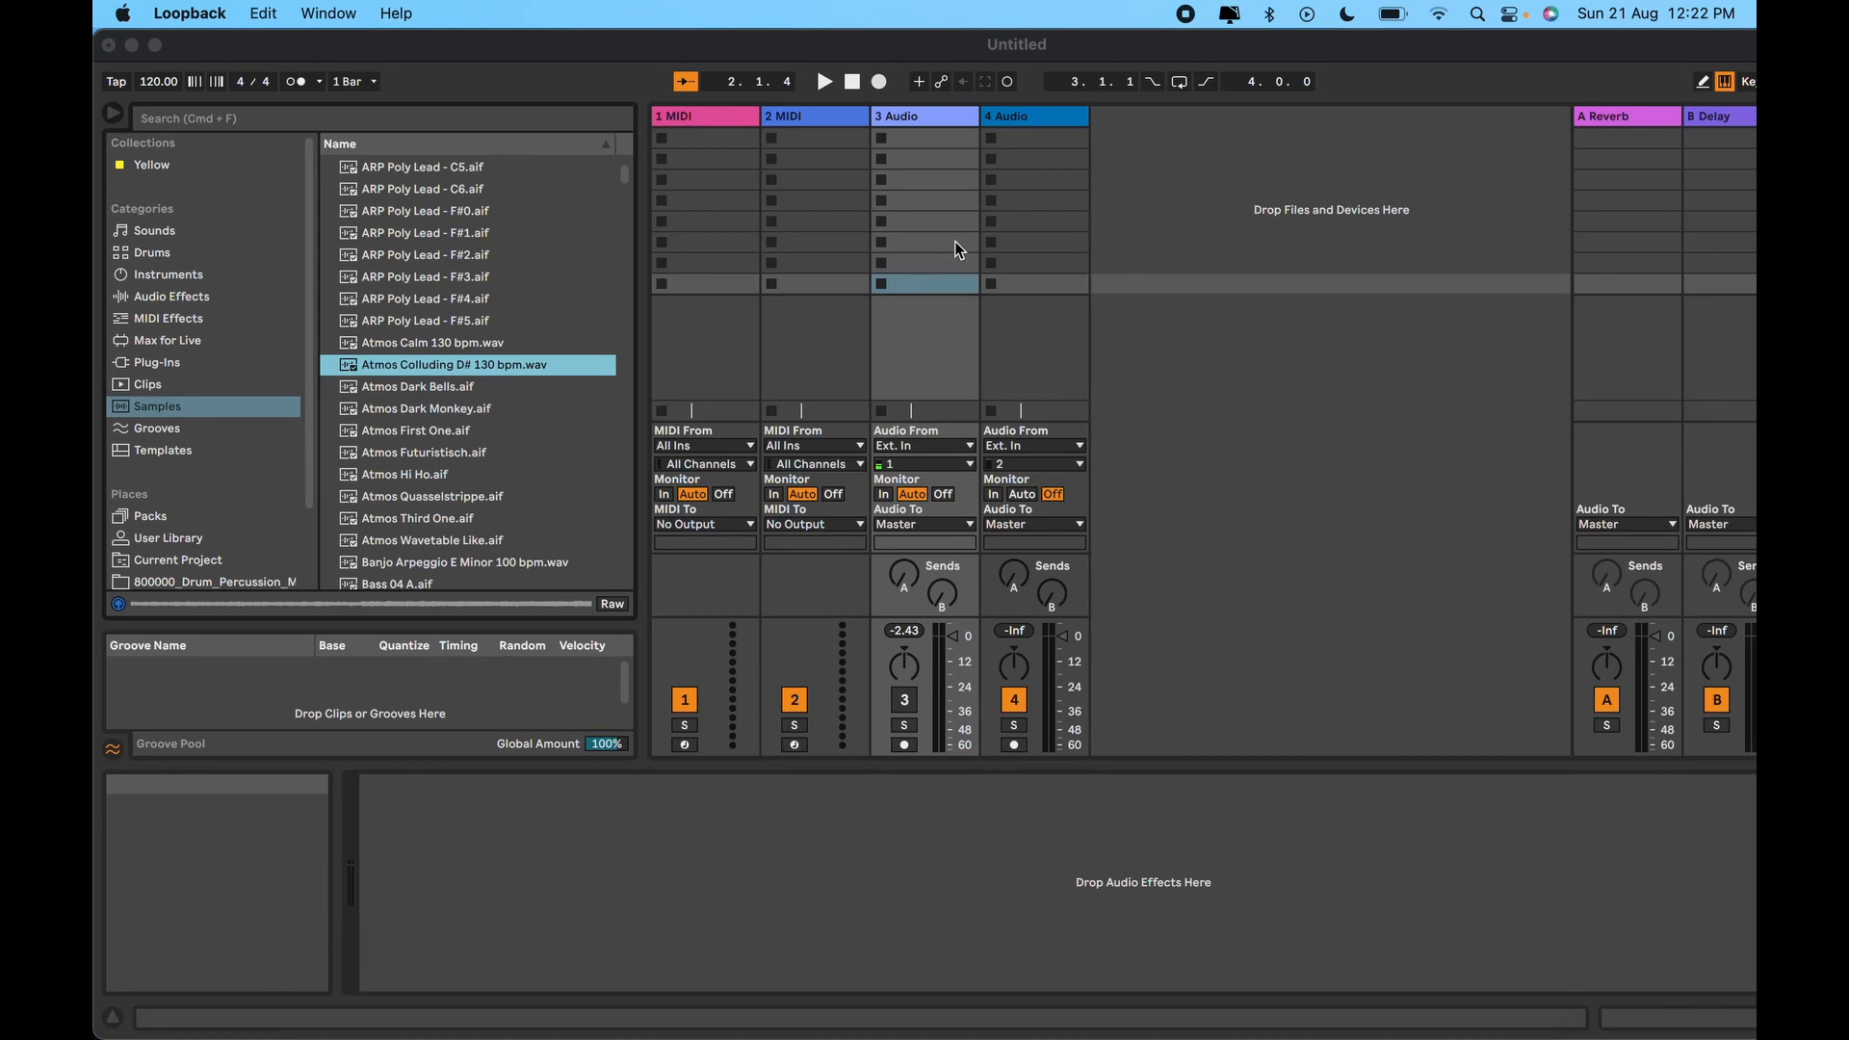
# Step: Return to Ableton Live, select the 3 Audio track and compare Session View with Arrangement View, ending in Arrangement View
pyautogui.click(922, 108)
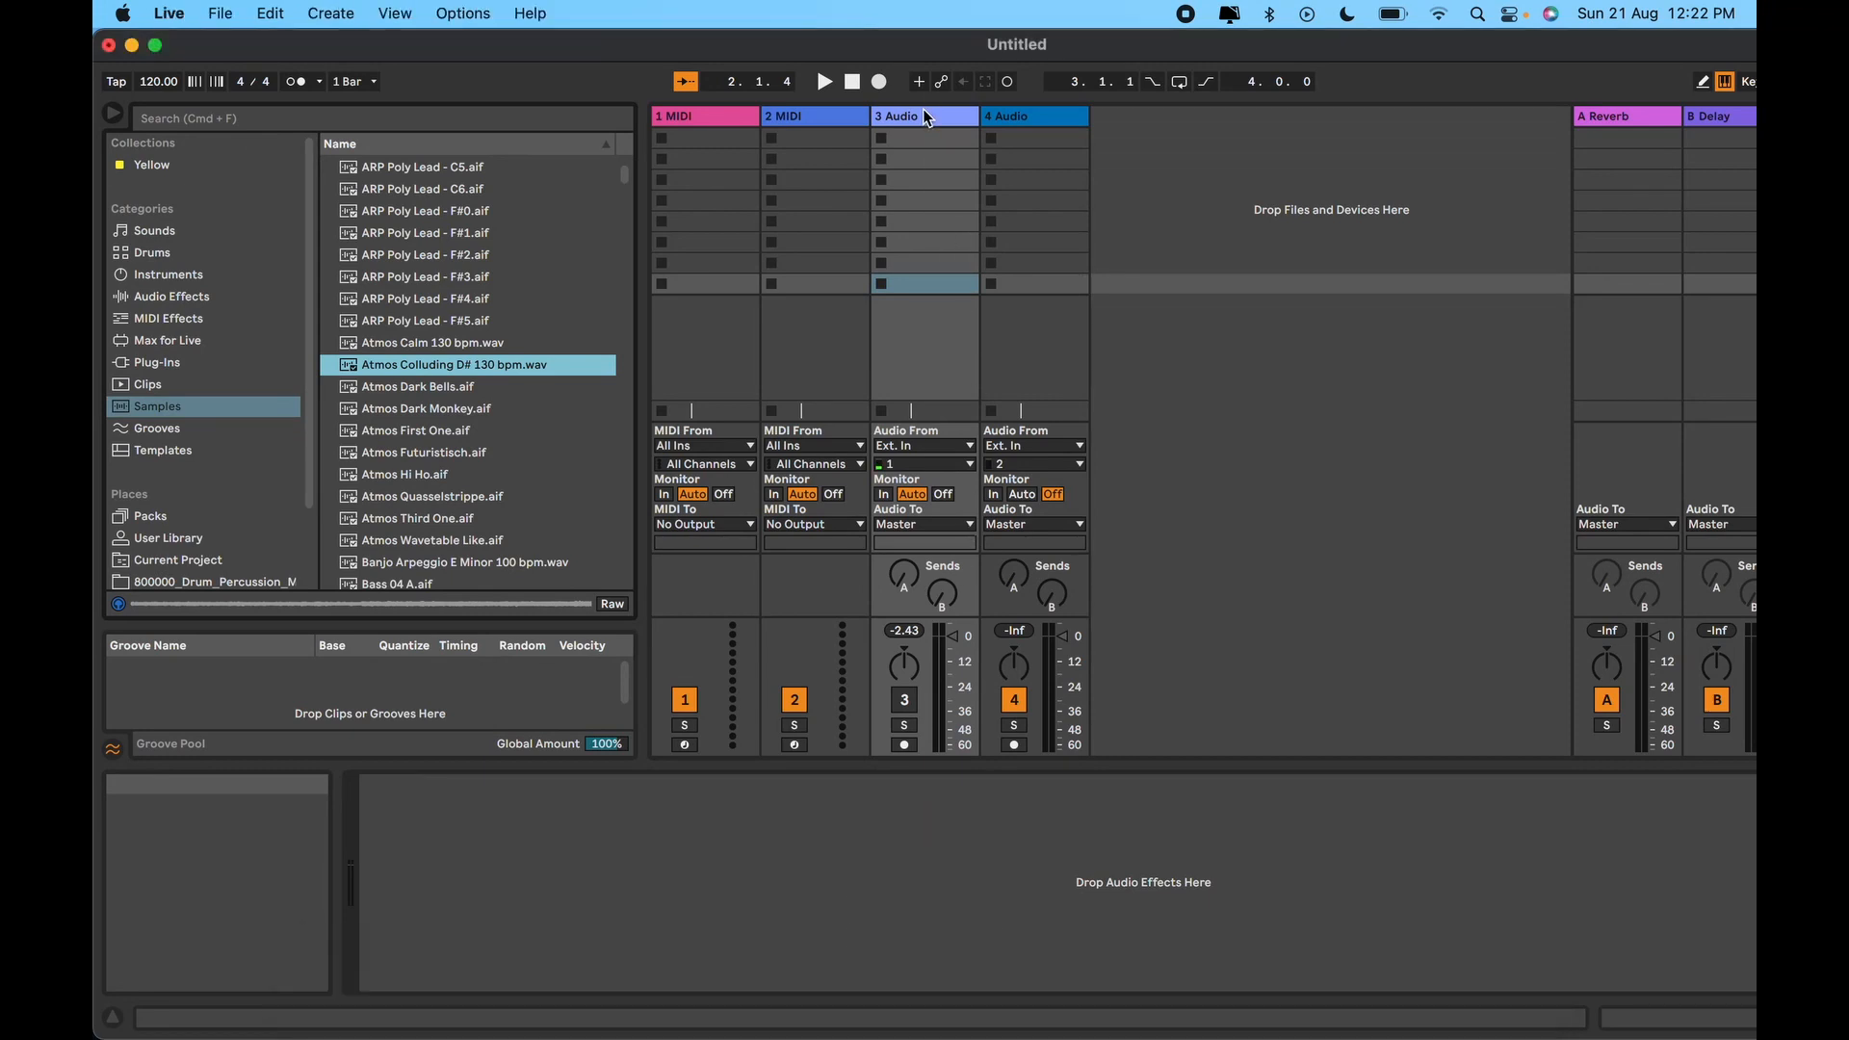
pyautogui.click(924, 113)
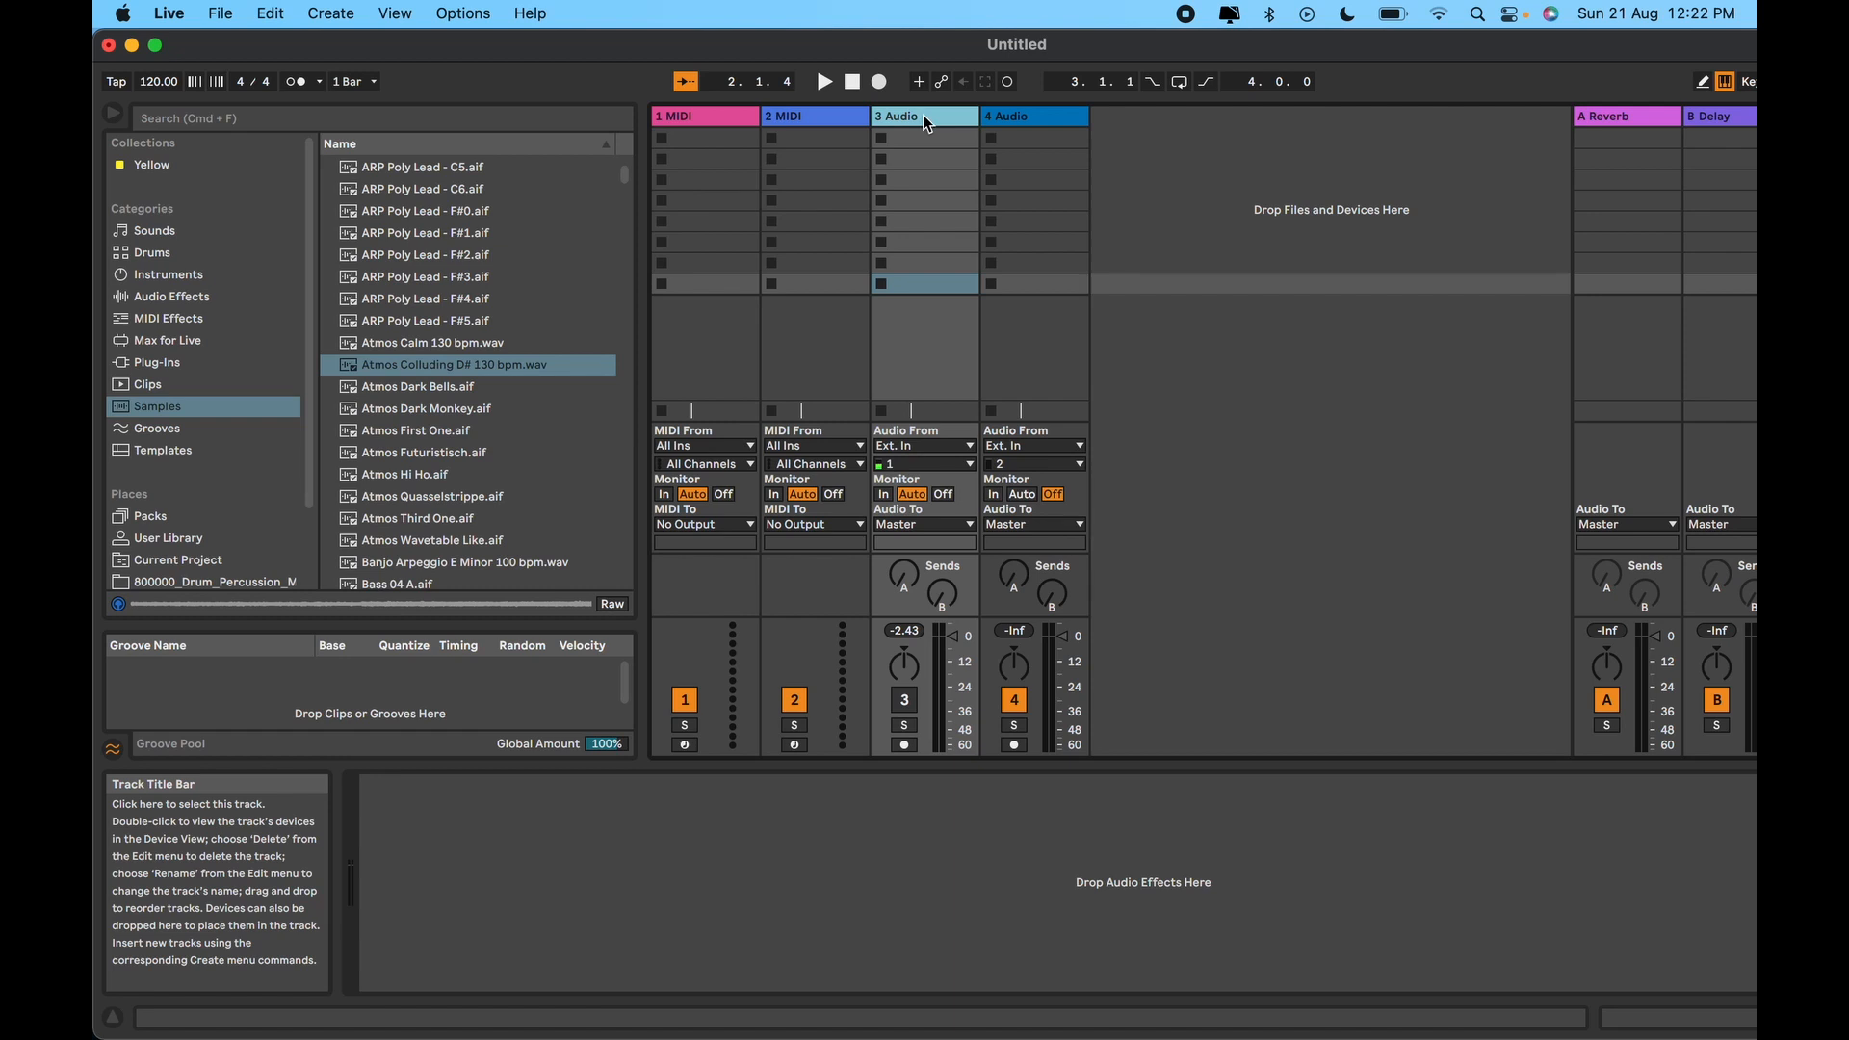
pyautogui.press('Tab')
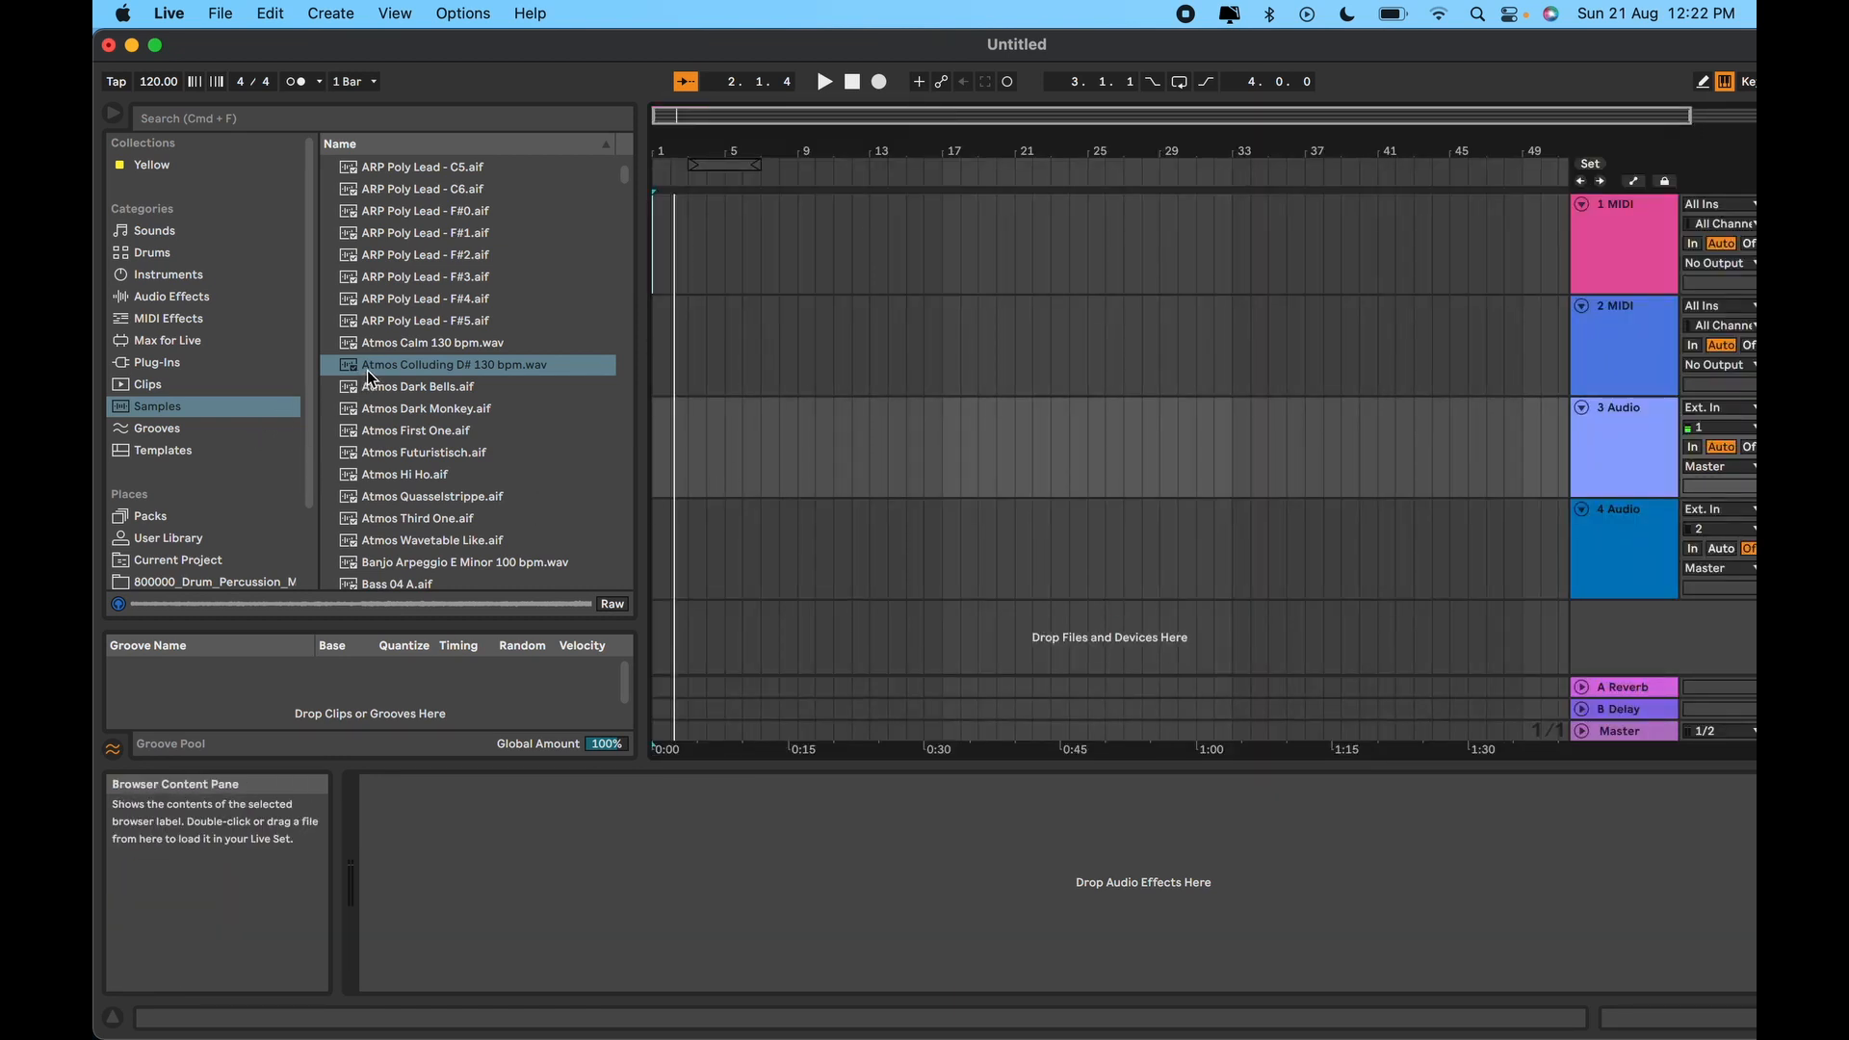
pyautogui.press('Tab')
pyautogui.press('Tab')
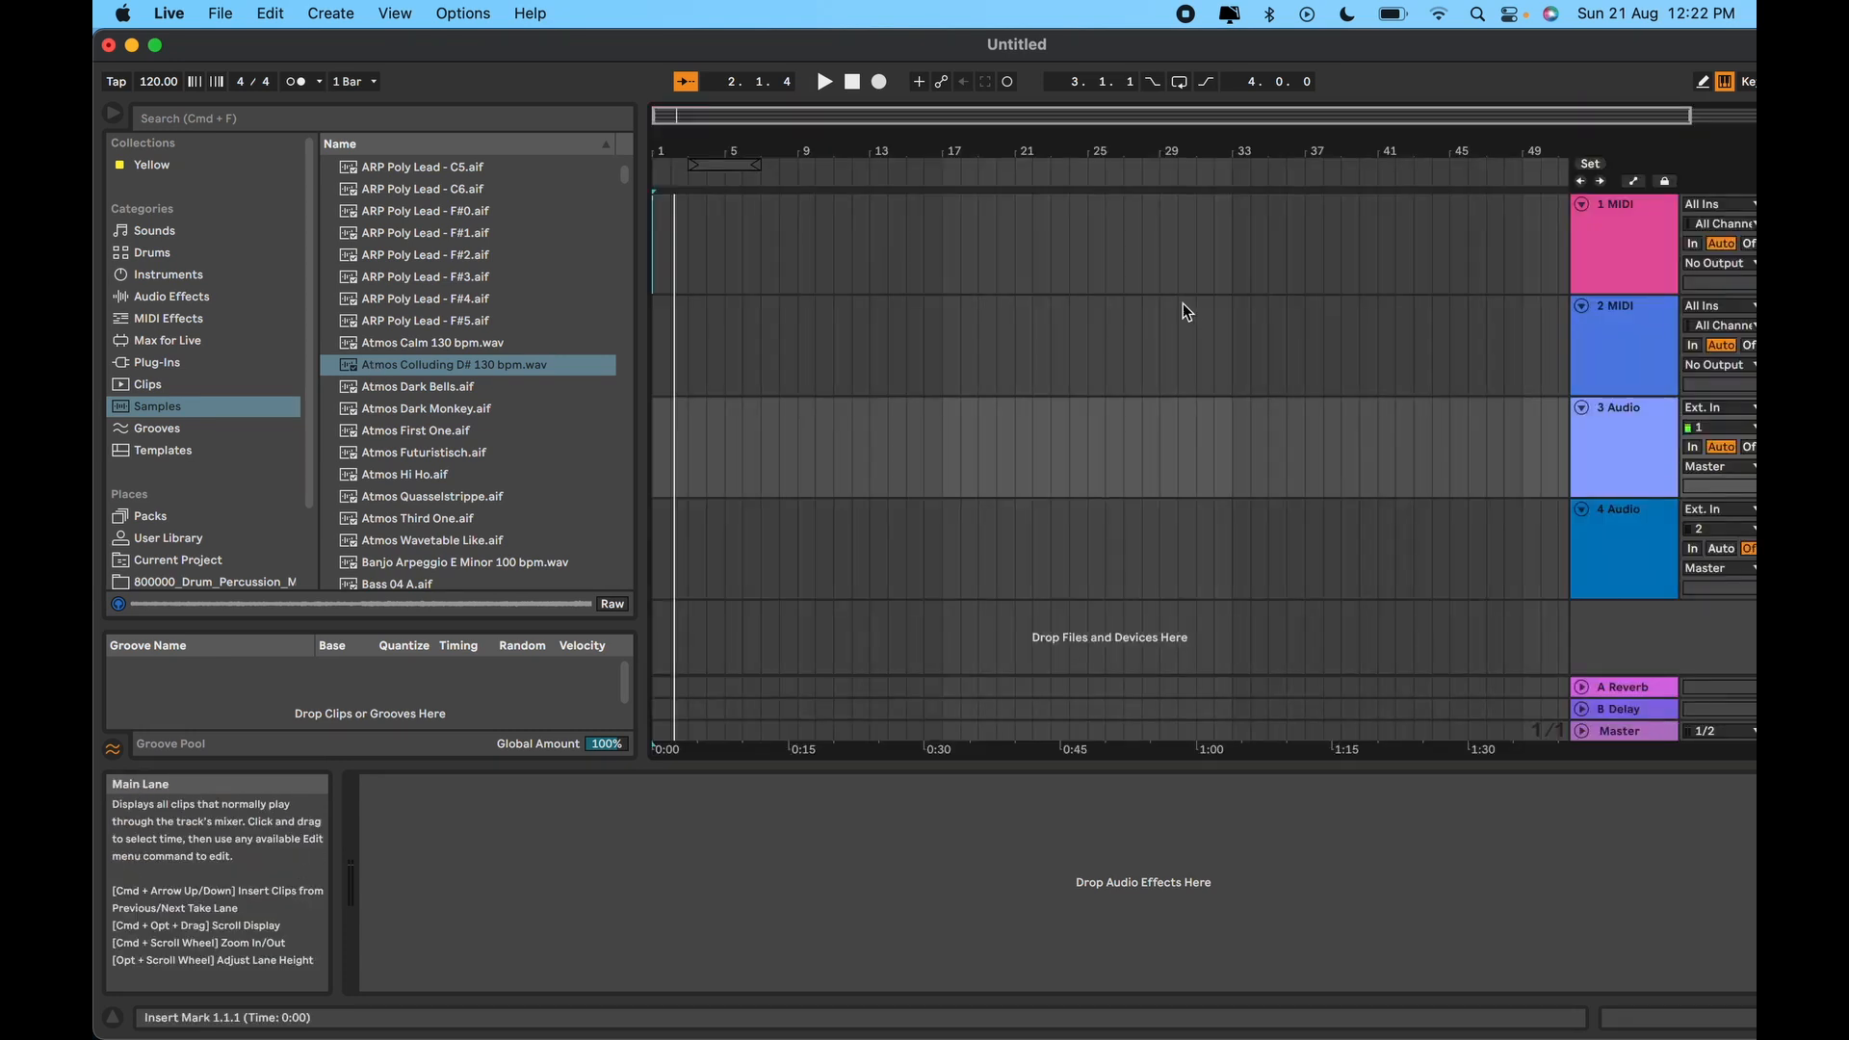
pyautogui.press('Tab')
pyautogui.press('Tab')
pyautogui.press('Tab')
pyautogui.press('Tab')
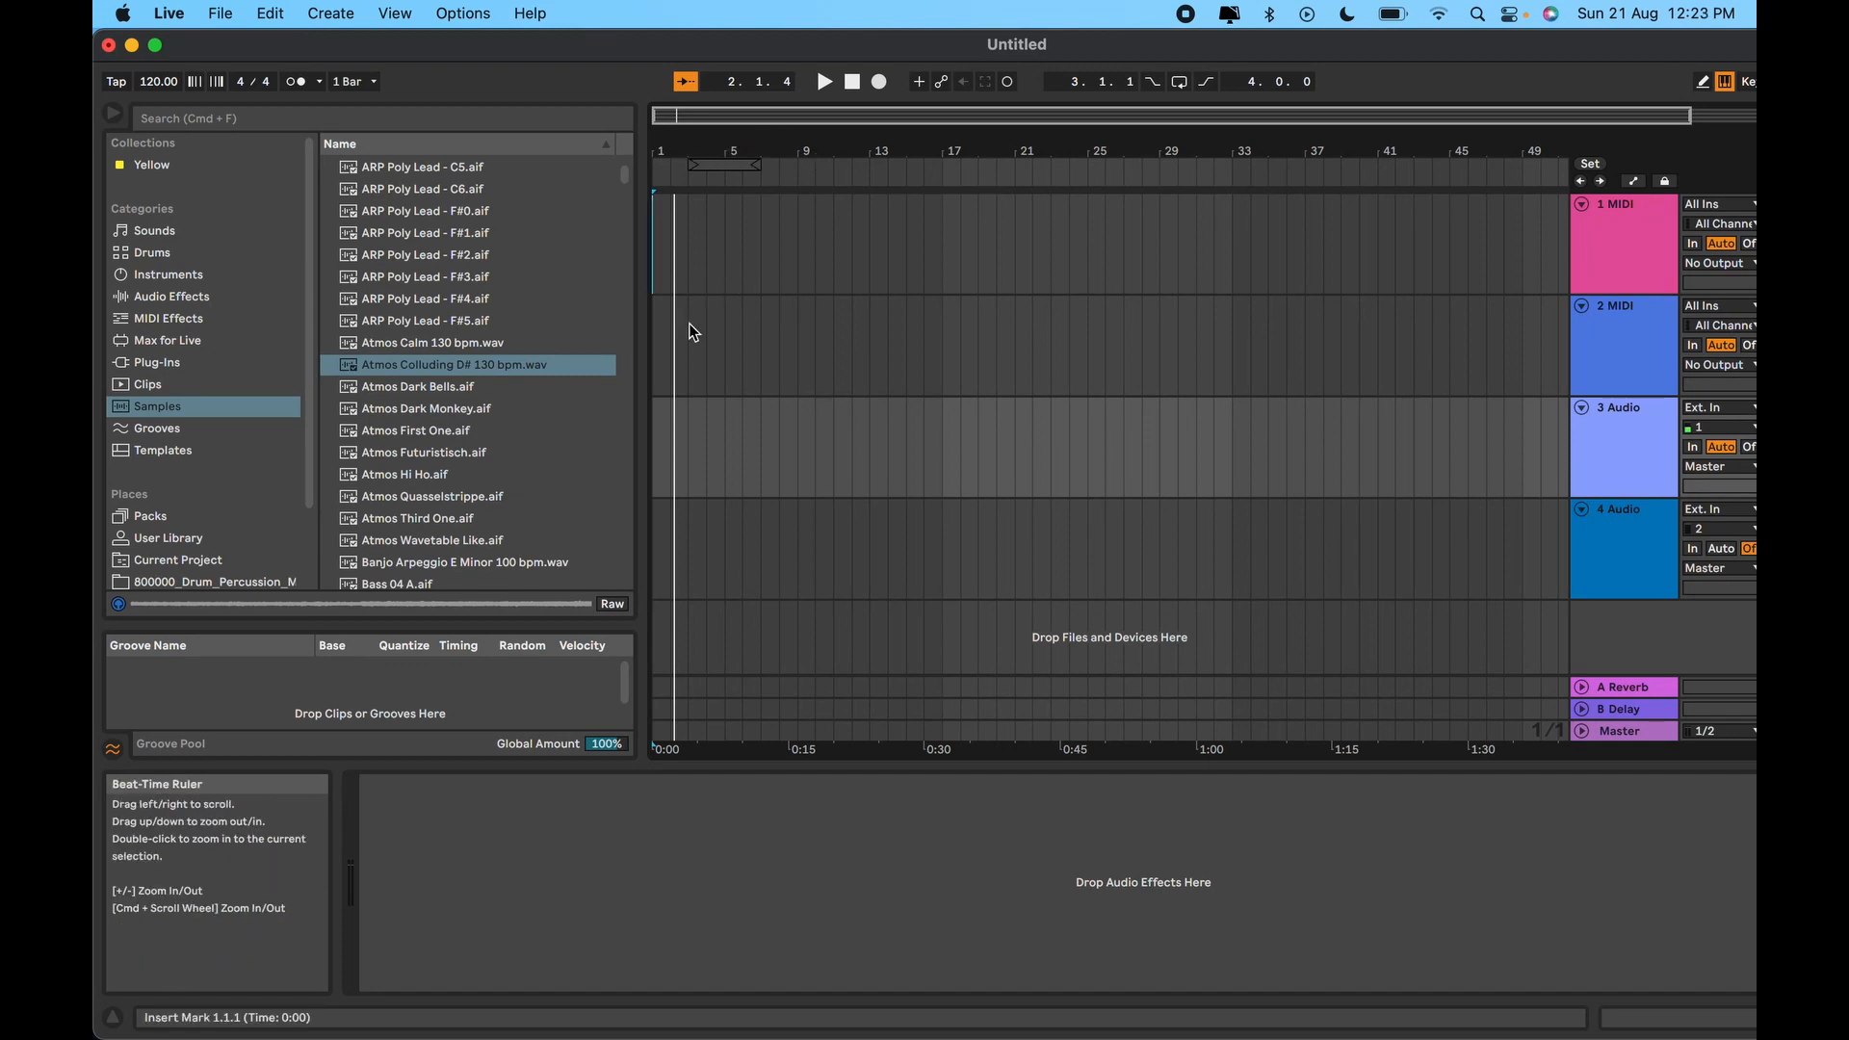
# Step: Play the empty arrangement from the start, stop playback and return the song position to 1.1.1
pyautogui.click(666, 374)
pyautogui.click(658, 370)
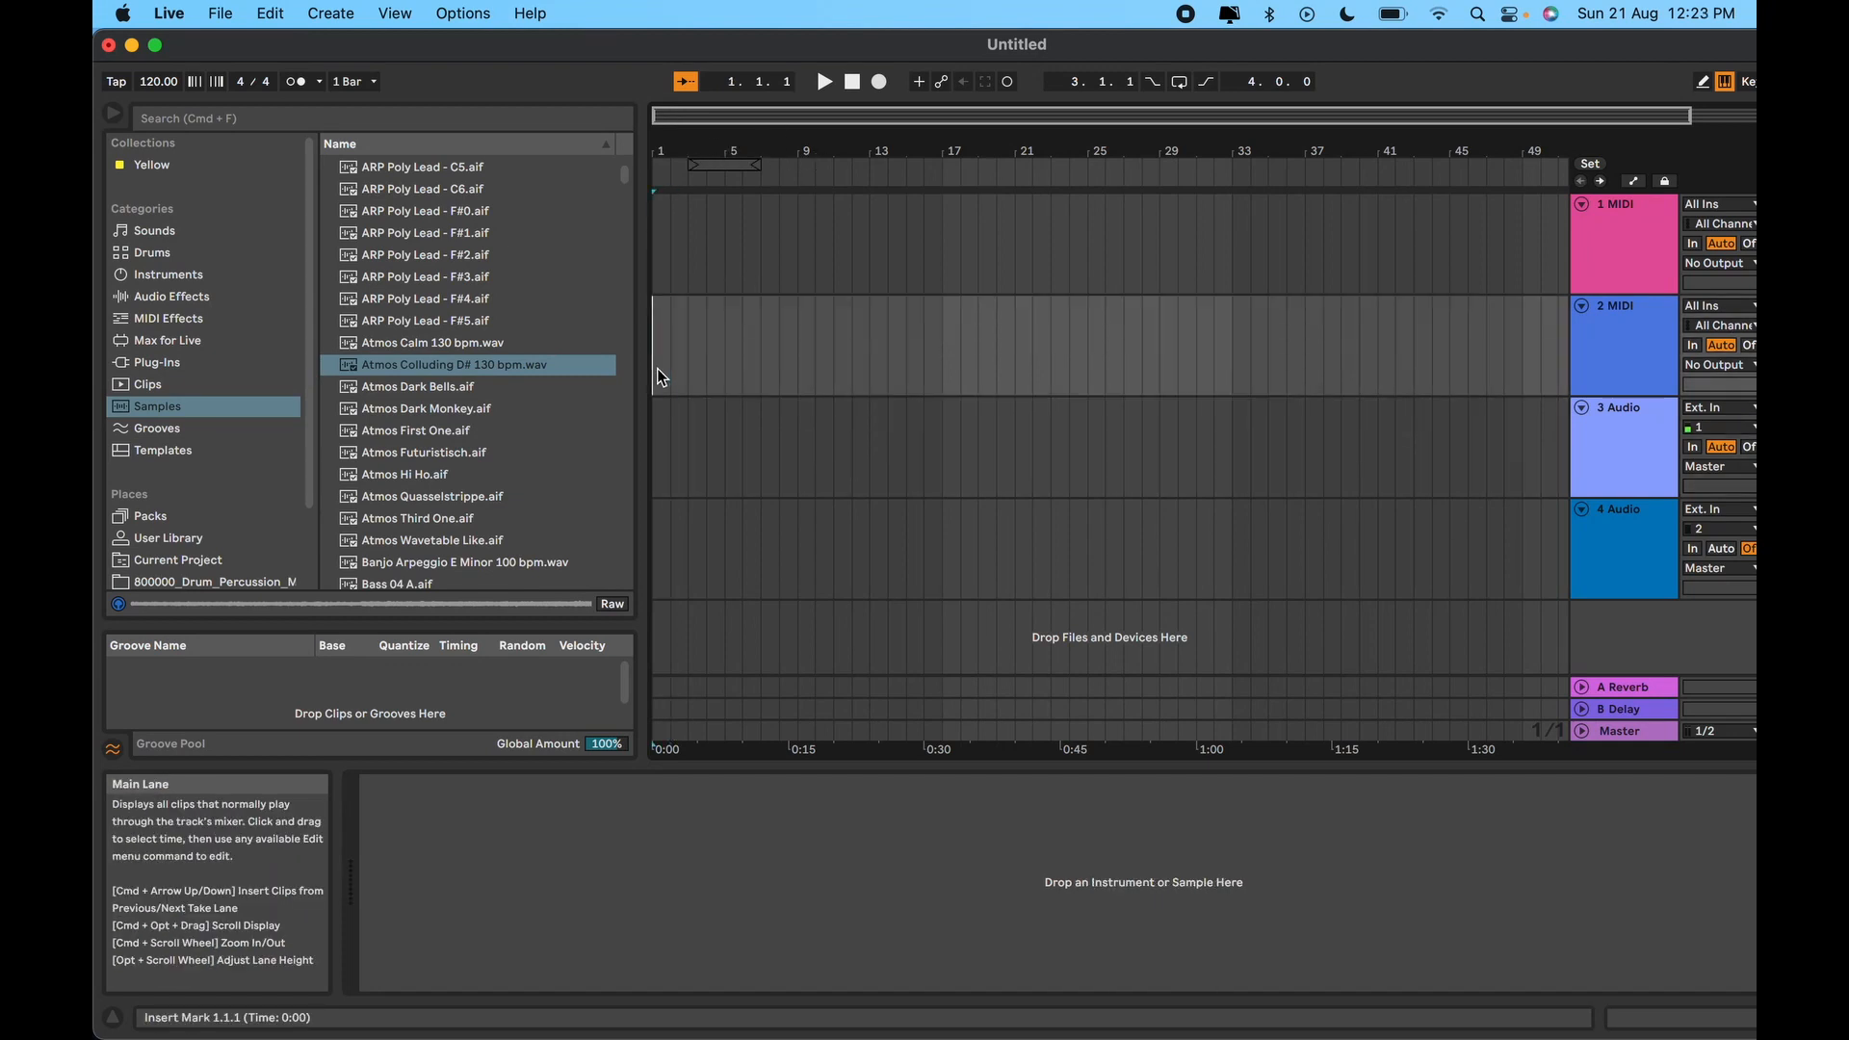
pyautogui.click(824, 82)
pyautogui.click(855, 85)
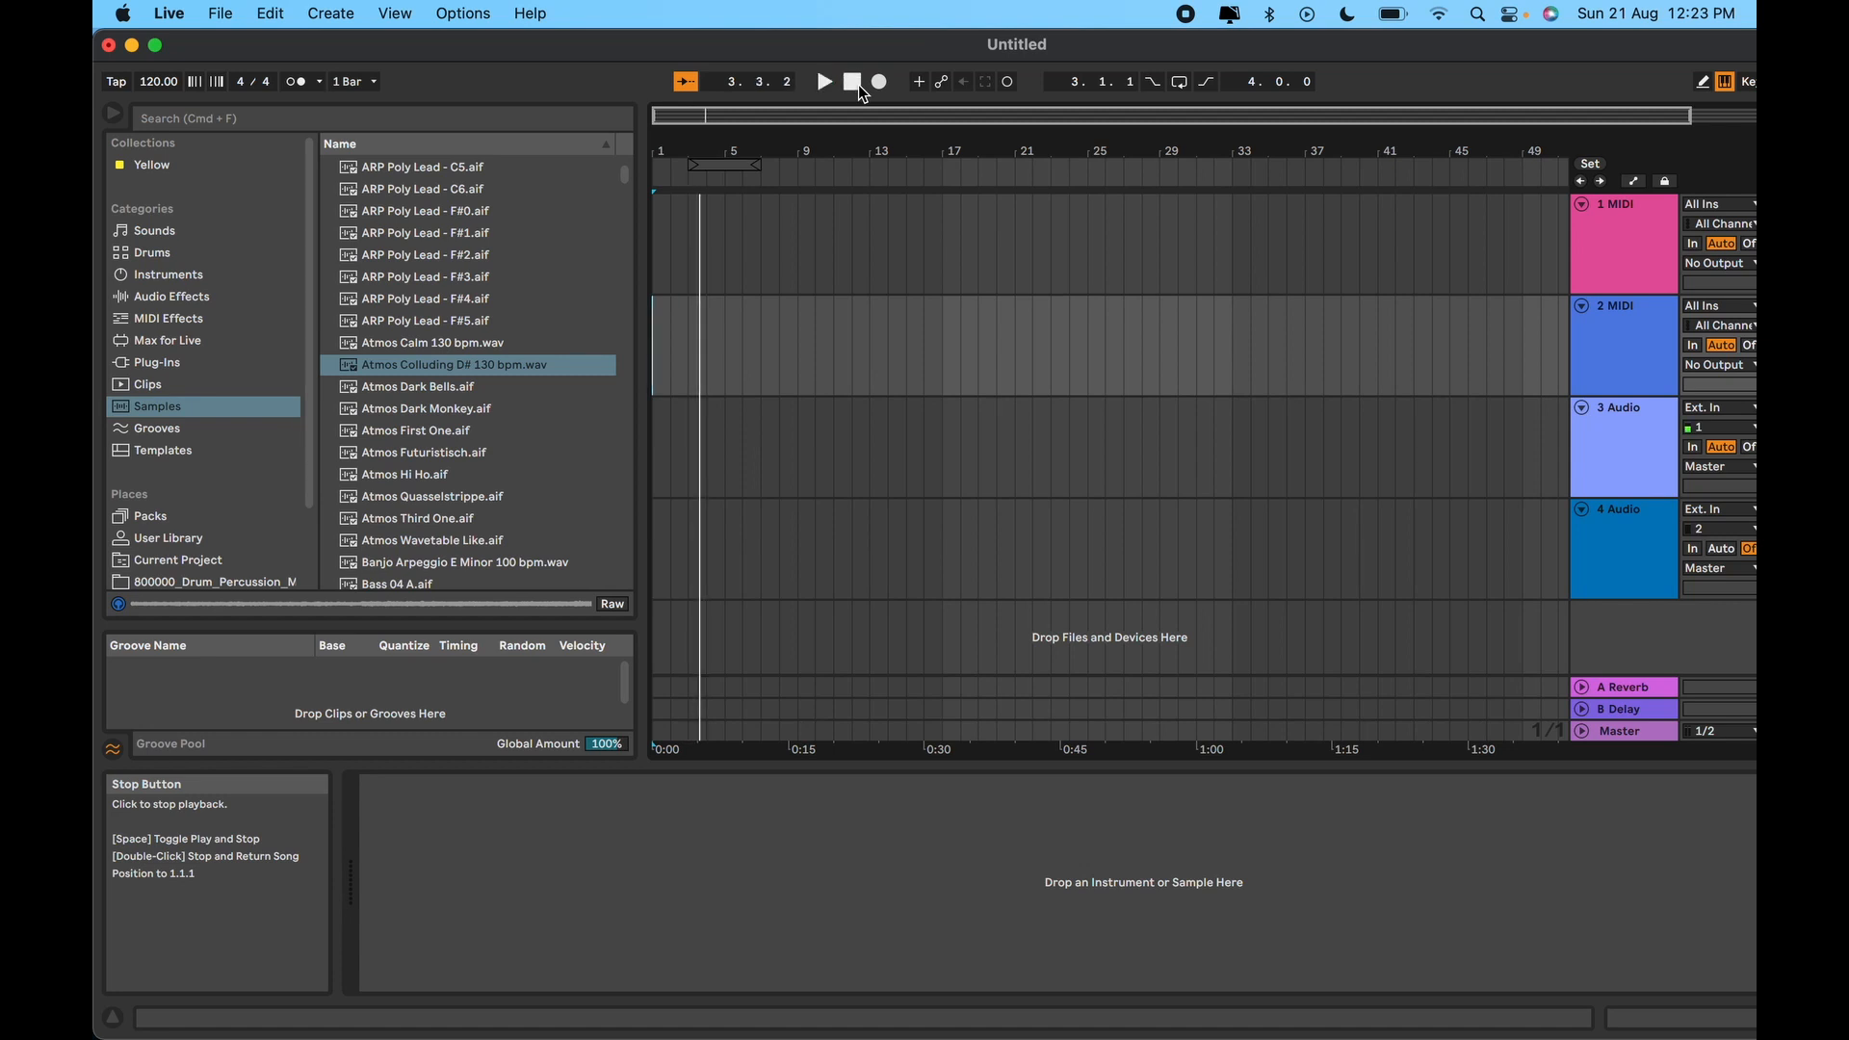
pyautogui.click(854, 85)
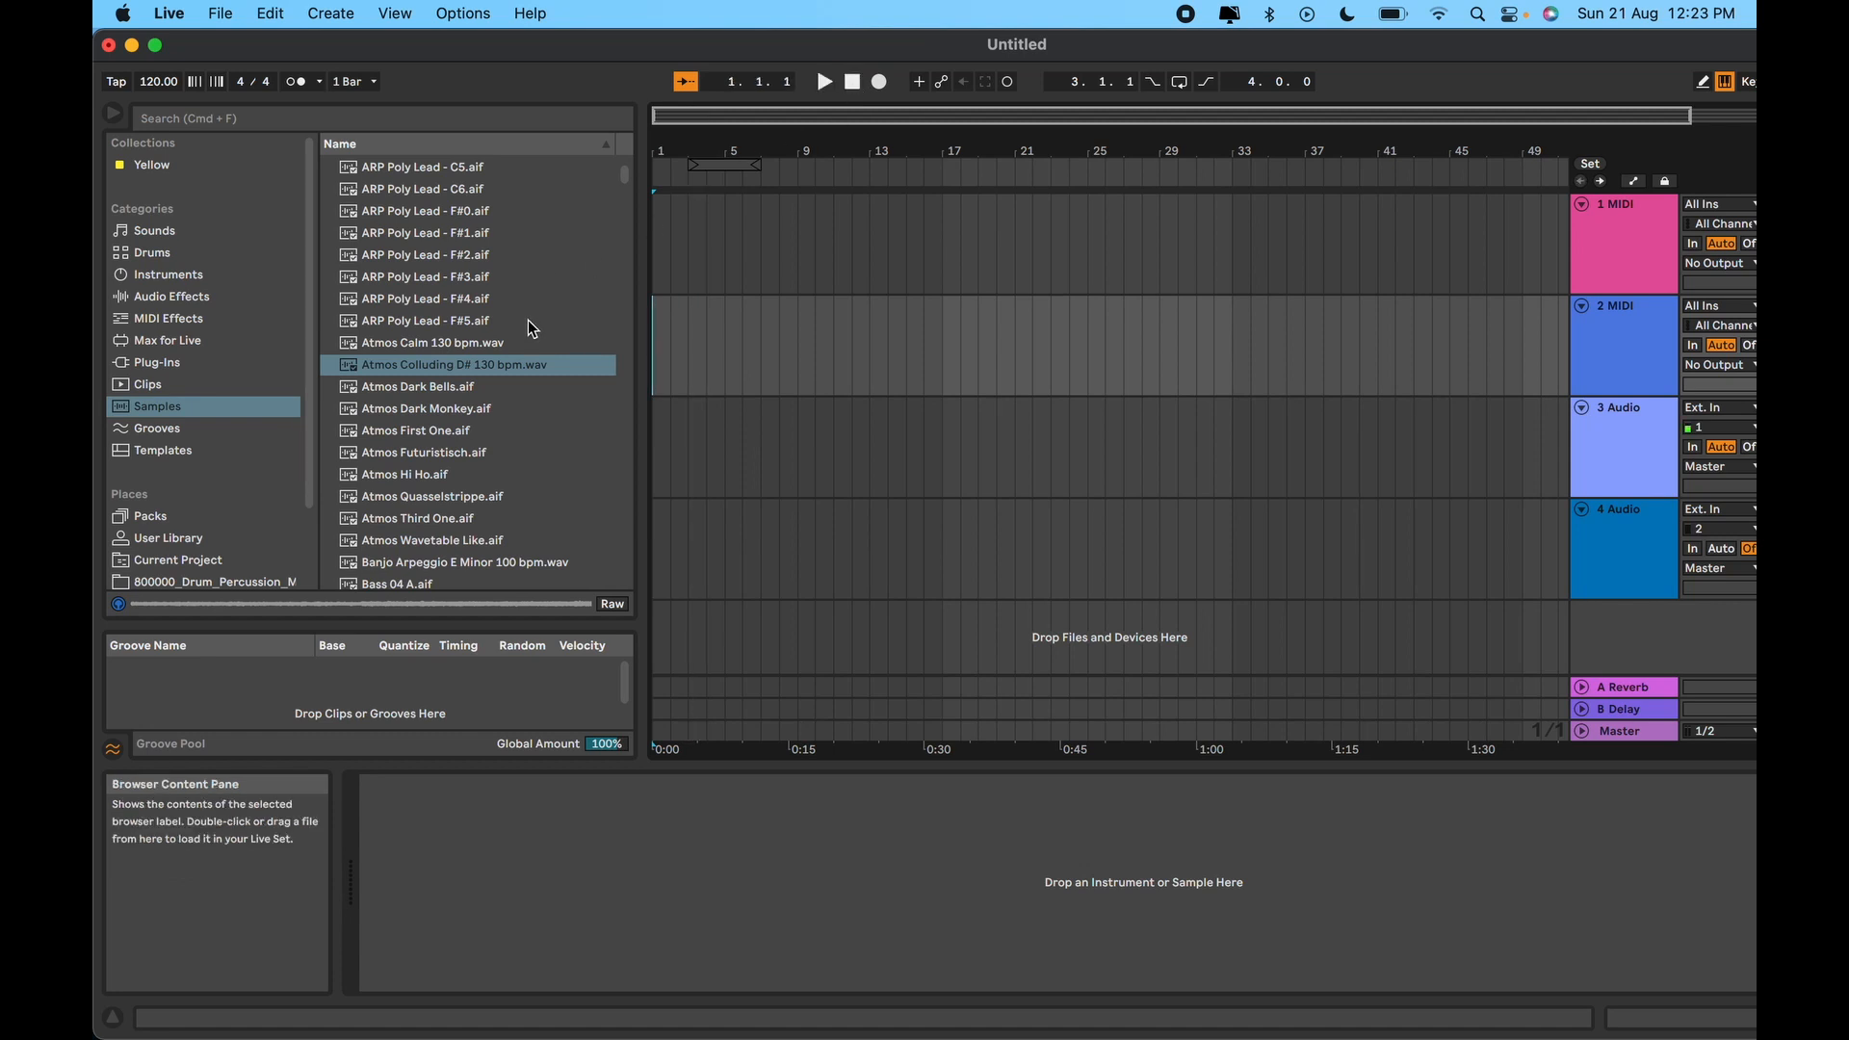
# Step: Place Atmos Colluding D# 130 bpm.wav at bar 1 of the 3 Audio track, and delete both MIDI tracks and the empty audio track
pyautogui.moveTo(424, 364); pyautogui.dragTo(656, 420)
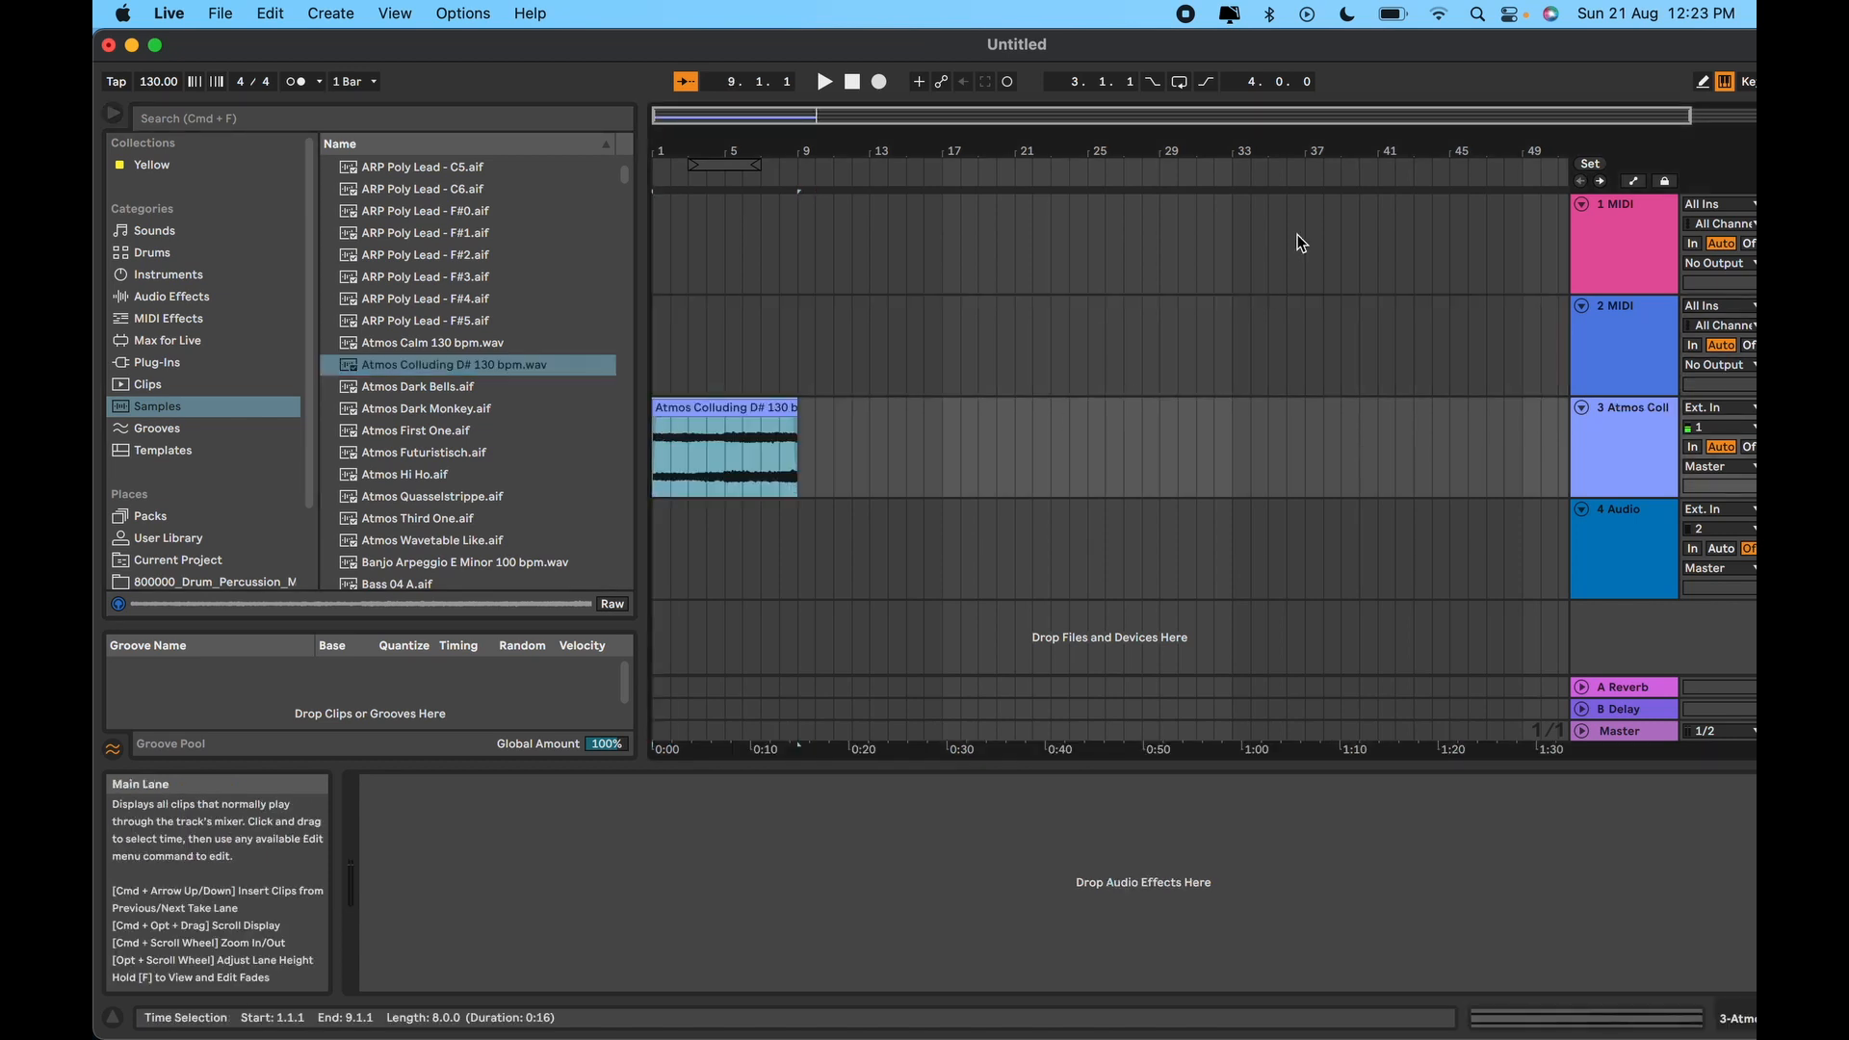
pyautogui.click(1656, 246)
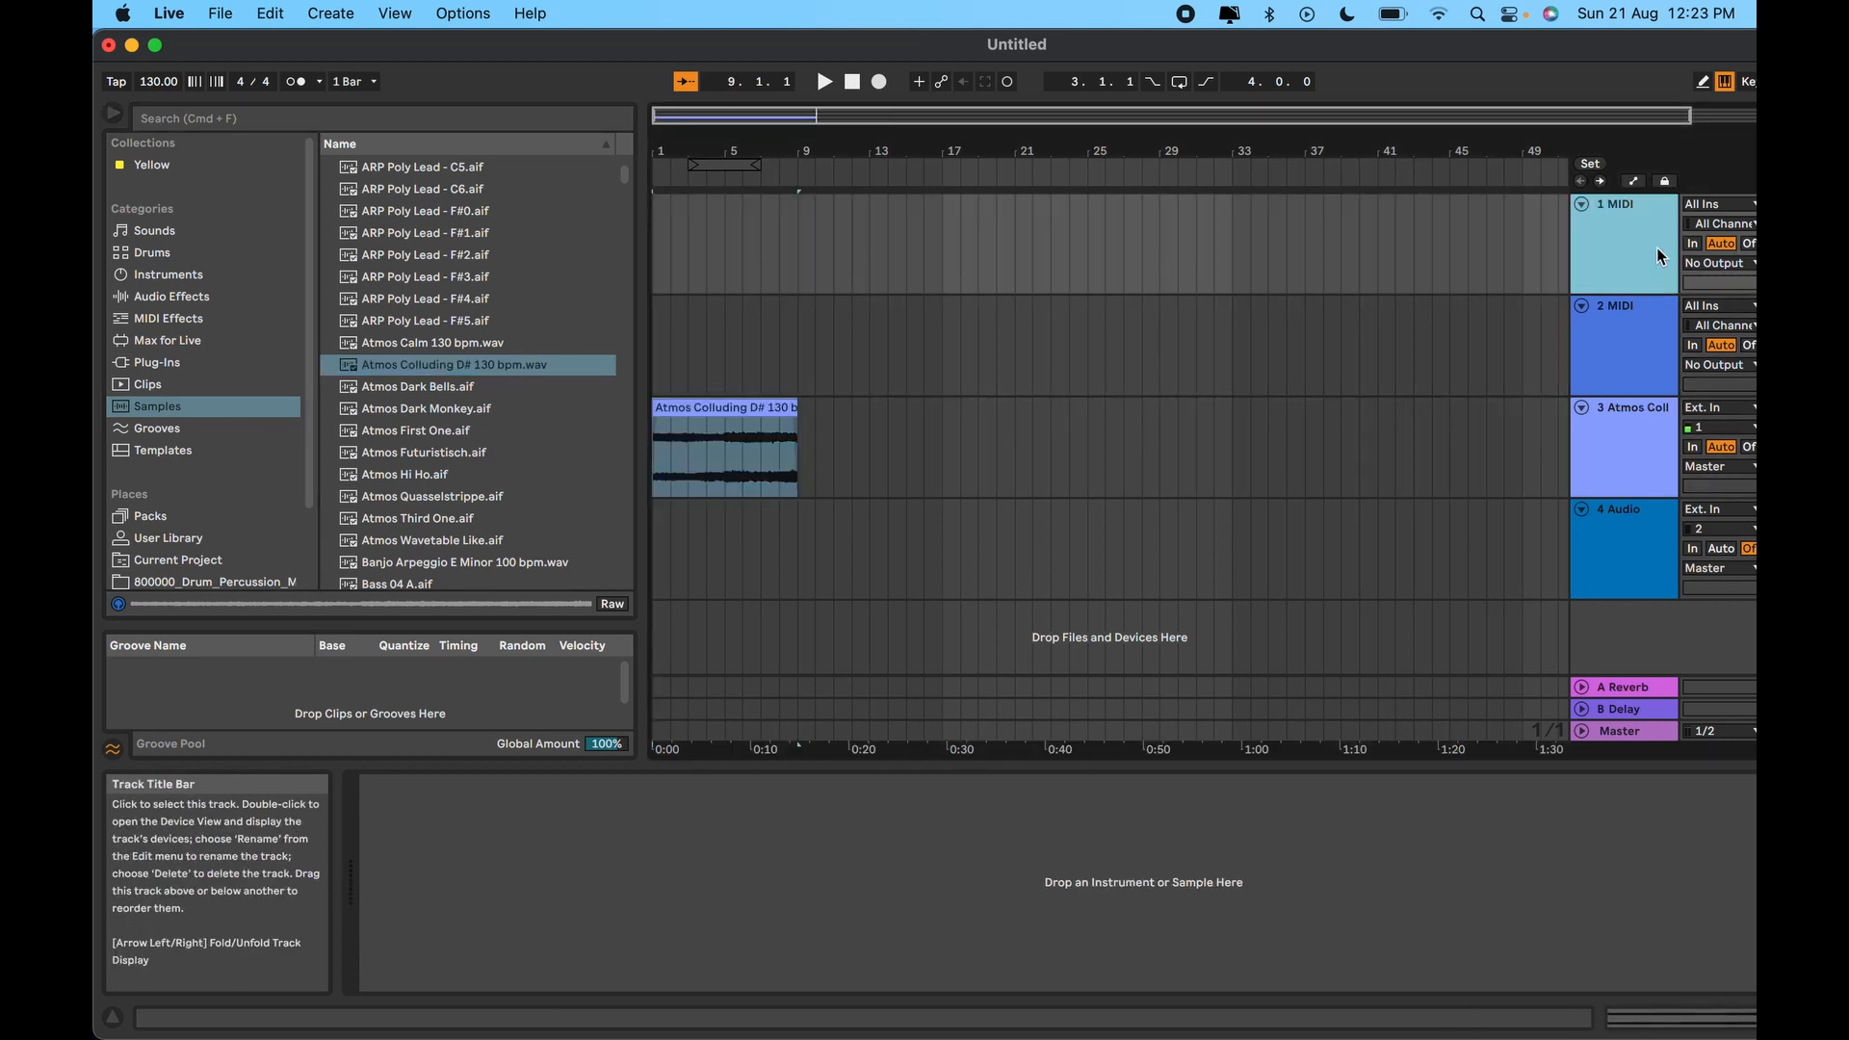
pyautogui.press('Delete')
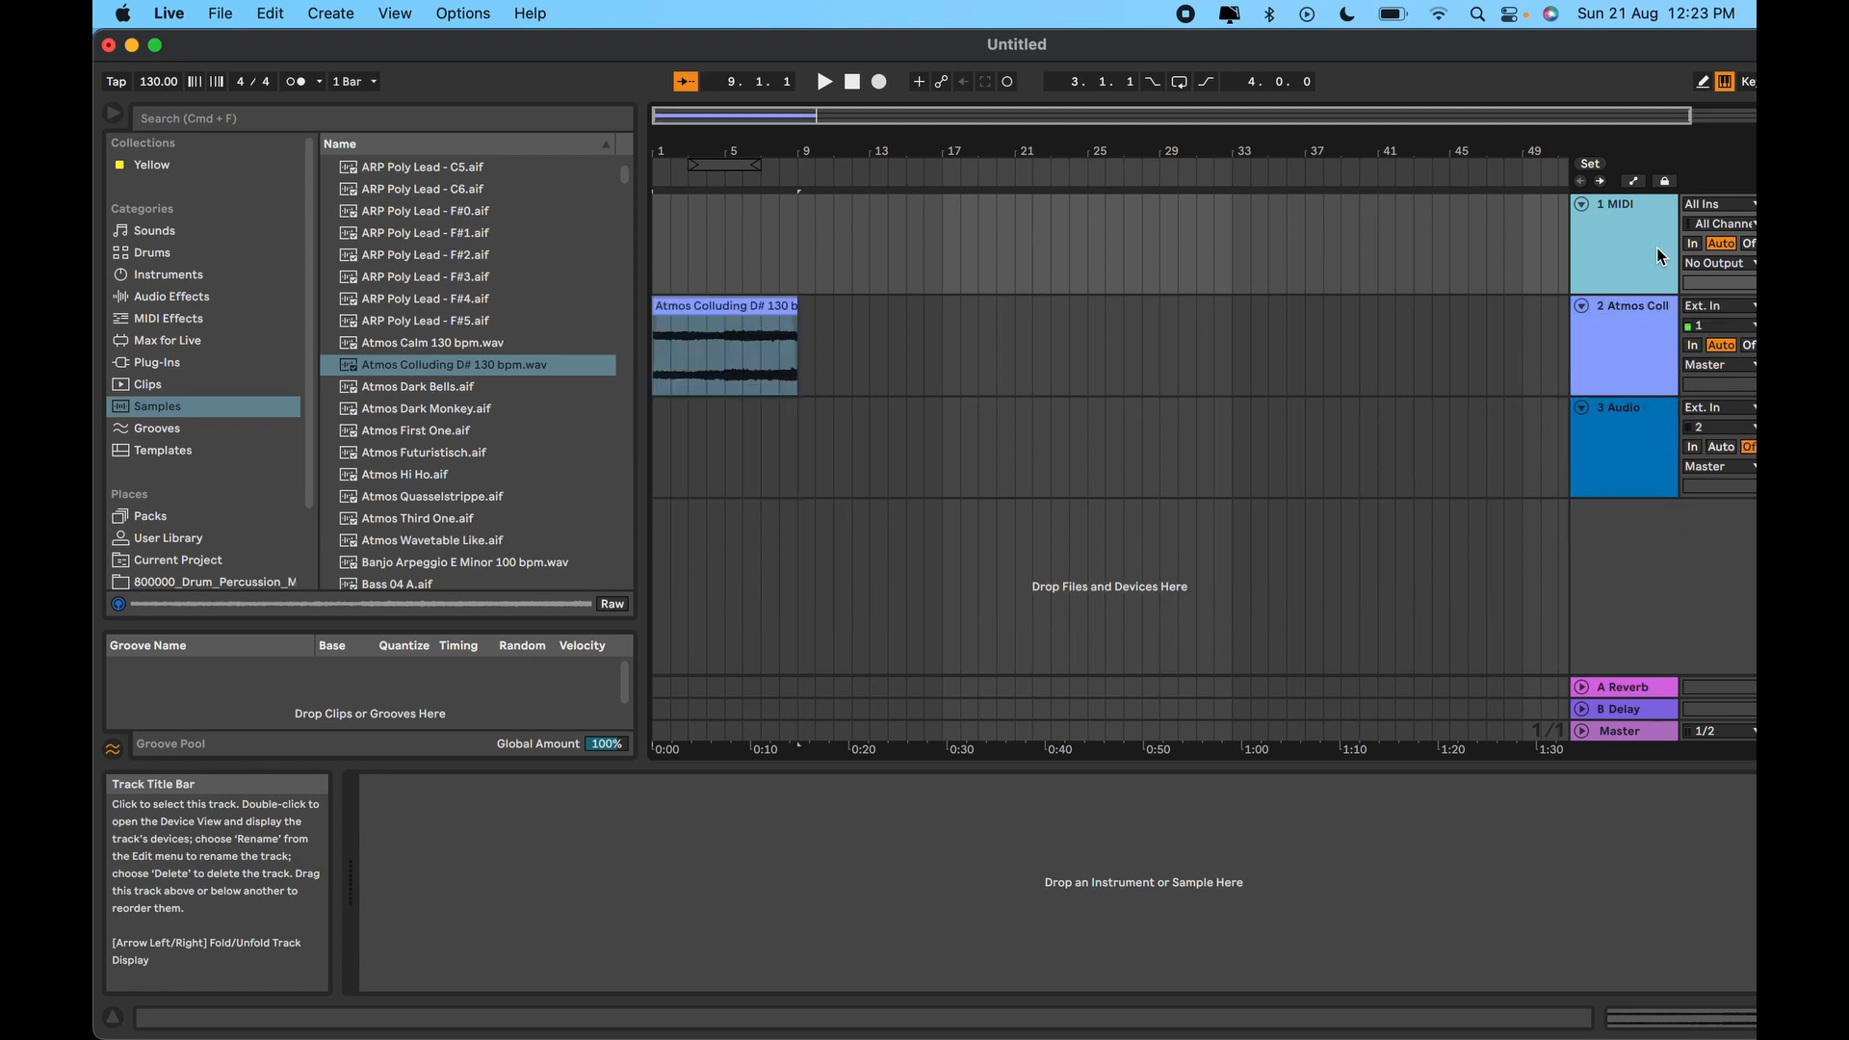
pyautogui.press('Delete')
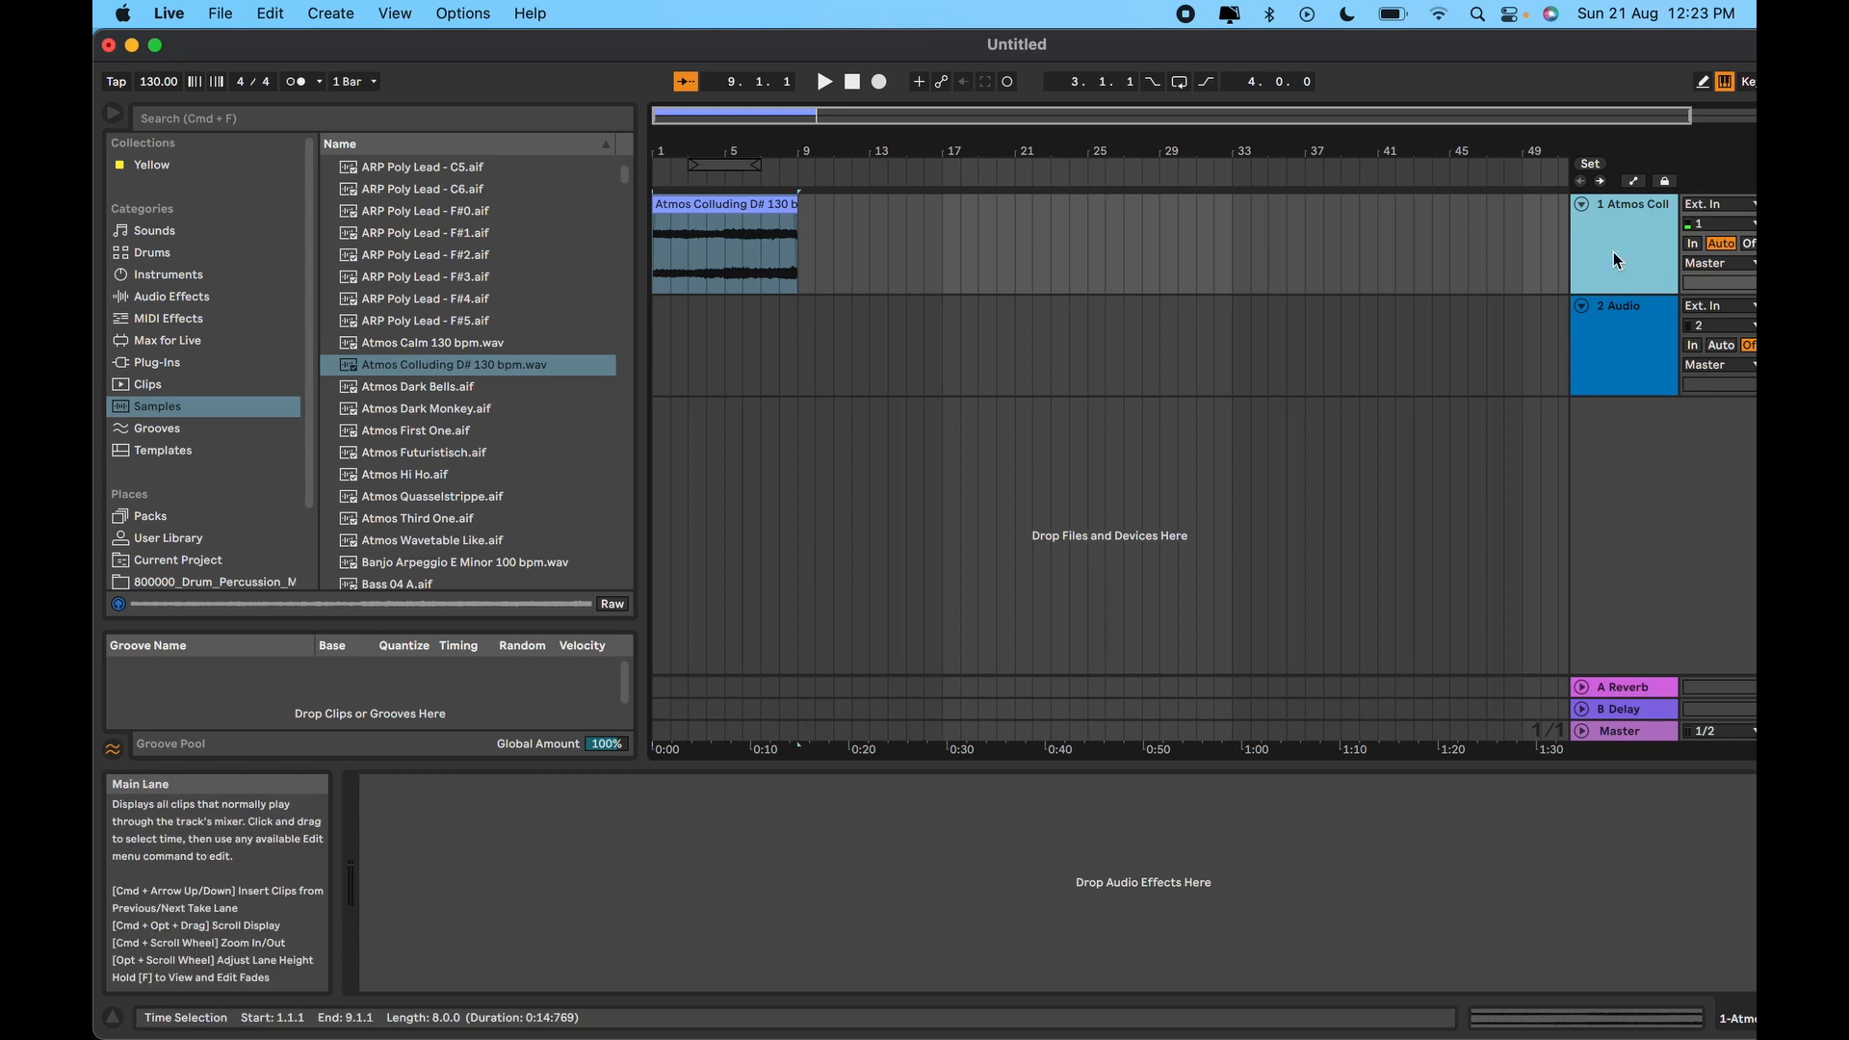
pyautogui.click(1615, 330)
pyautogui.press('Delete')
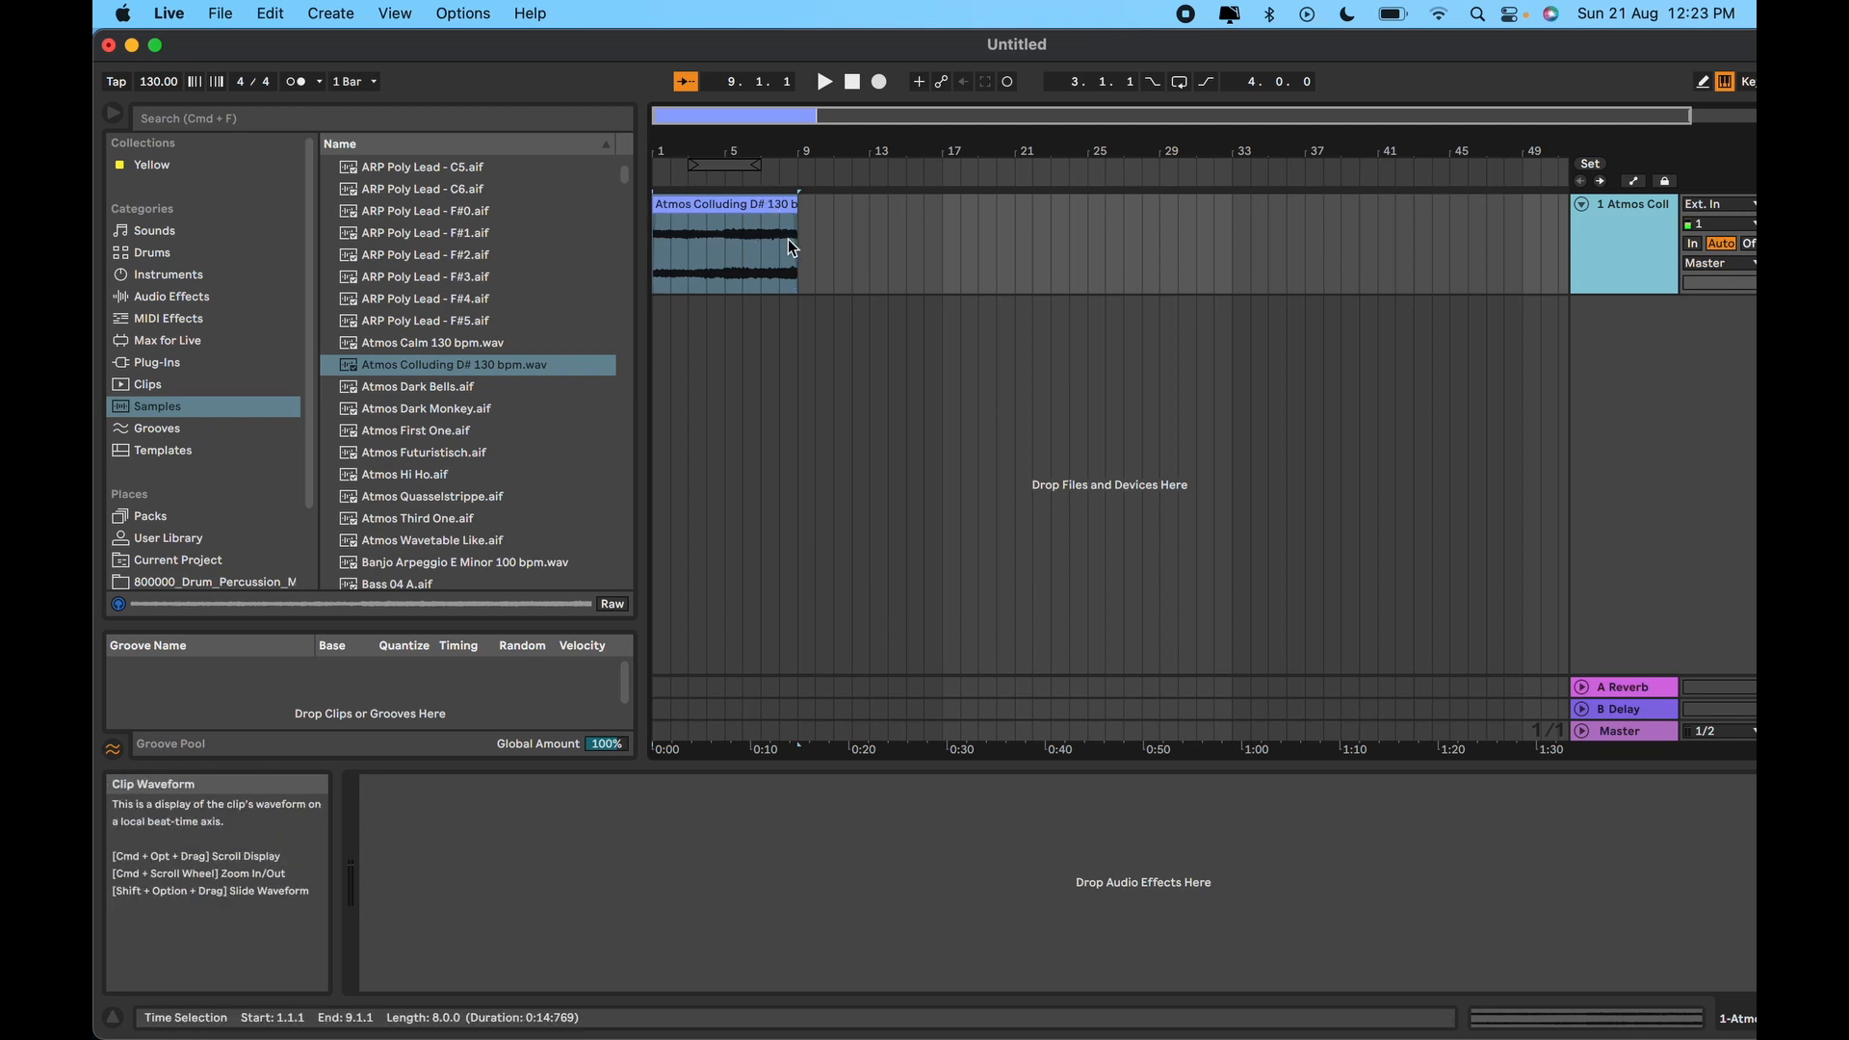
# Step: Play the Atmos Colluding clip from the start, activate its track in the Session View mixer, and stop playback in Arrangement View
pyautogui.click(851, 85)
pyautogui.click(830, 84)
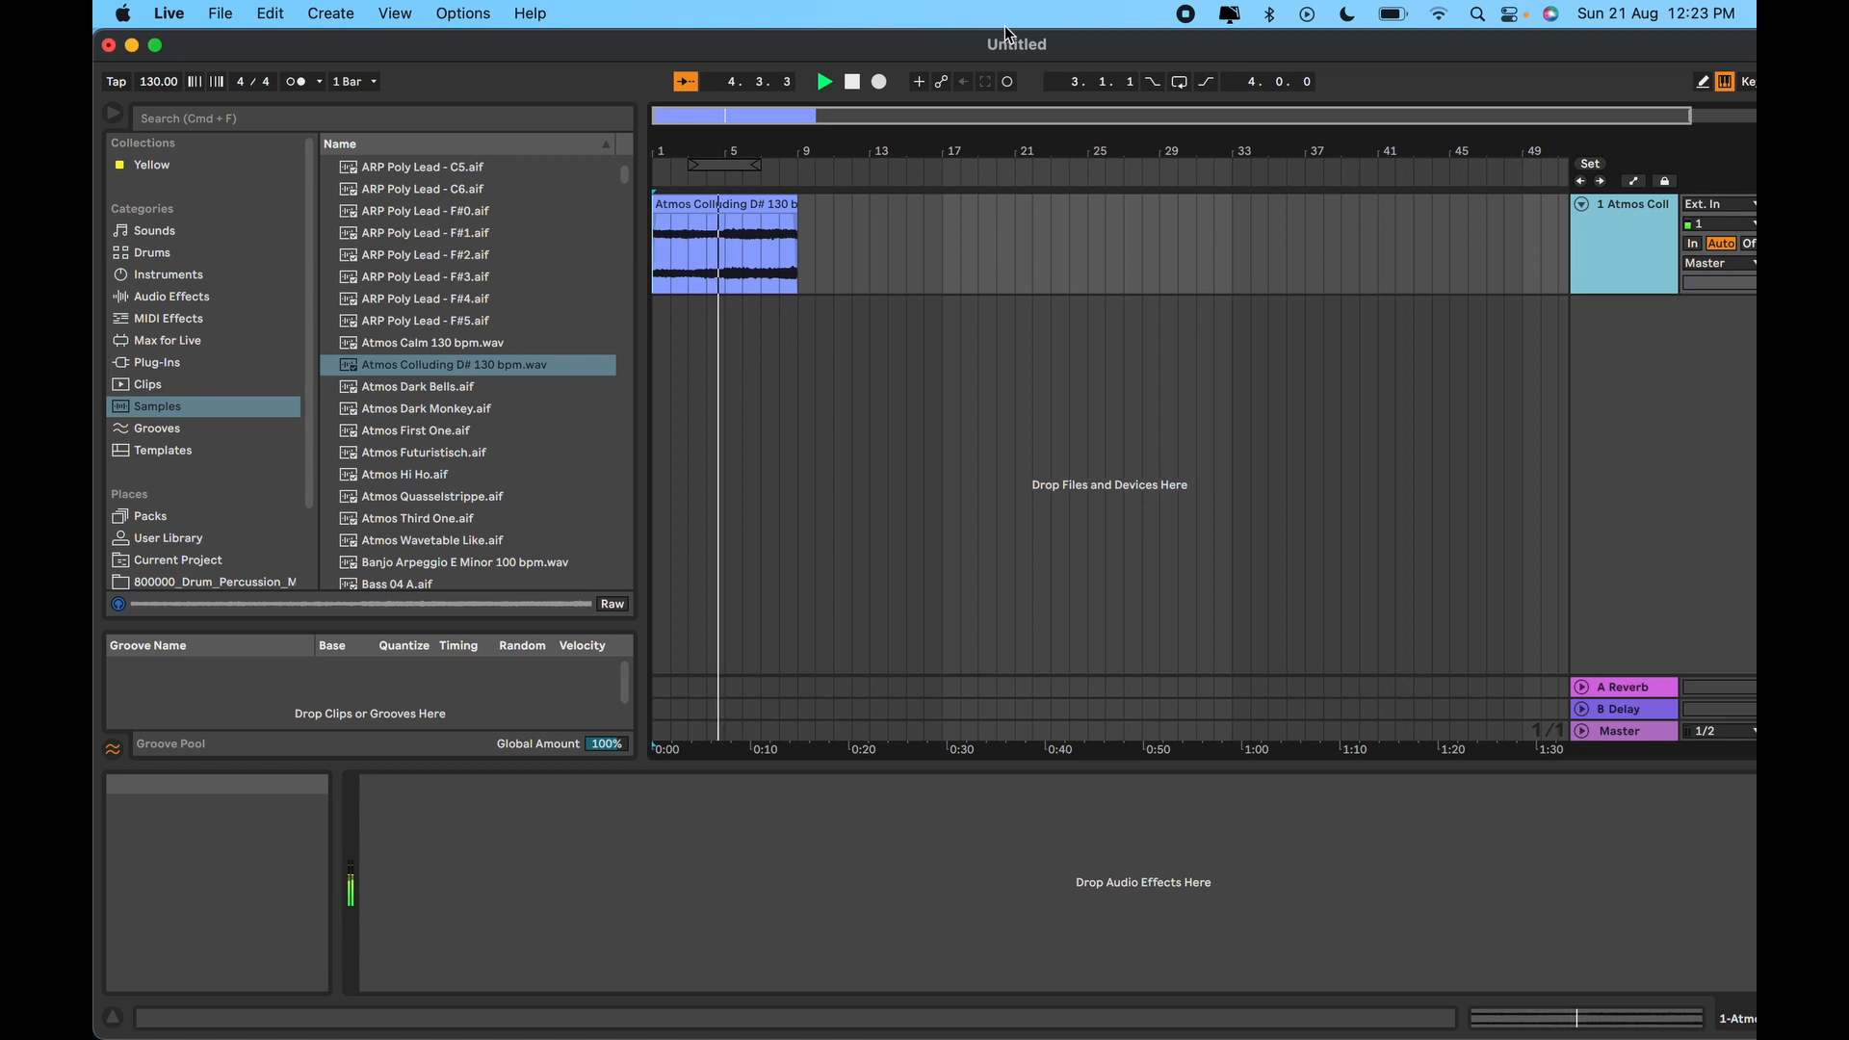
pyautogui.press('Tab')
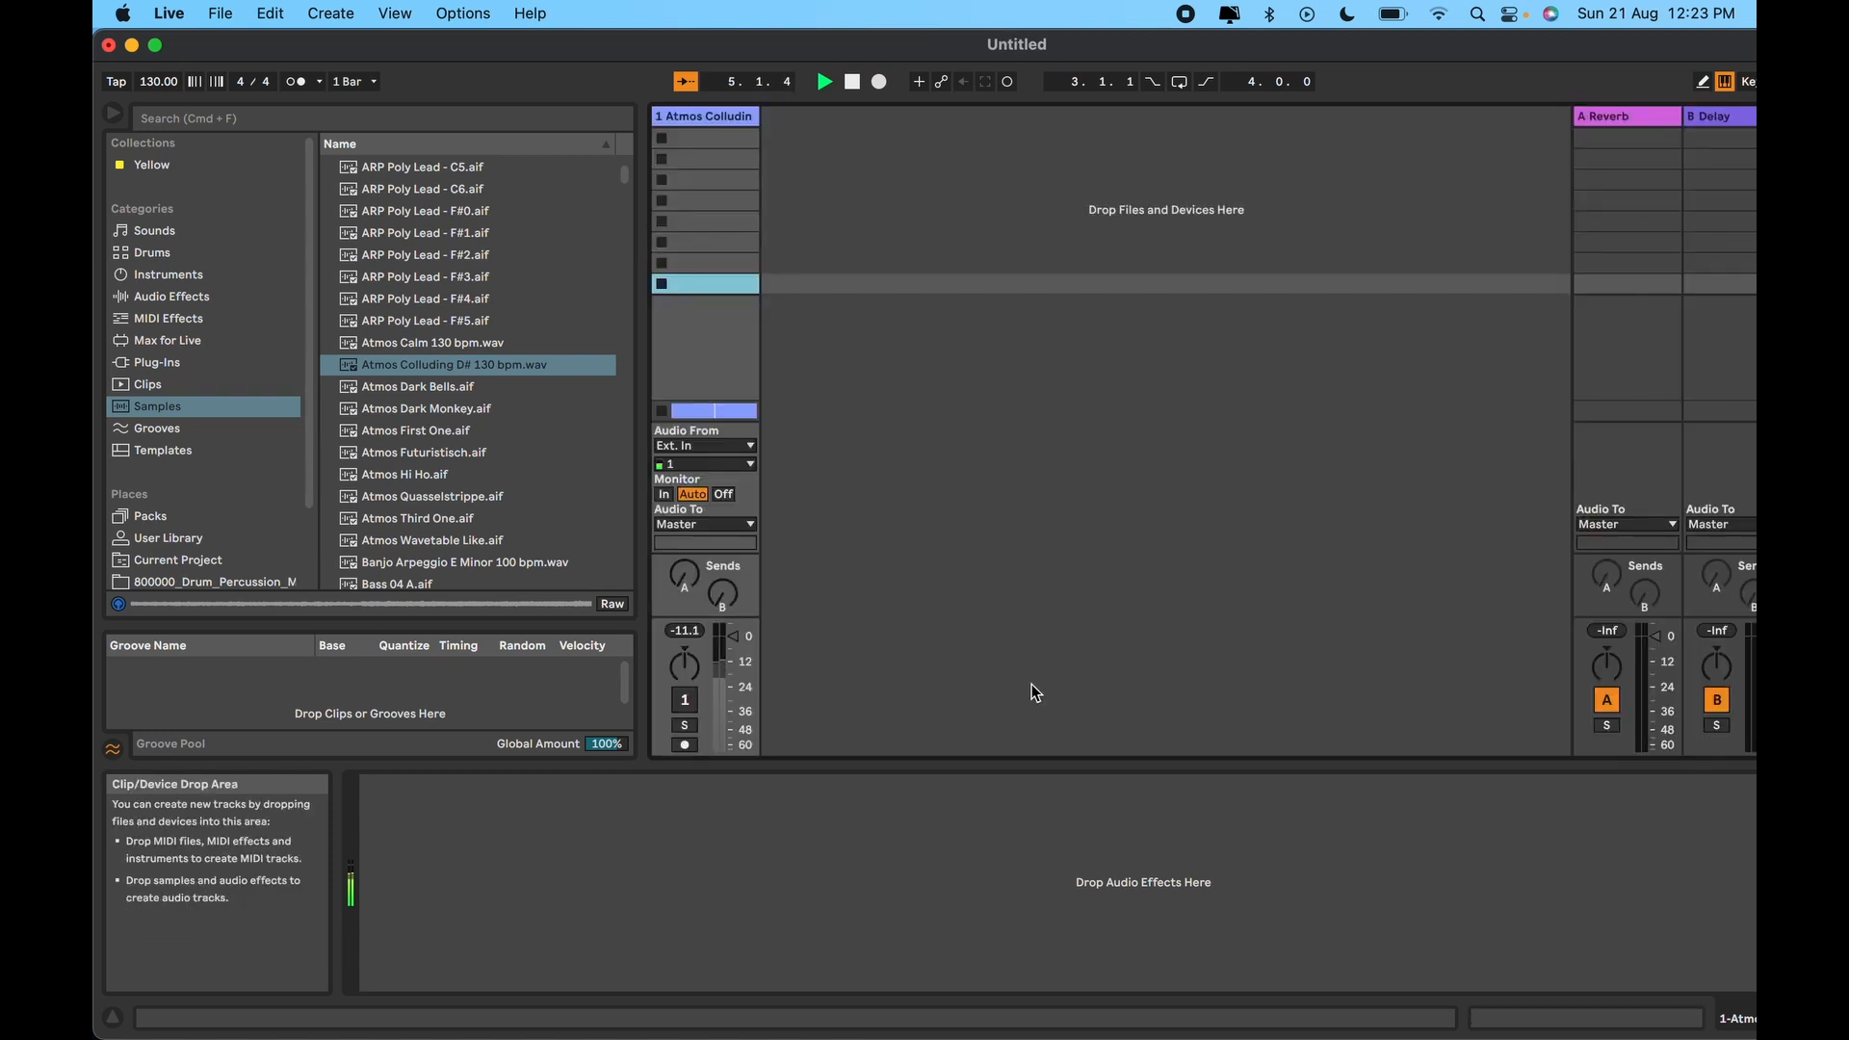
pyautogui.click(685, 702)
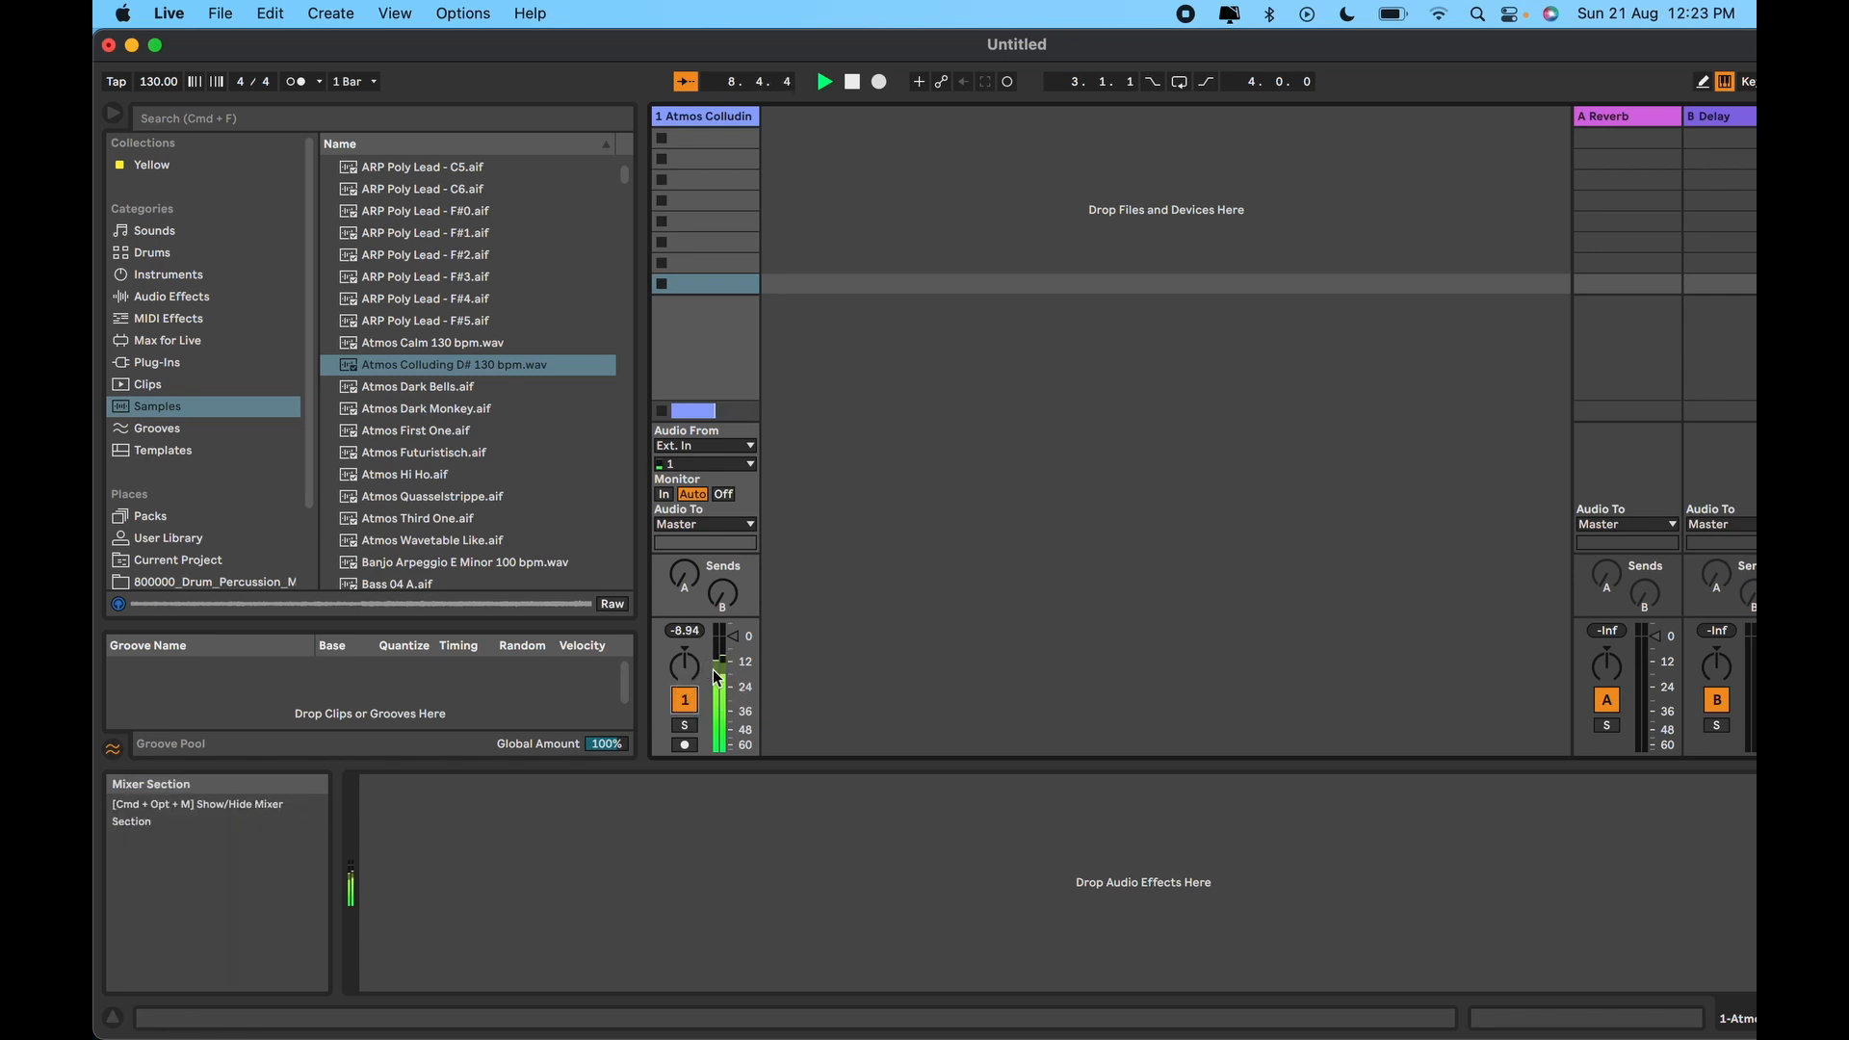
pyautogui.press('Tab')
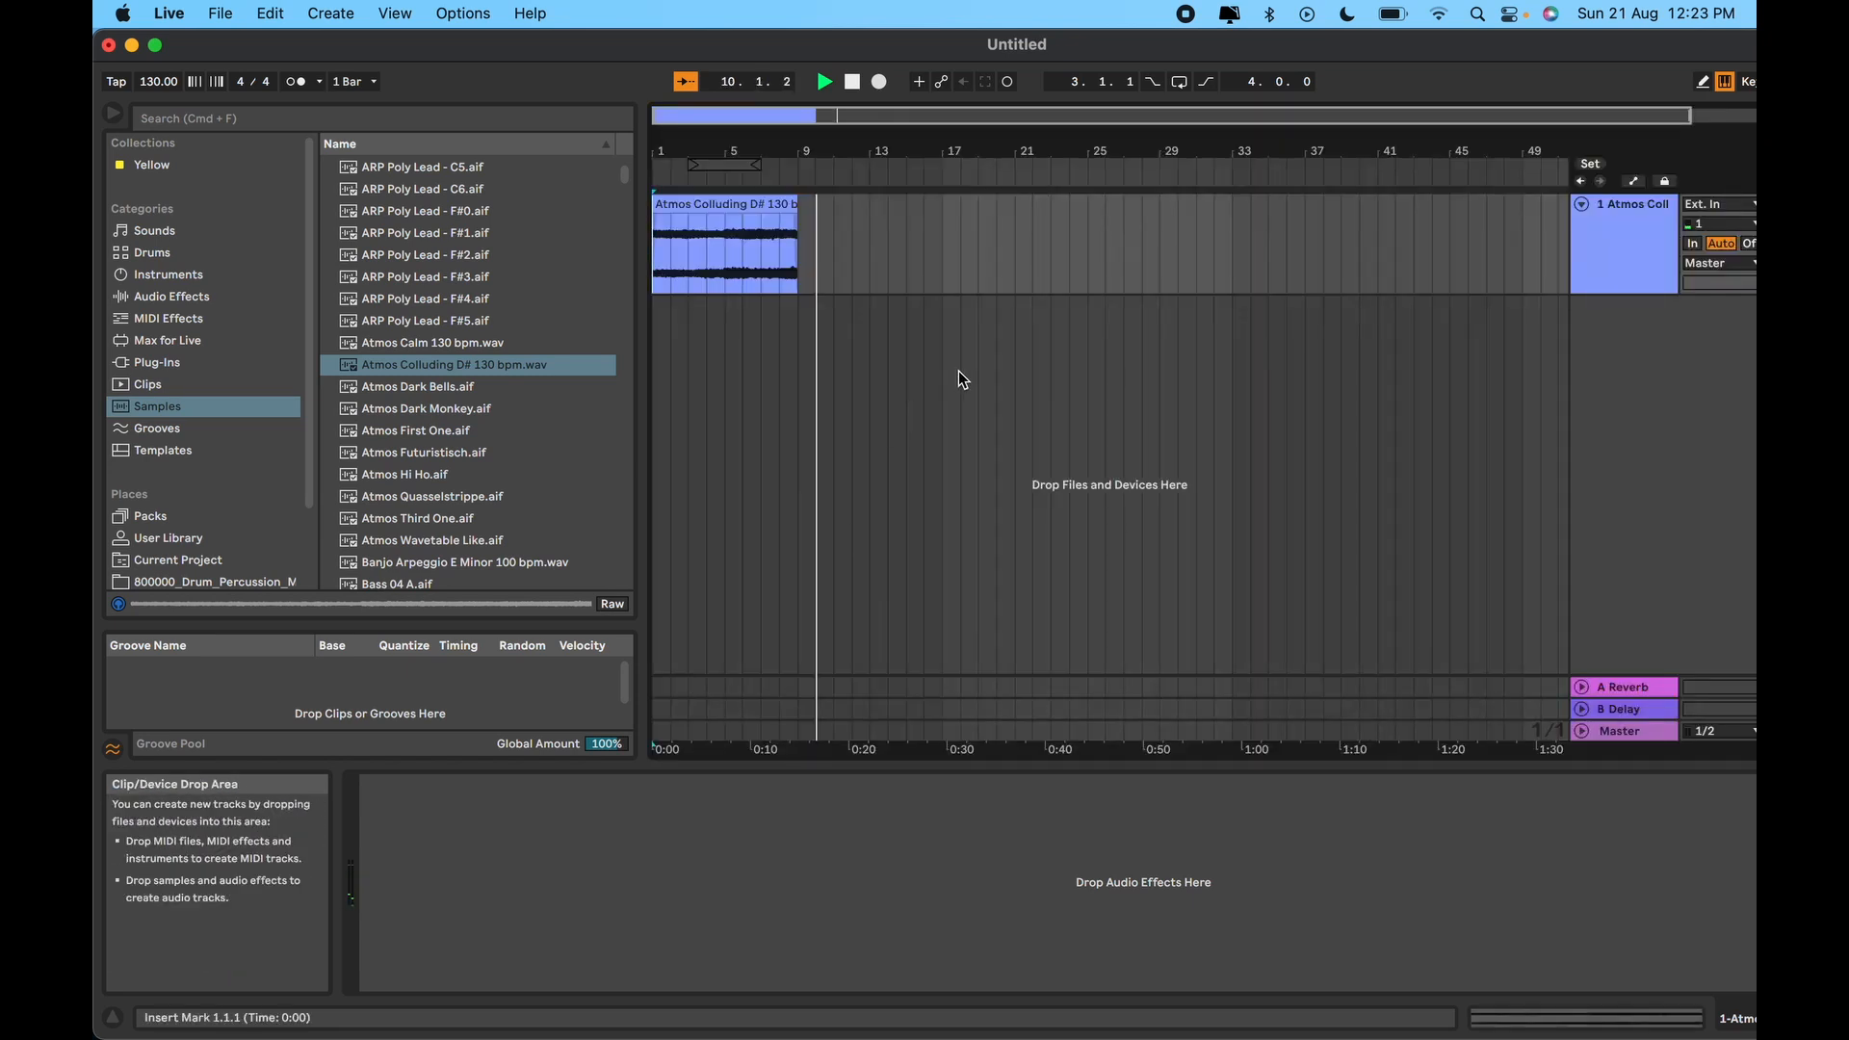
pyautogui.press('space')
# Step: Select the Atmos Colluding clip, compare its track in Session and Arrangement Views, and expand the window to full screen
pyautogui.click(766, 205)
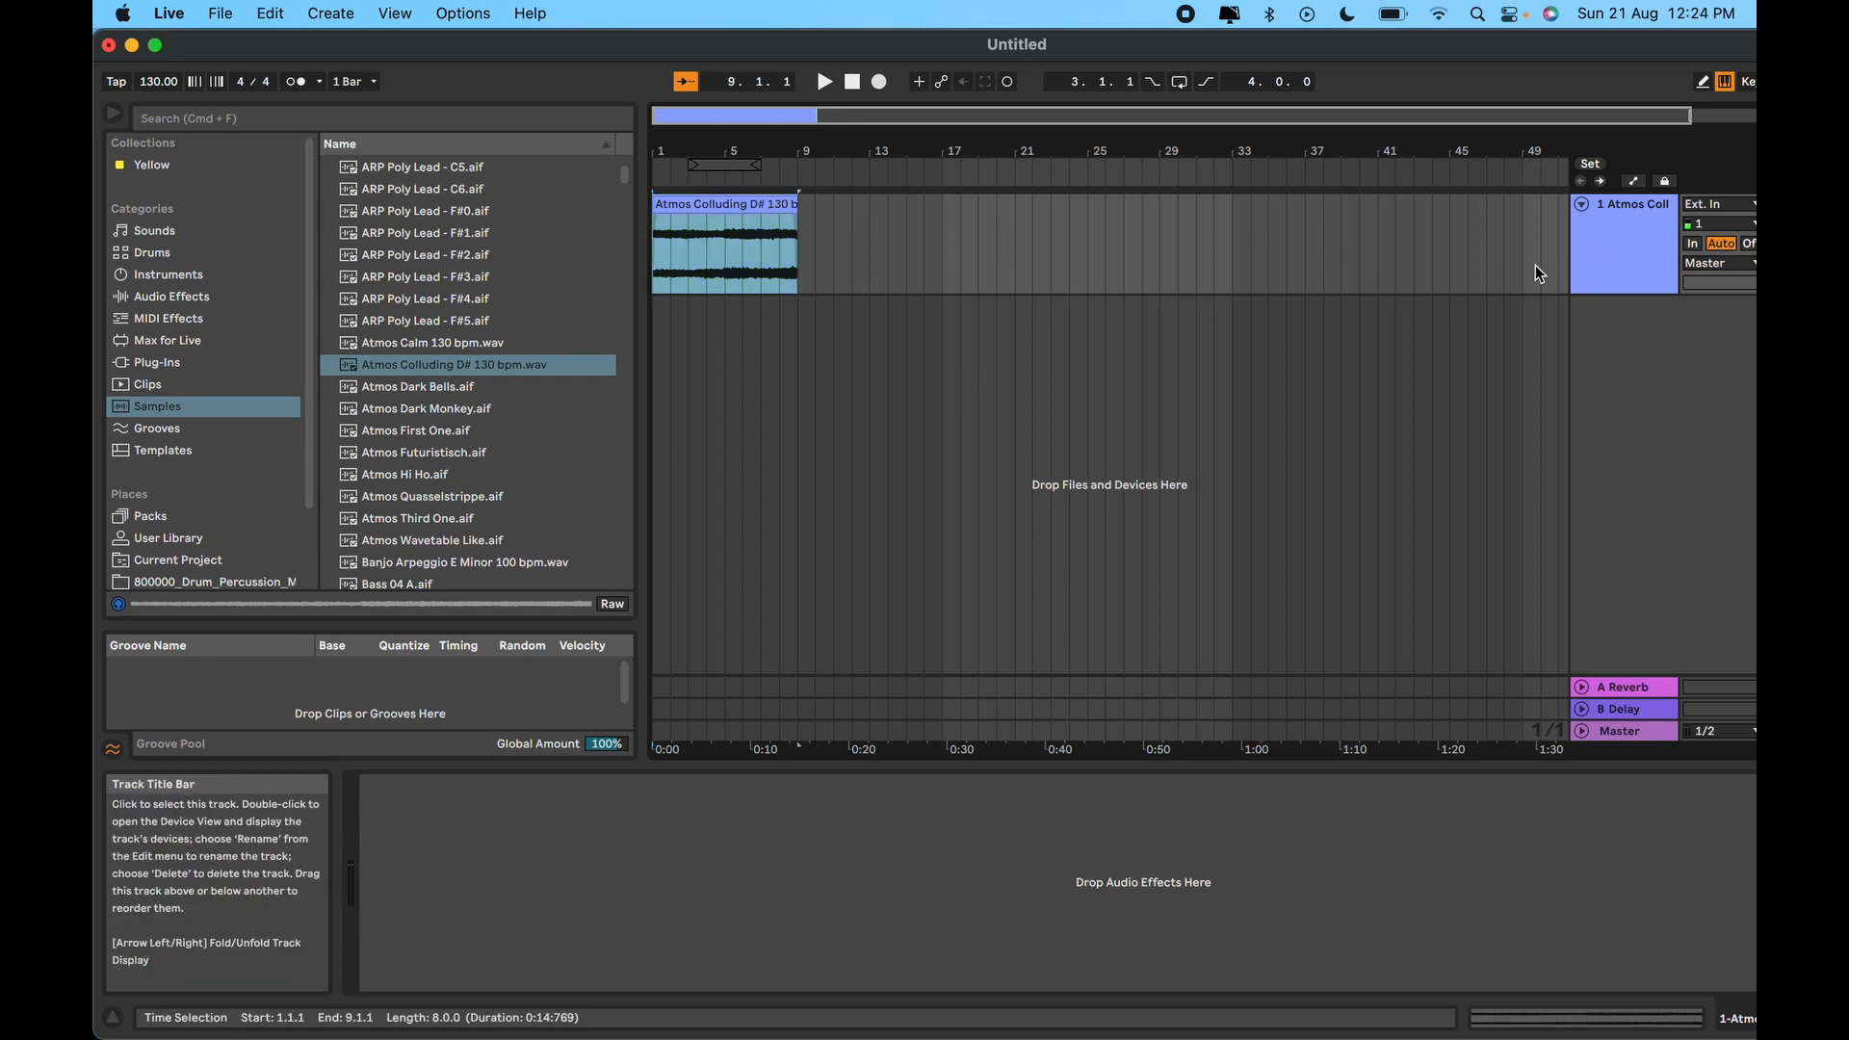
pyautogui.press('Tab')
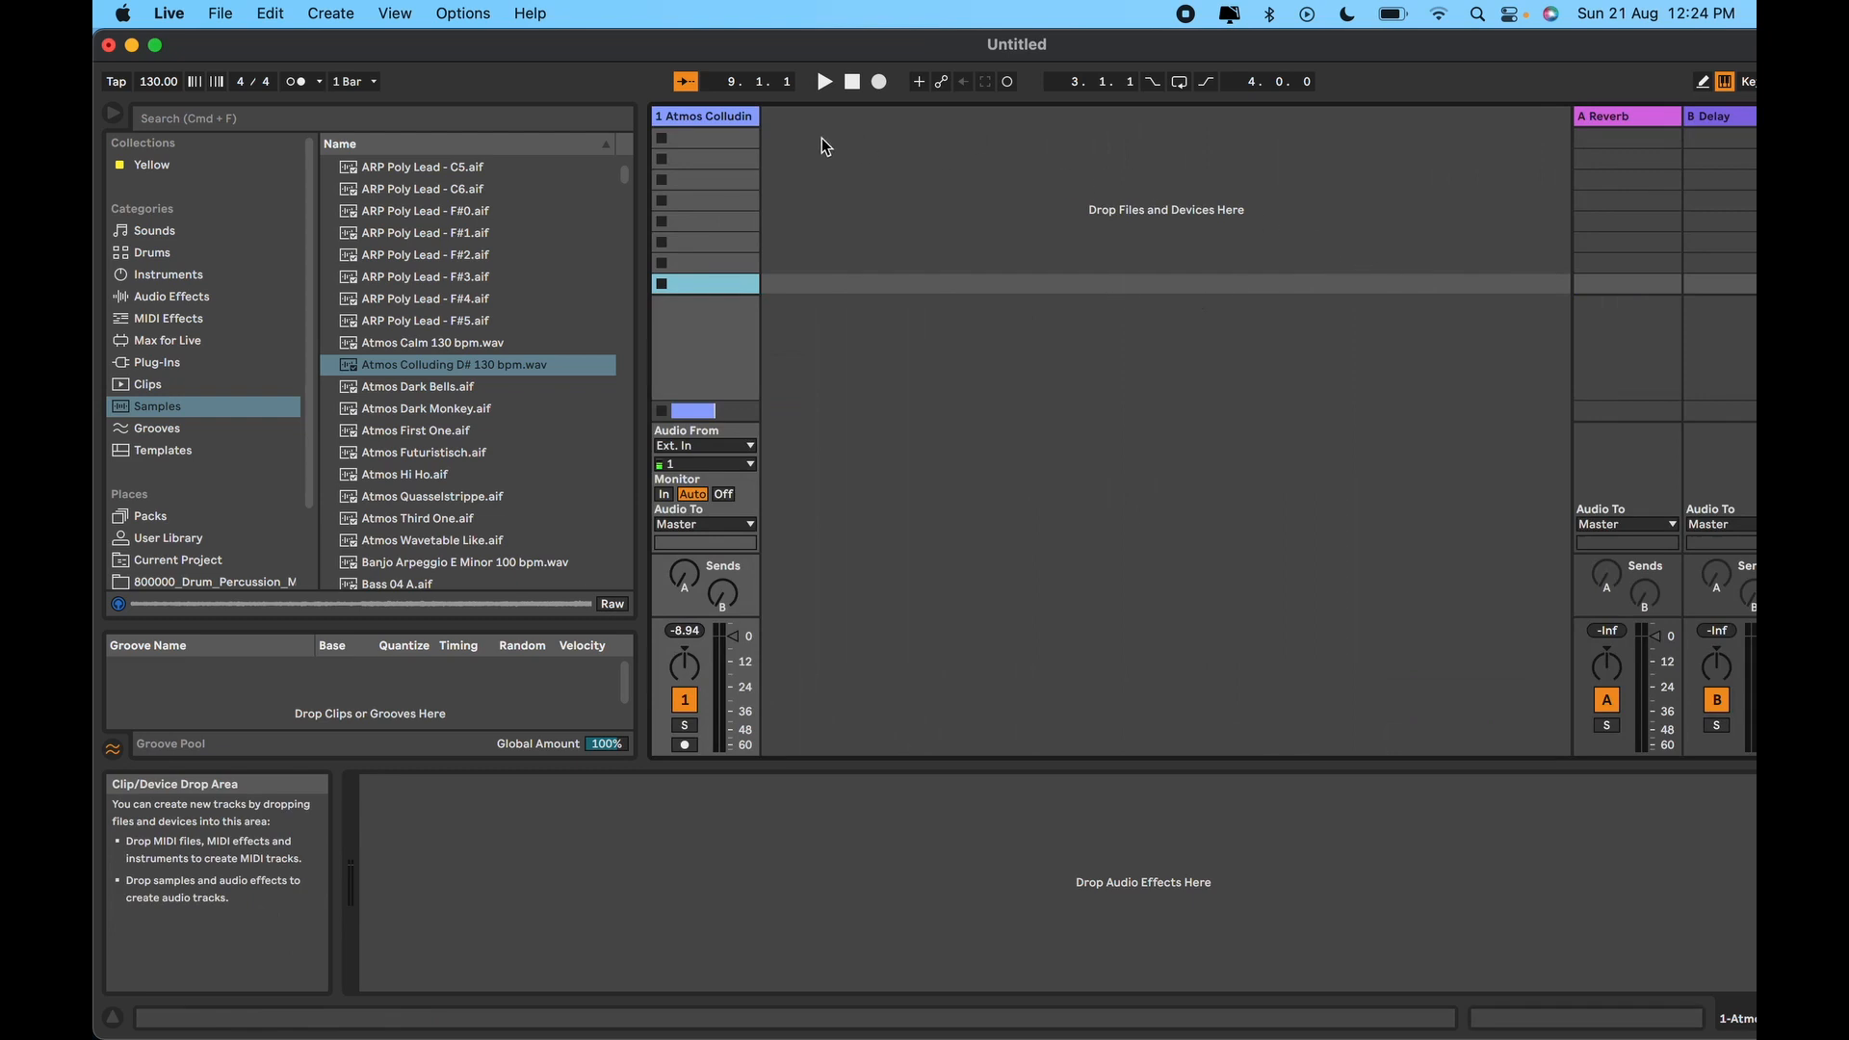
pyautogui.press('Tab')
pyautogui.press('Tab')
pyautogui.press('Tab')
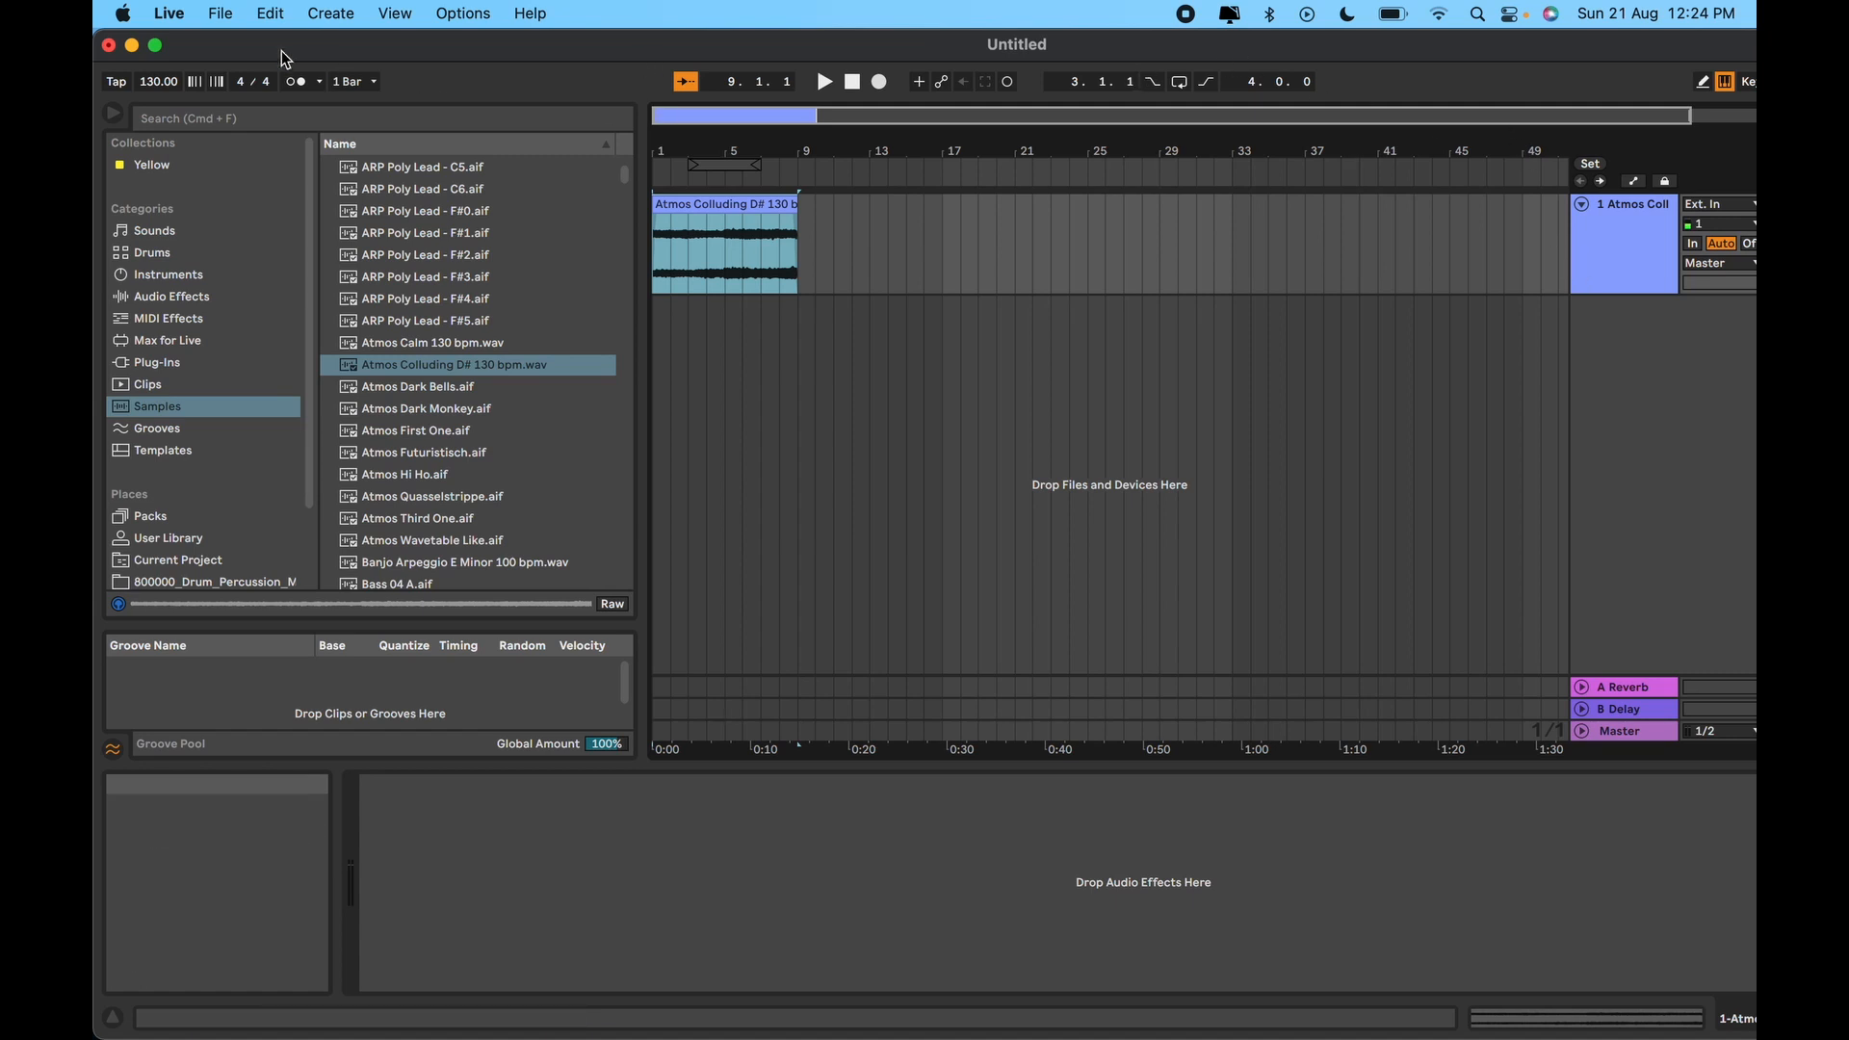
pyautogui.click(152, 46)
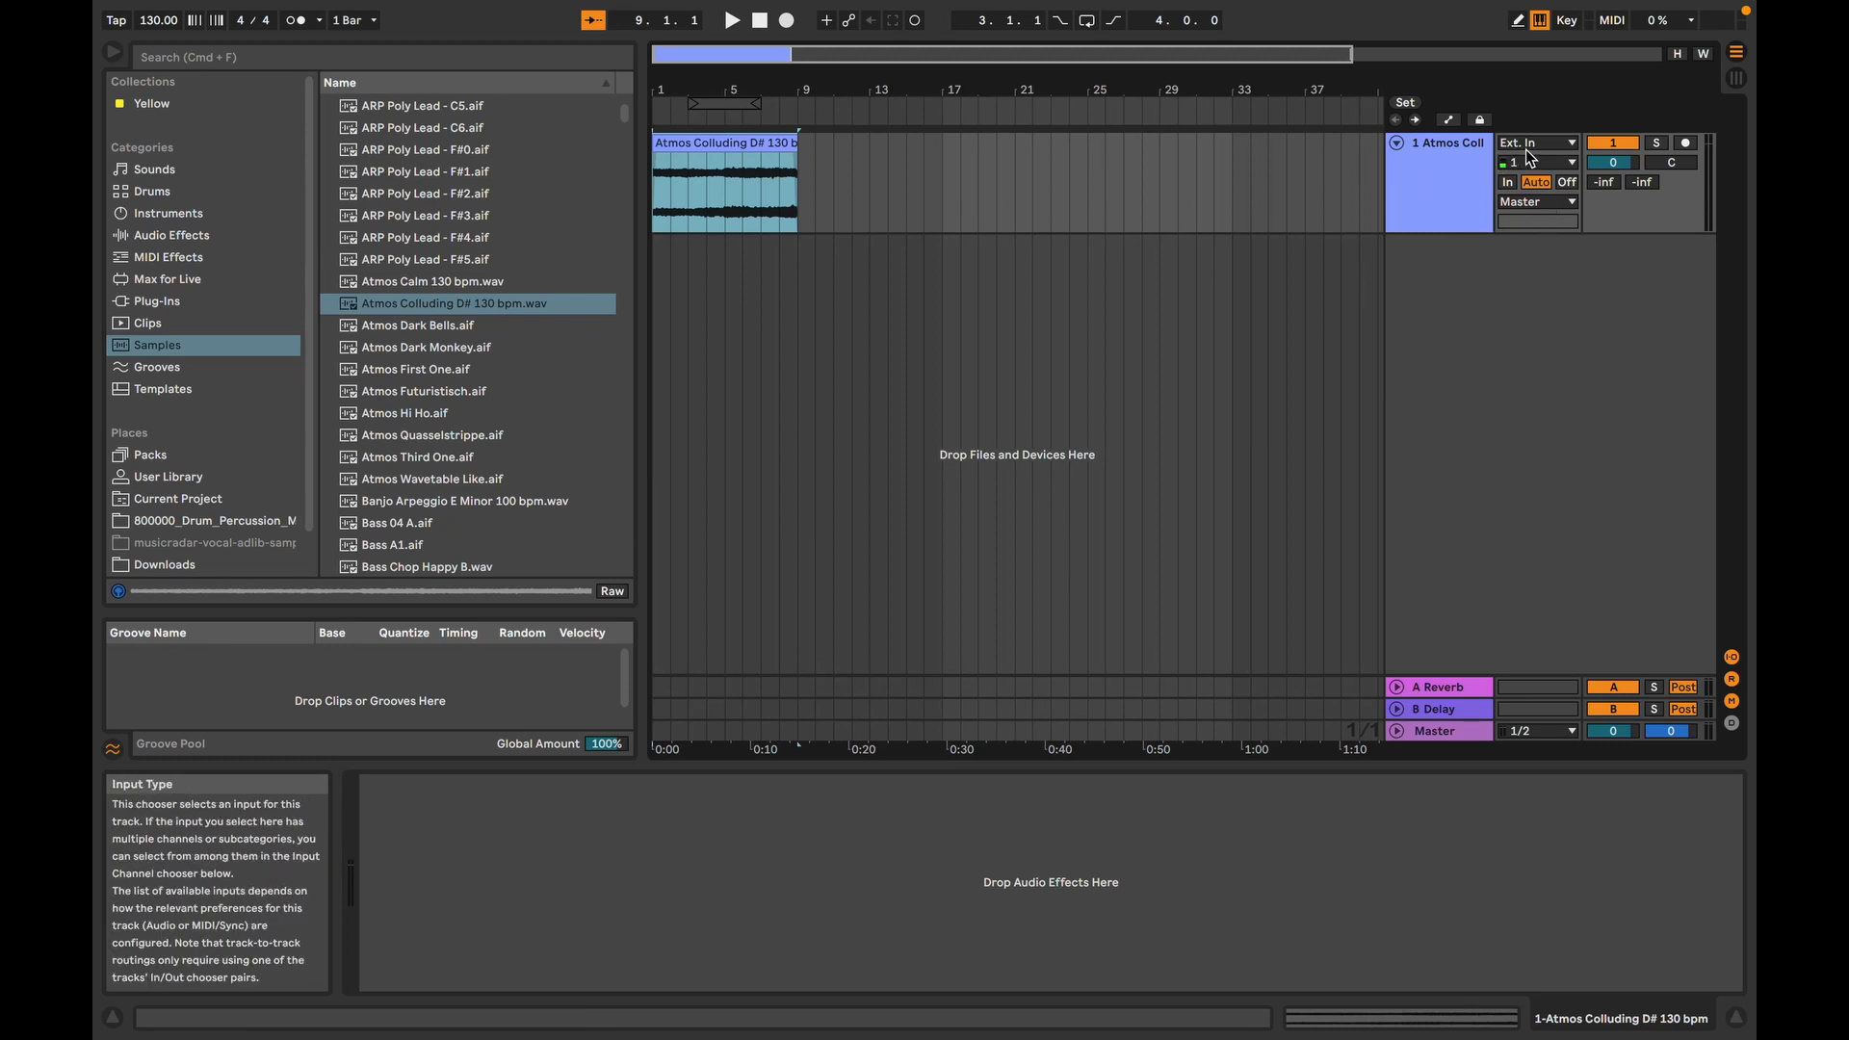
# Step: Try the Atmos Colluding track's record arm on and off, lower its volume to -1.5 dB and reset it to 0
pyautogui.click(1686, 143)
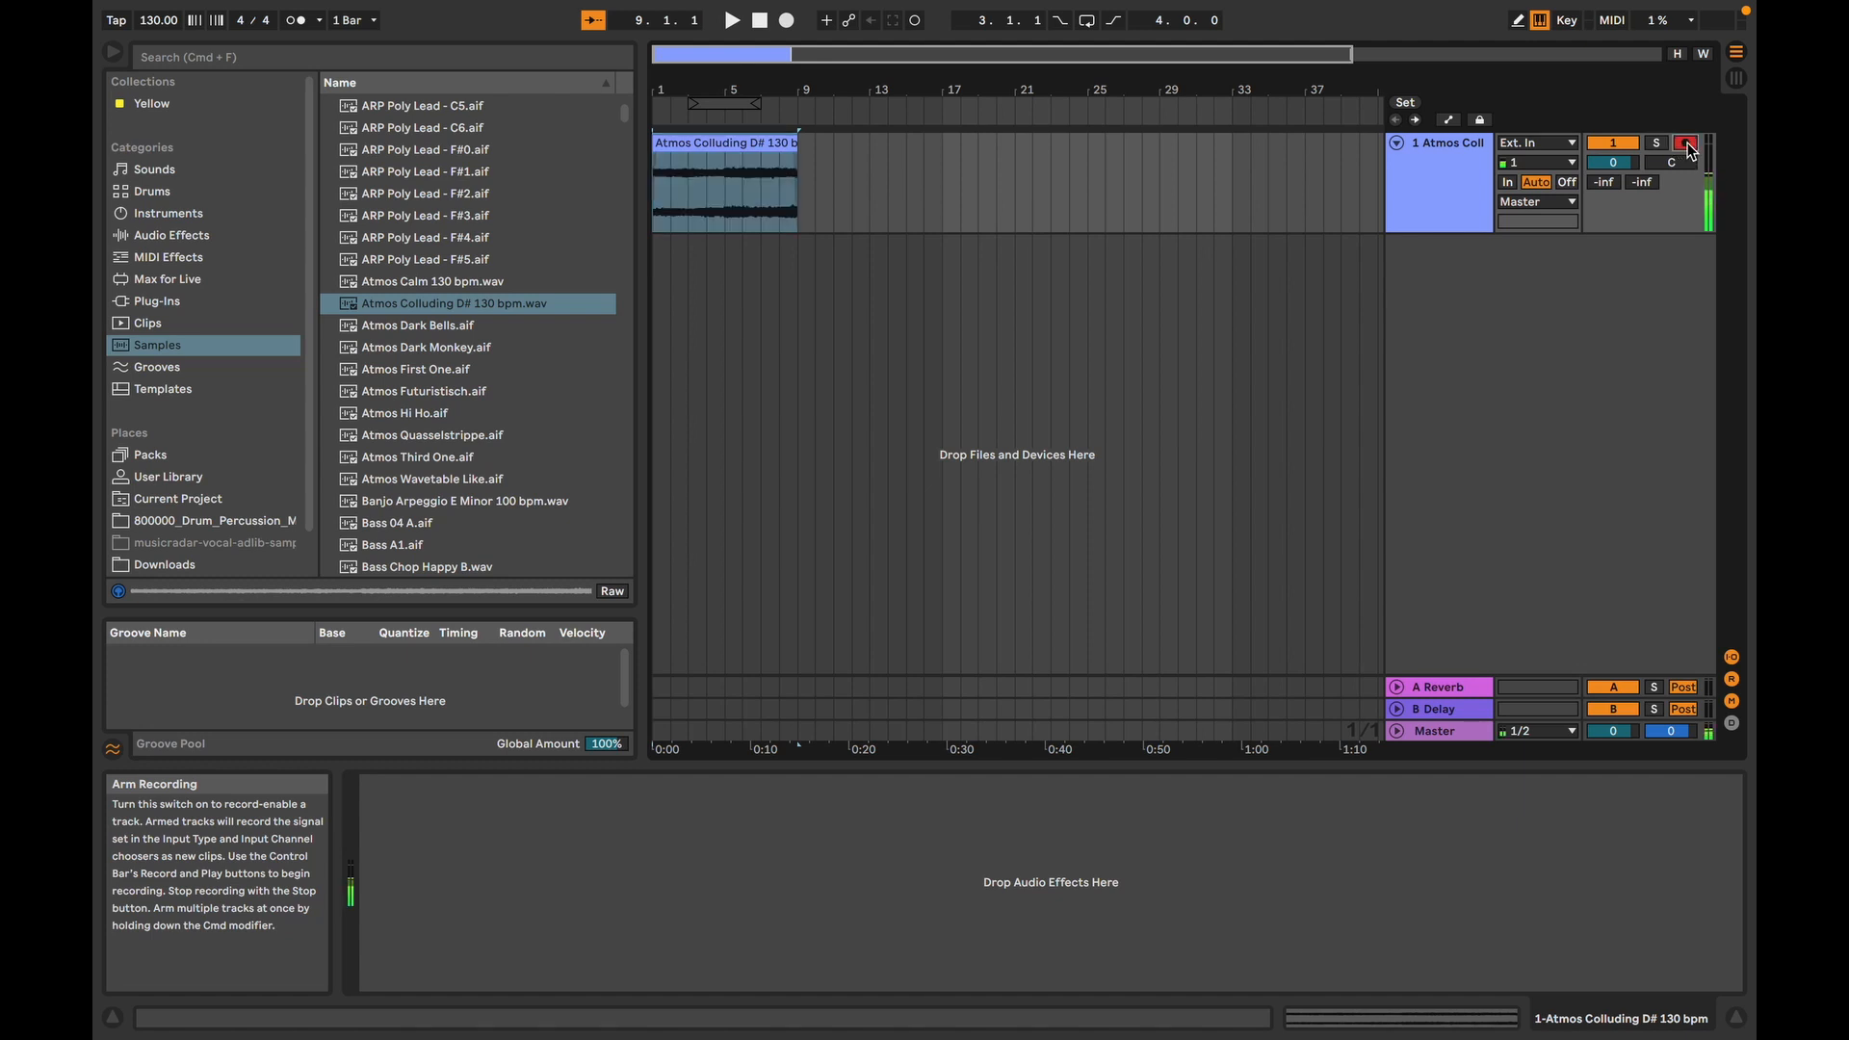
pyautogui.click(1686, 144)
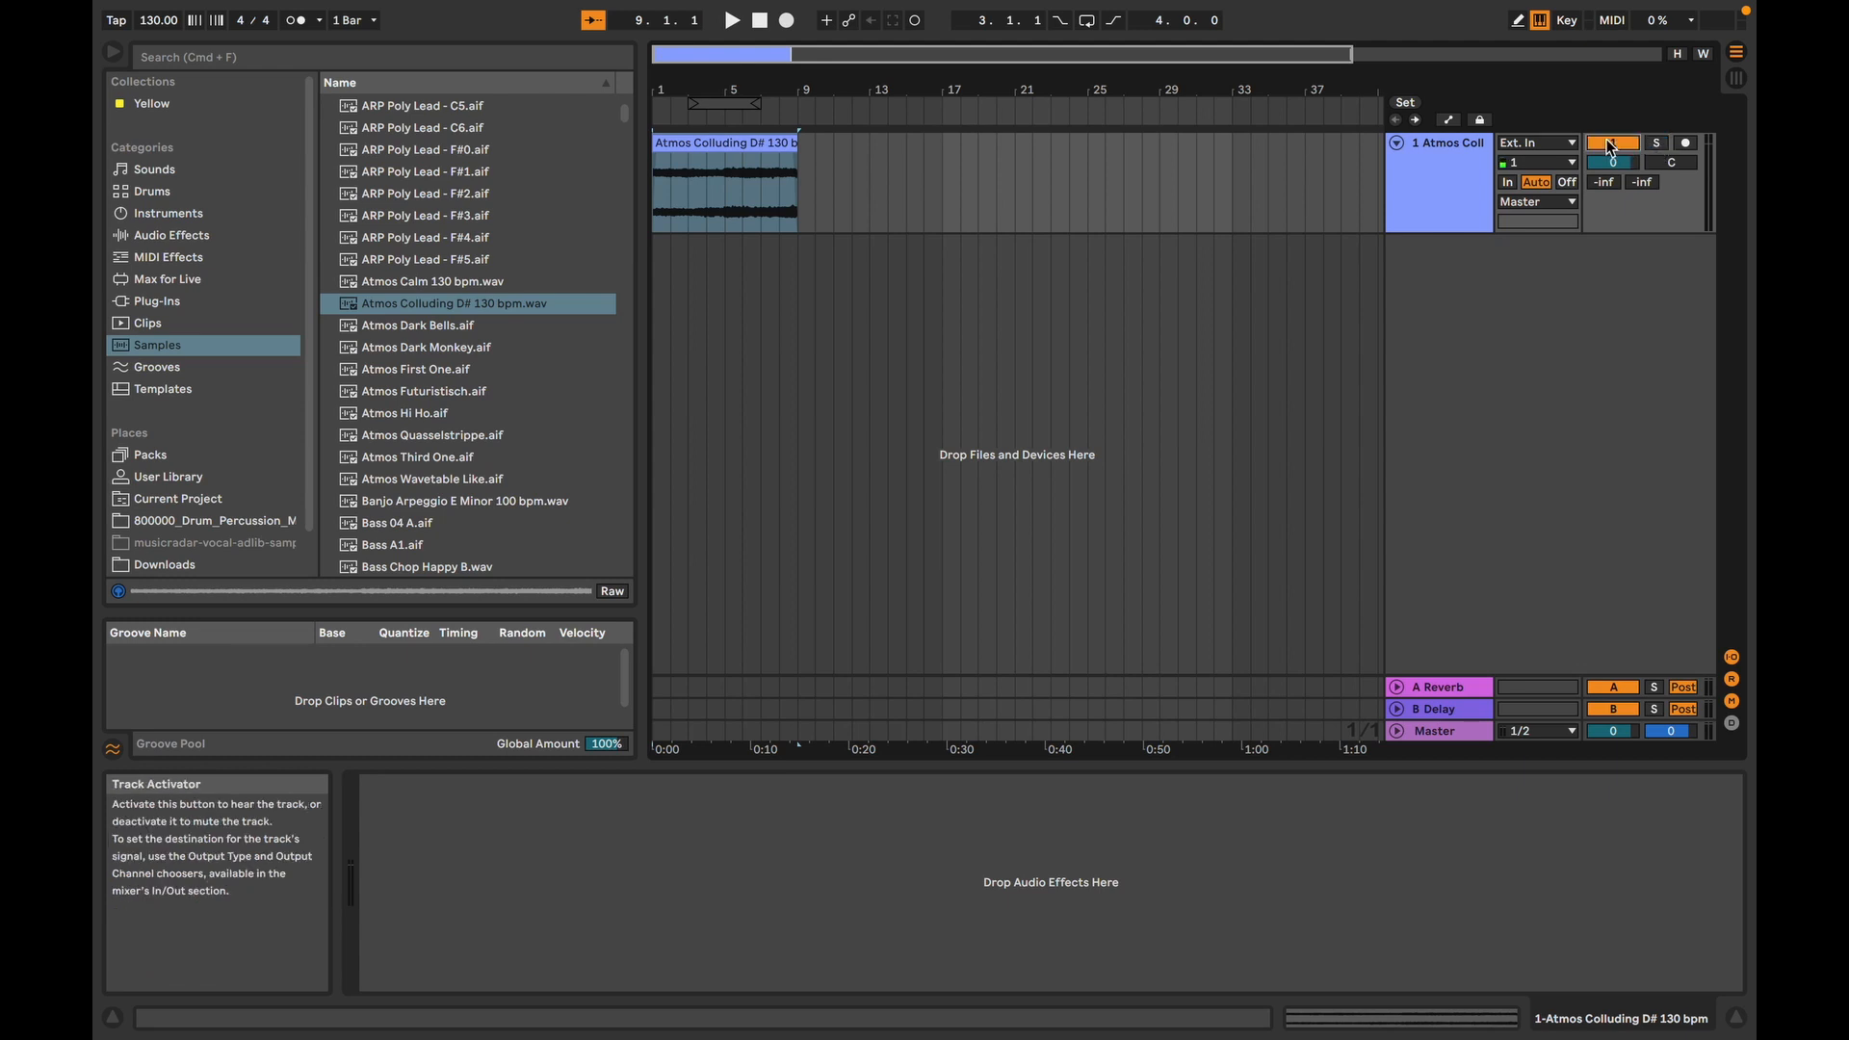
pyautogui.moveTo(1613, 162); pyautogui.dragTo(1613, 169)
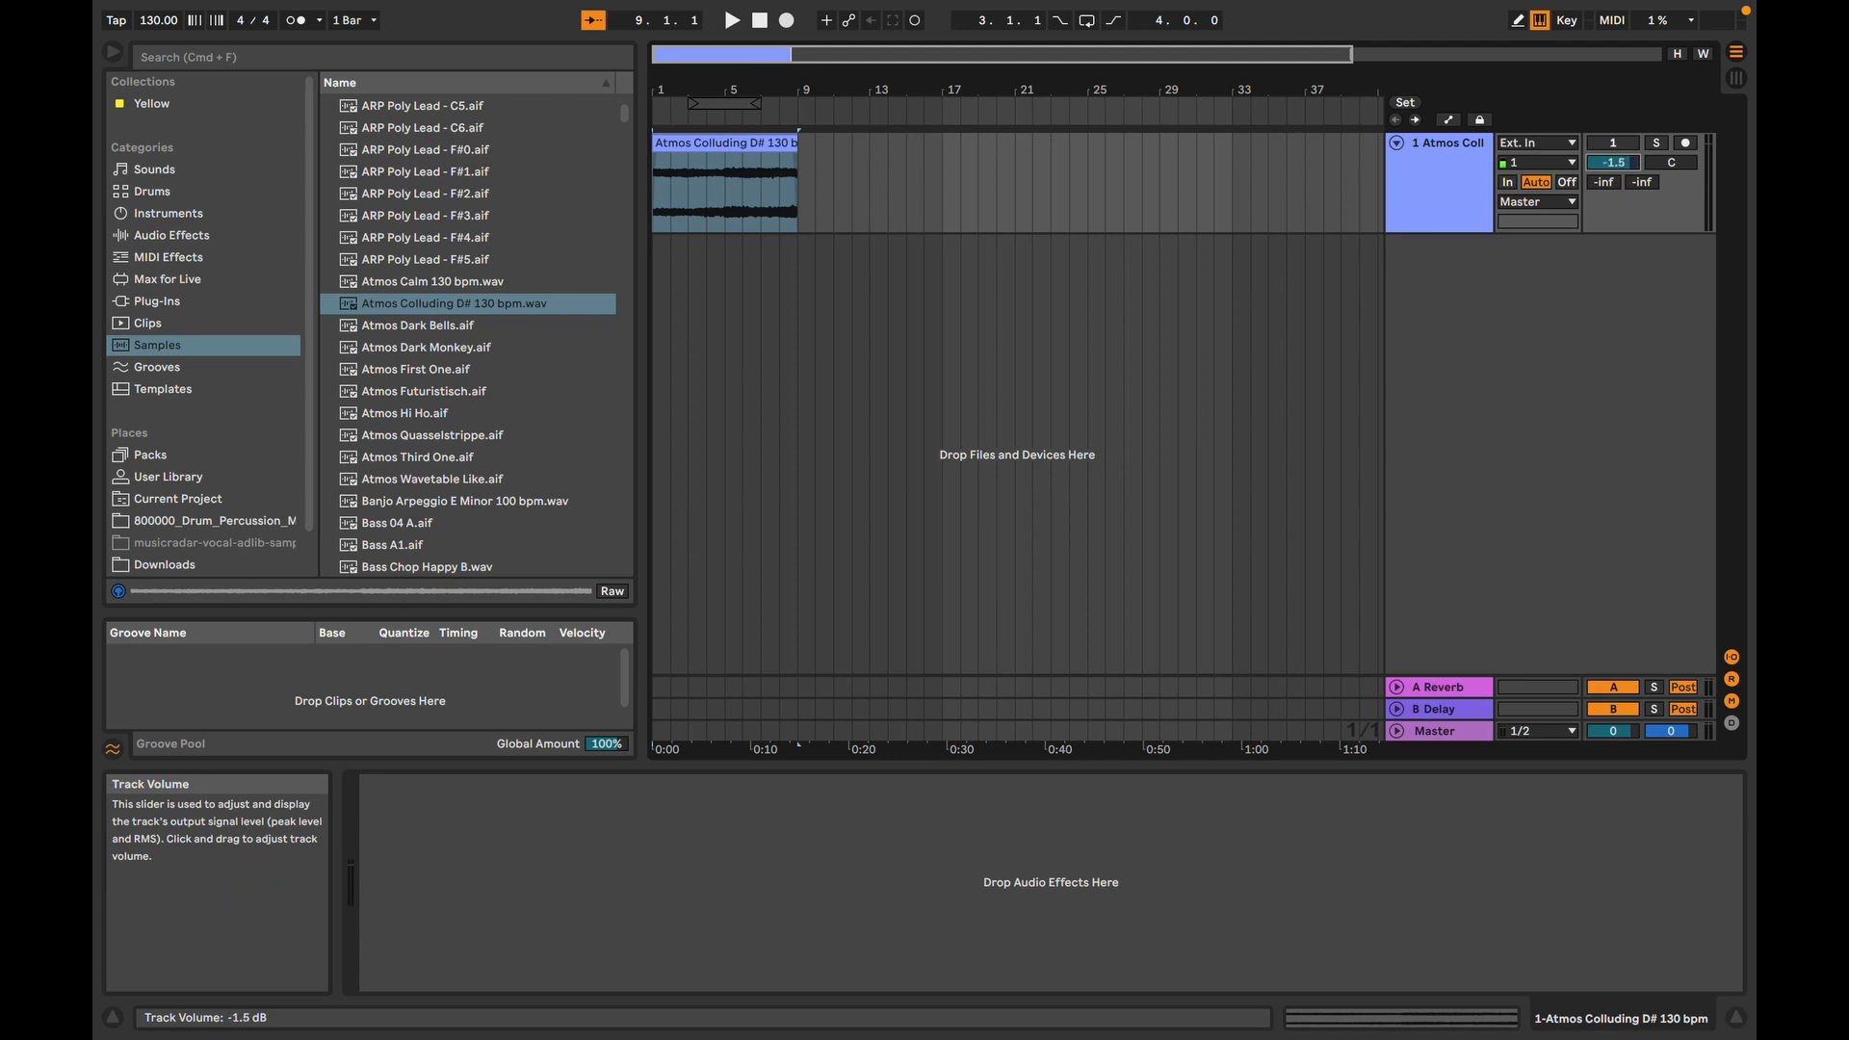
pyautogui.doubleClick(1615, 162)
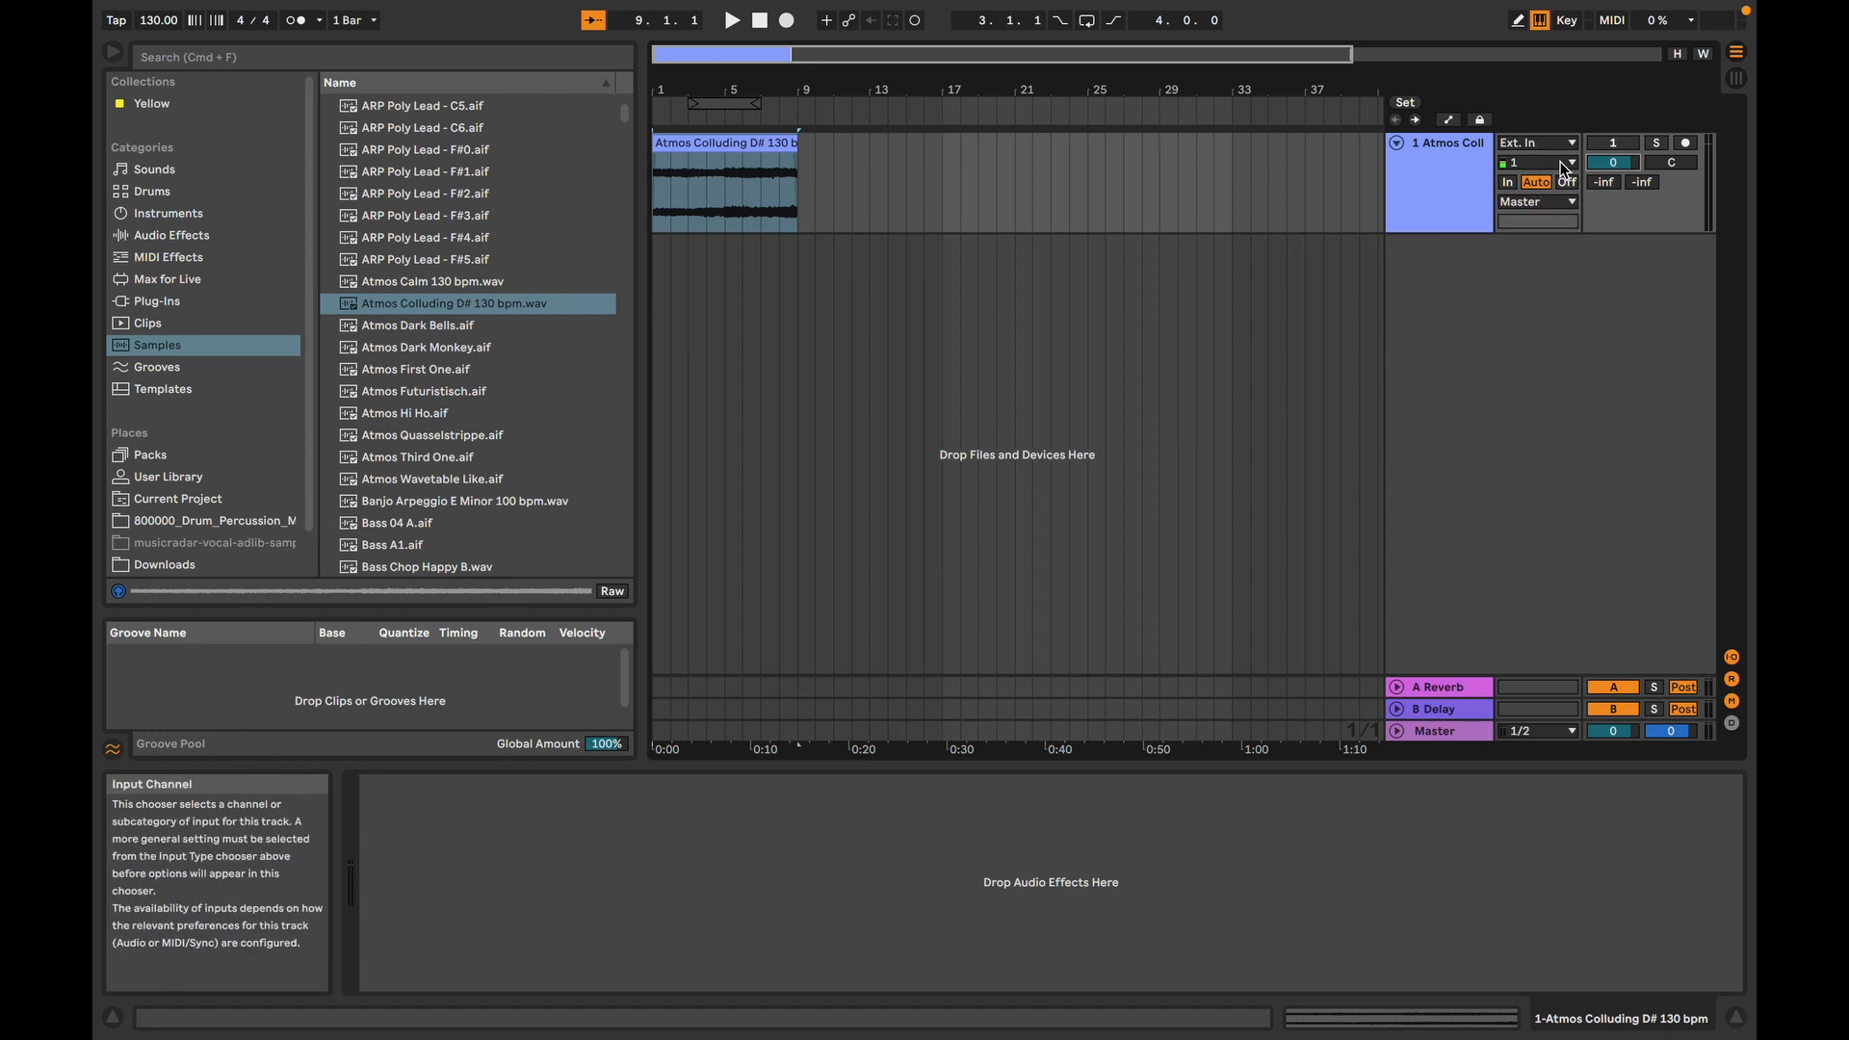
# Step: Switch to Session View and look through the Atmos Colluding track's input type, input channel and output choosers
pyautogui.press('Tab')
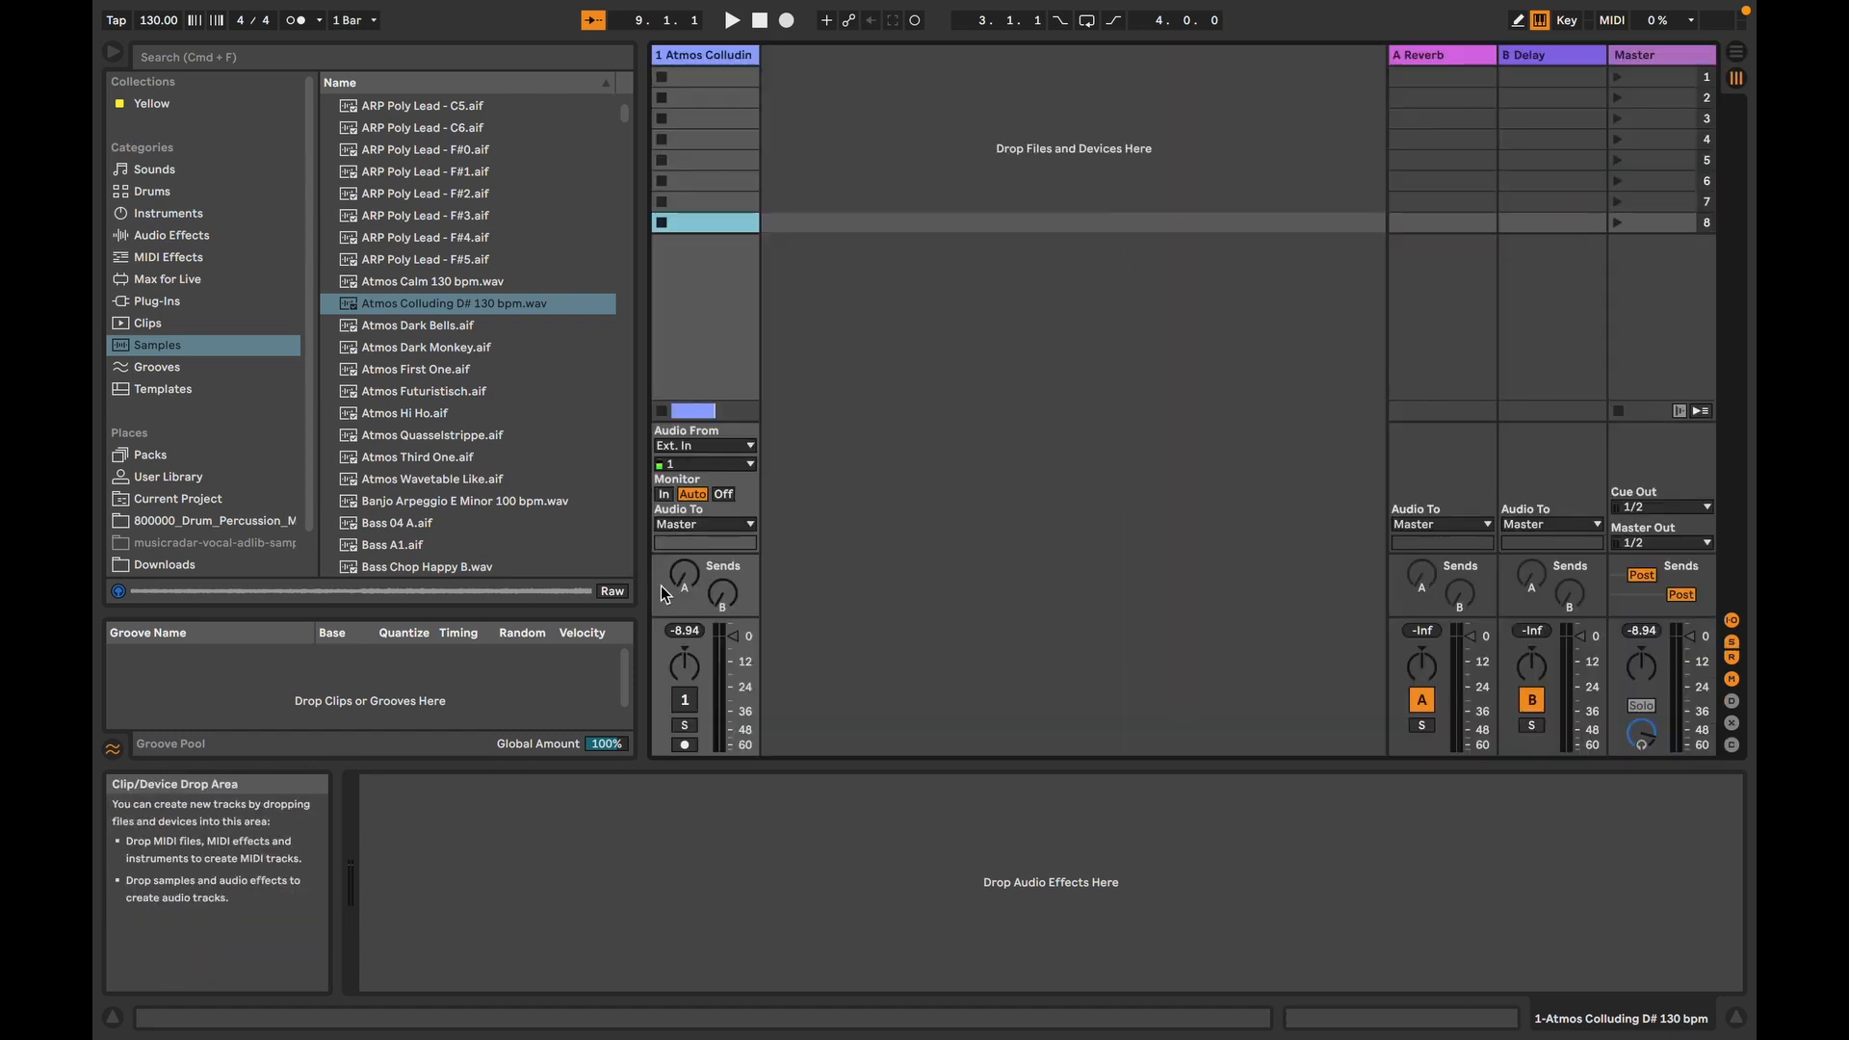
pyautogui.click(691, 445)
pyautogui.click(707, 443)
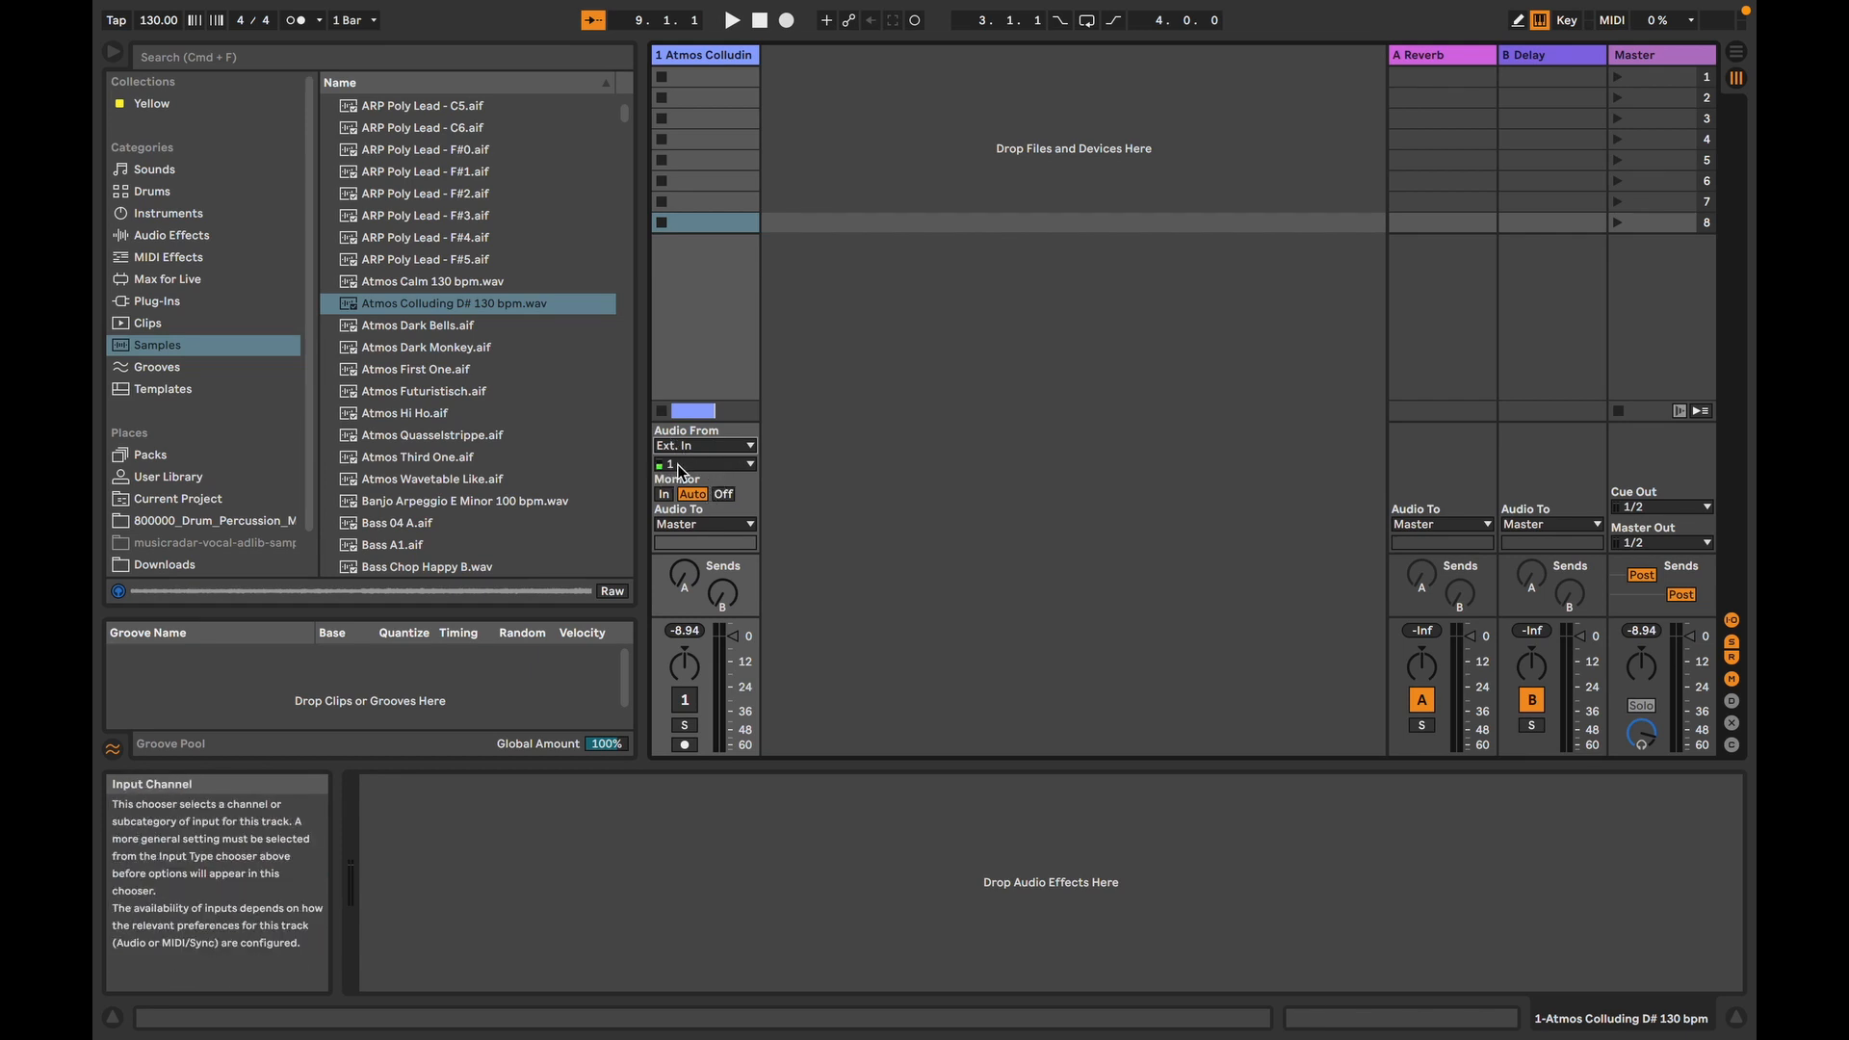
pyautogui.click(678, 466)
pyautogui.click(680, 472)
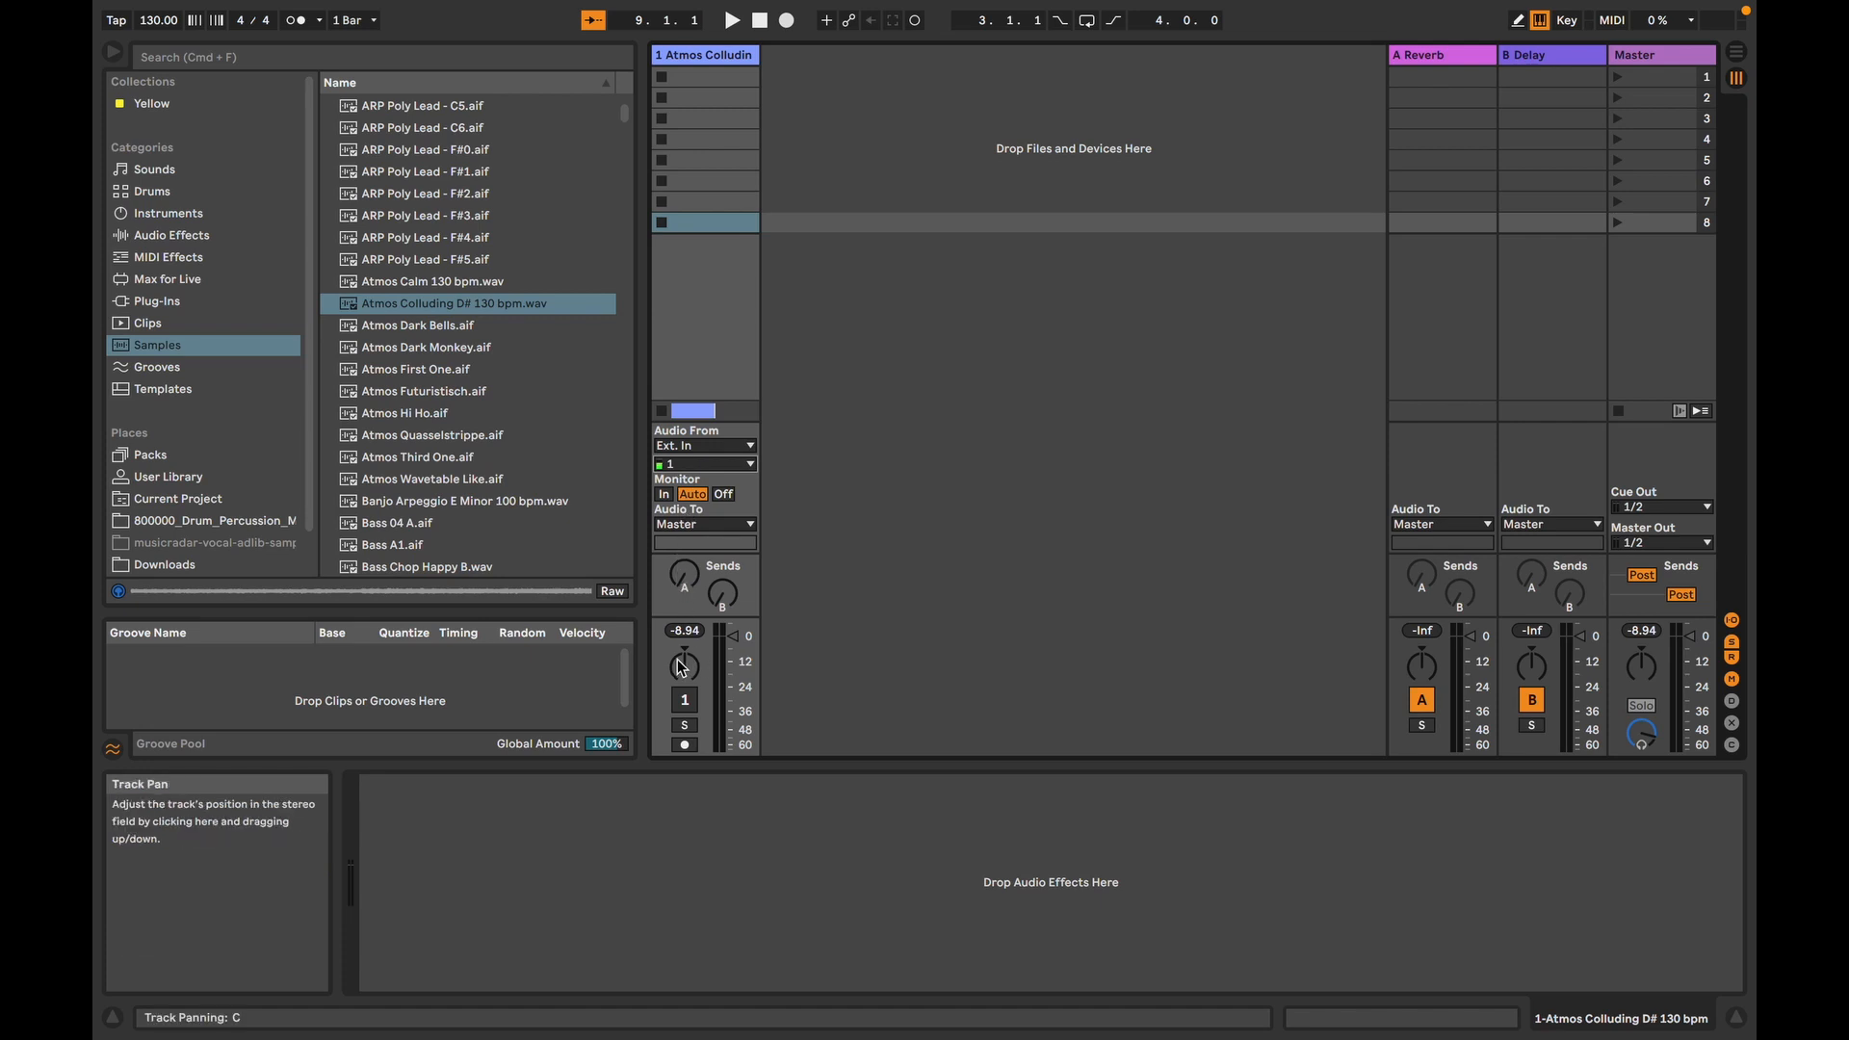
pyautogui.click(696, 525)
pyautogui.click(700, 529)
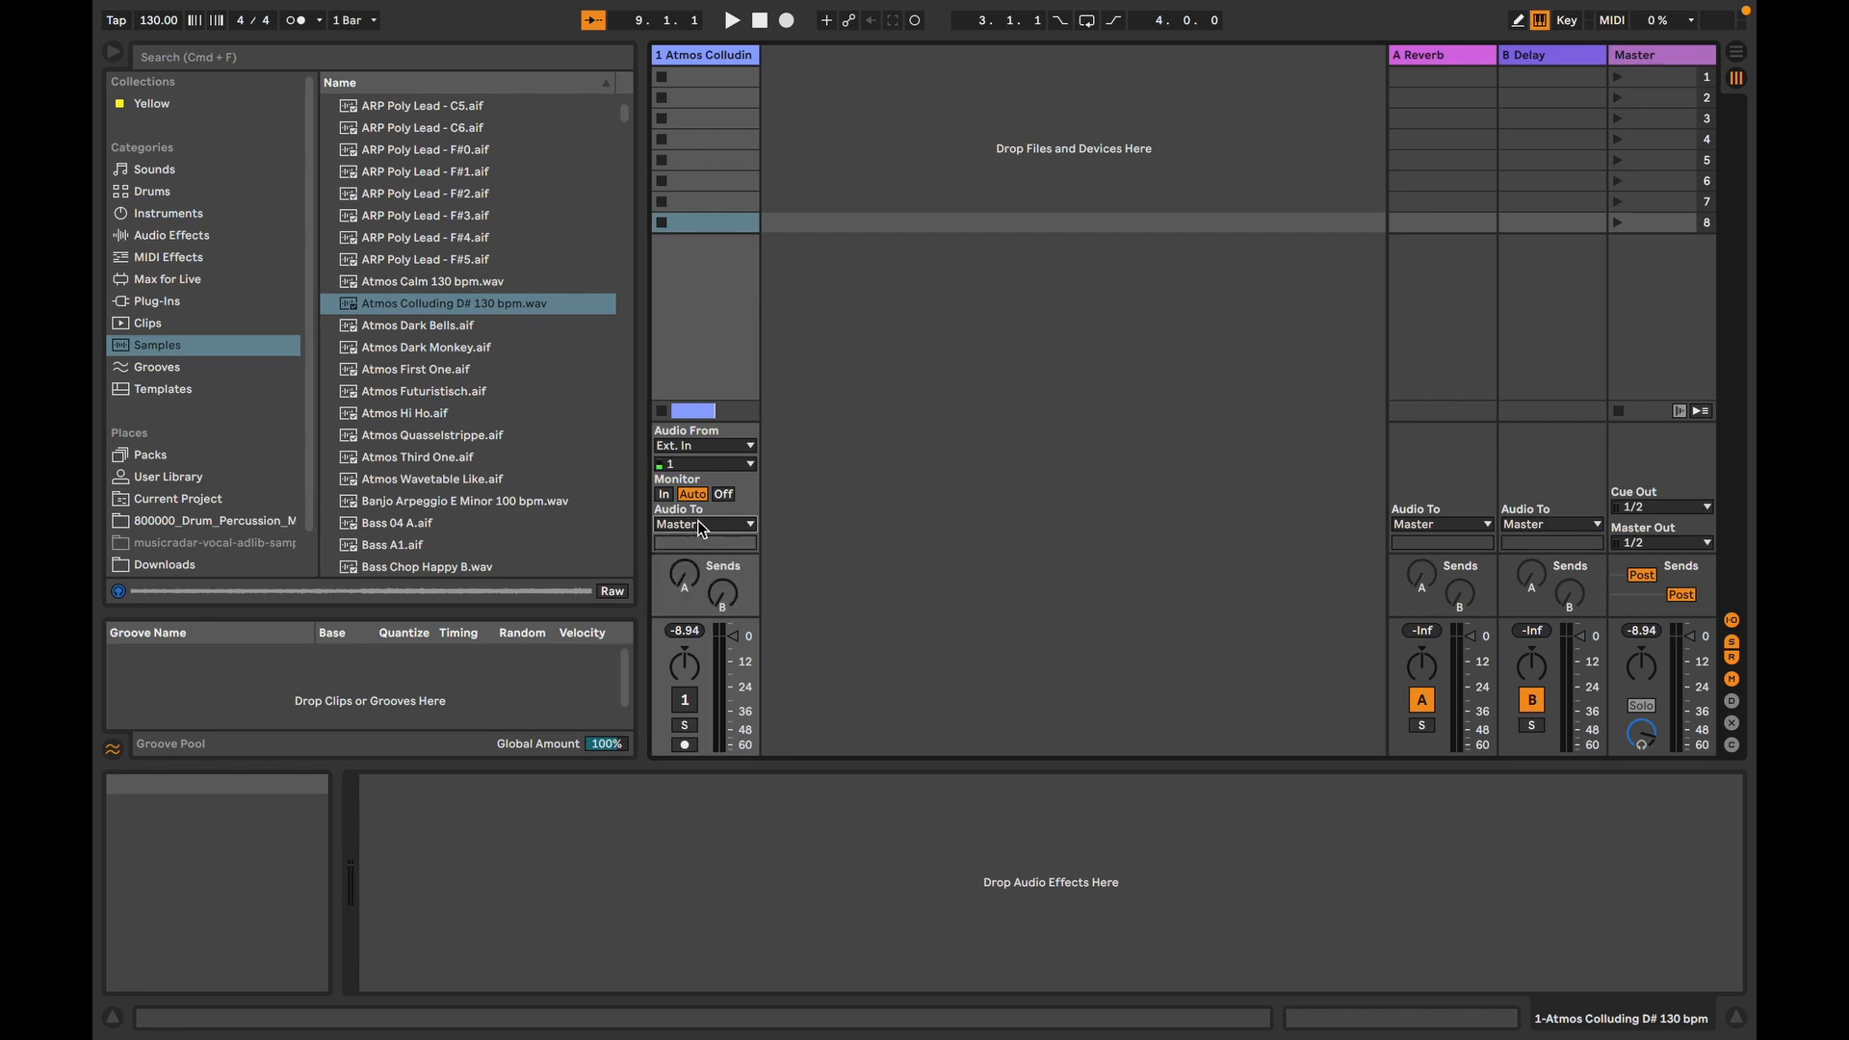
# Step: Activate the Atmos Colluding track and try its solo switch on and off
pyautogui.click(683, 700)
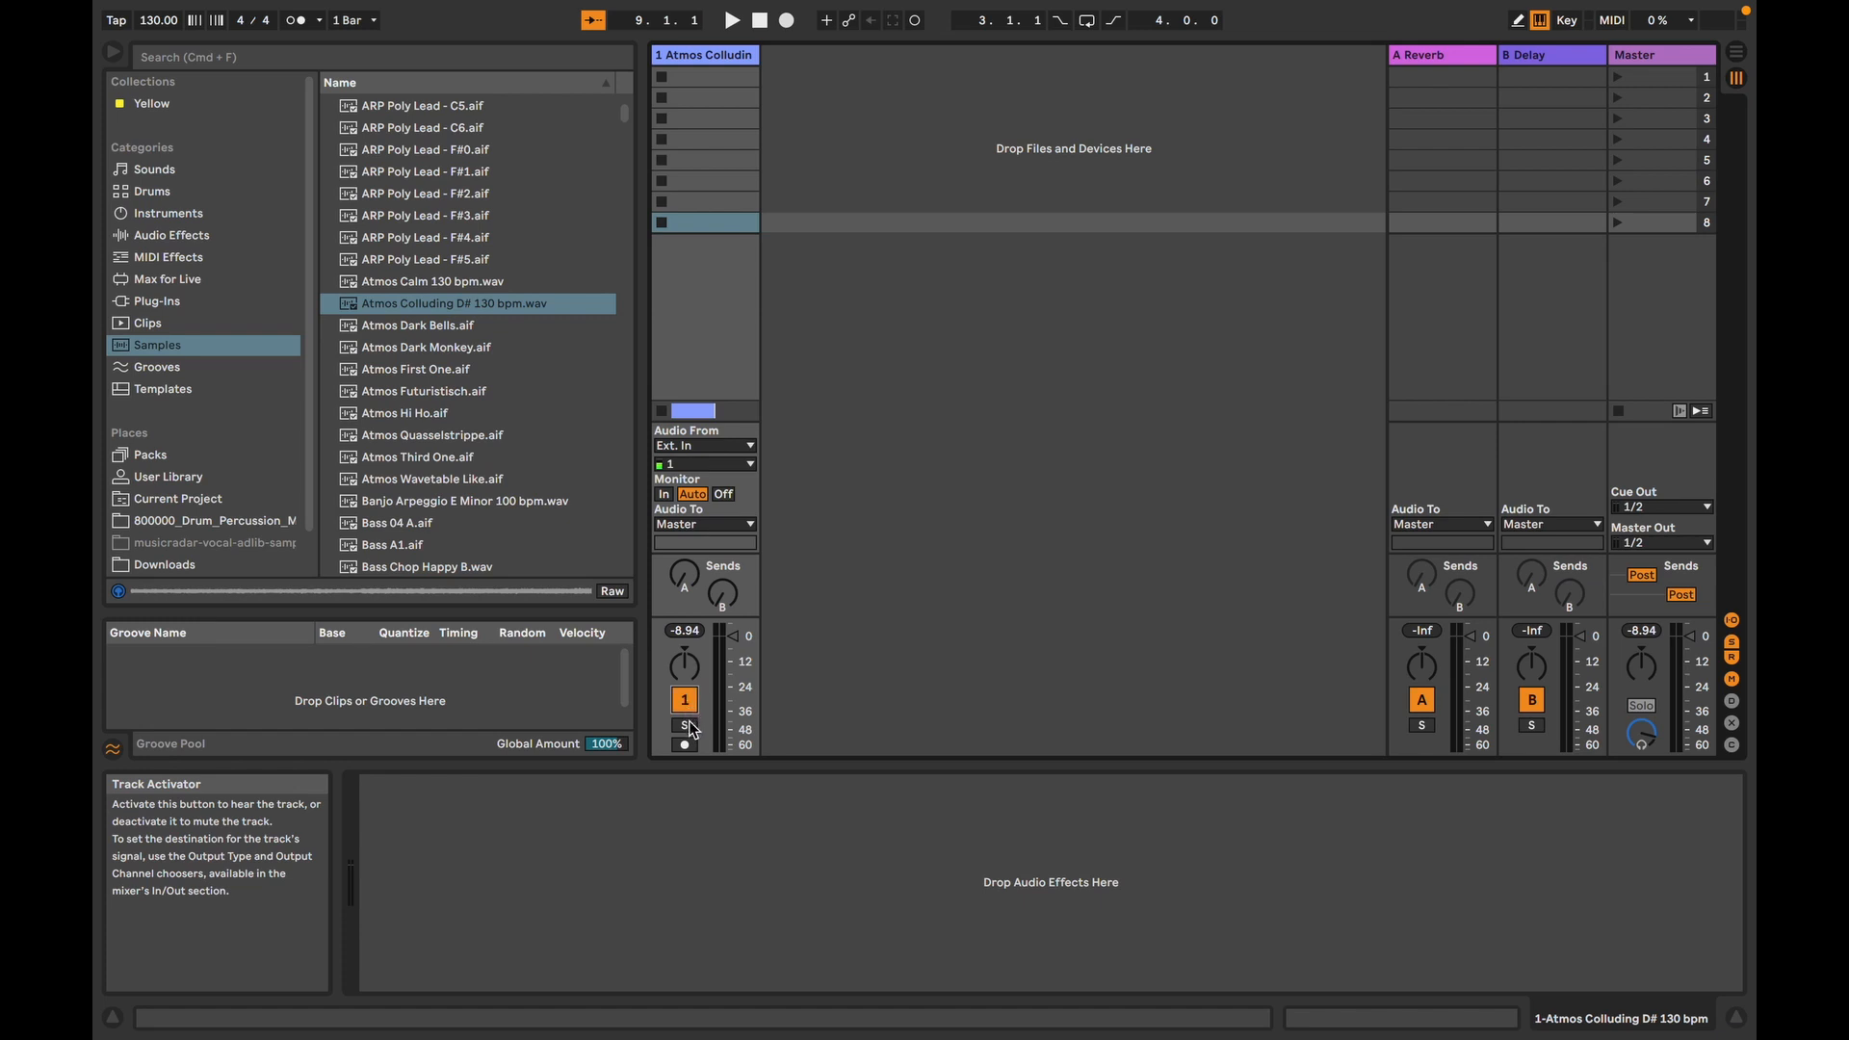
pyautogui.click(686, 725)
pyautogui.click(685, 746)
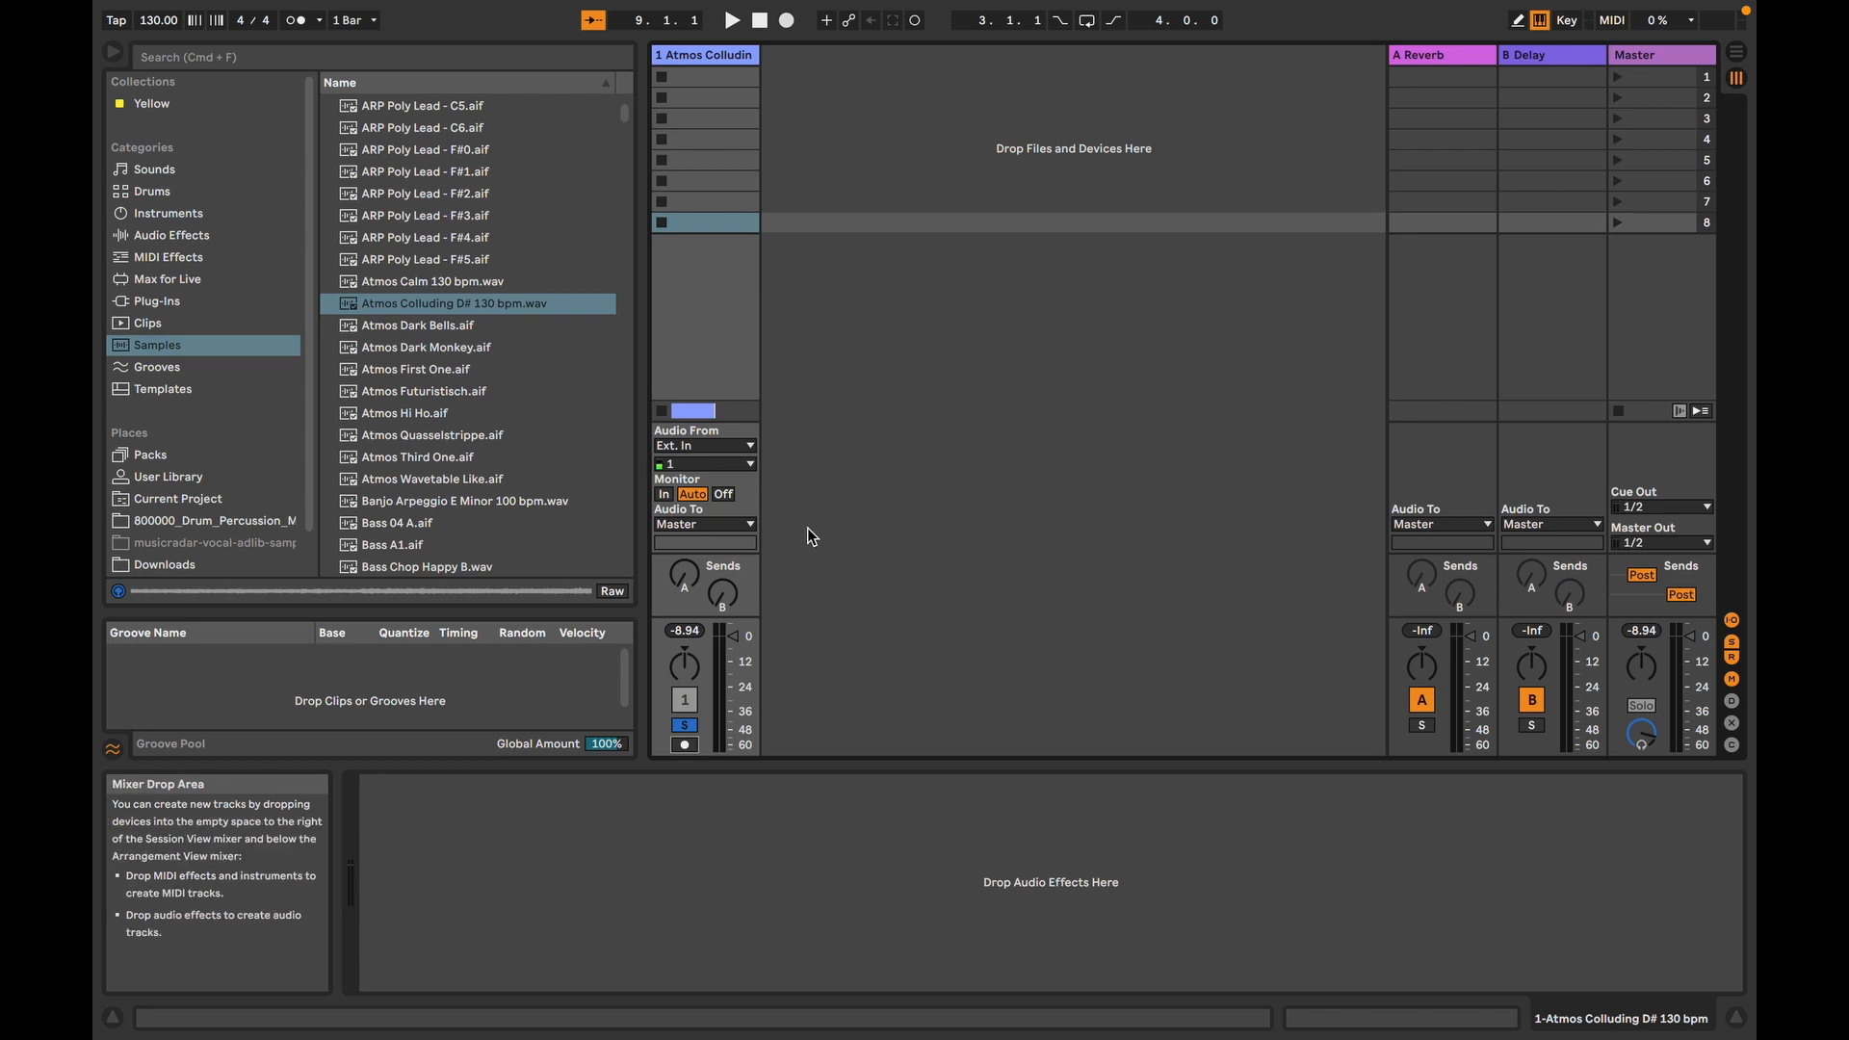
pyautogui.click(685, 726)
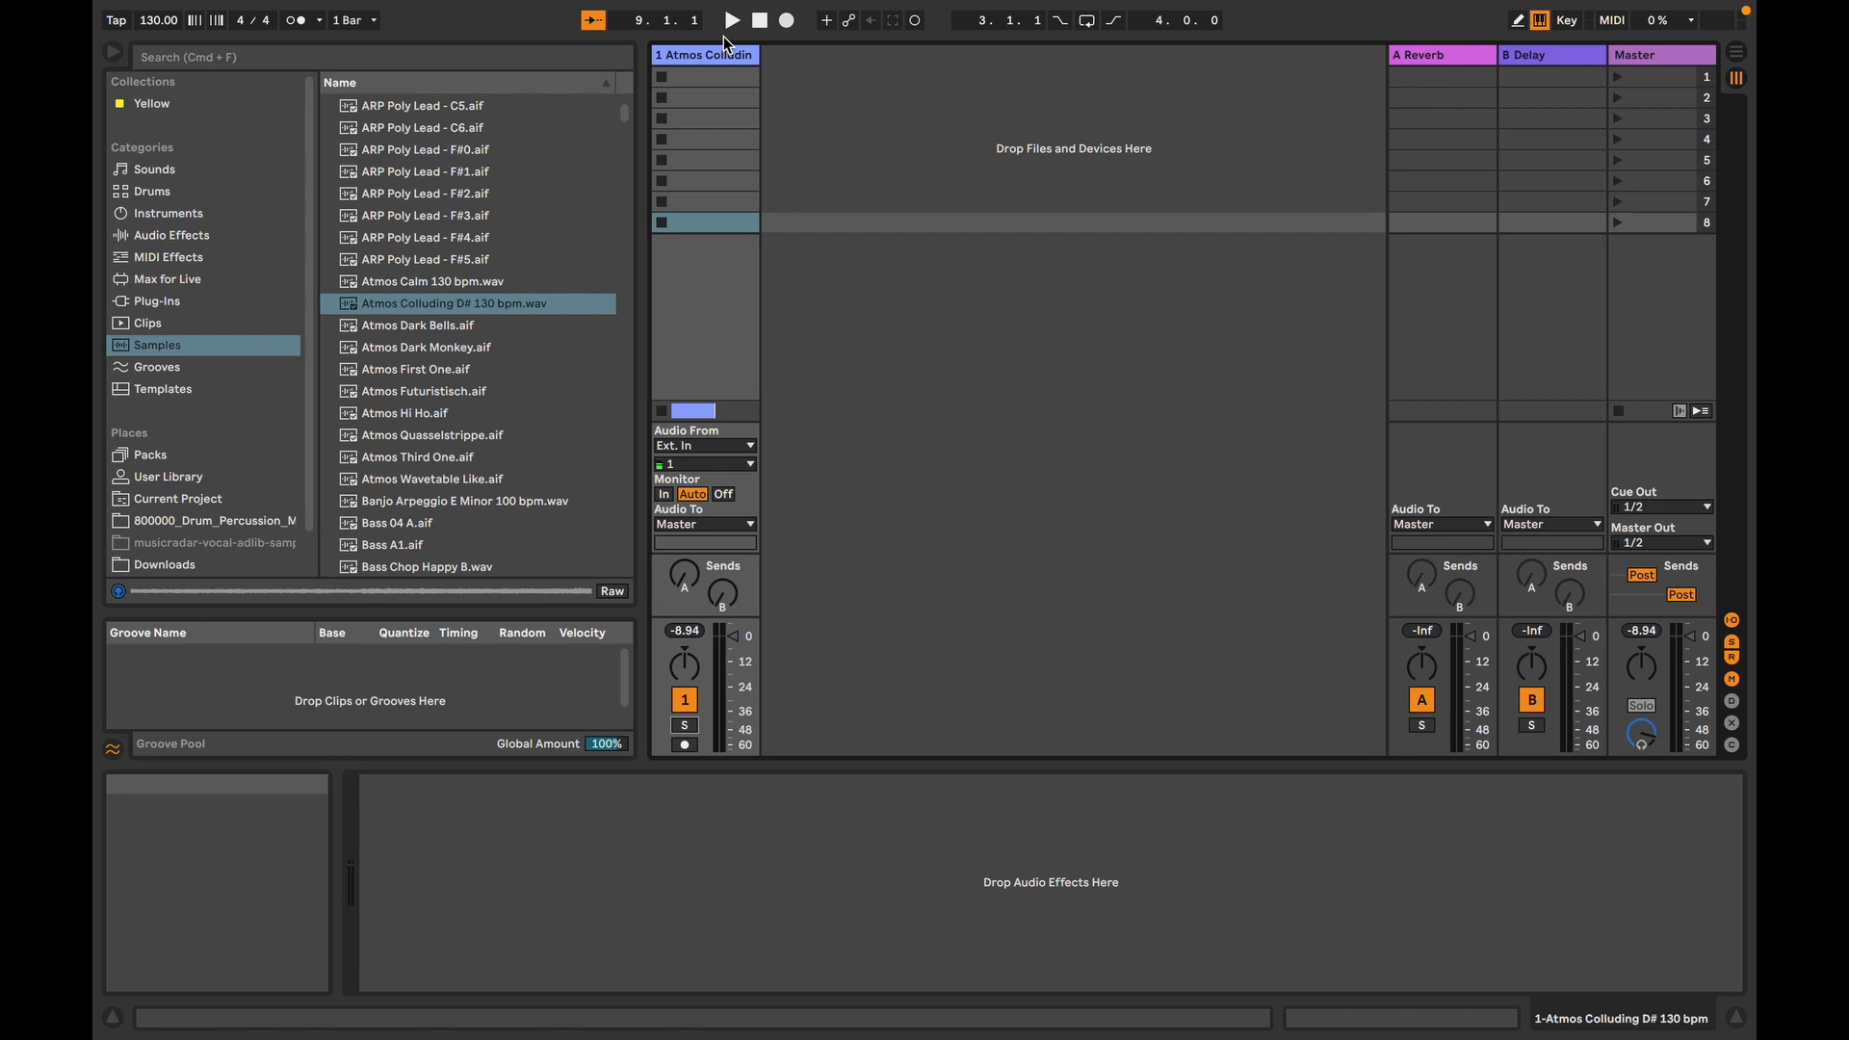
pyautogui.click(685, 725)
pyautogui.click(685, 725)
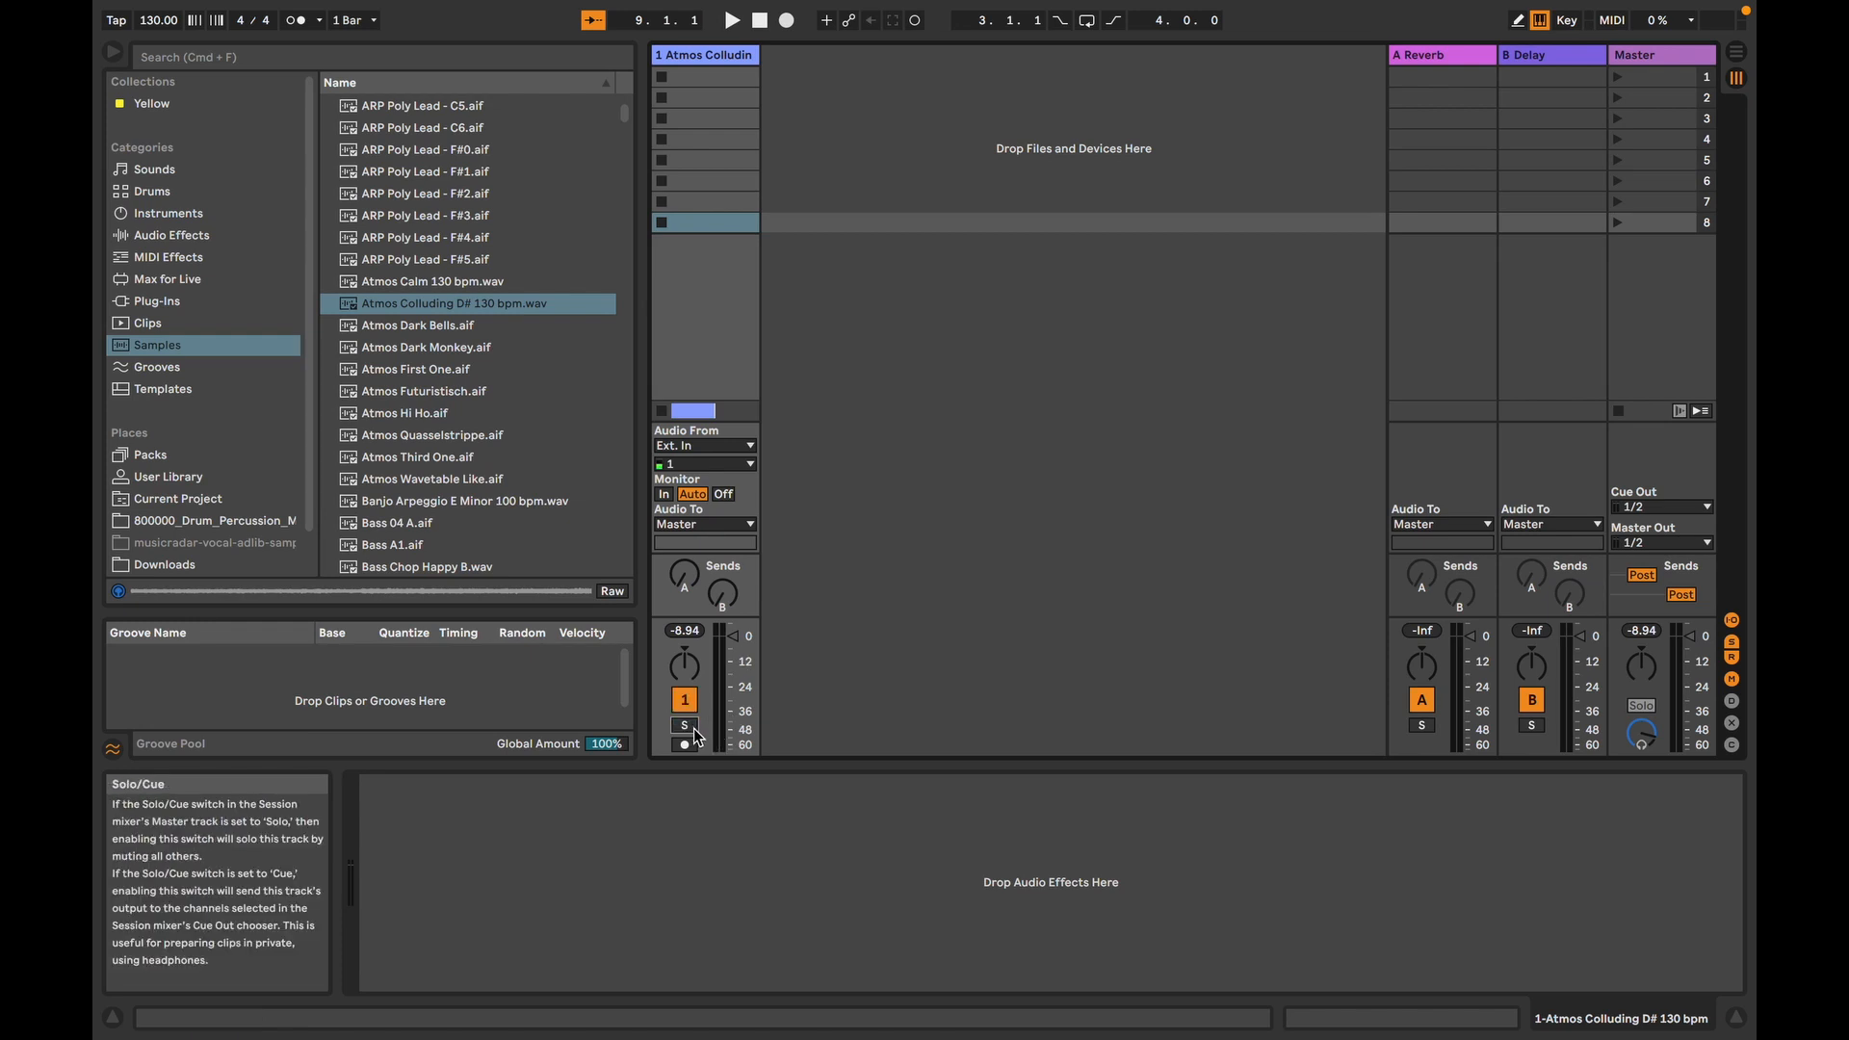
# Step: Keep Ext. In as the track's input, try its monitoring on In, and set monitoring to Off
pyautogui.click(714, 446)
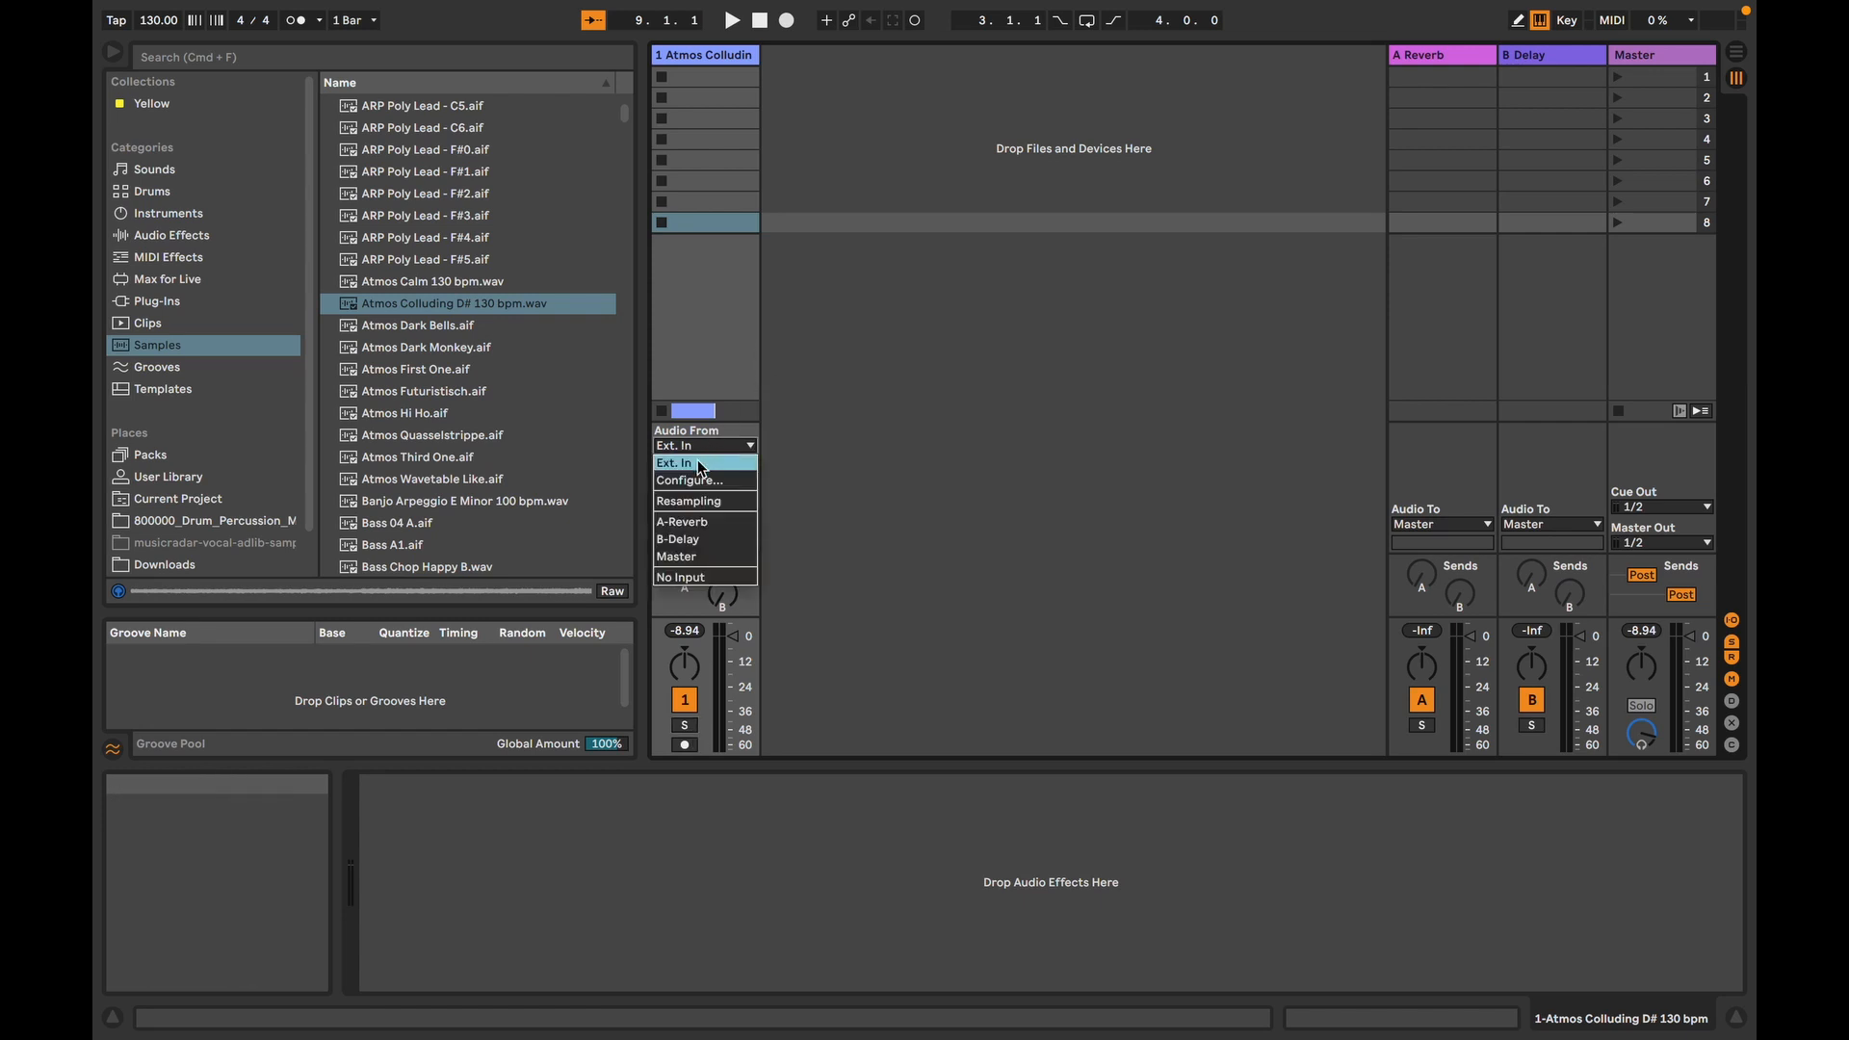
pyautogui.click(699, 461)
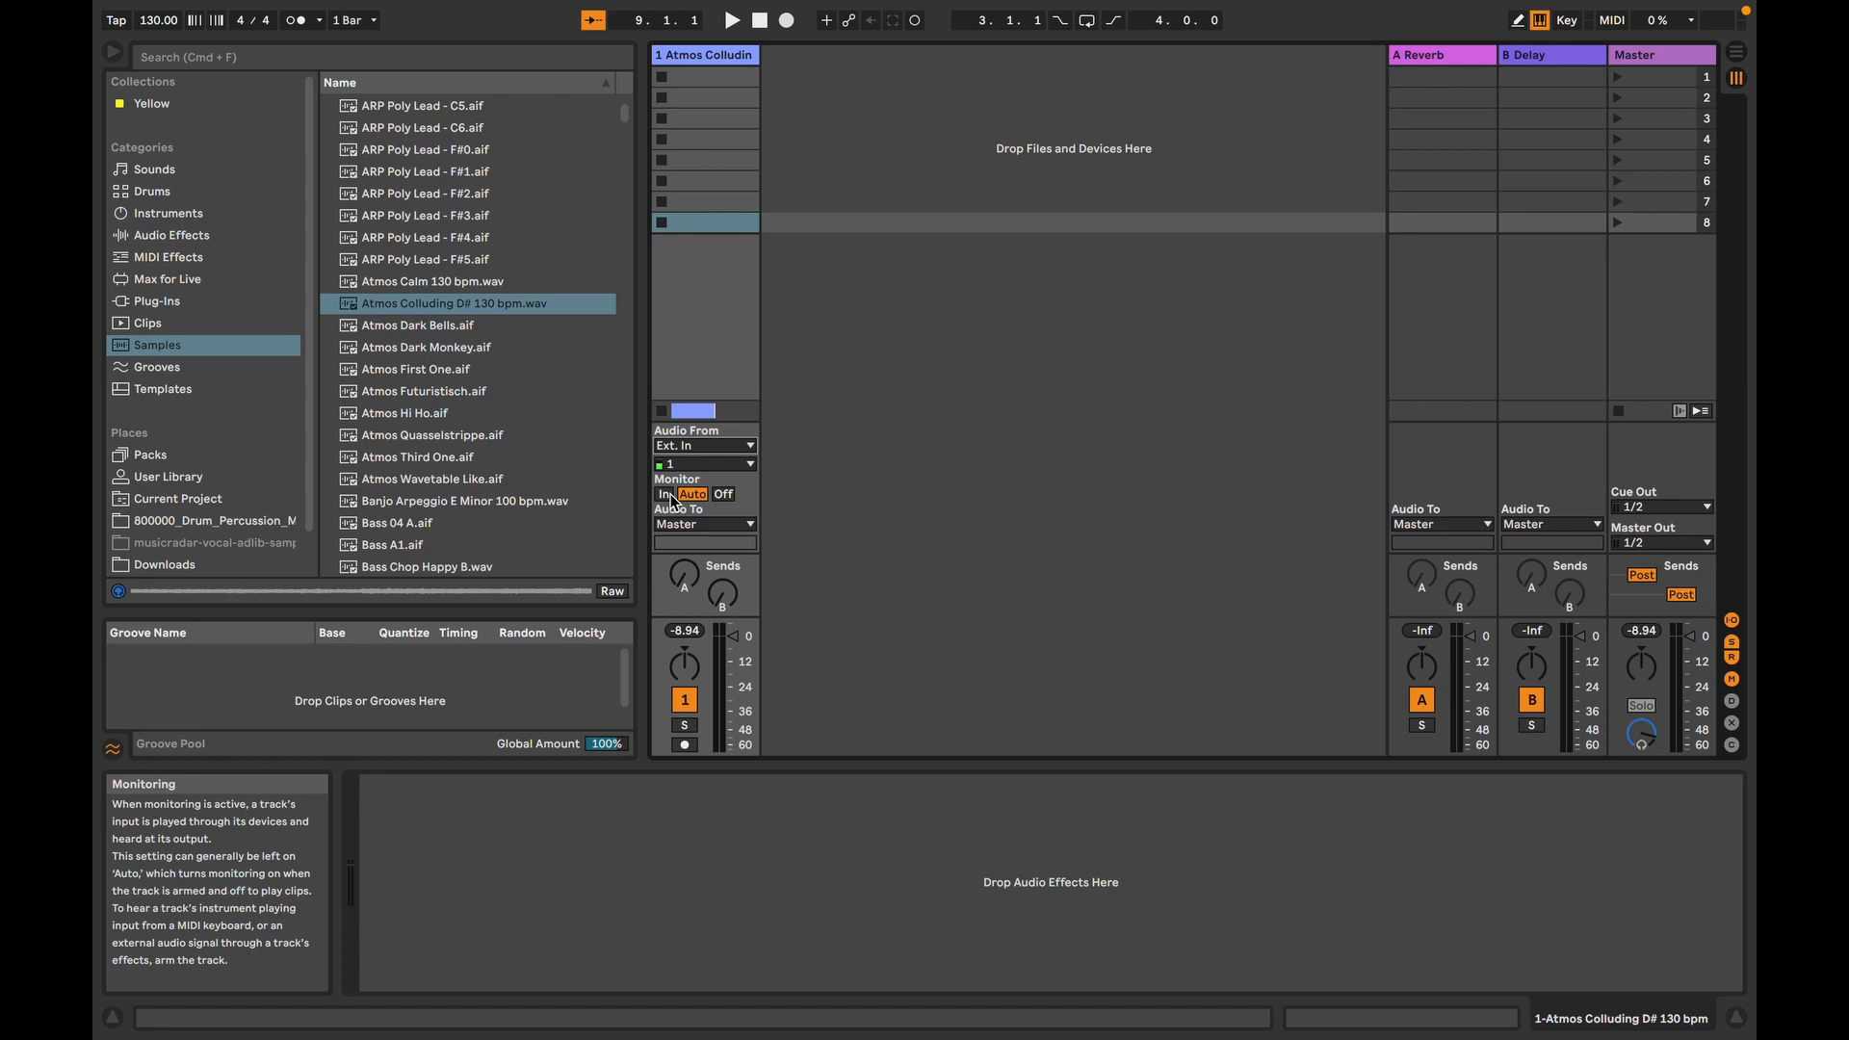
pyautogui.click(670, 495)
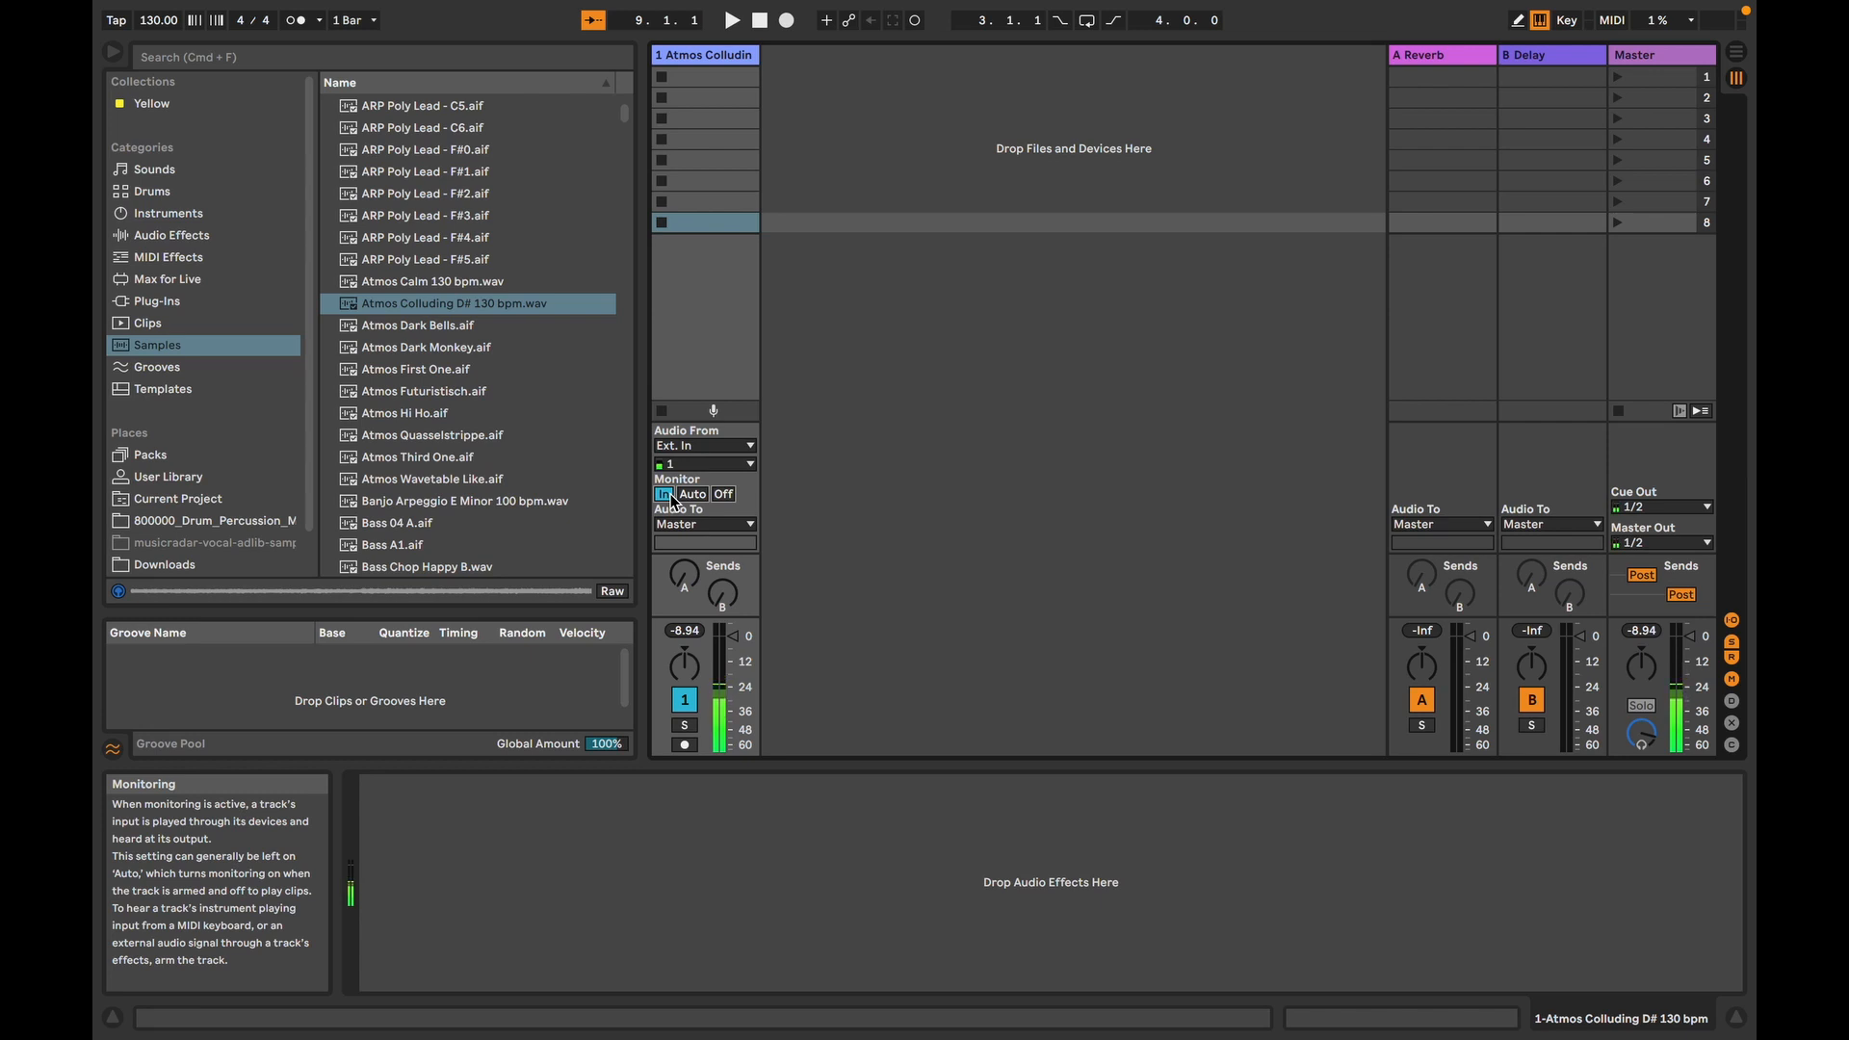
pyautogui.click(730, 498)
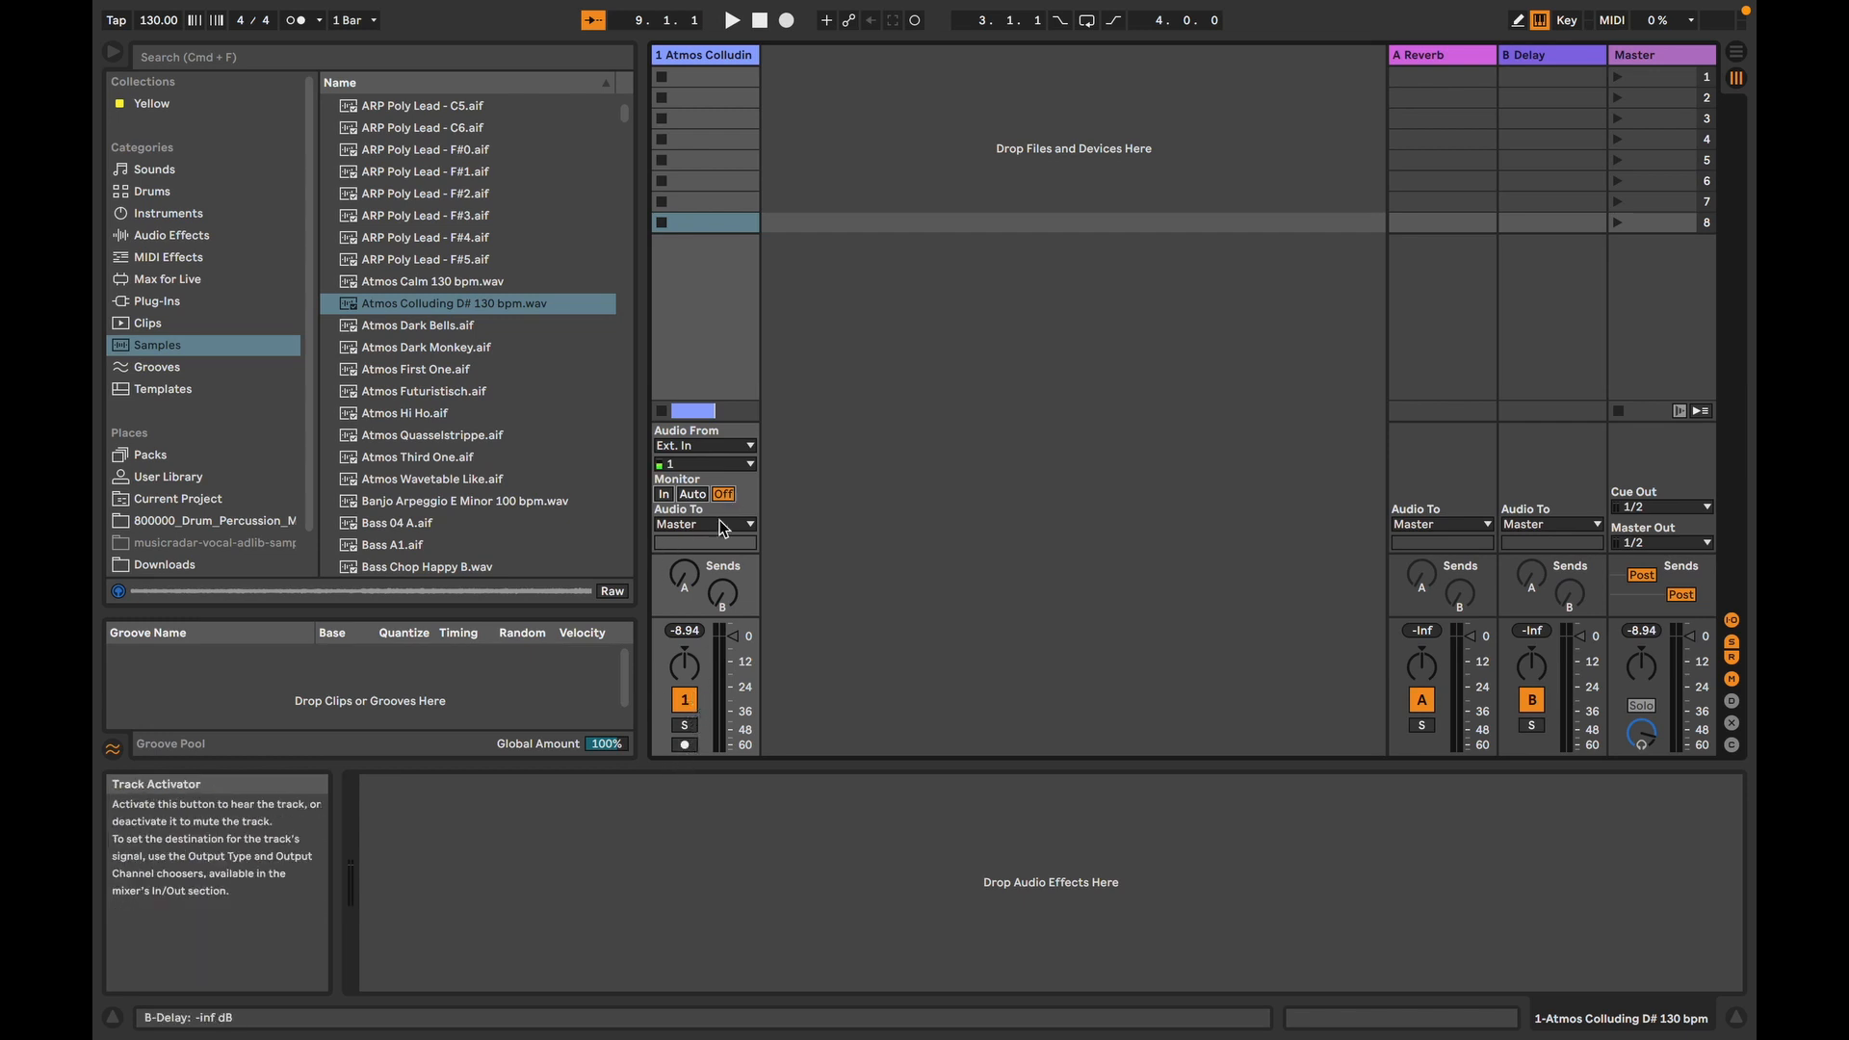
# Step: Arm the track and record external audio over the Atmos Colluding clip in Arrangement View, from bar 1 to about bar 9
pyautogui.click(685, 746)
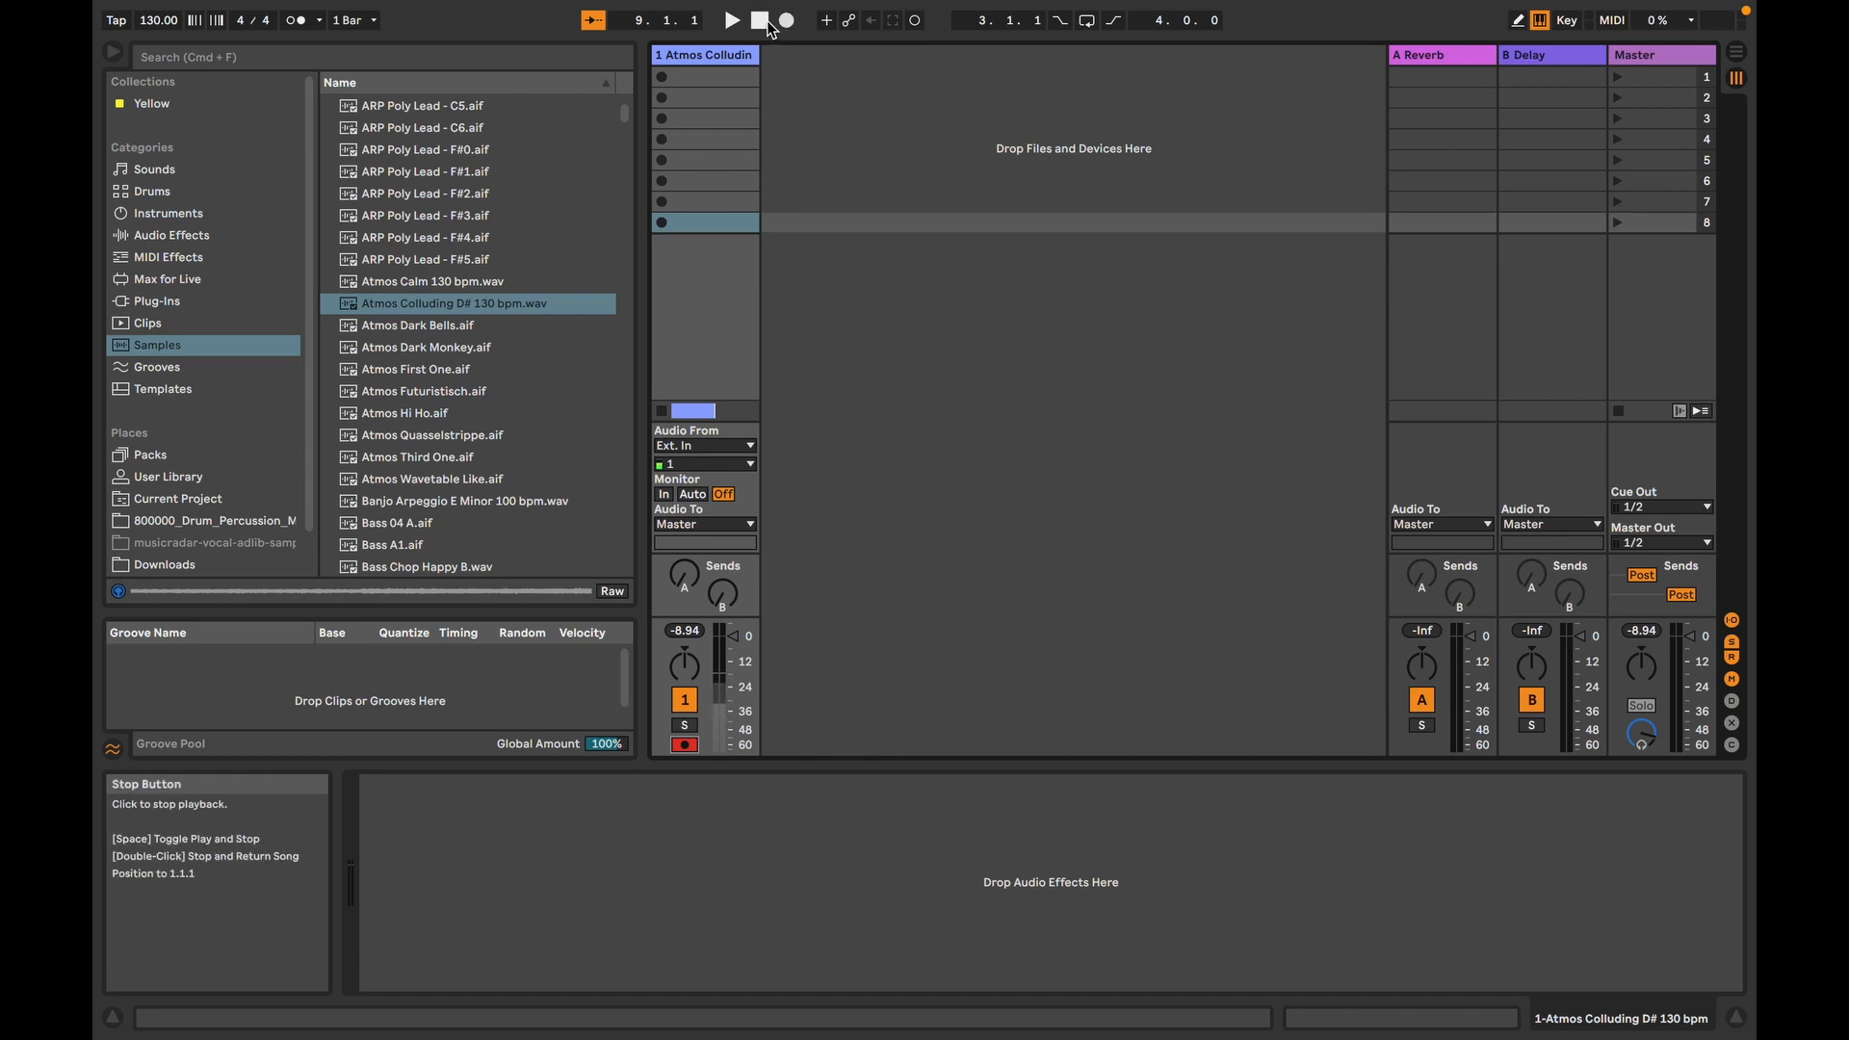
pyautogui.press('Tab')
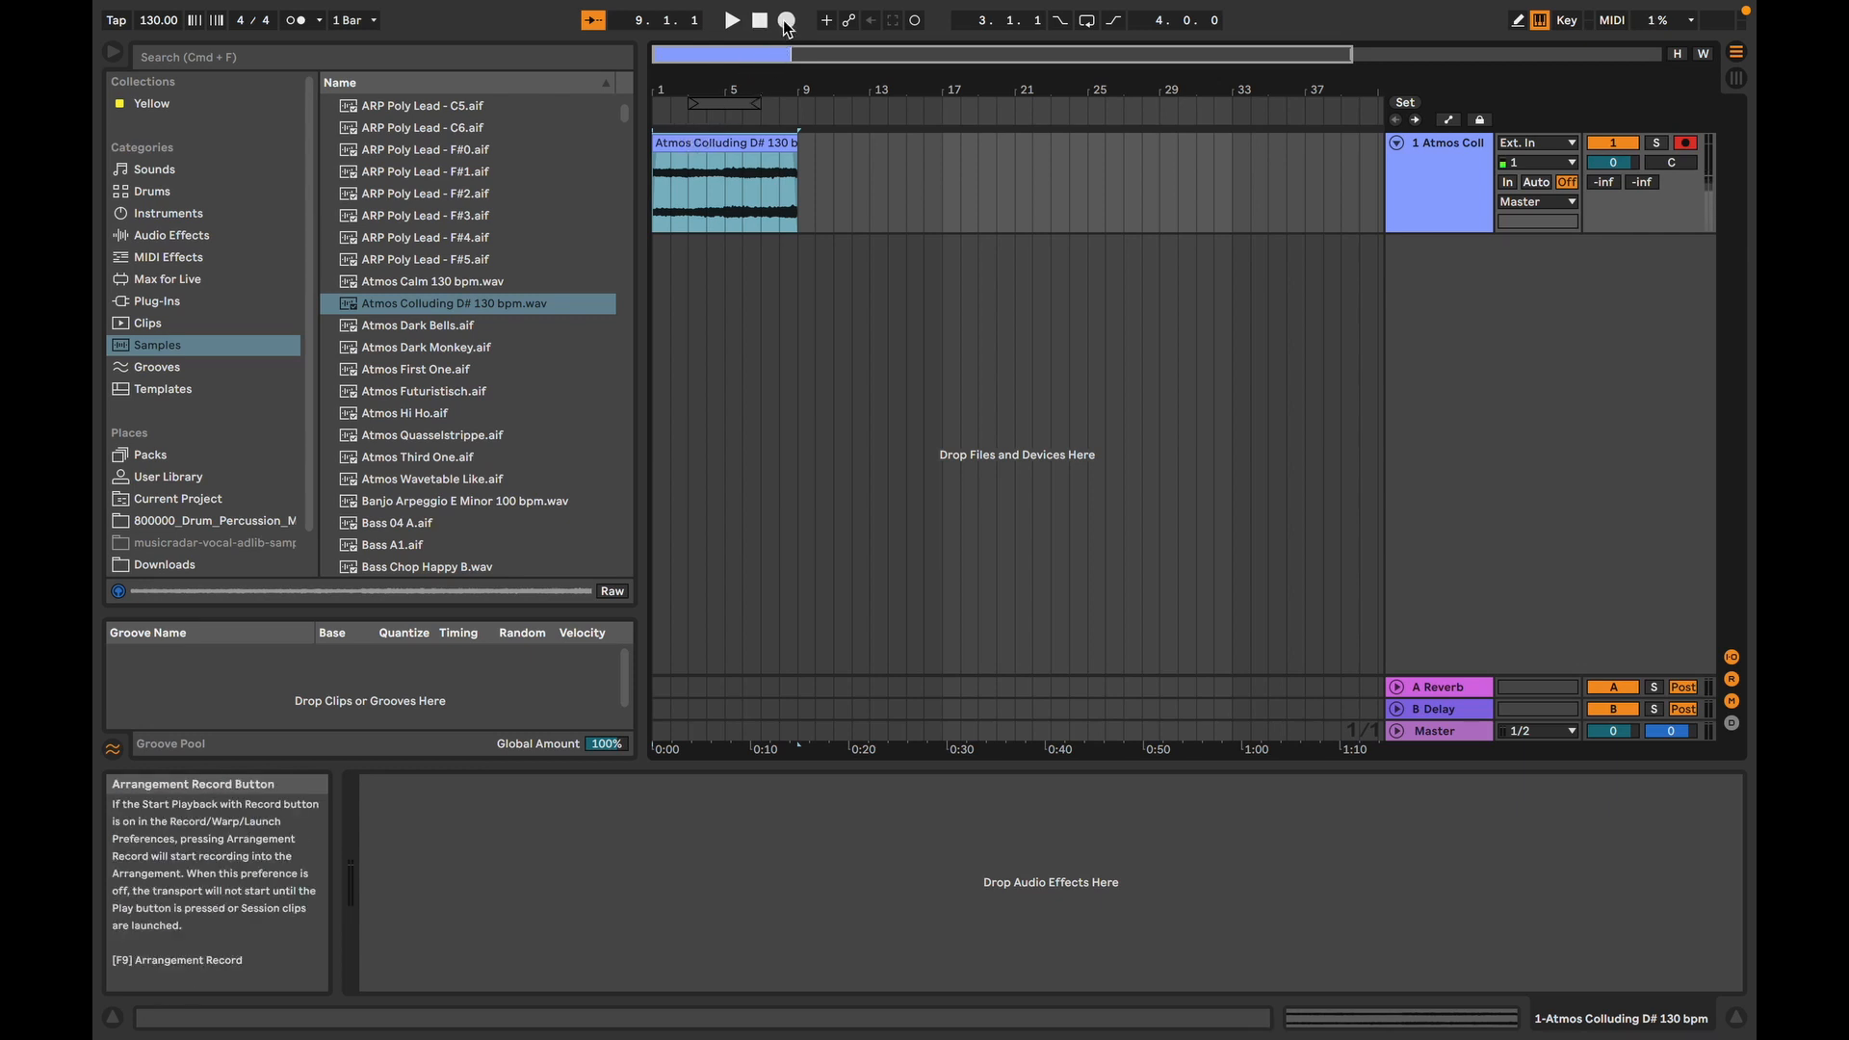
pyautogui.click(786, 21)
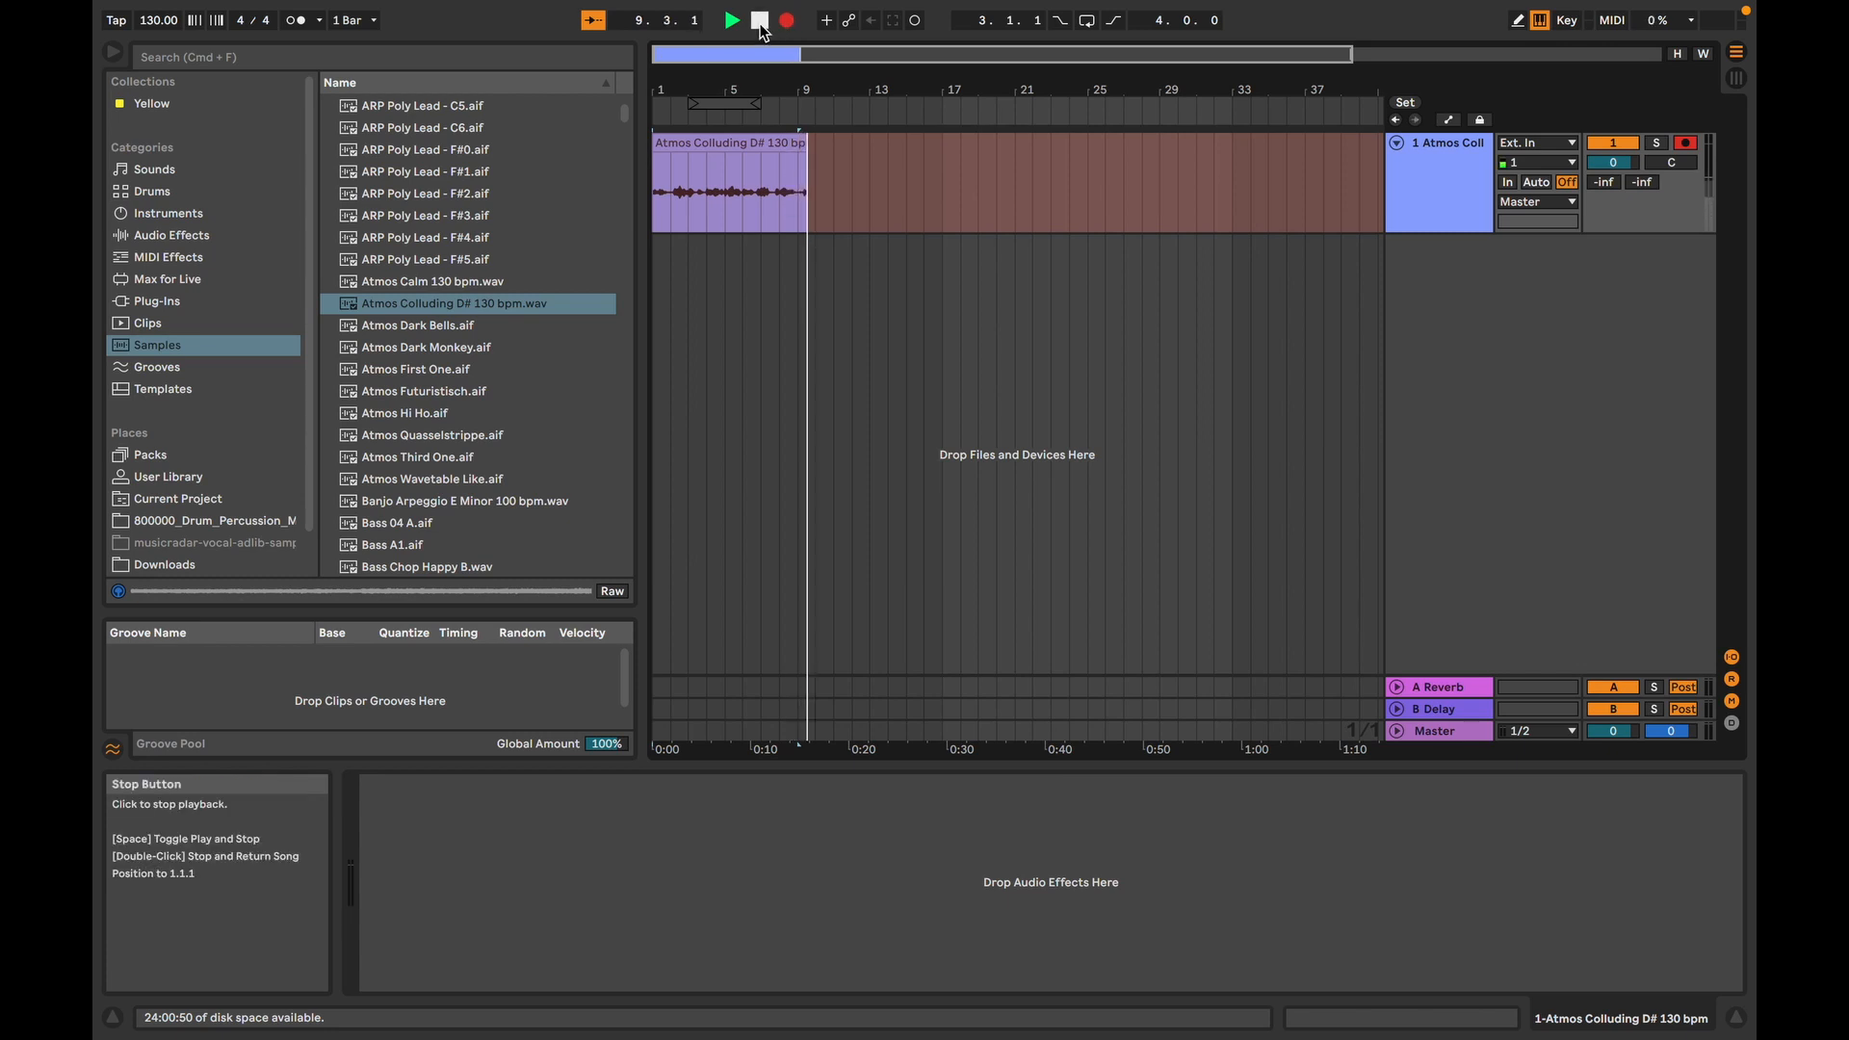
pyautogui.click(760, 20)
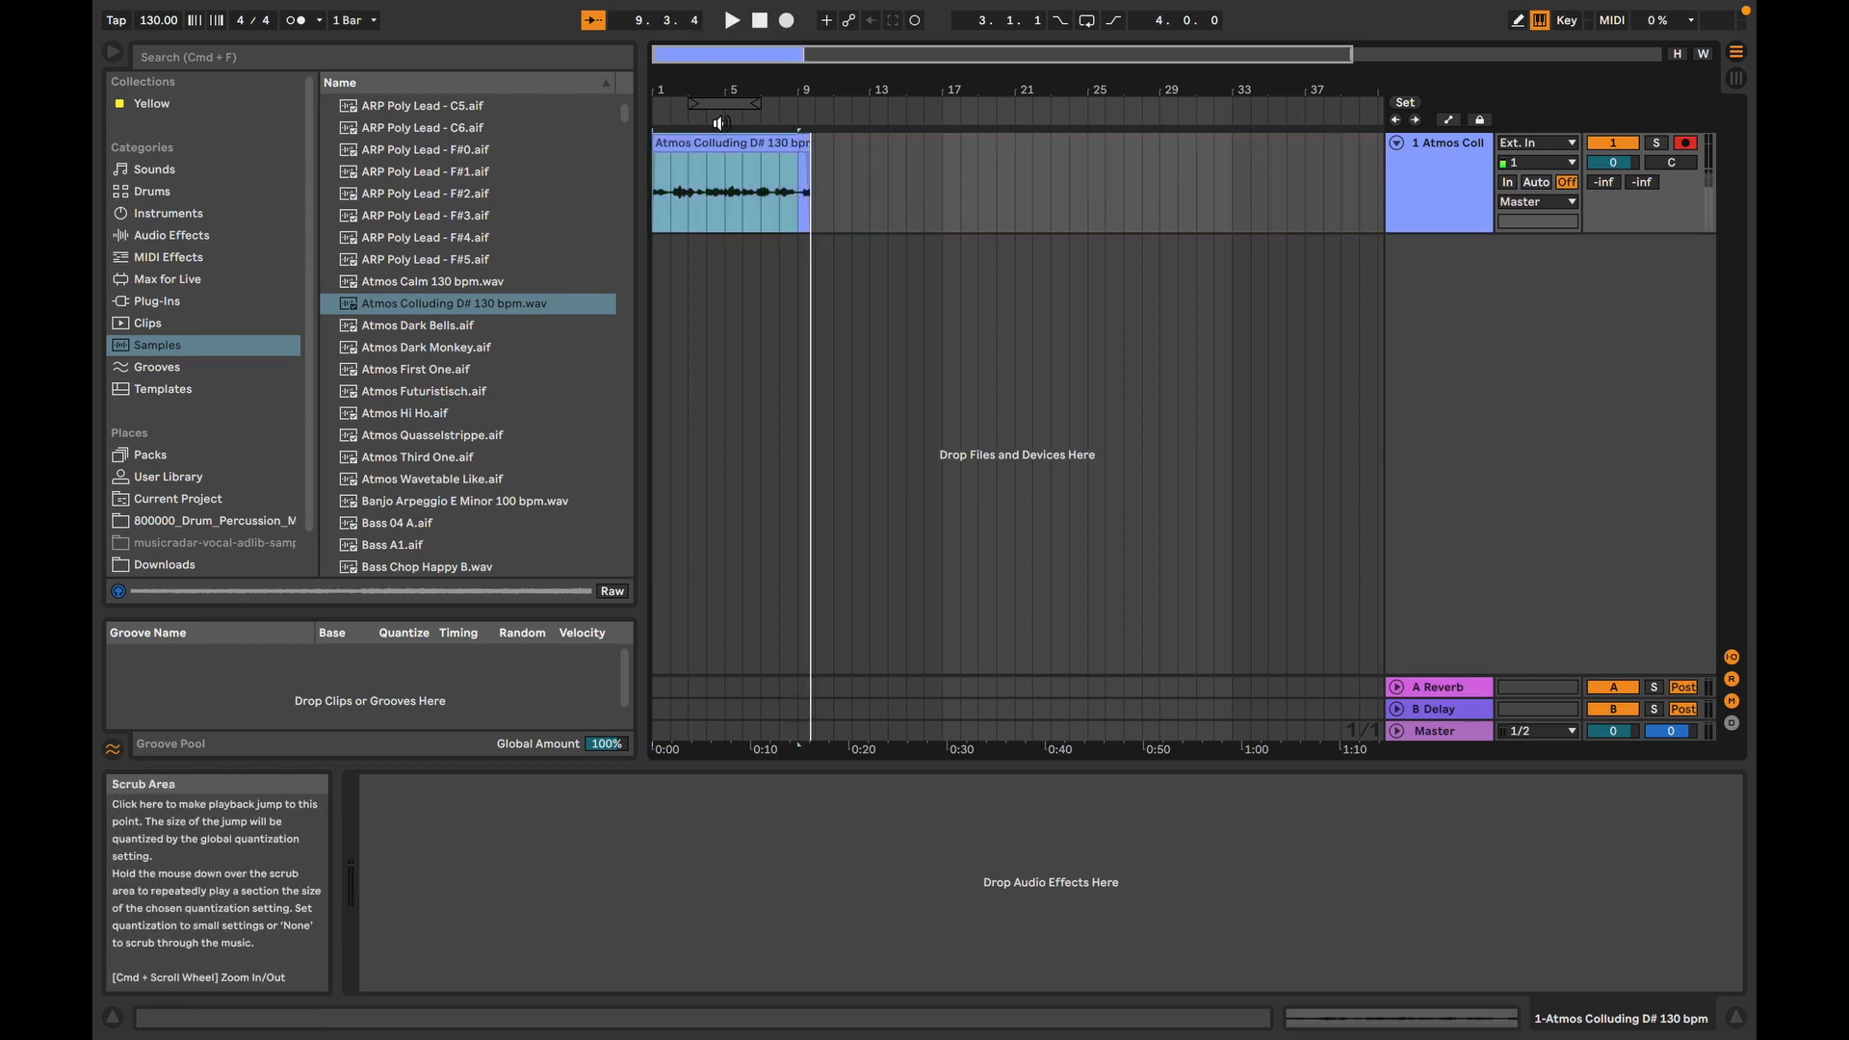
# Step: Play back part of the newly recorded clip, stop playback and return to the start of the arrangement
pyautogui.press('space')
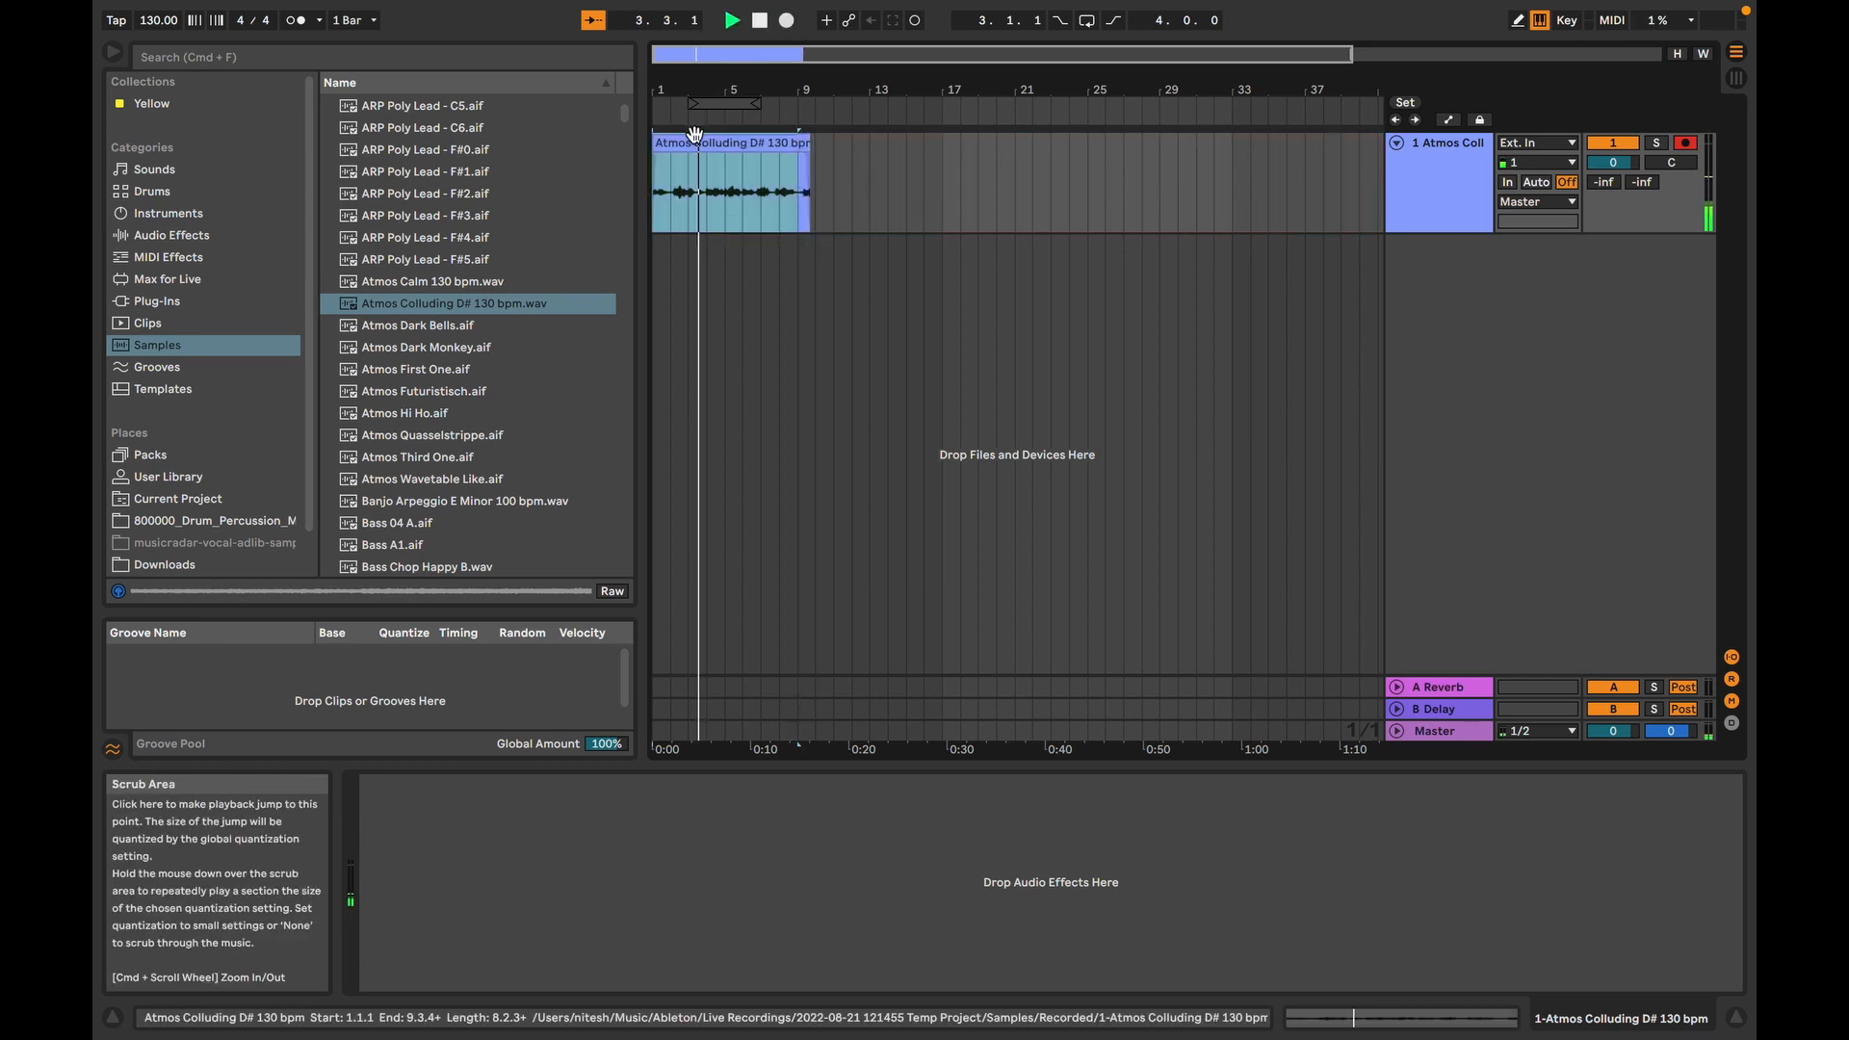
pyautogui.click(760, 20)
pyautogui.click(1456, 204)
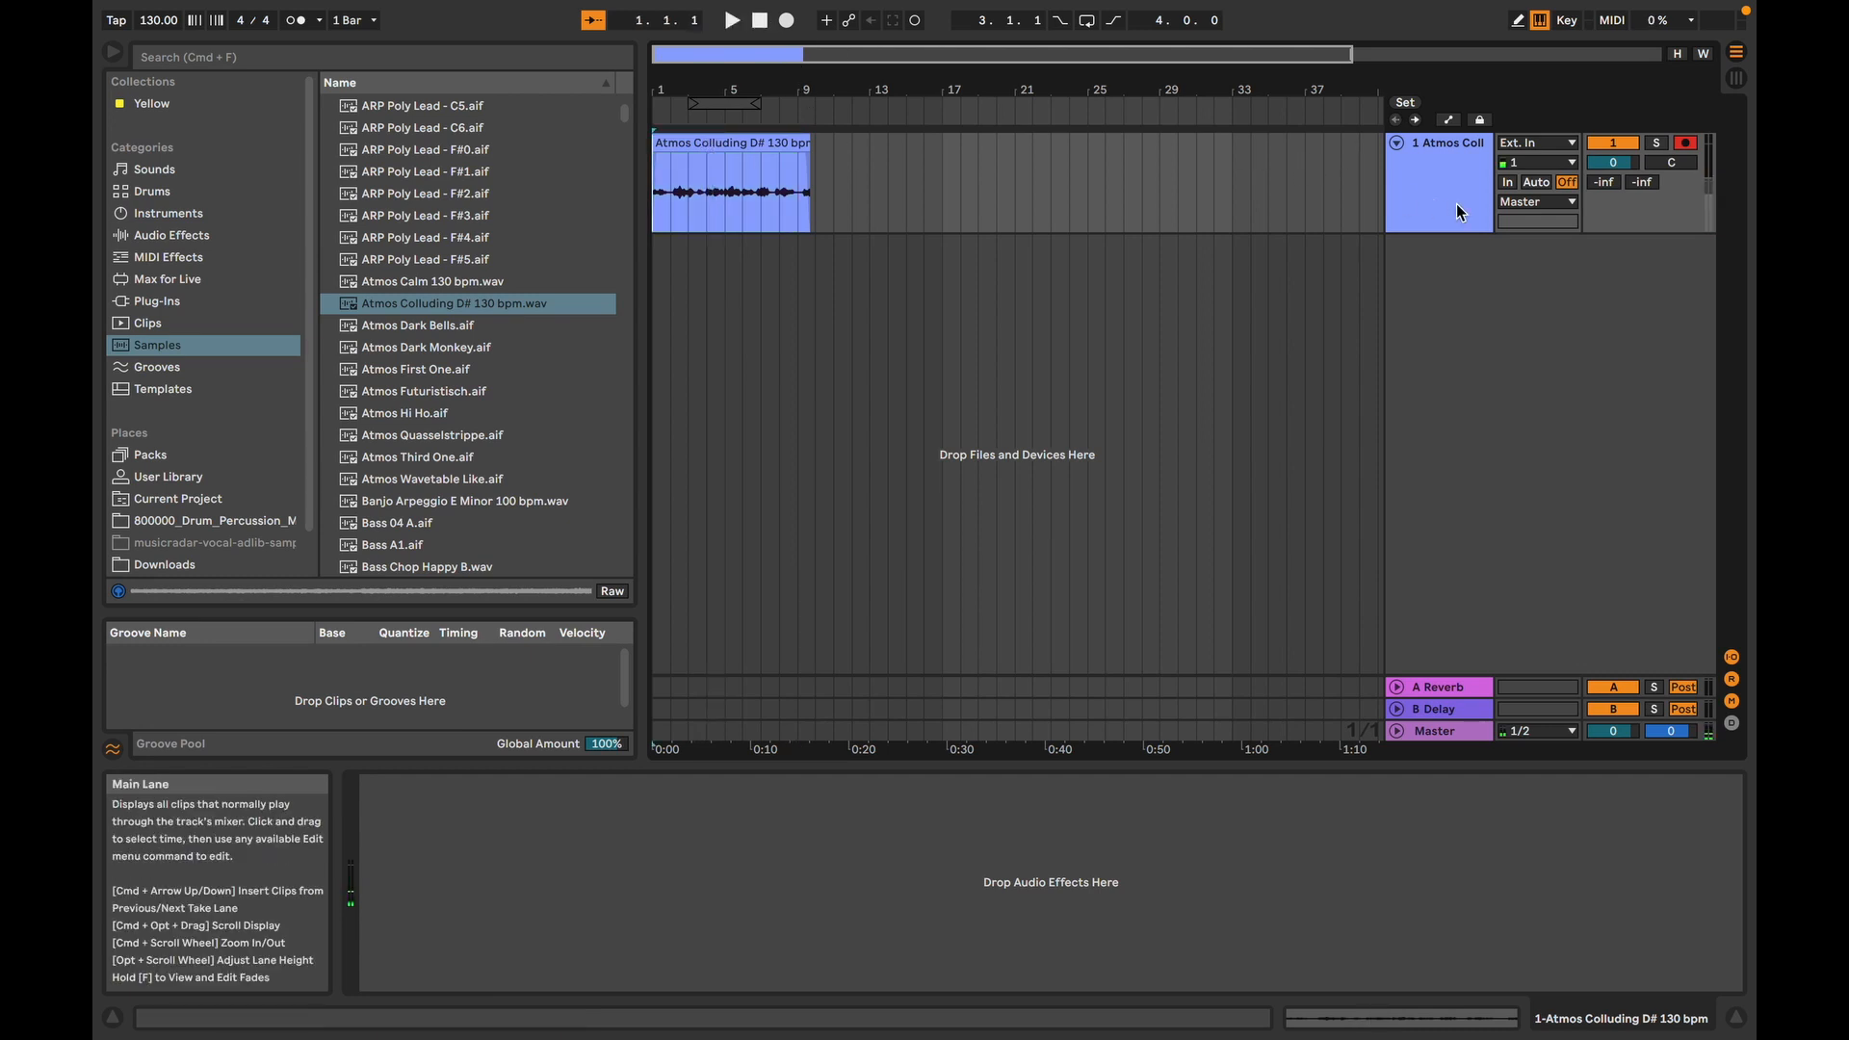
# Step: Set the track's monitoring to Auto, play from the start, switch its input to No Input and stop playback
pyautogui.click(1531, 182)
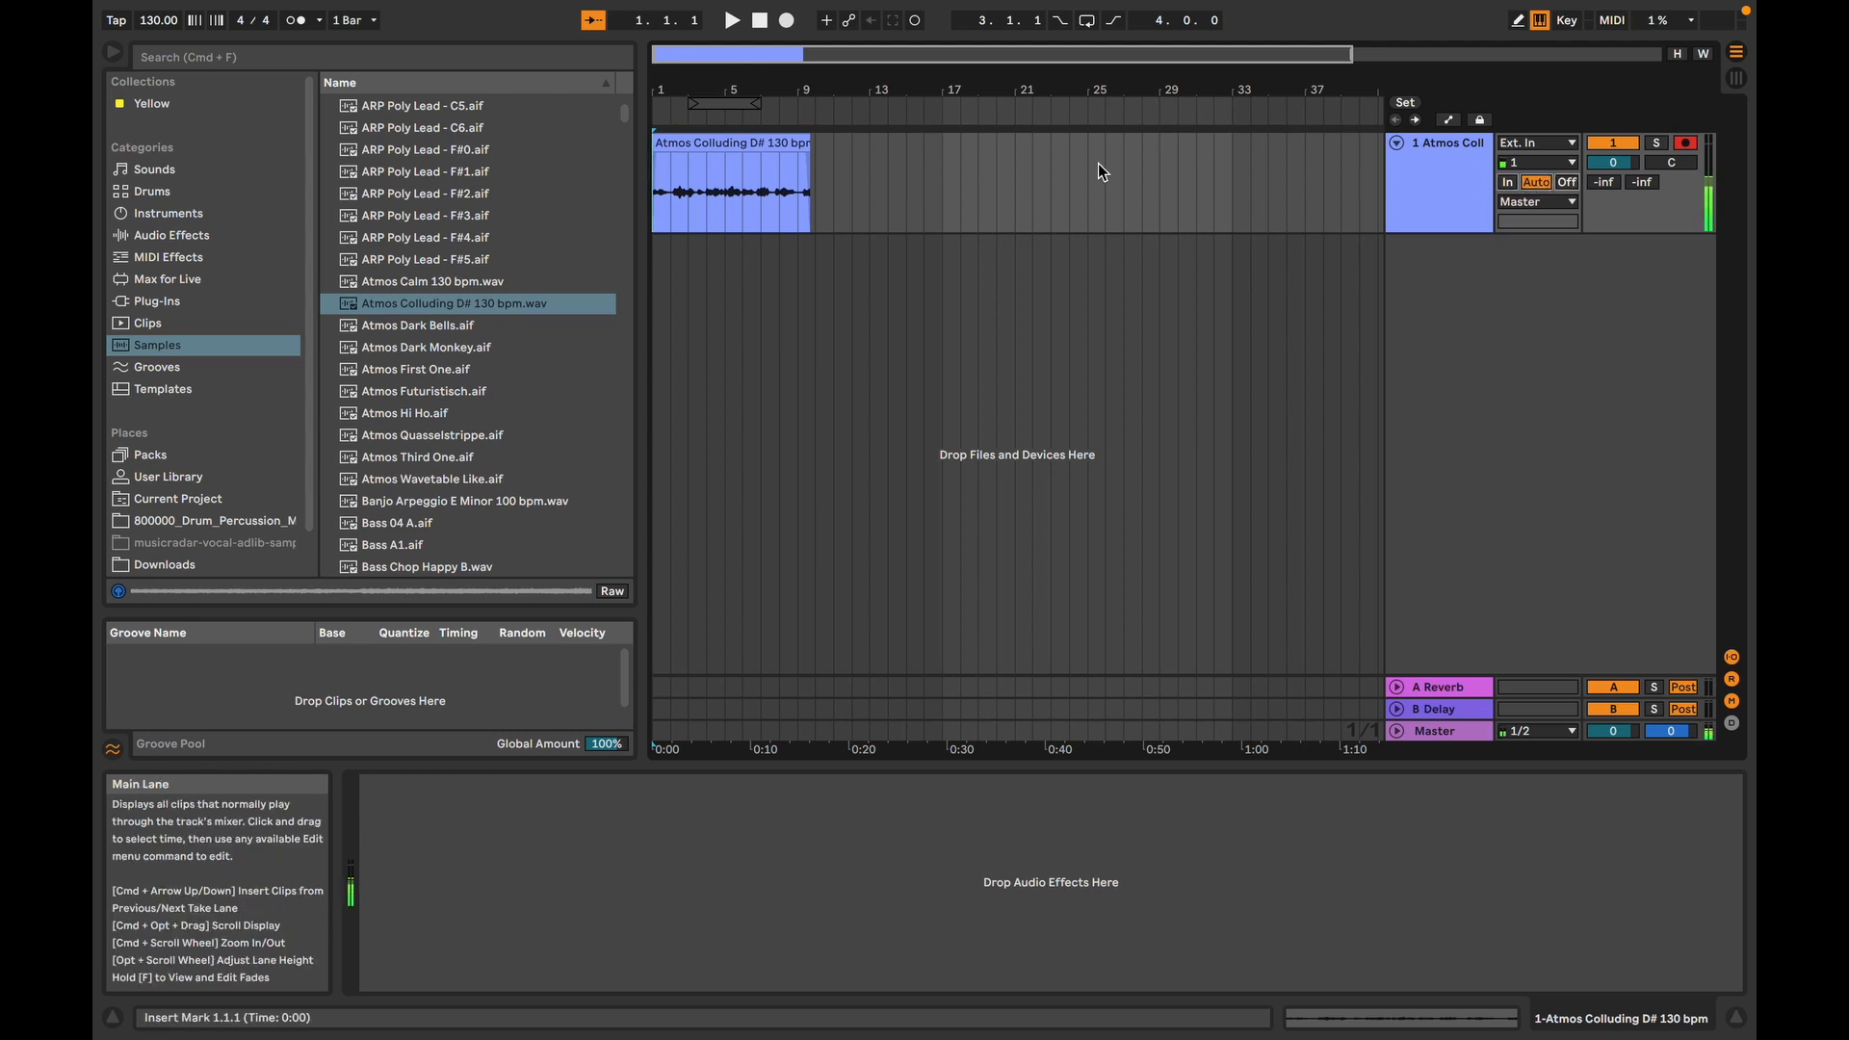
pyautogui.click(661, 121)
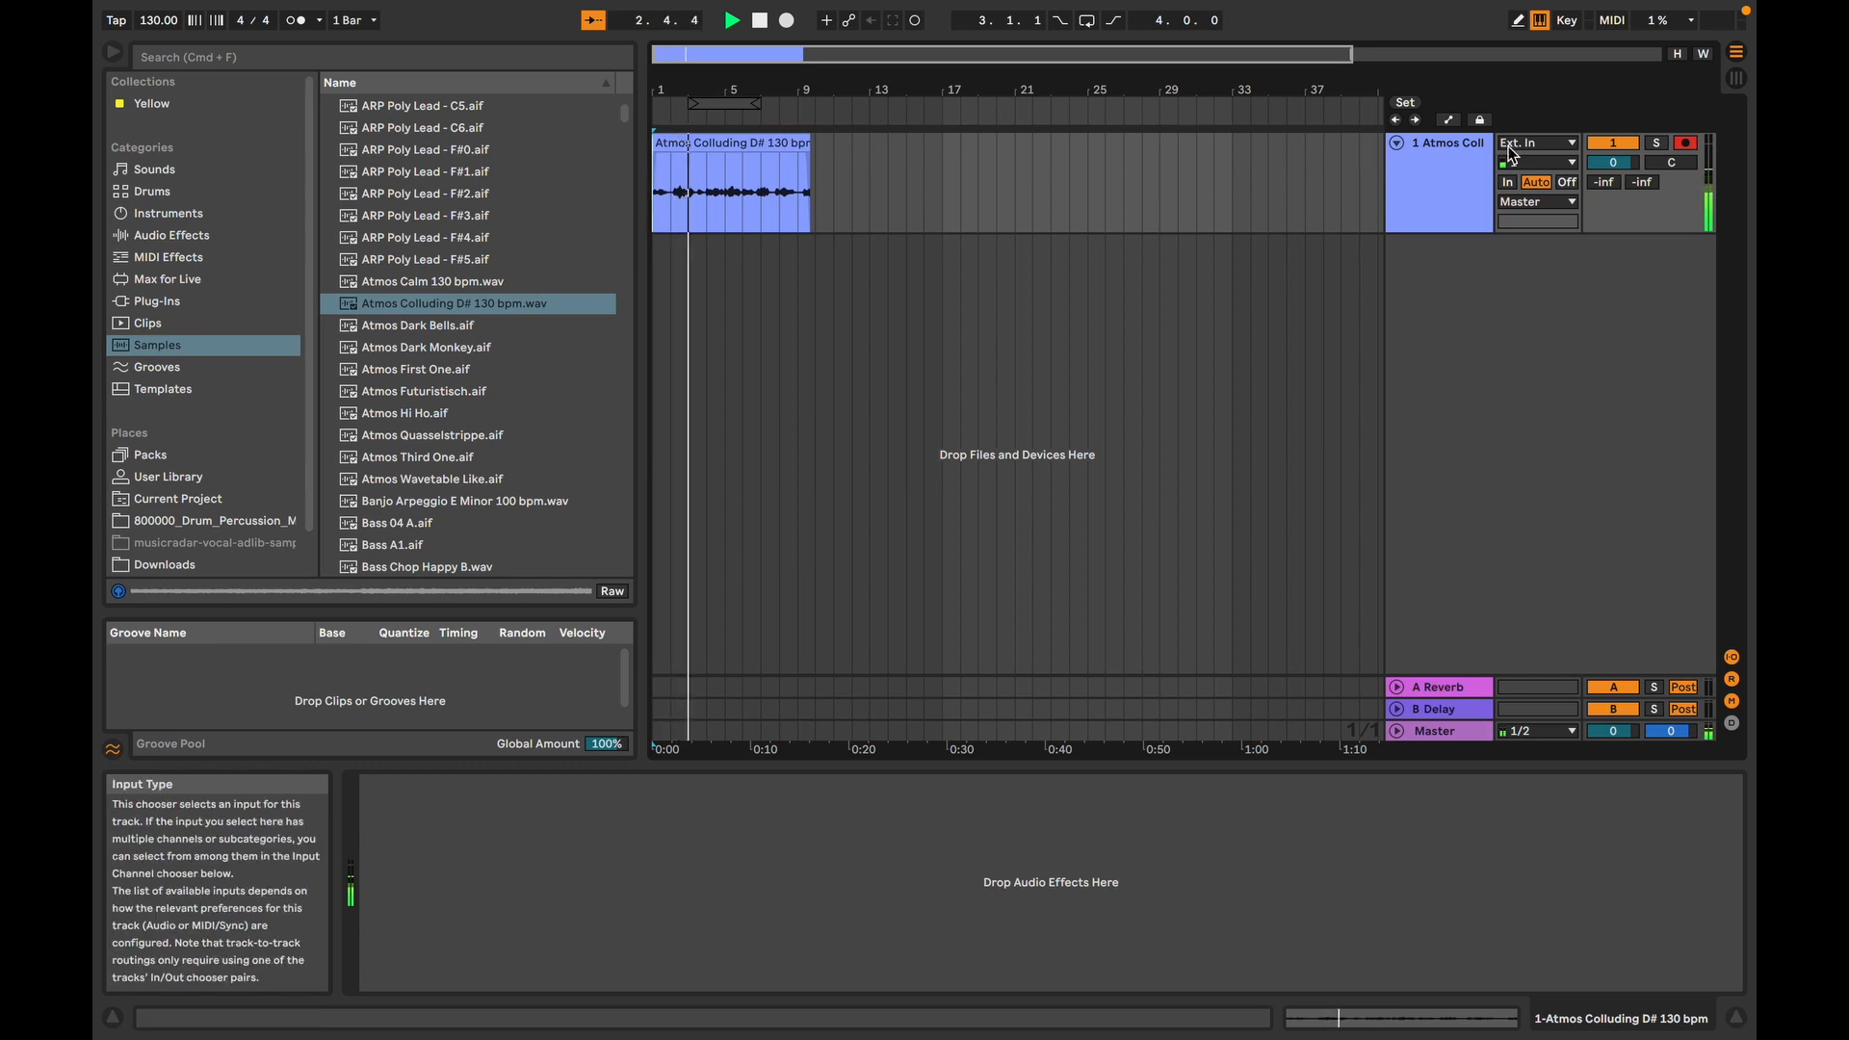
pyautogui.click(1545, 143)
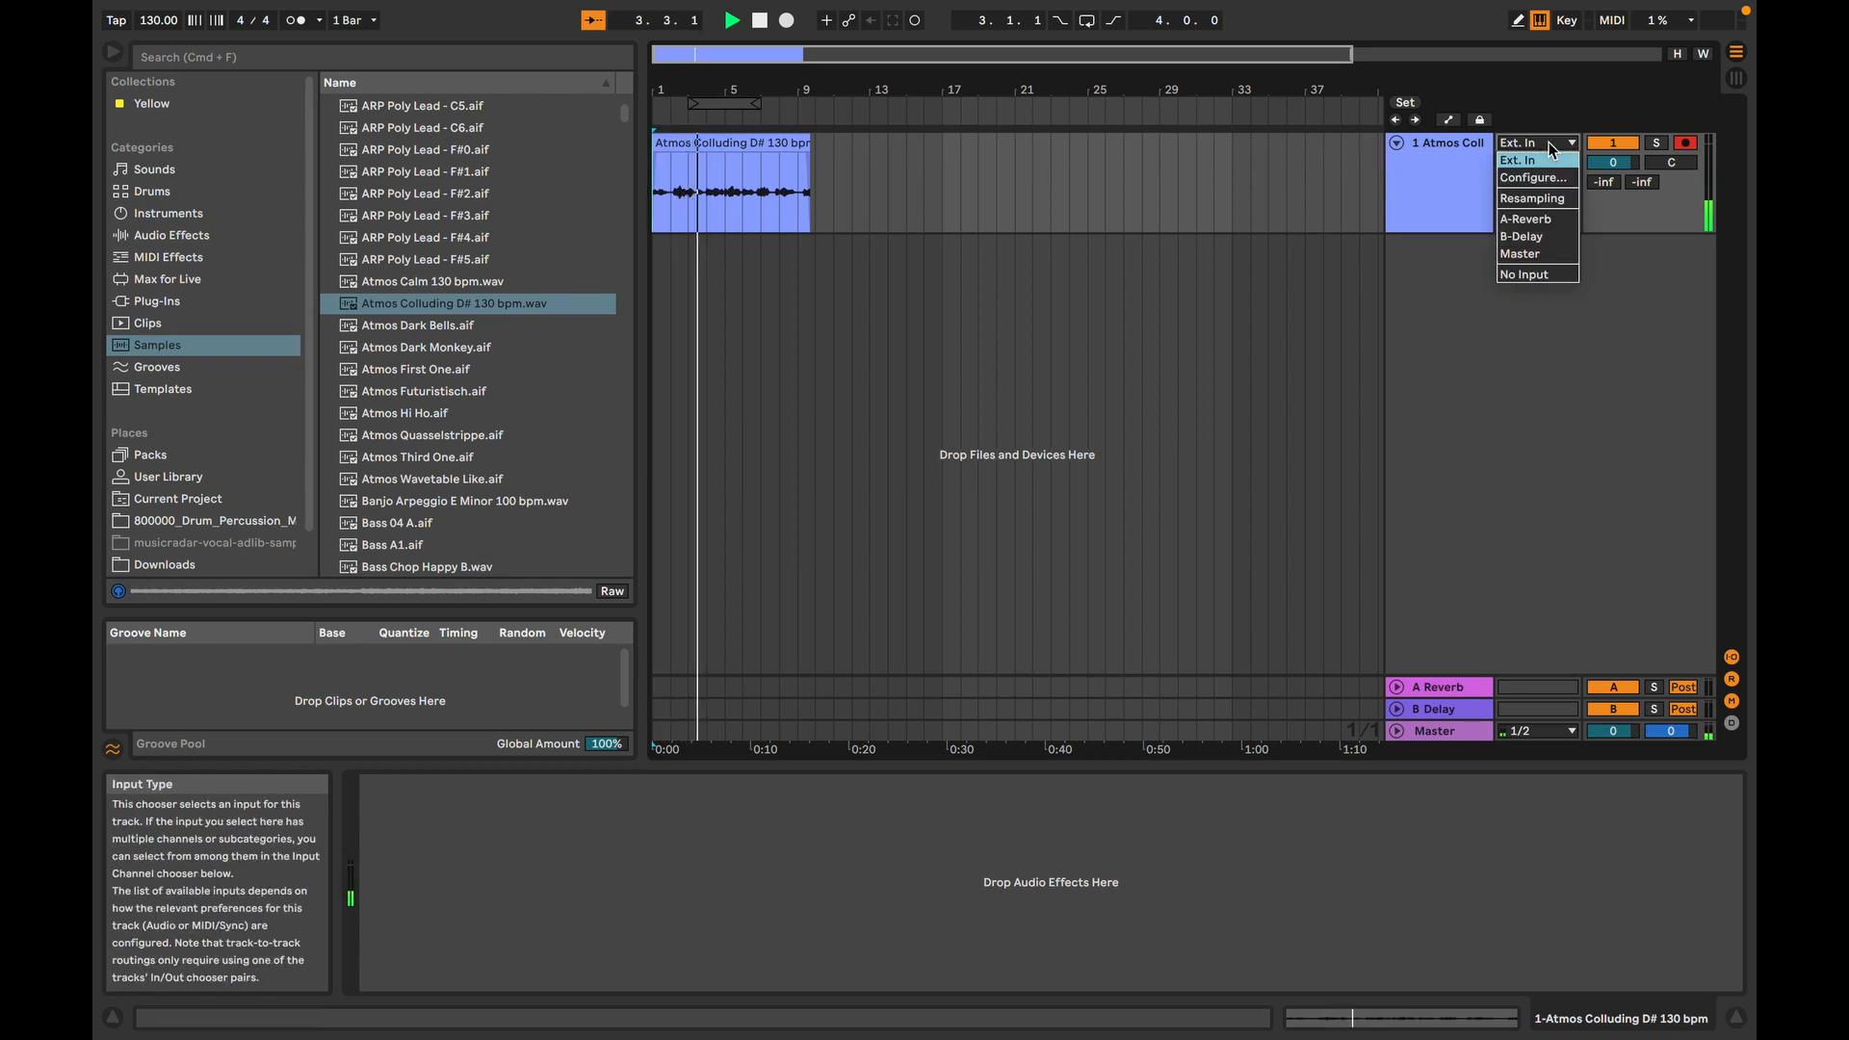
pyautogui.click(1534, 273)
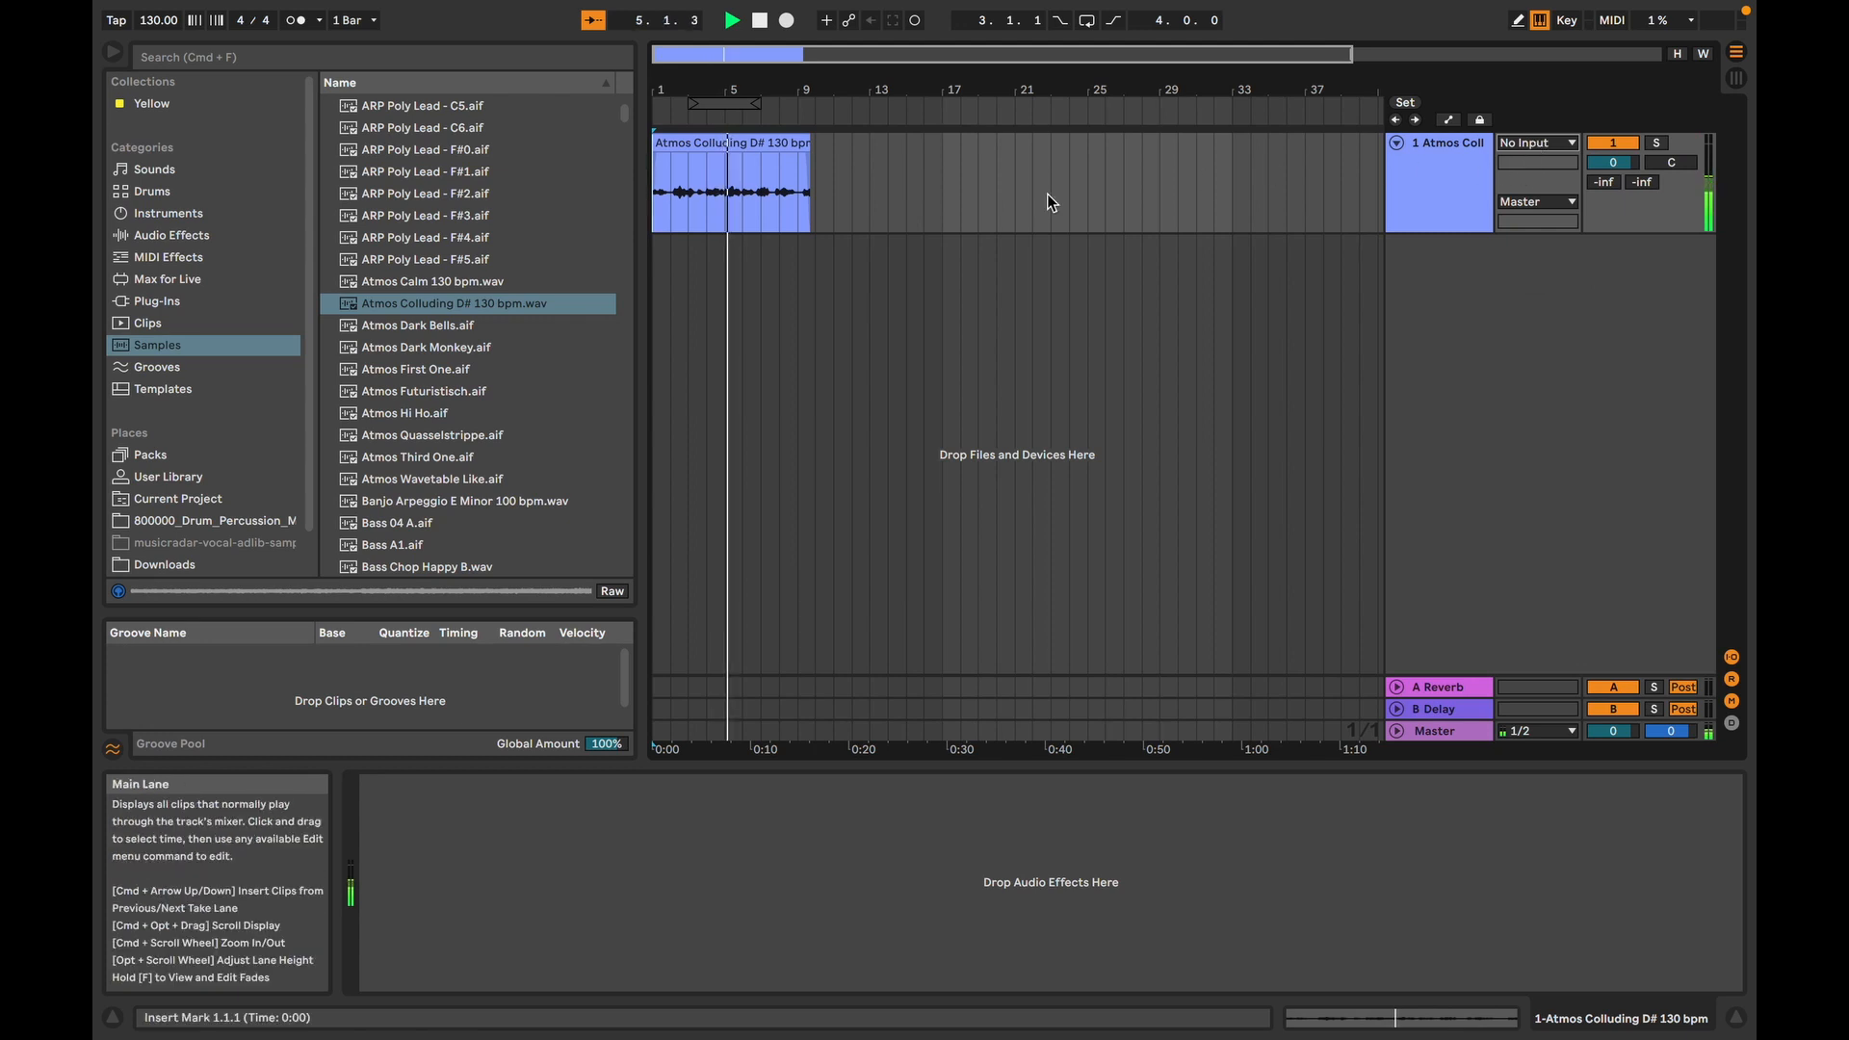
pyautogui.click(760, 23)
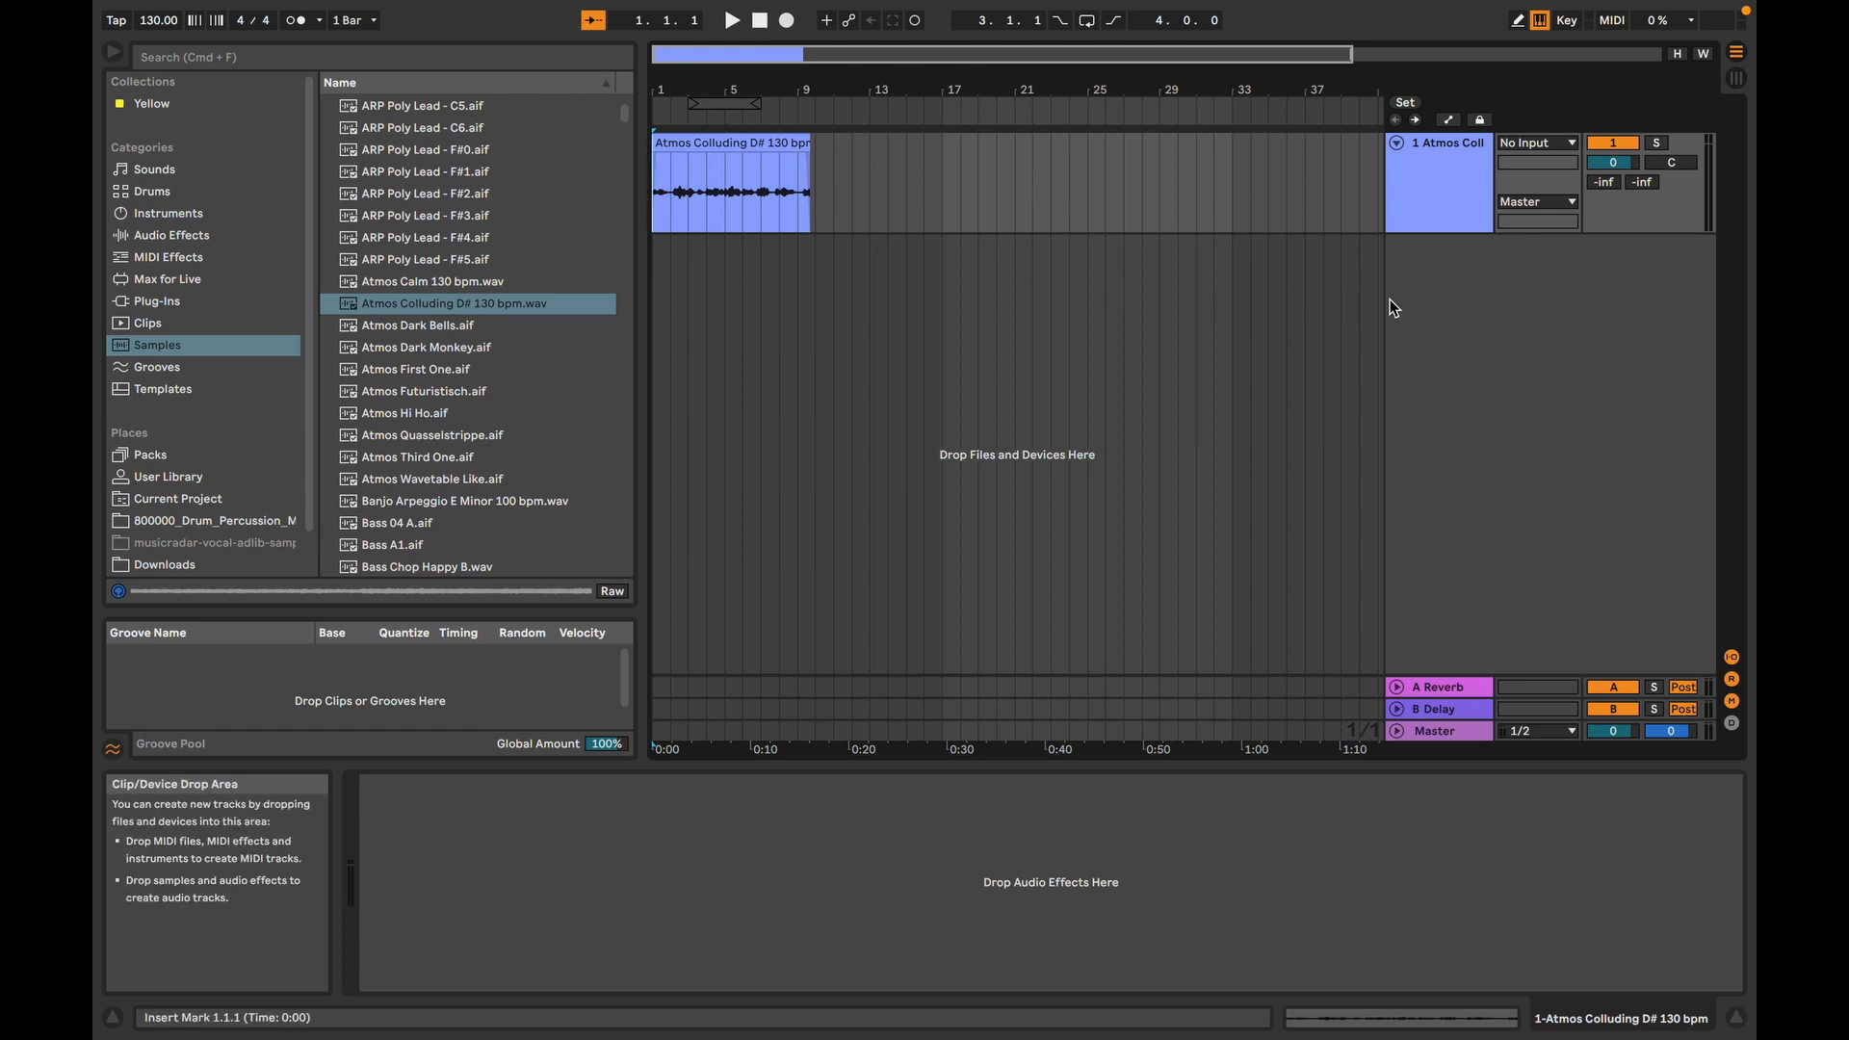
# Step: Insert three MIDI tracks below the Atmos Colluding track
pyautogui.rightClick(1431, 298)
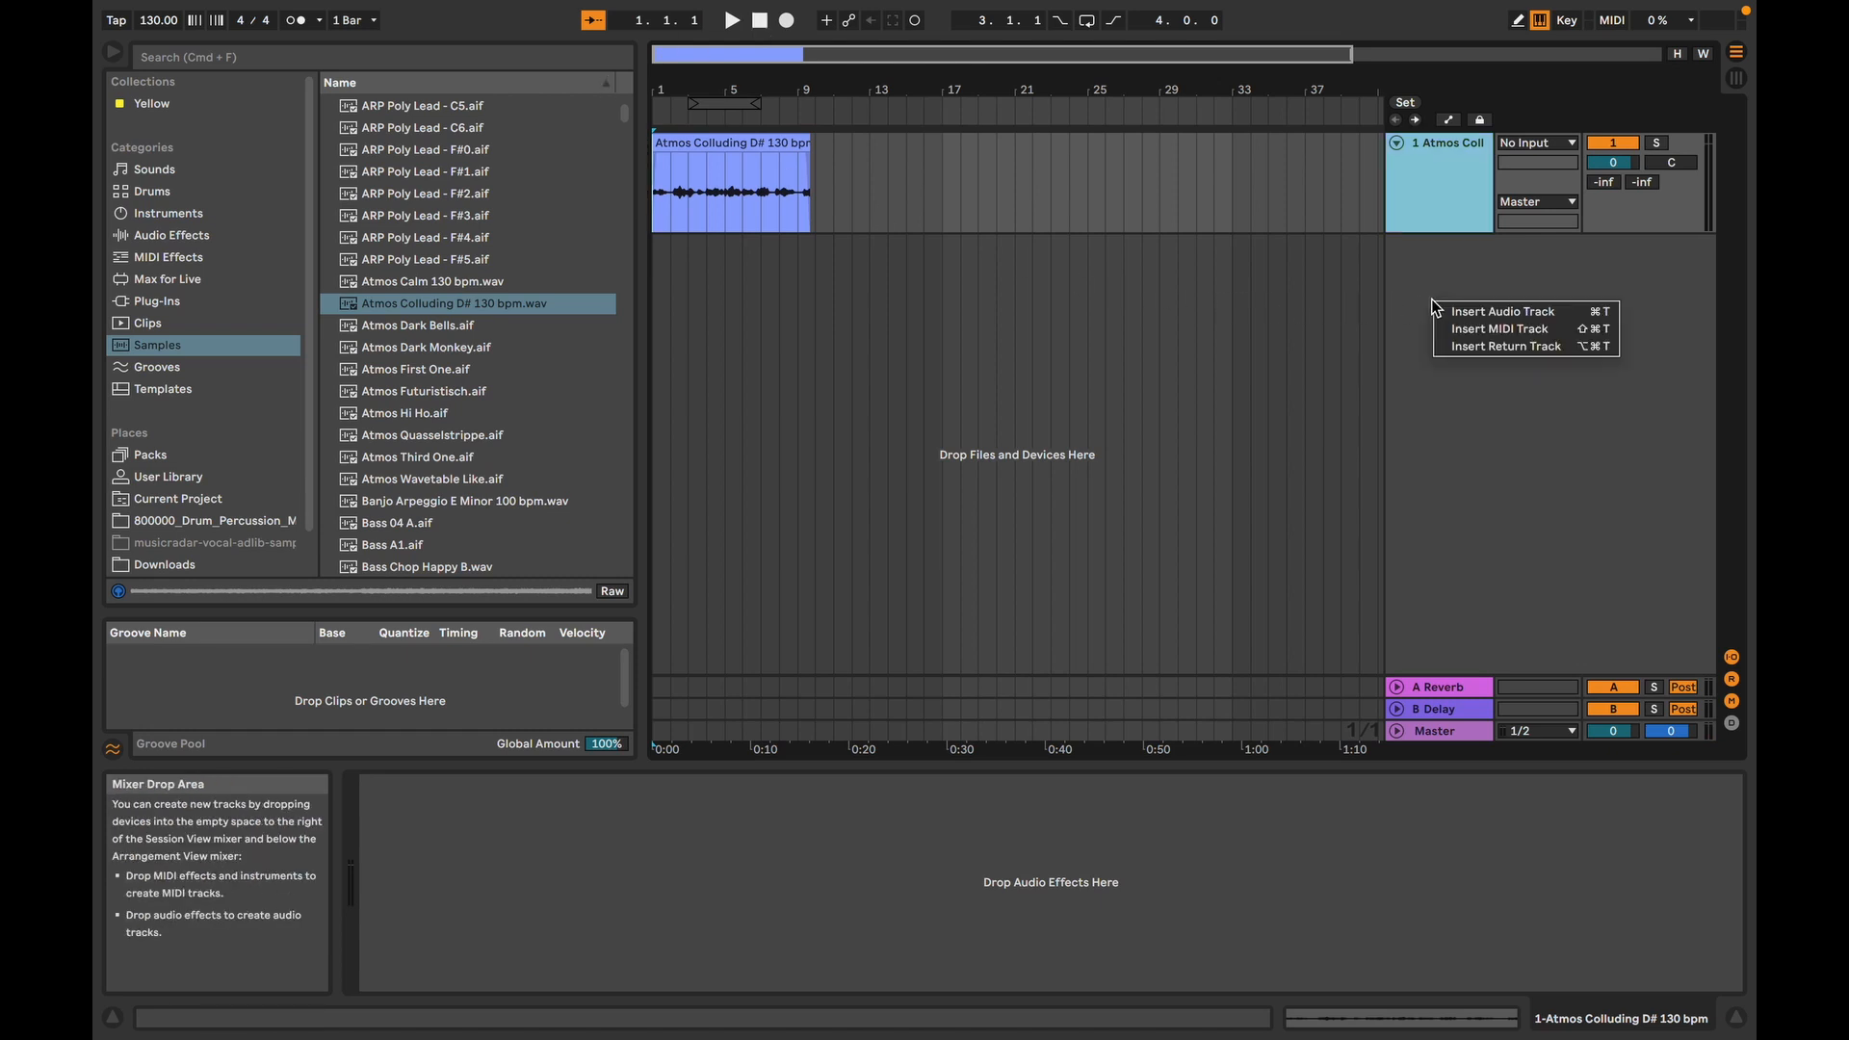
pyautogui.click(1493, 329)
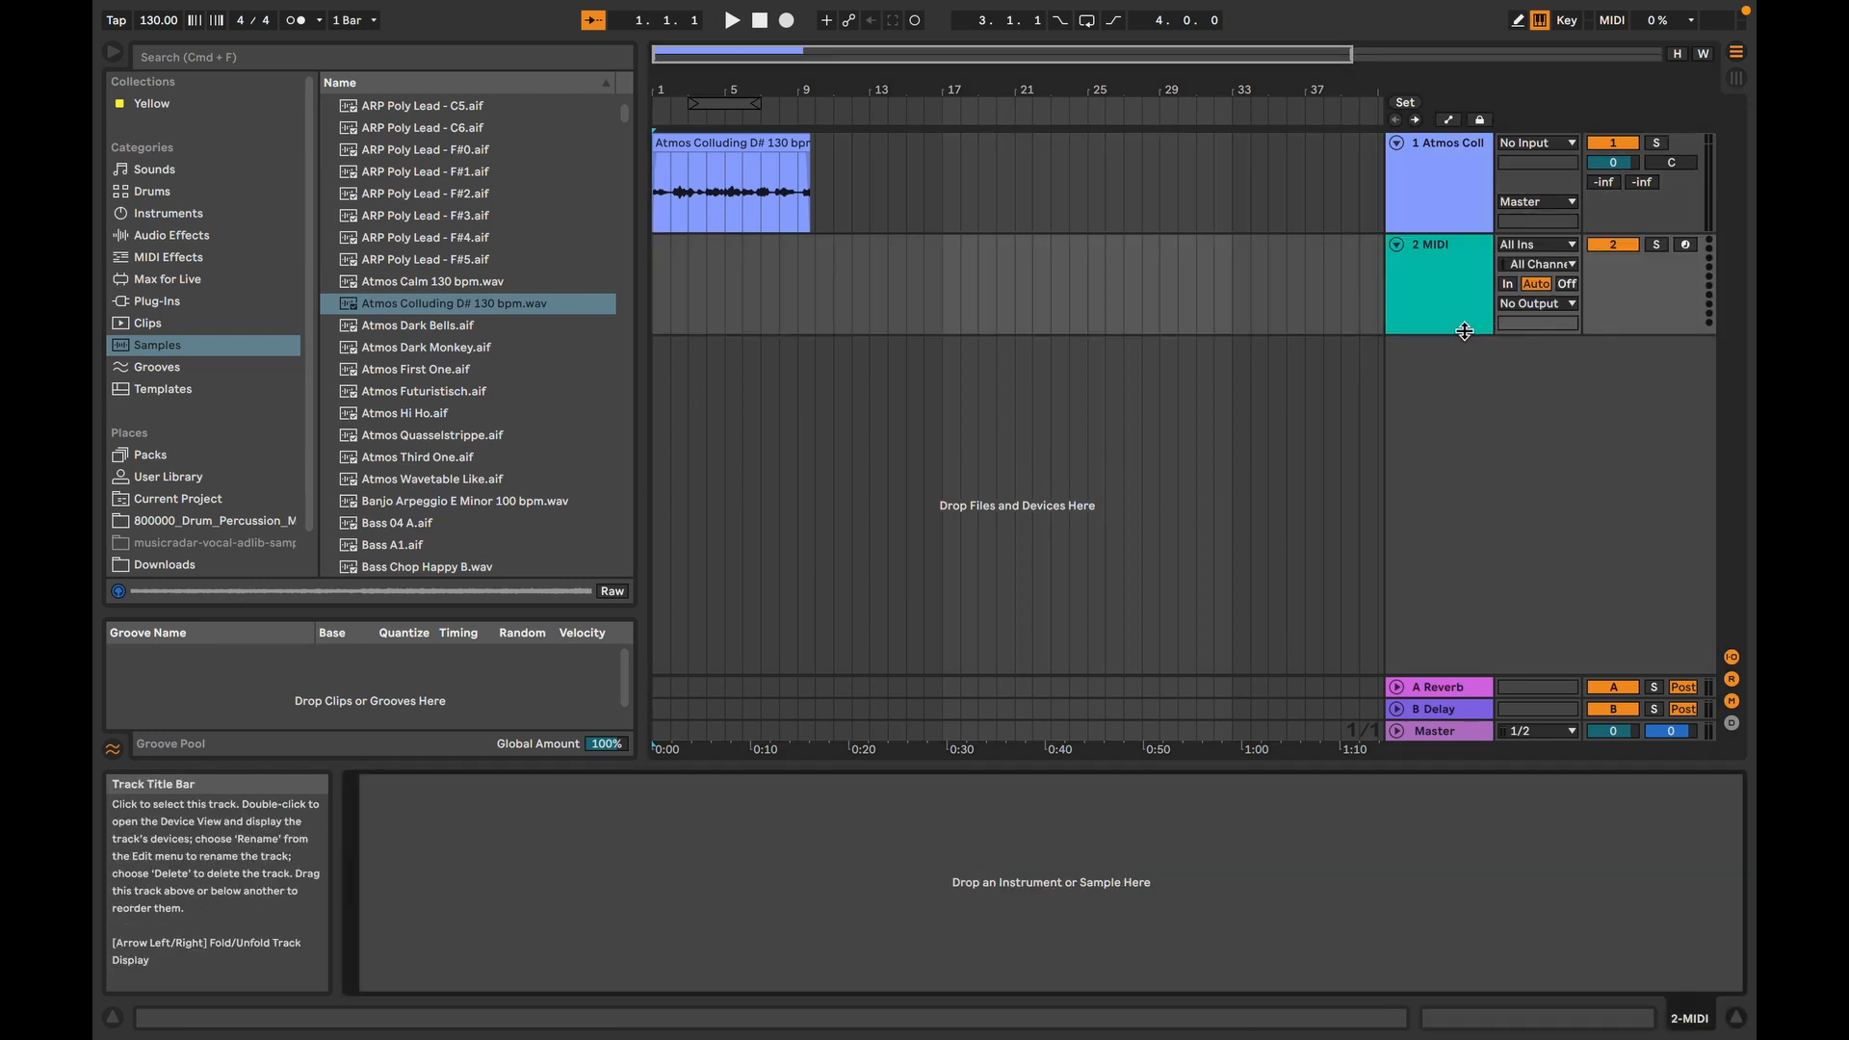
pyautogui.rightClick(1473, 354)
pyautogui.click(1516, 389)
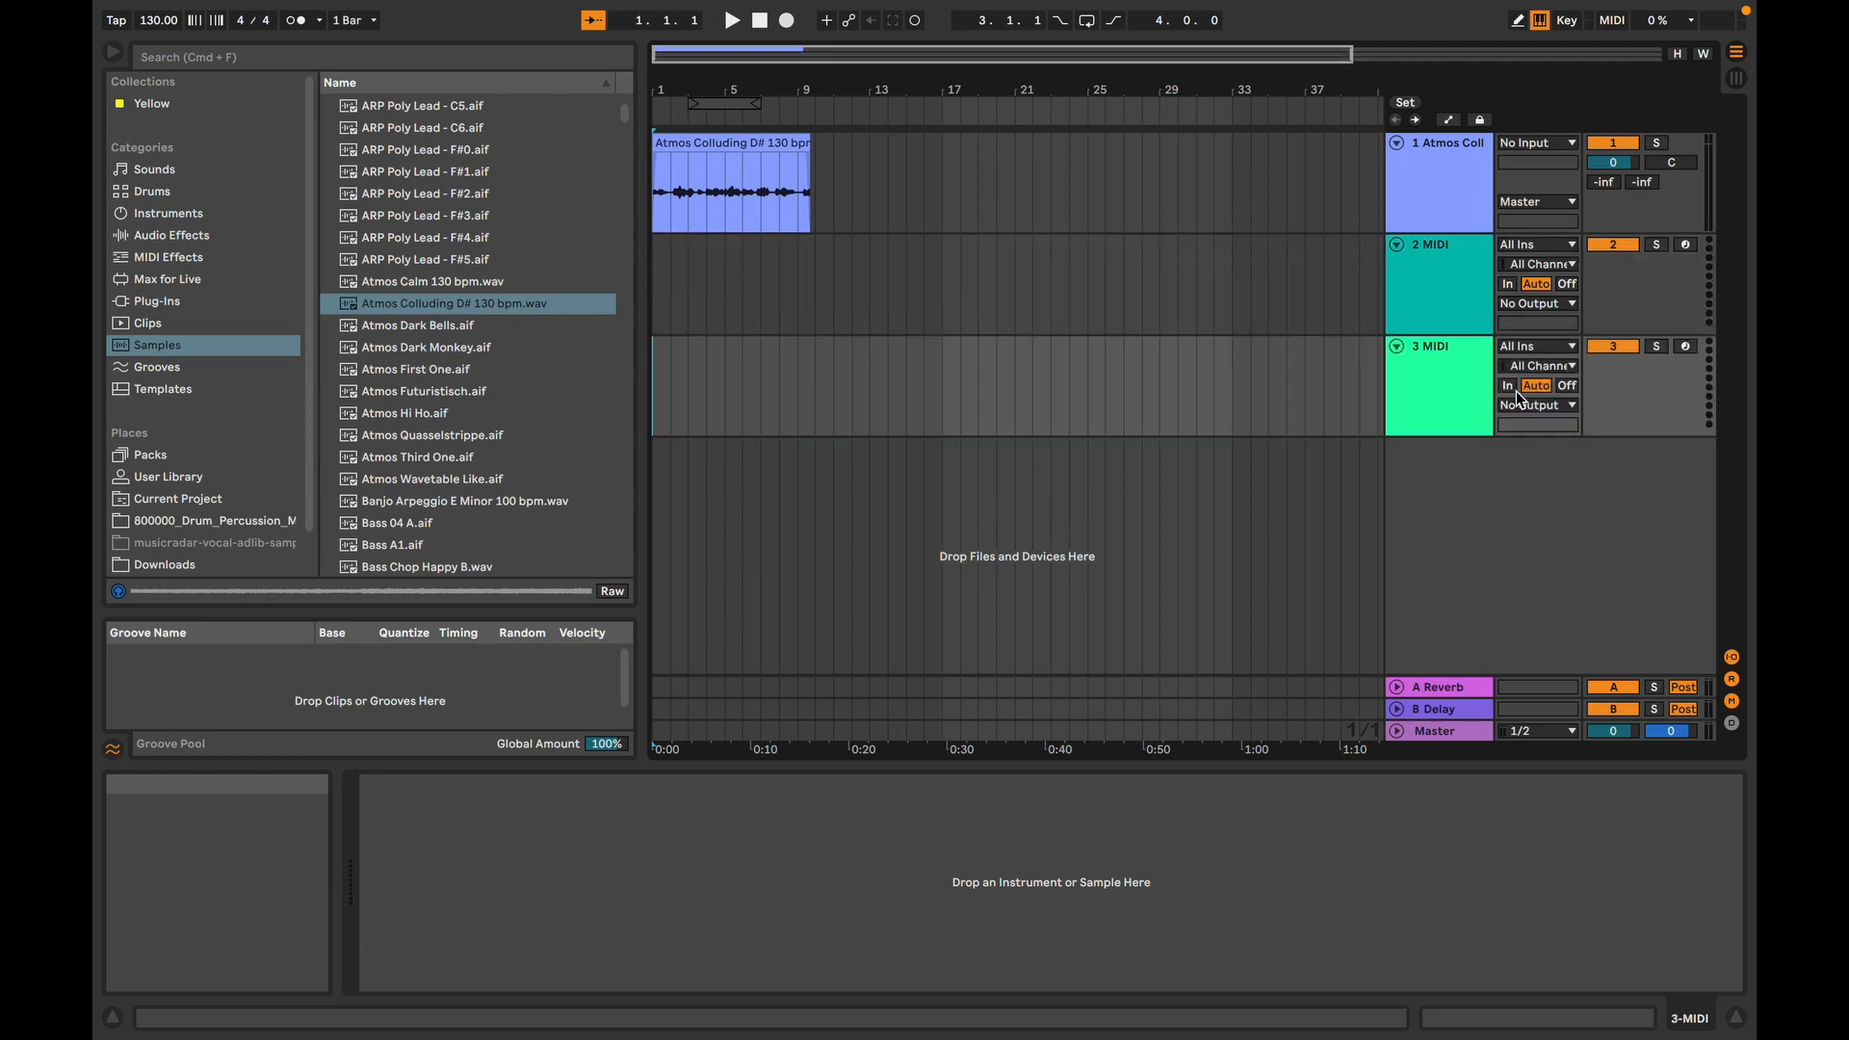
pyautogui.rightClick(1500, 494)
pyautogui.click(1522, 526)
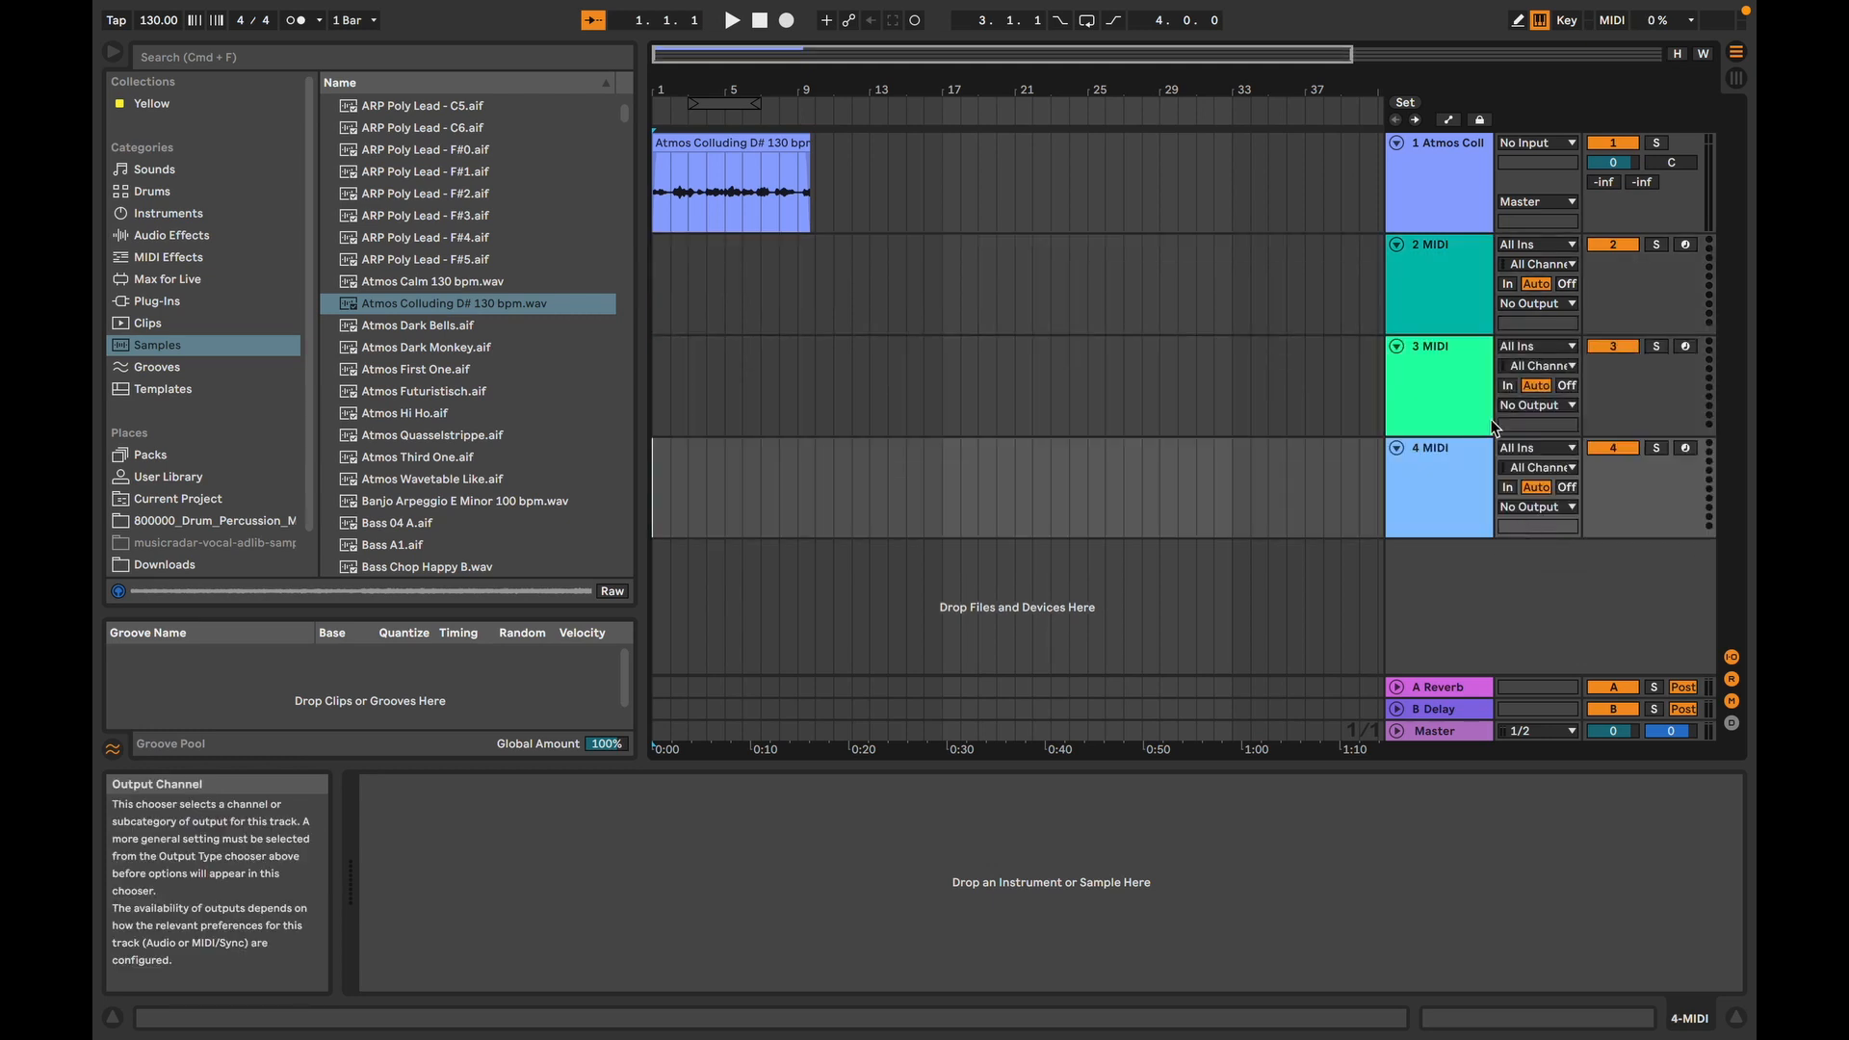
# Step: Delete the first two of the three new MIDI tracks
pyautogui.click(1450, 306)
pyautogui.press('Delete')
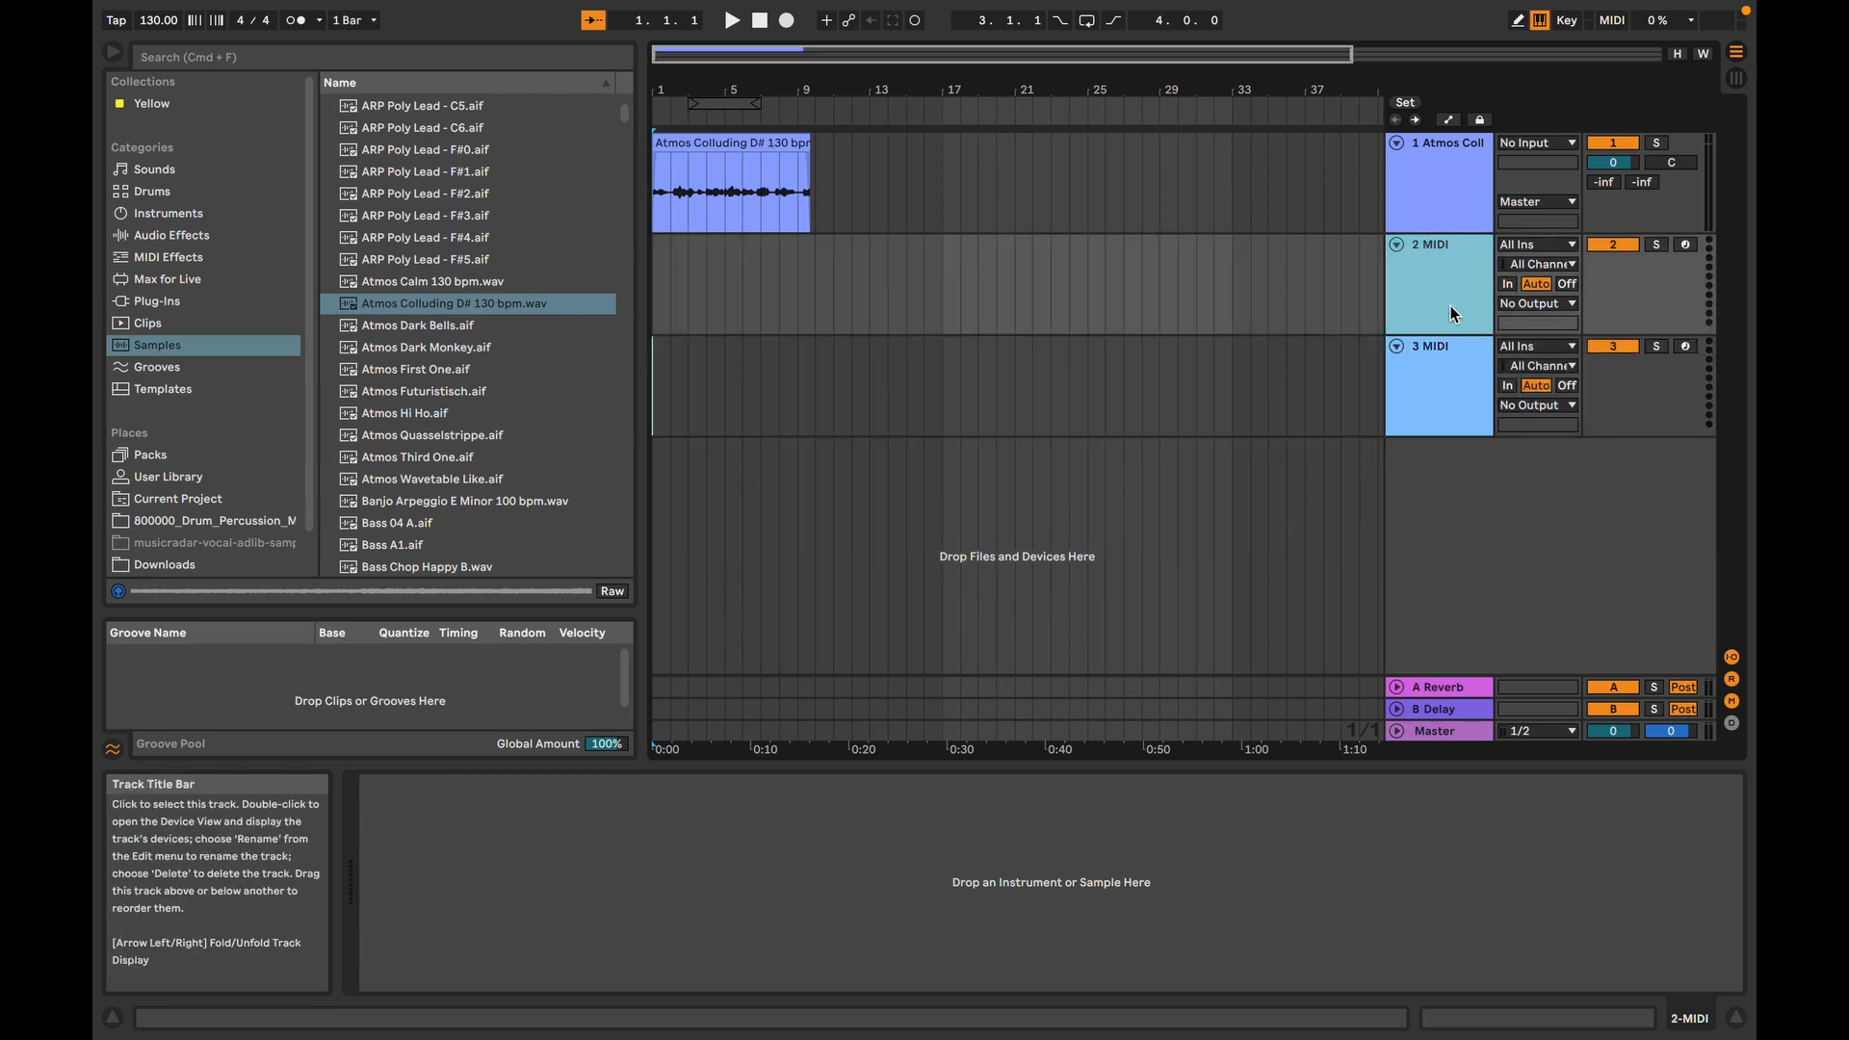
pyautogui.press('Delete')
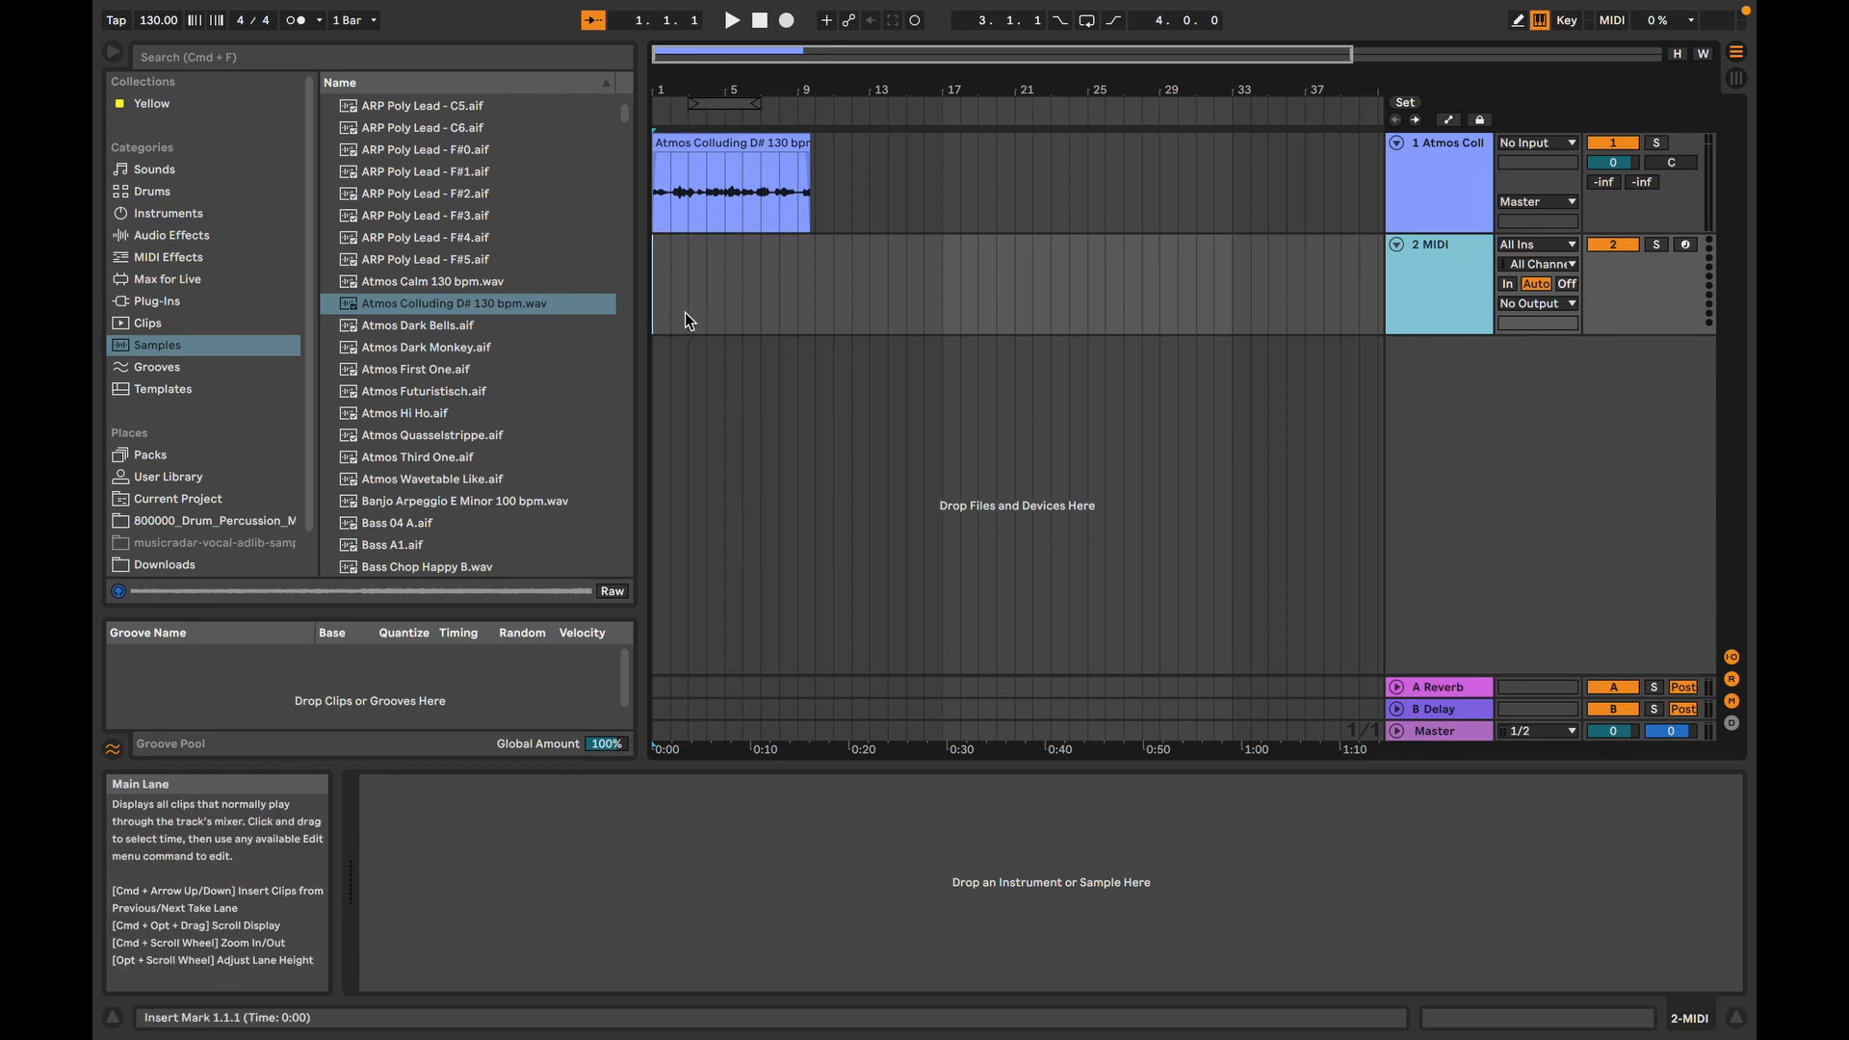
# Step: Insert an empty four-bar MIDI clip on the 2 MIDI track, spanning 1.1.1 to 5.1.1
pyautogui.moveTo(659, 292); pyautogui.dragTo(718, 300)
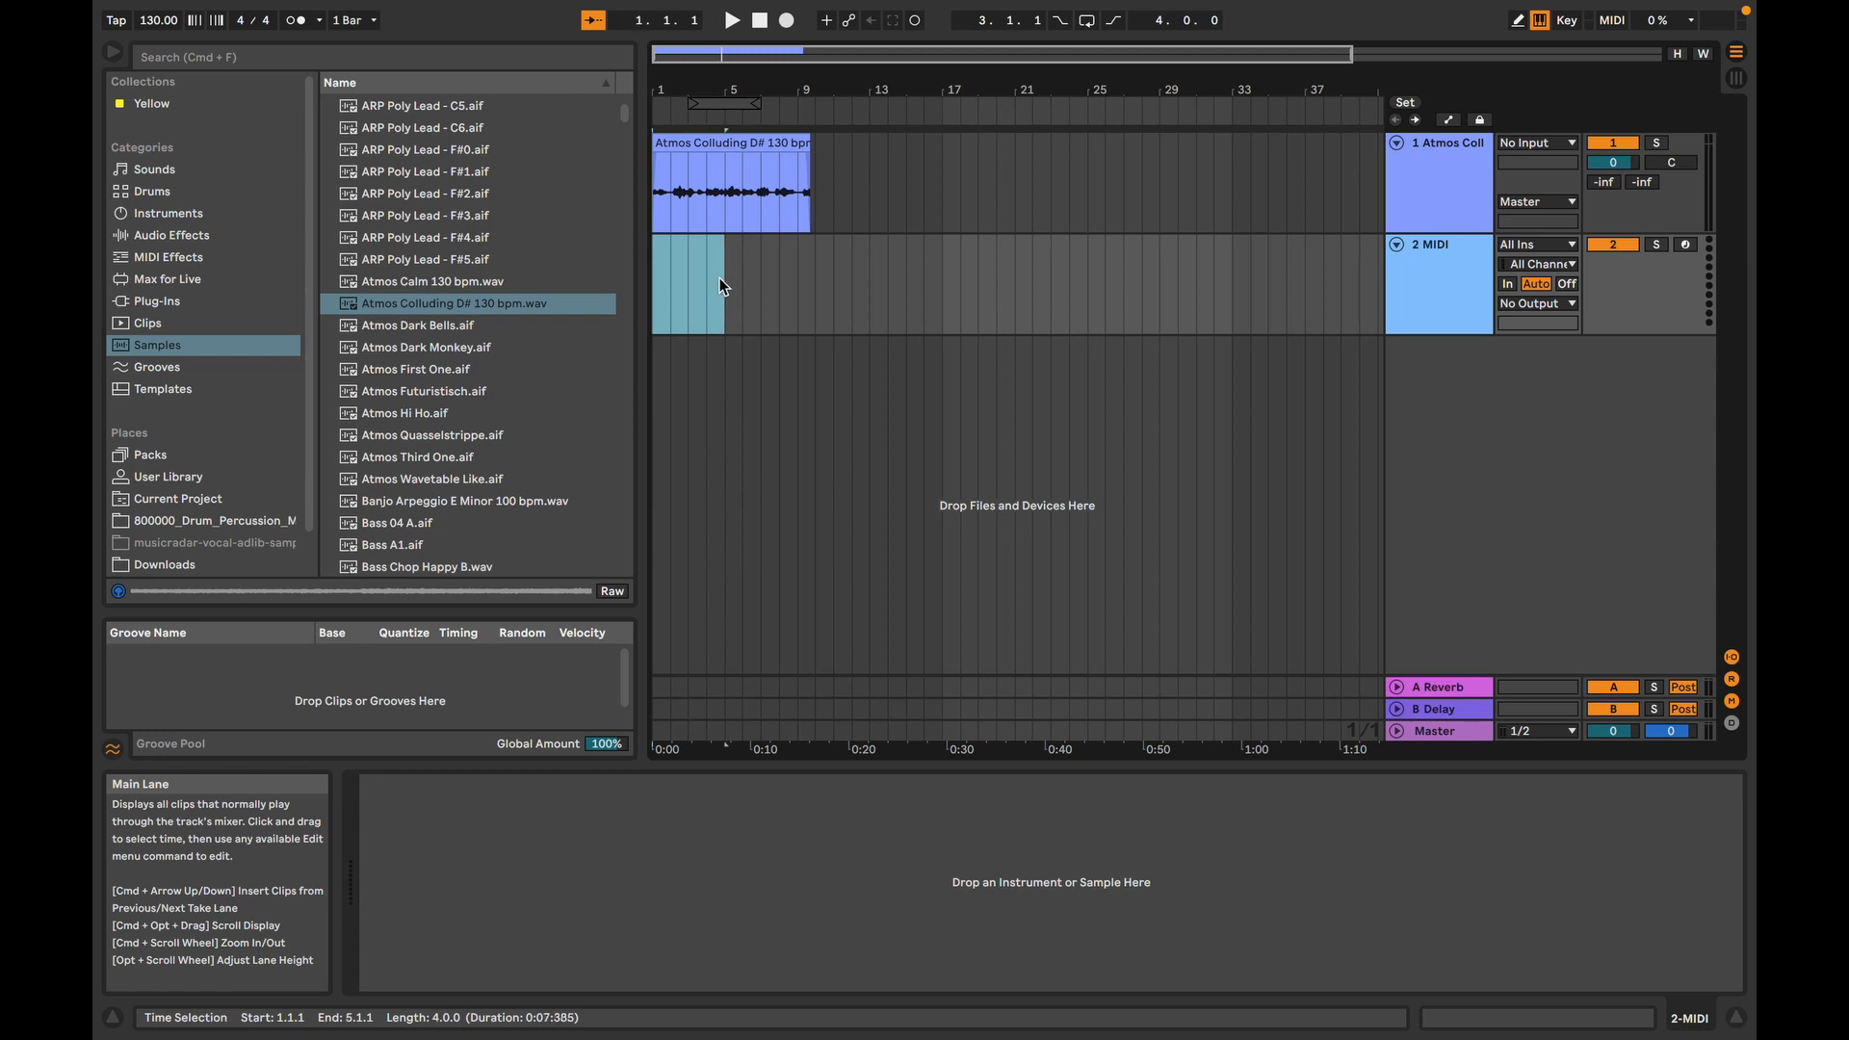
pyautogui.moveTo(658, 305); pyautogui.dragTo(724, 308)
pyautogui.rightClick(717, 297)
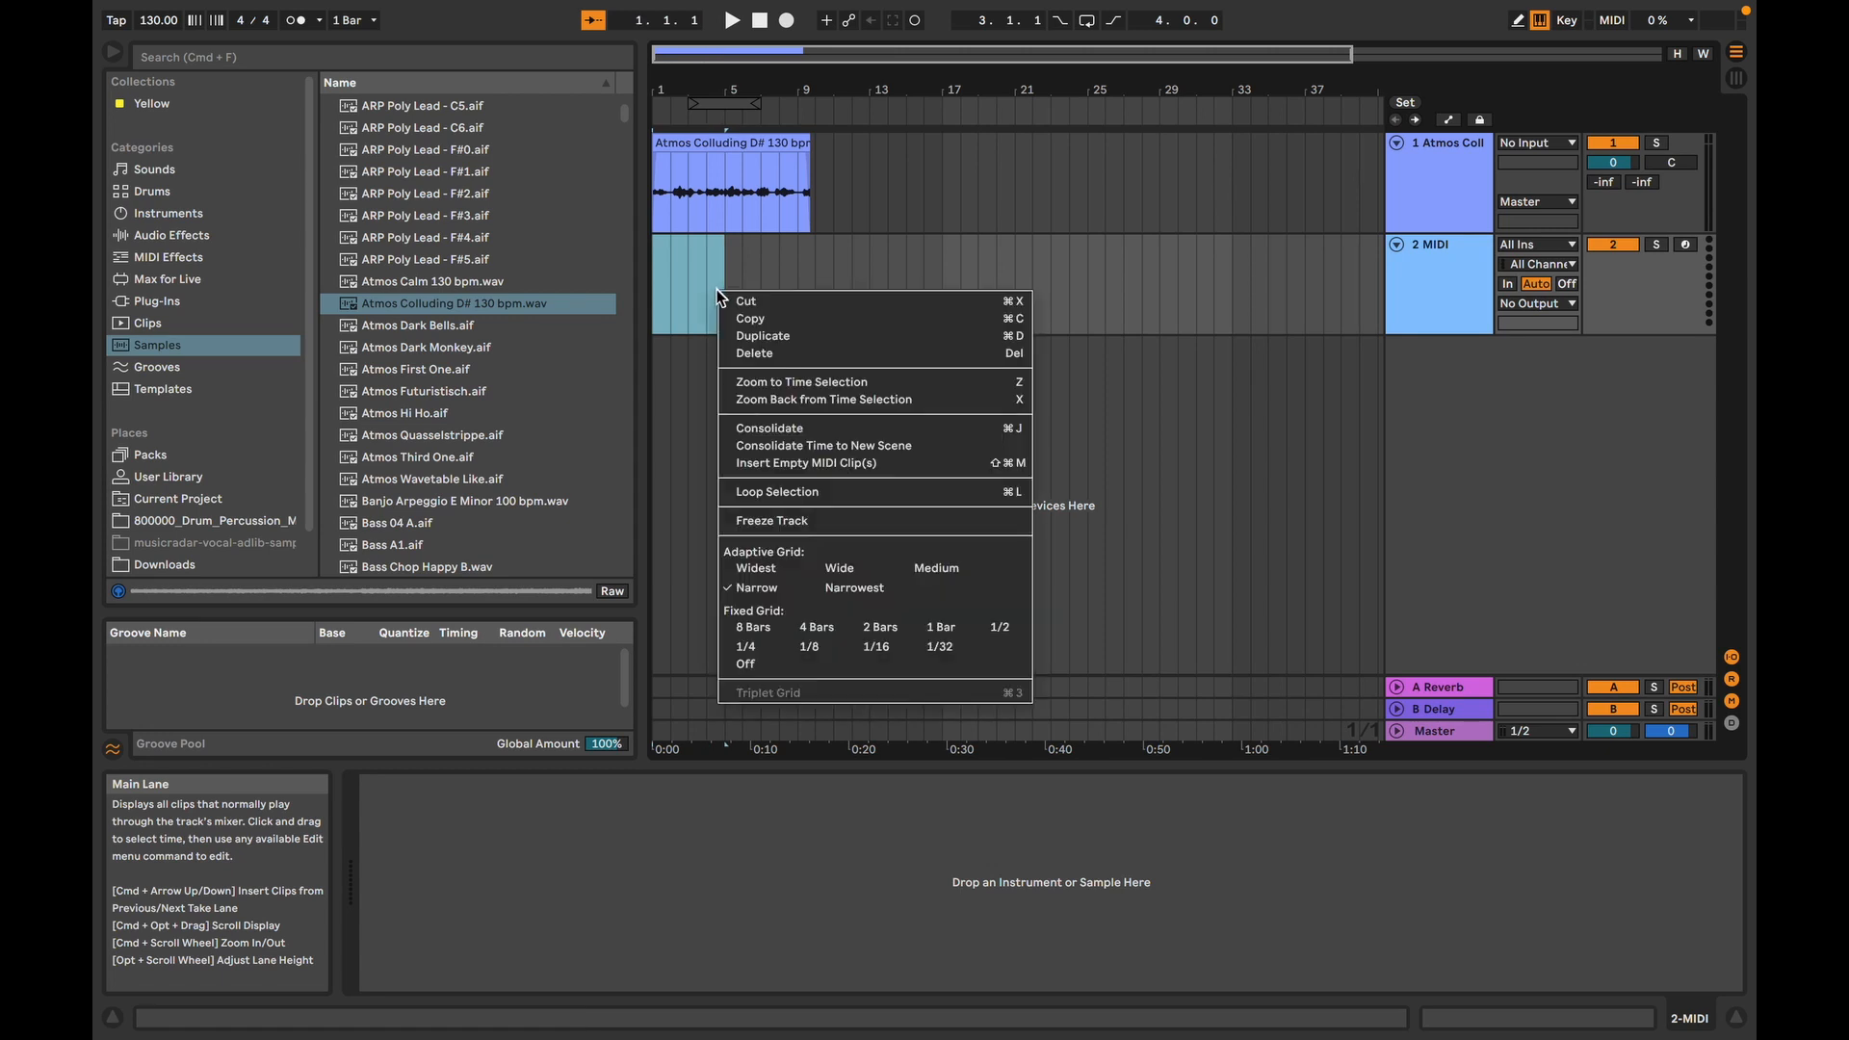
pyautogui.click(795, 464)
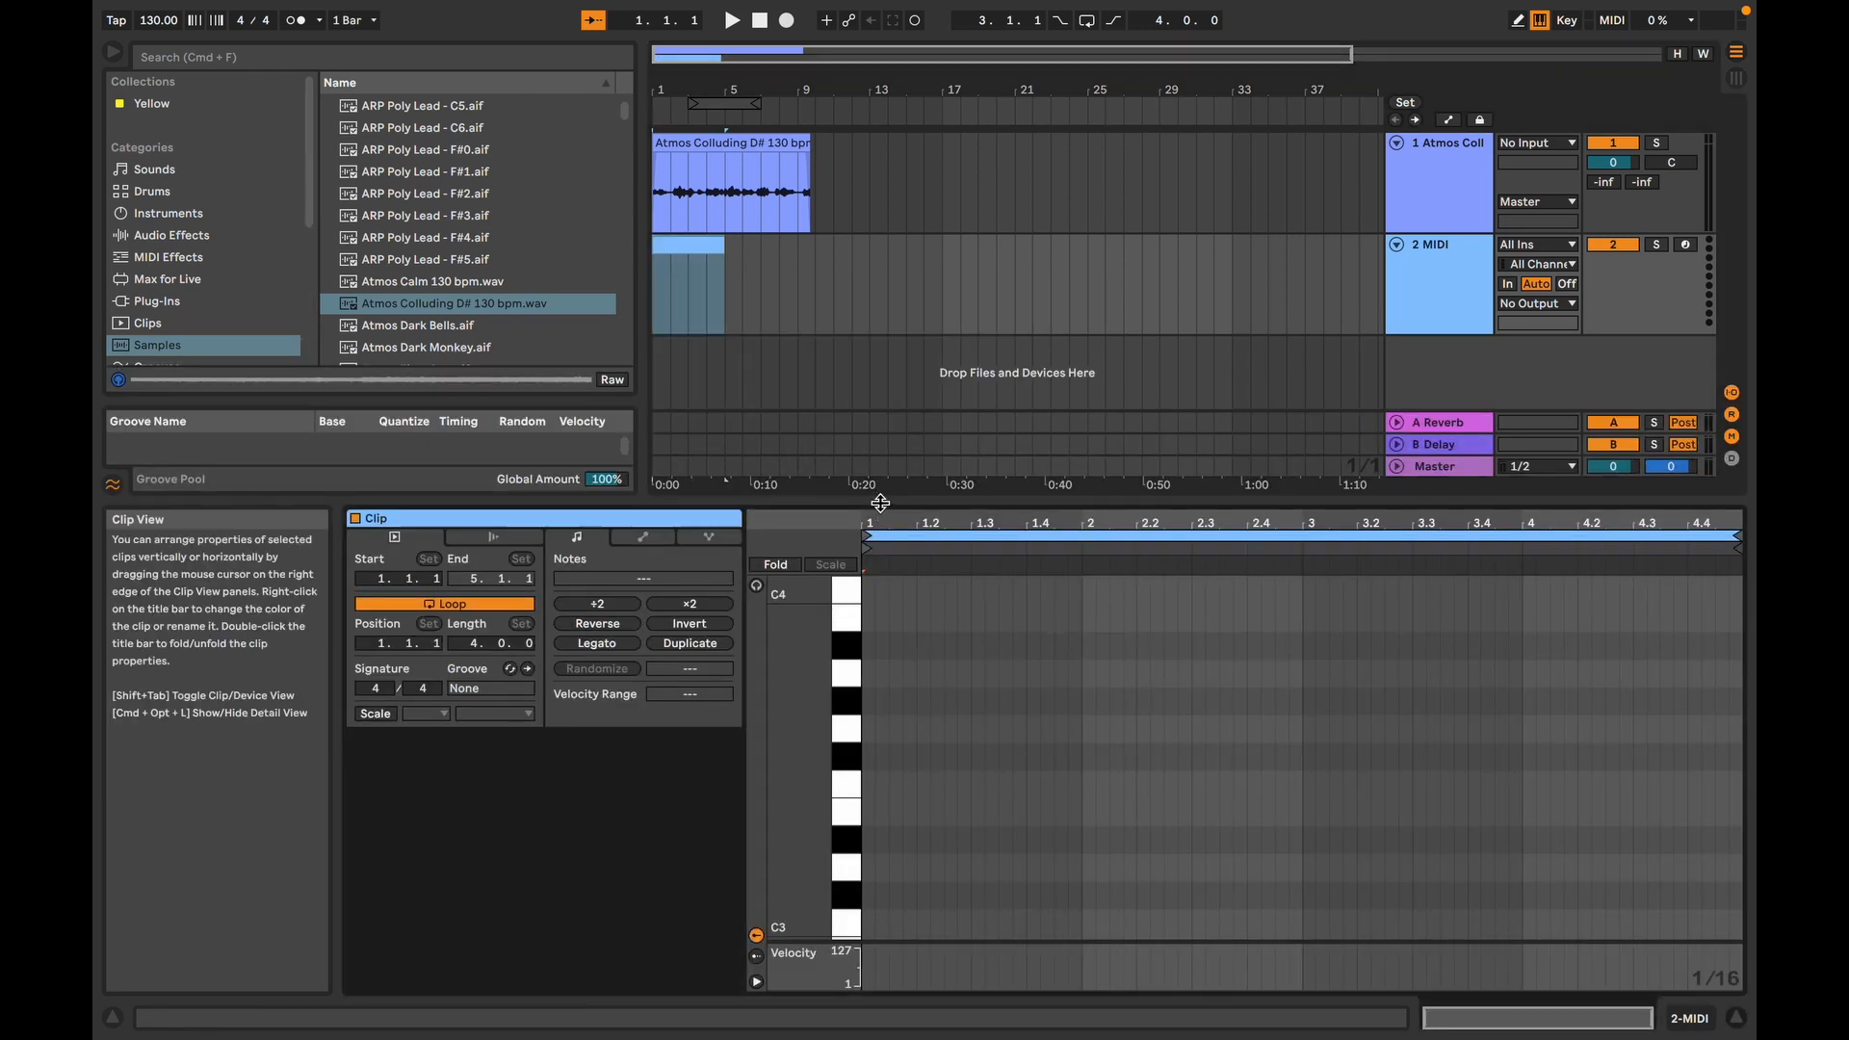
# Step: Resize the Clip View so the empty clip's MIDI note editor takes up more height
pyautogui.moveTo(876, 497); pyautogui.dragTo(876, 374)
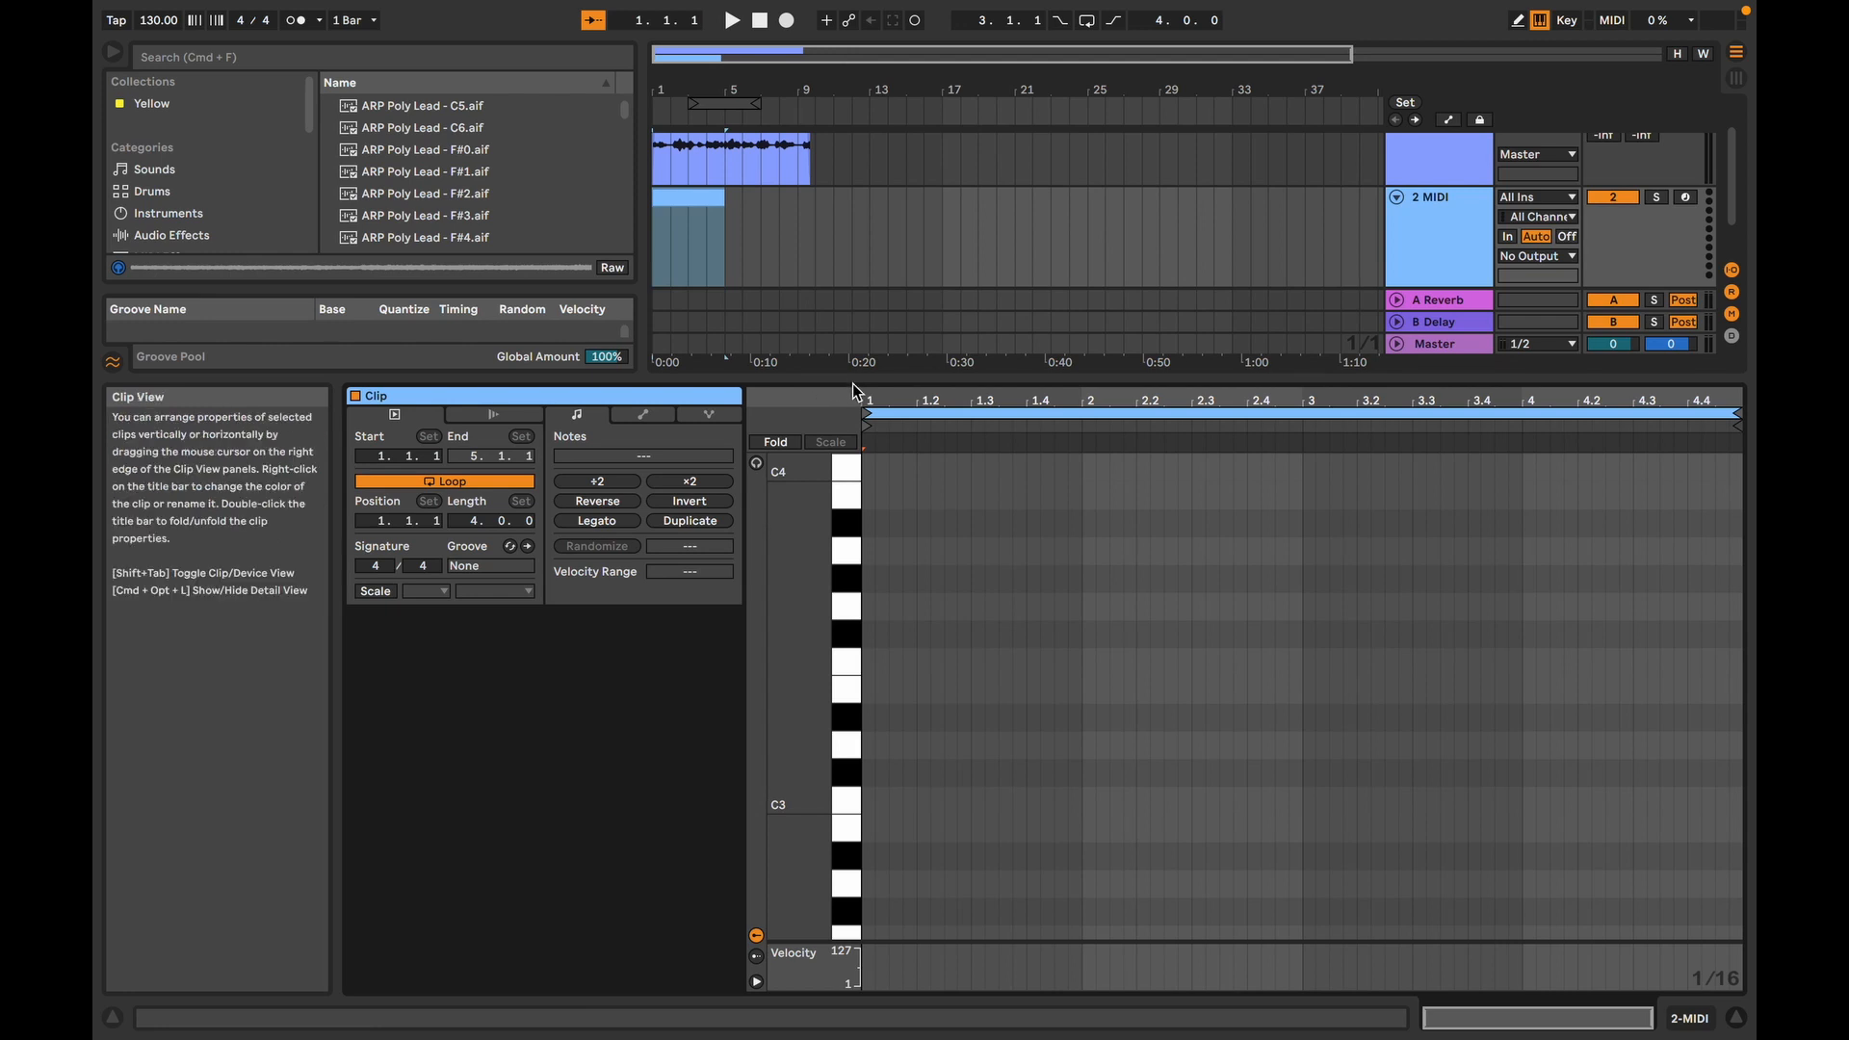
pyautogui.moveTo(854, 380); pyautogui.dragTo(853, 461)
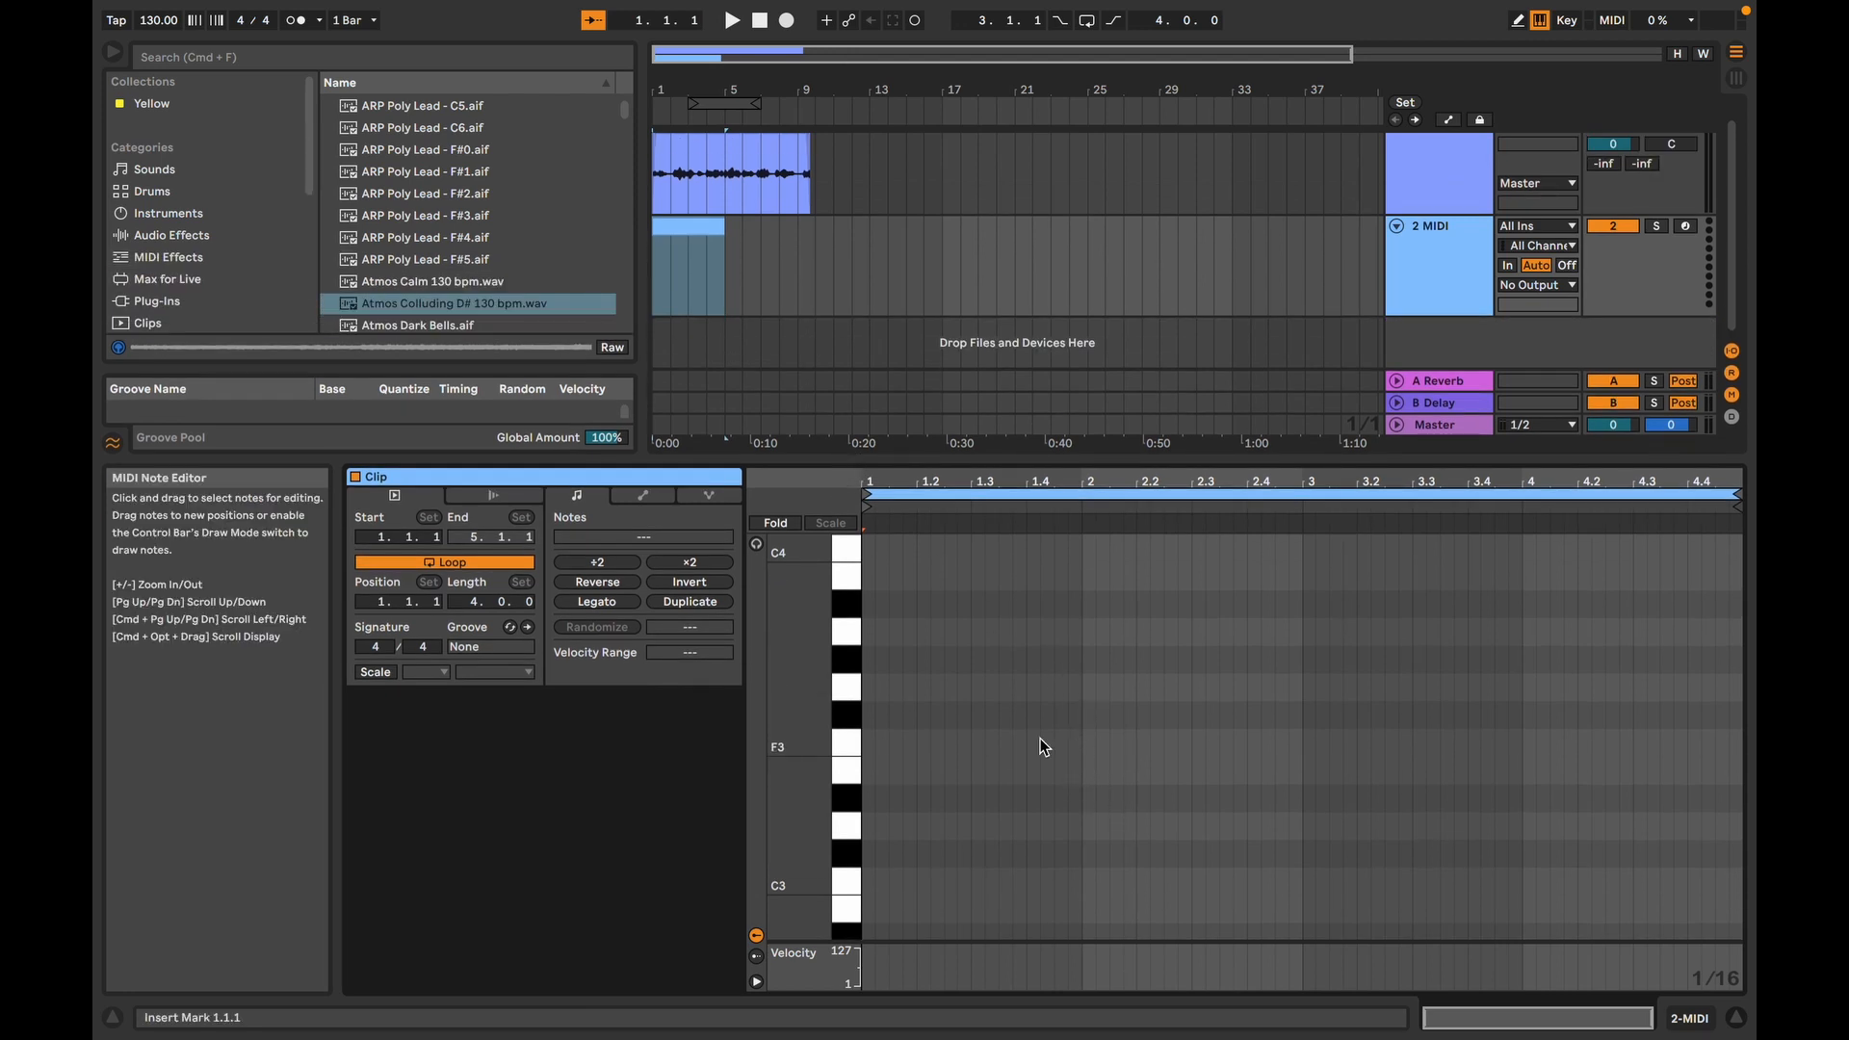
pyautogui.moveTo(1058, 460); pyautogui.dragTo(1062, 396)
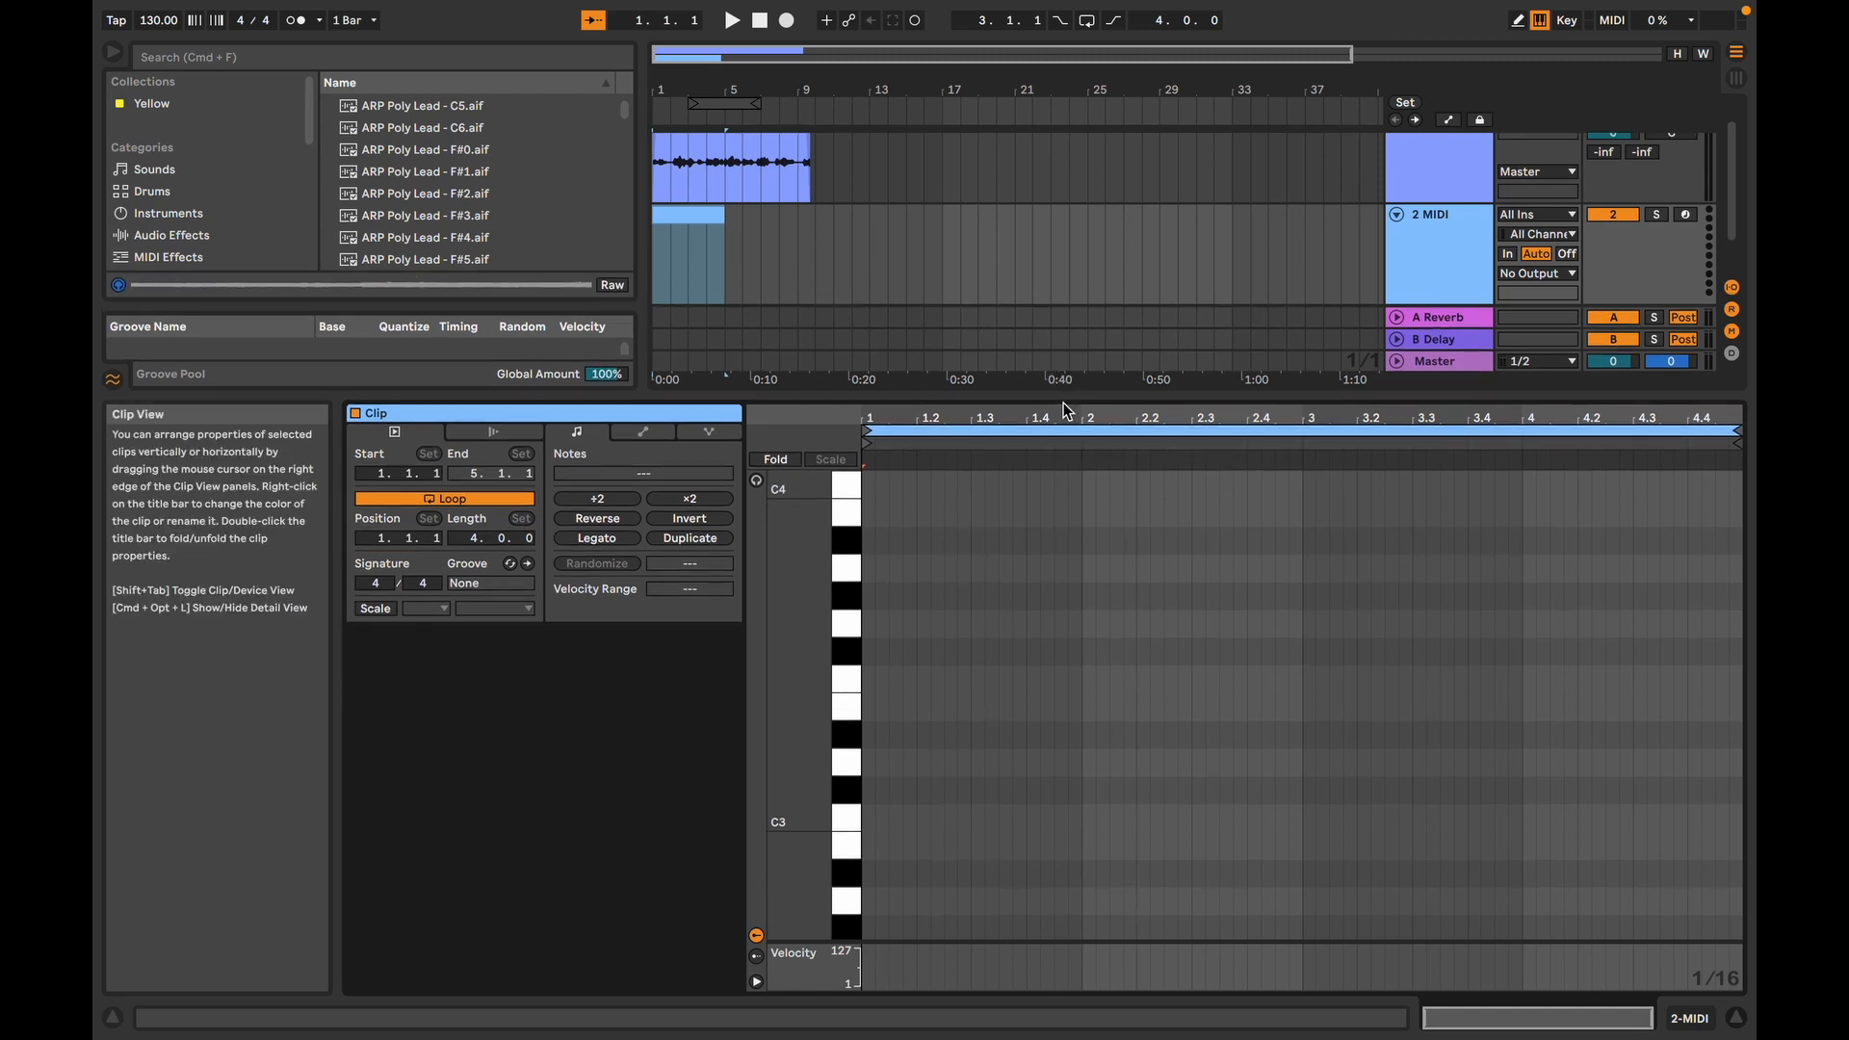
# Step: Enlarge the clip's MIDI note editor, frame the octave below C3 from bar 1, and set its fixed grid to 1/4
pyautogui.moveTo(1063, 396); pyautogui.dragTo(1066, 248)
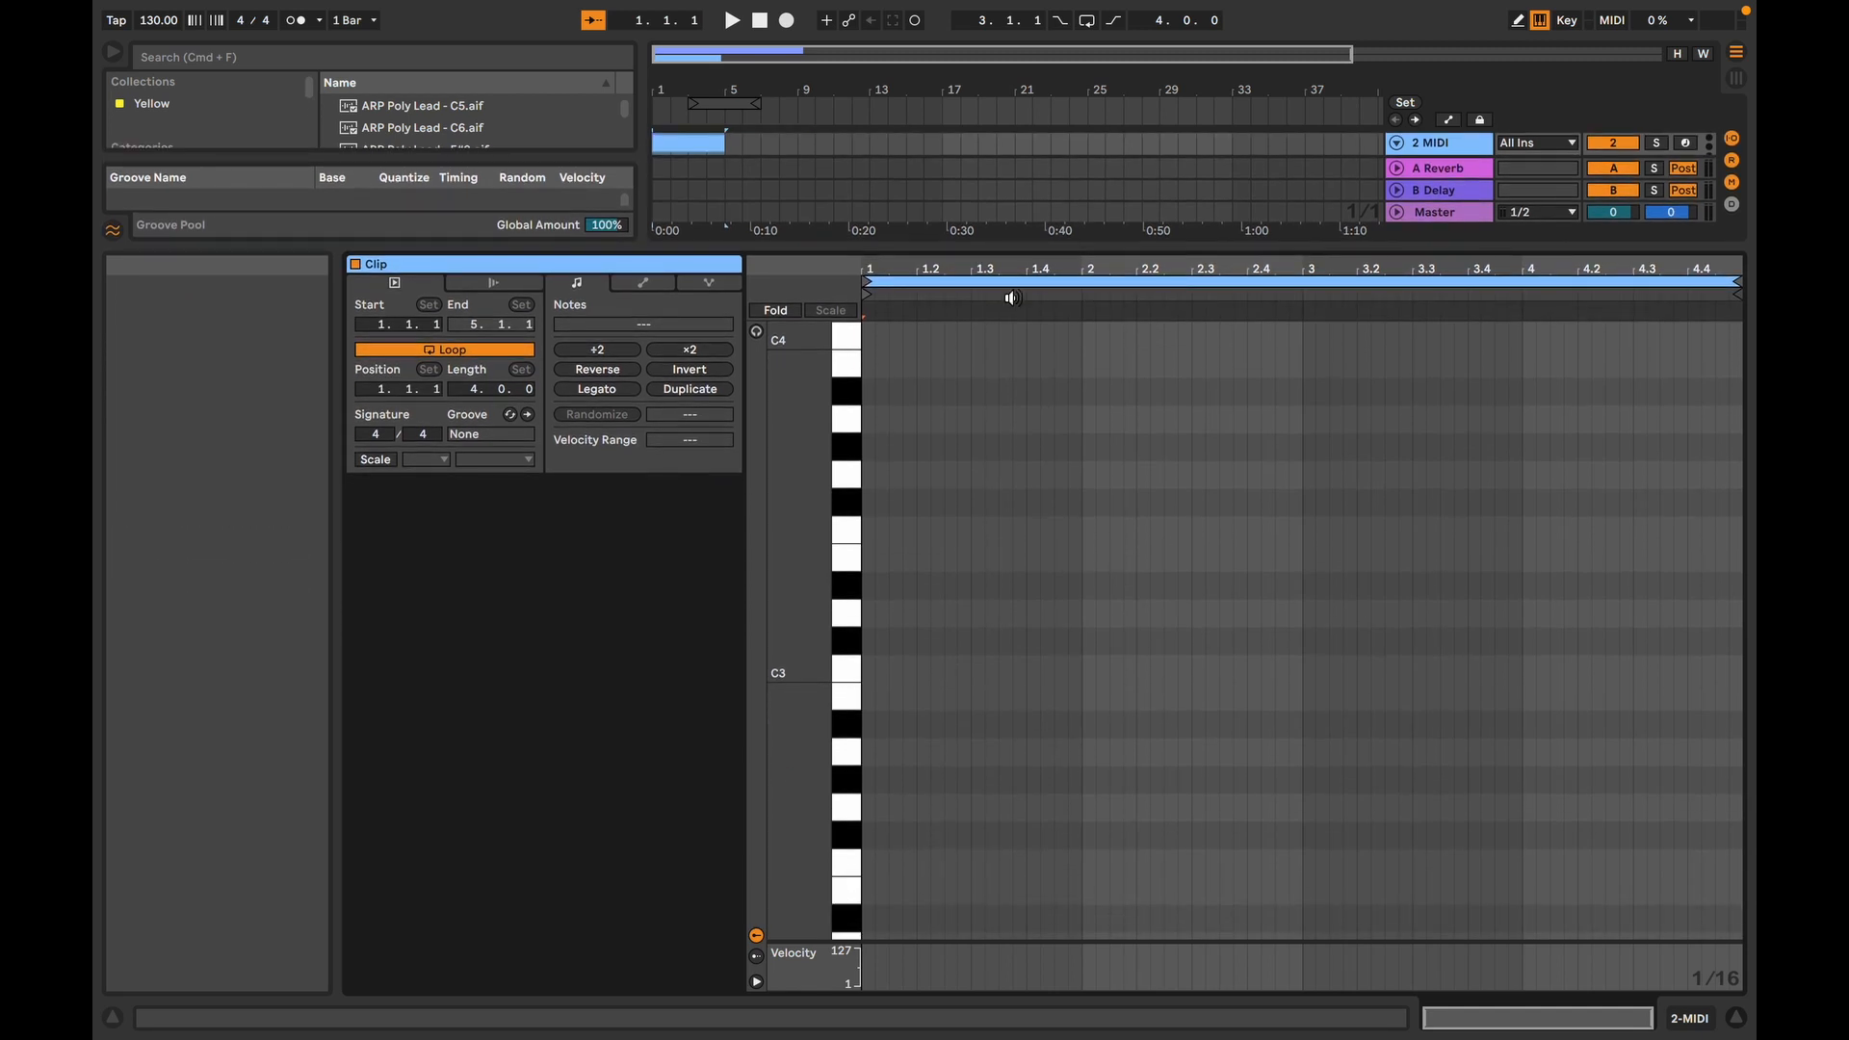
pyautogui.moveTo(793, 536); pyautogui.dragTo(800, 588)
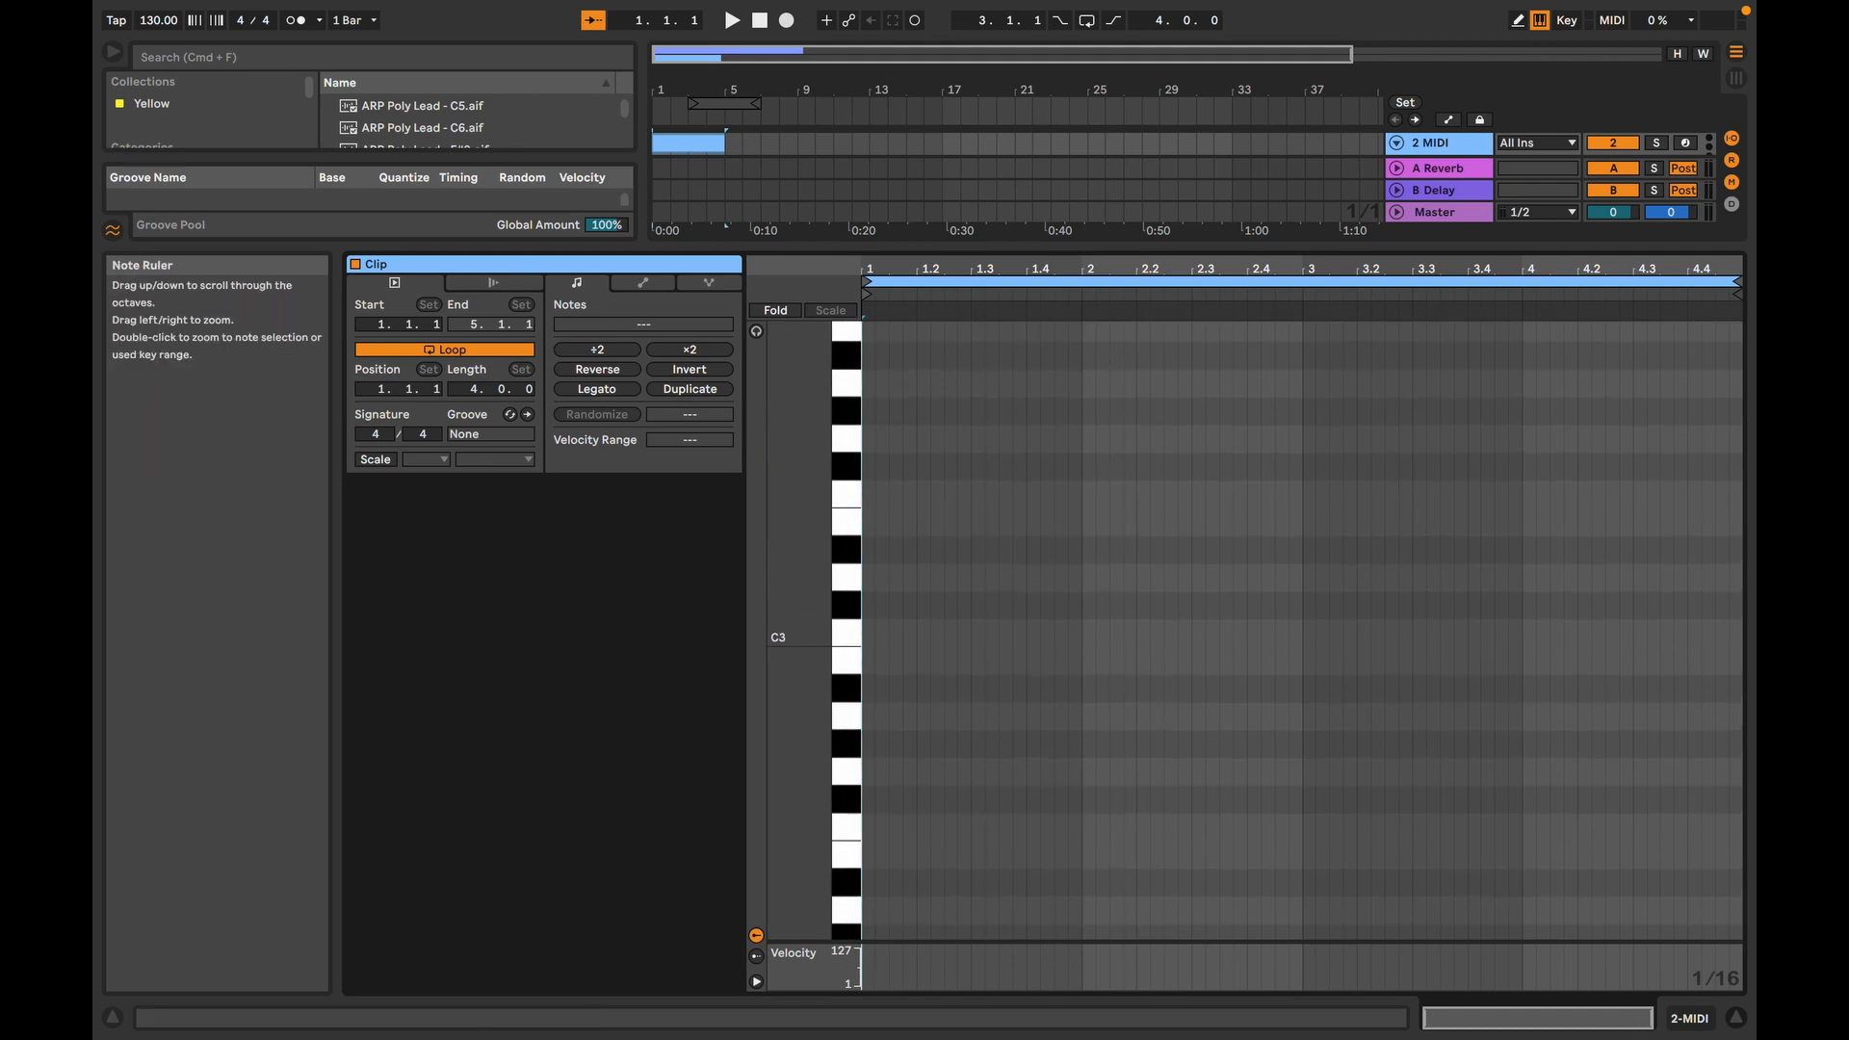
pyautogui.moveTo(800, 679); pyautogui.dragTo(843, 679)
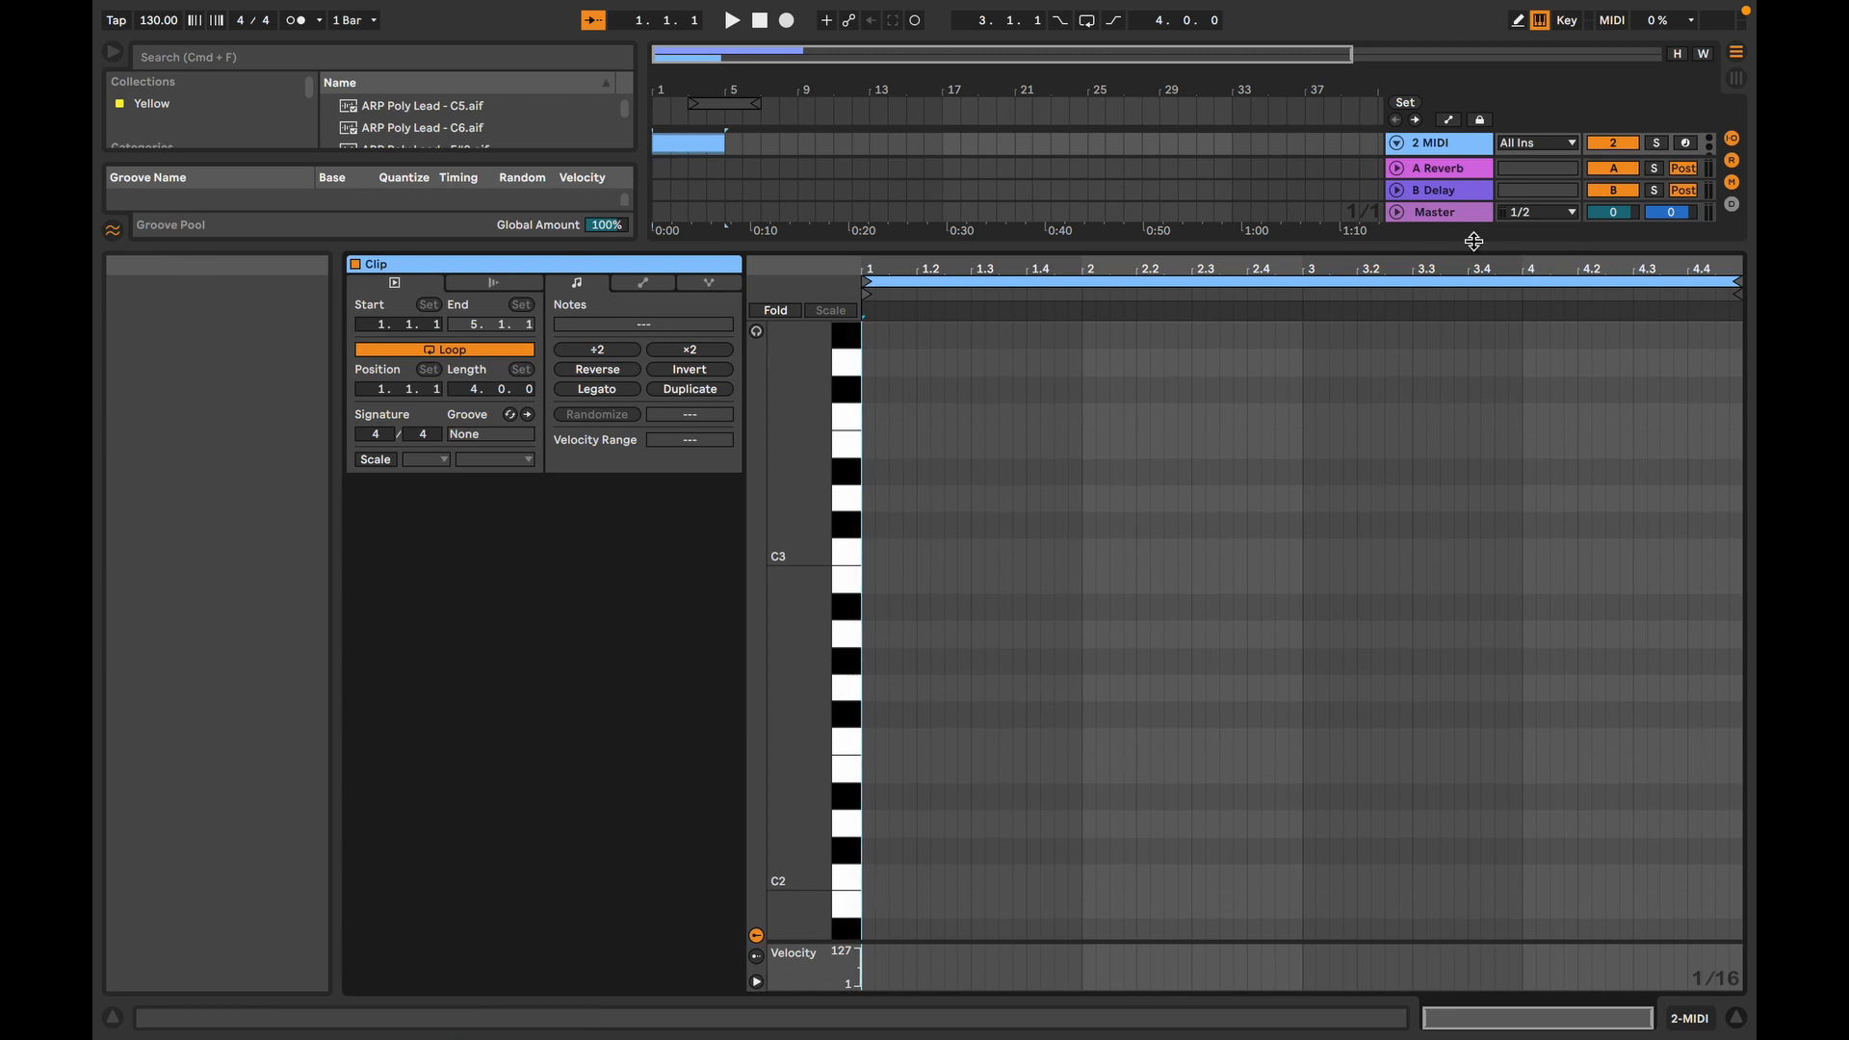
pyautogui.click(1142, 269)
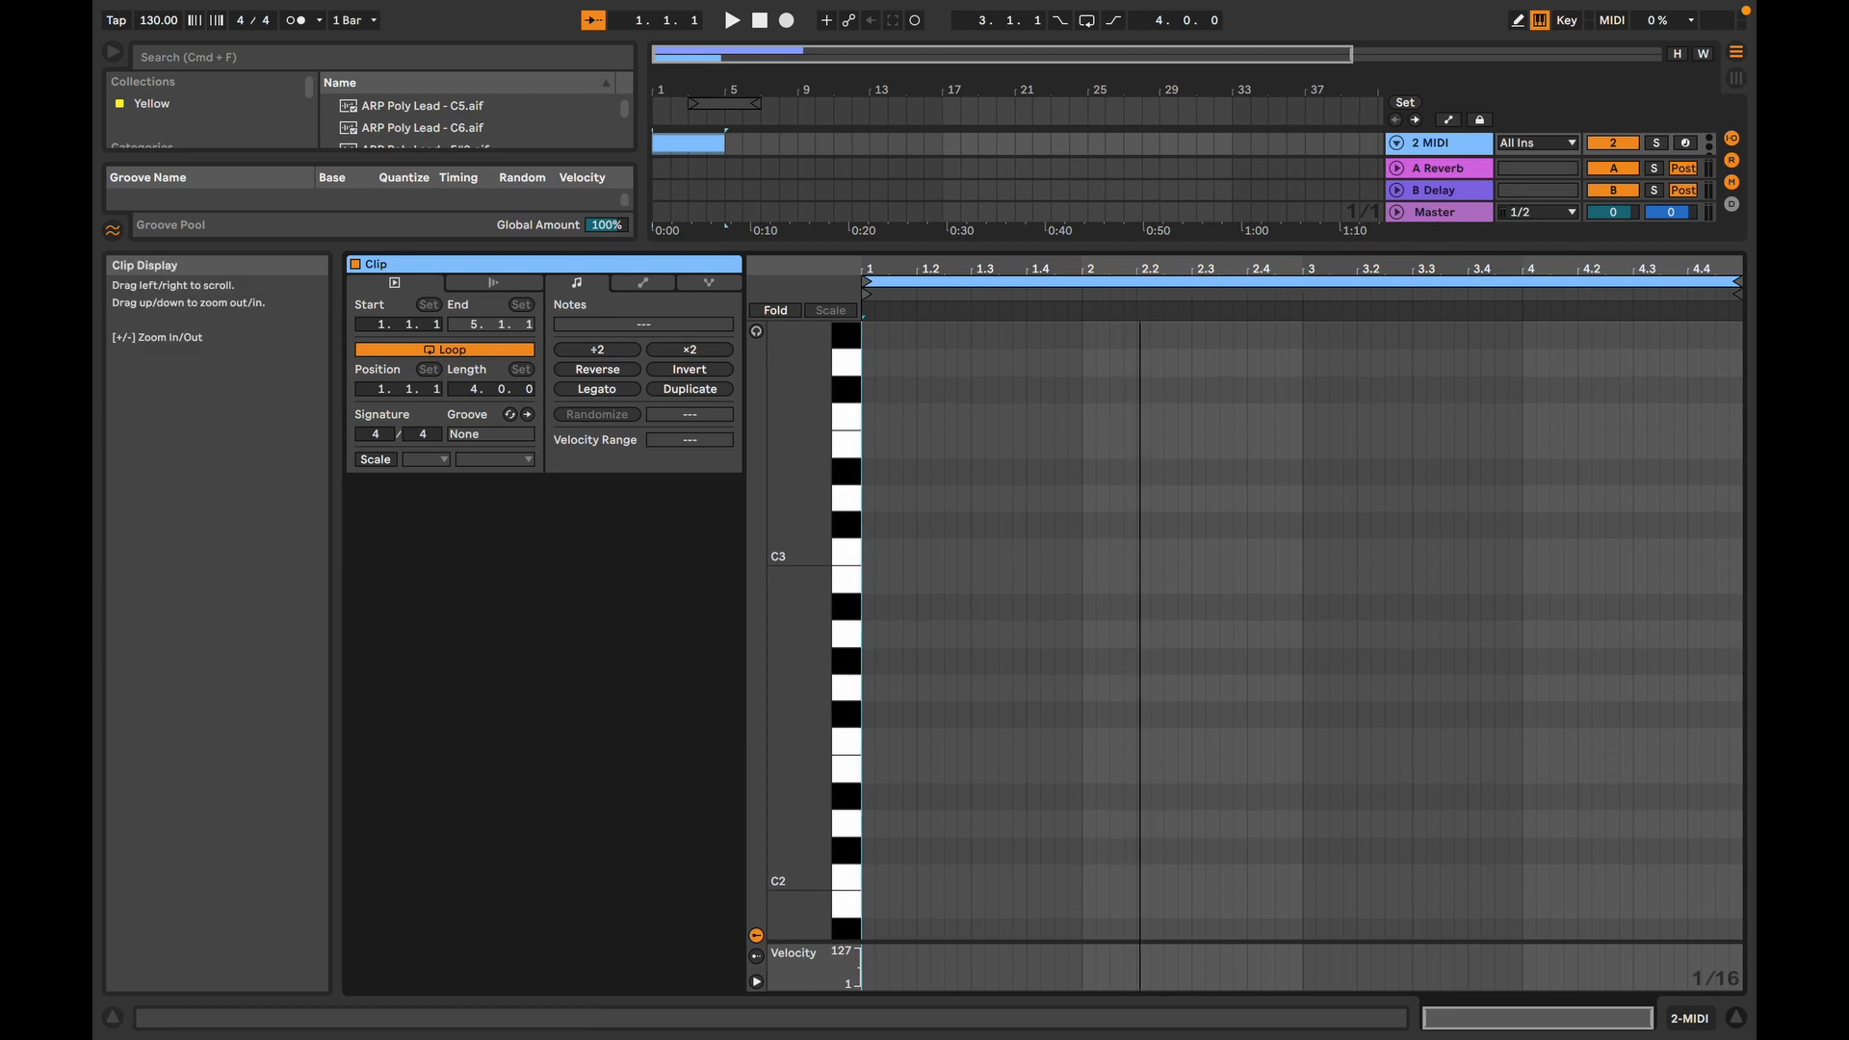
pyautogui.moveTo(1141, 269); pyautogui.dragTo(1140, 356)
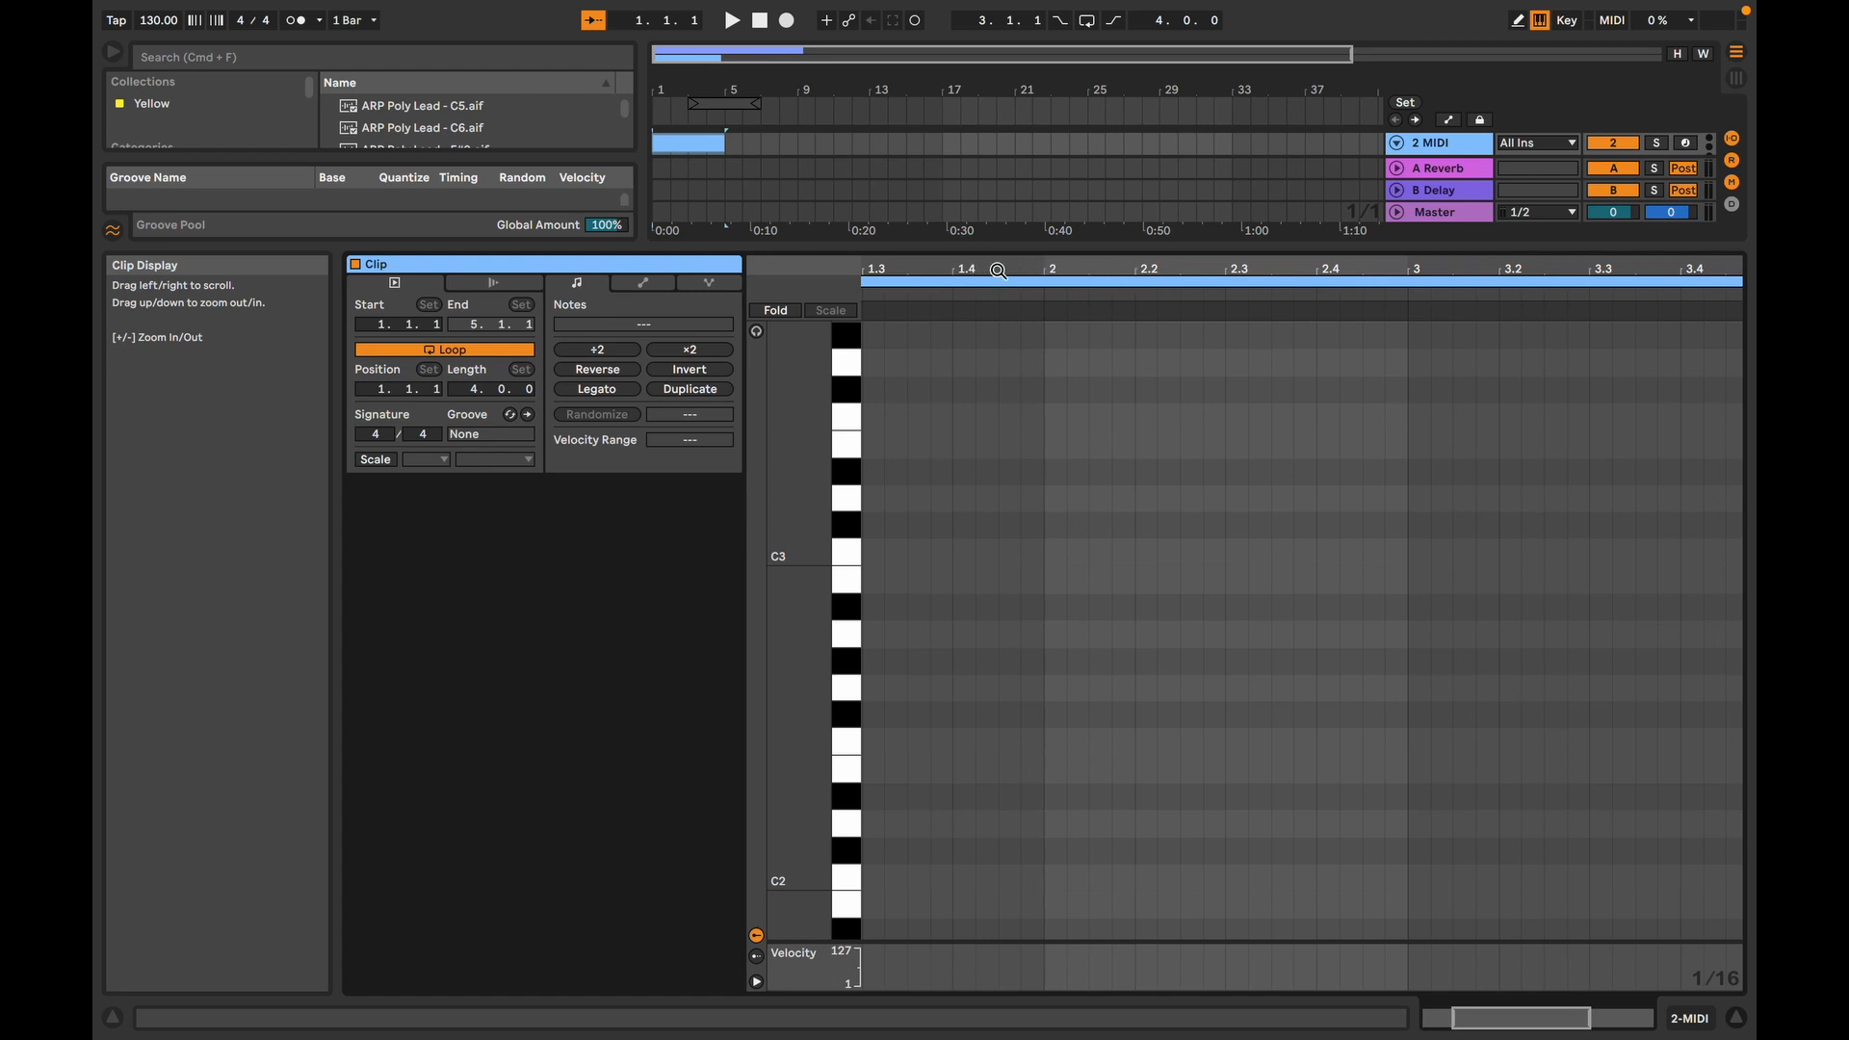
pyautogui.moveTo(974, 270); pyautogui.dragTo(1154, 270)
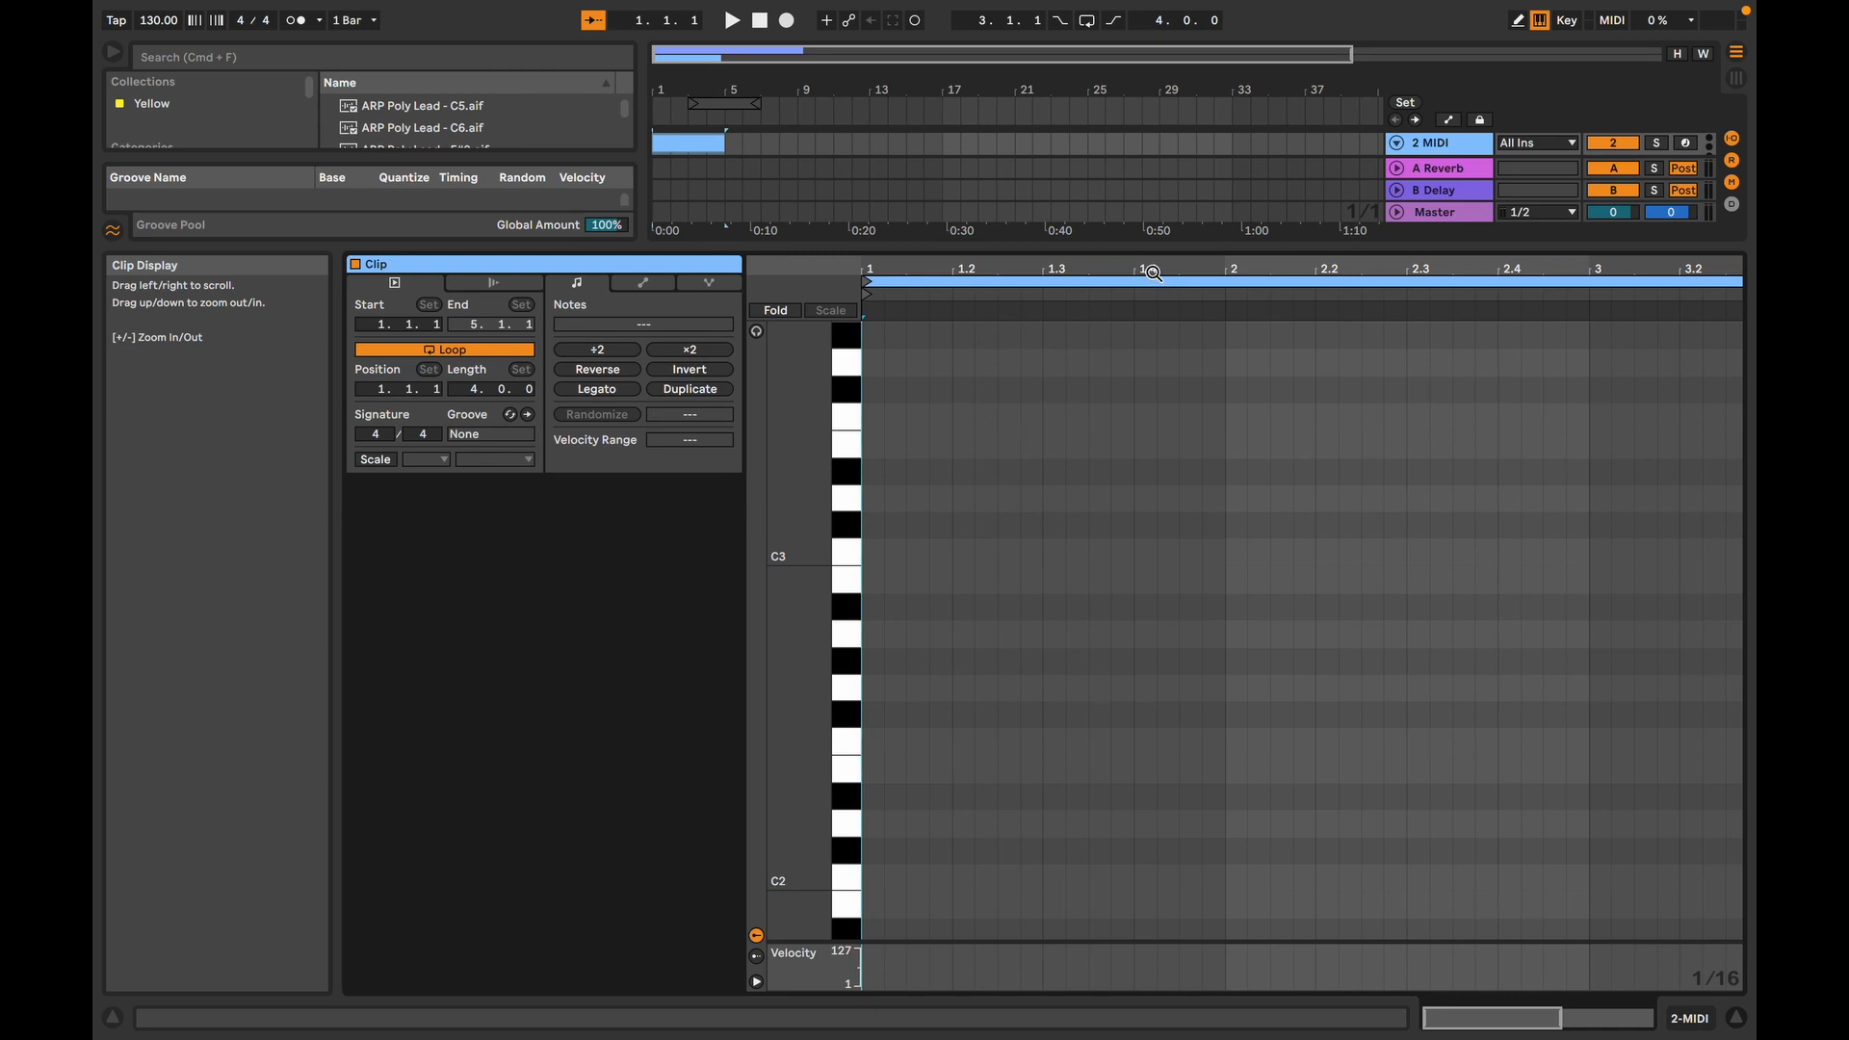
pyautogui.rightClick(882, 549)
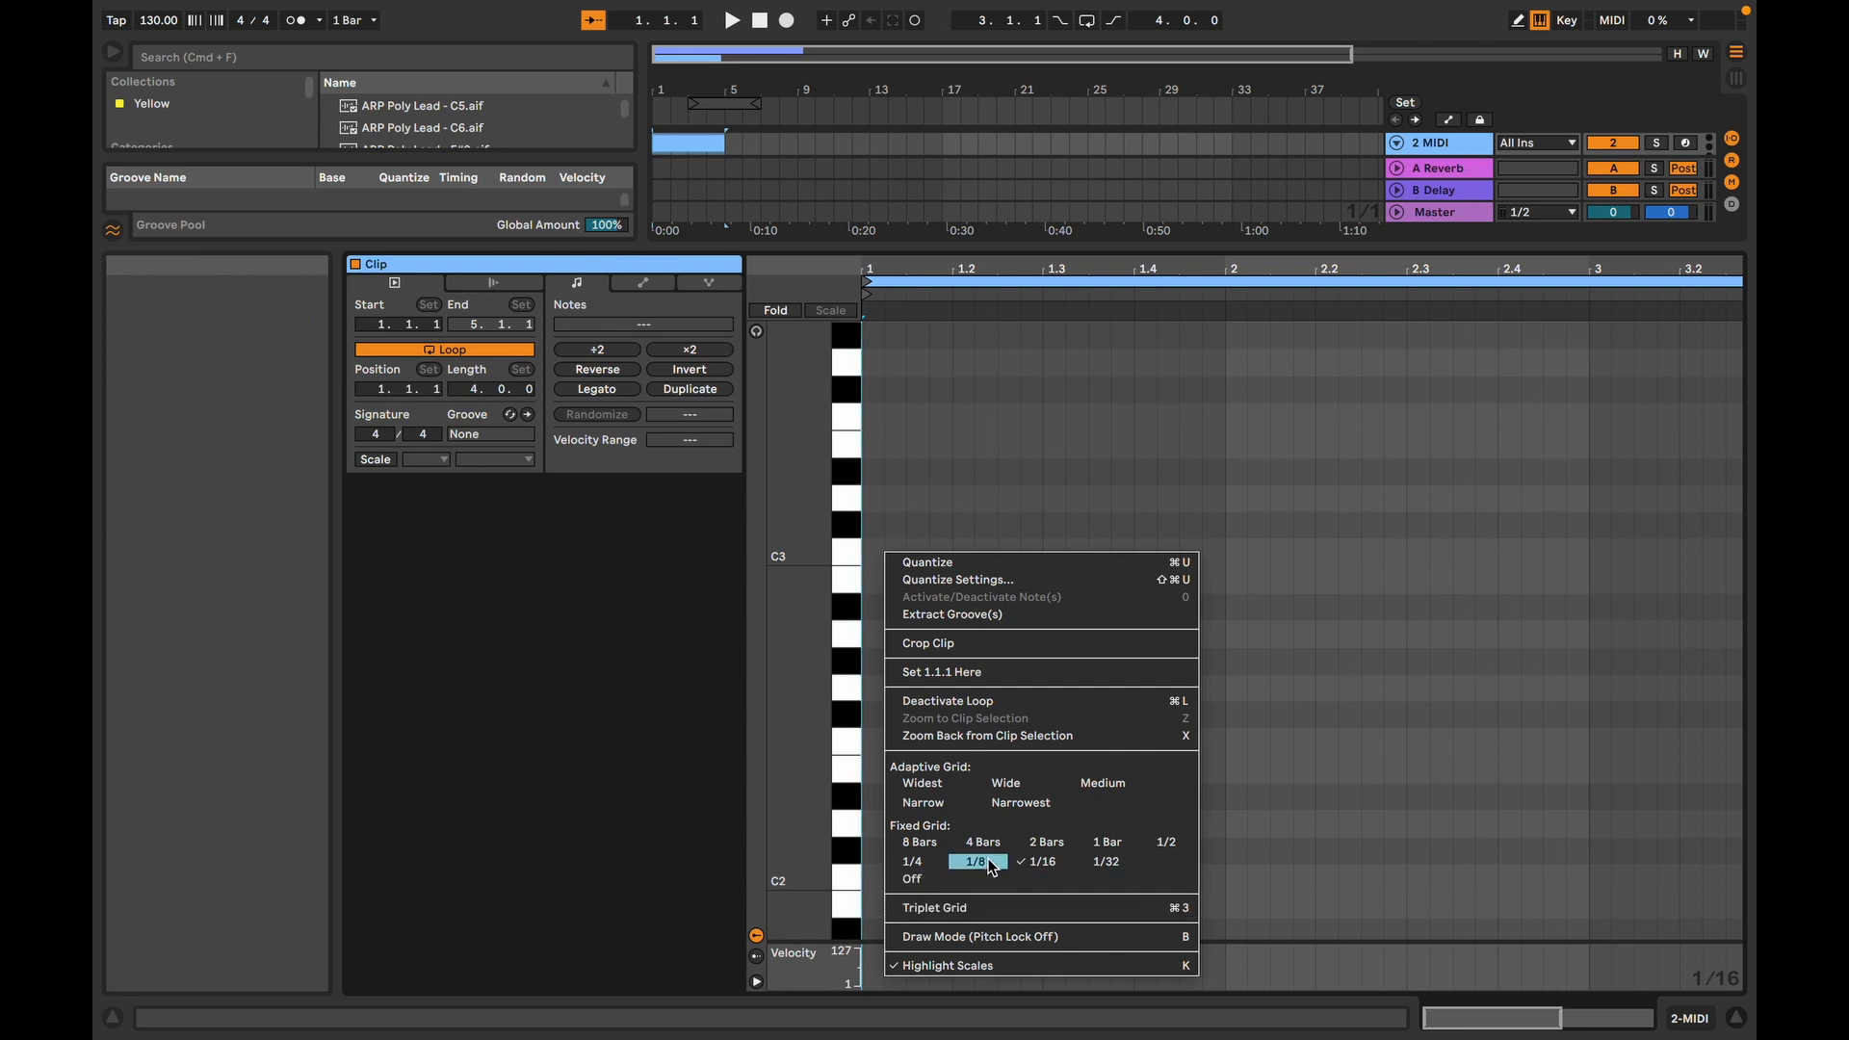
pyautogui.click(923, 870)
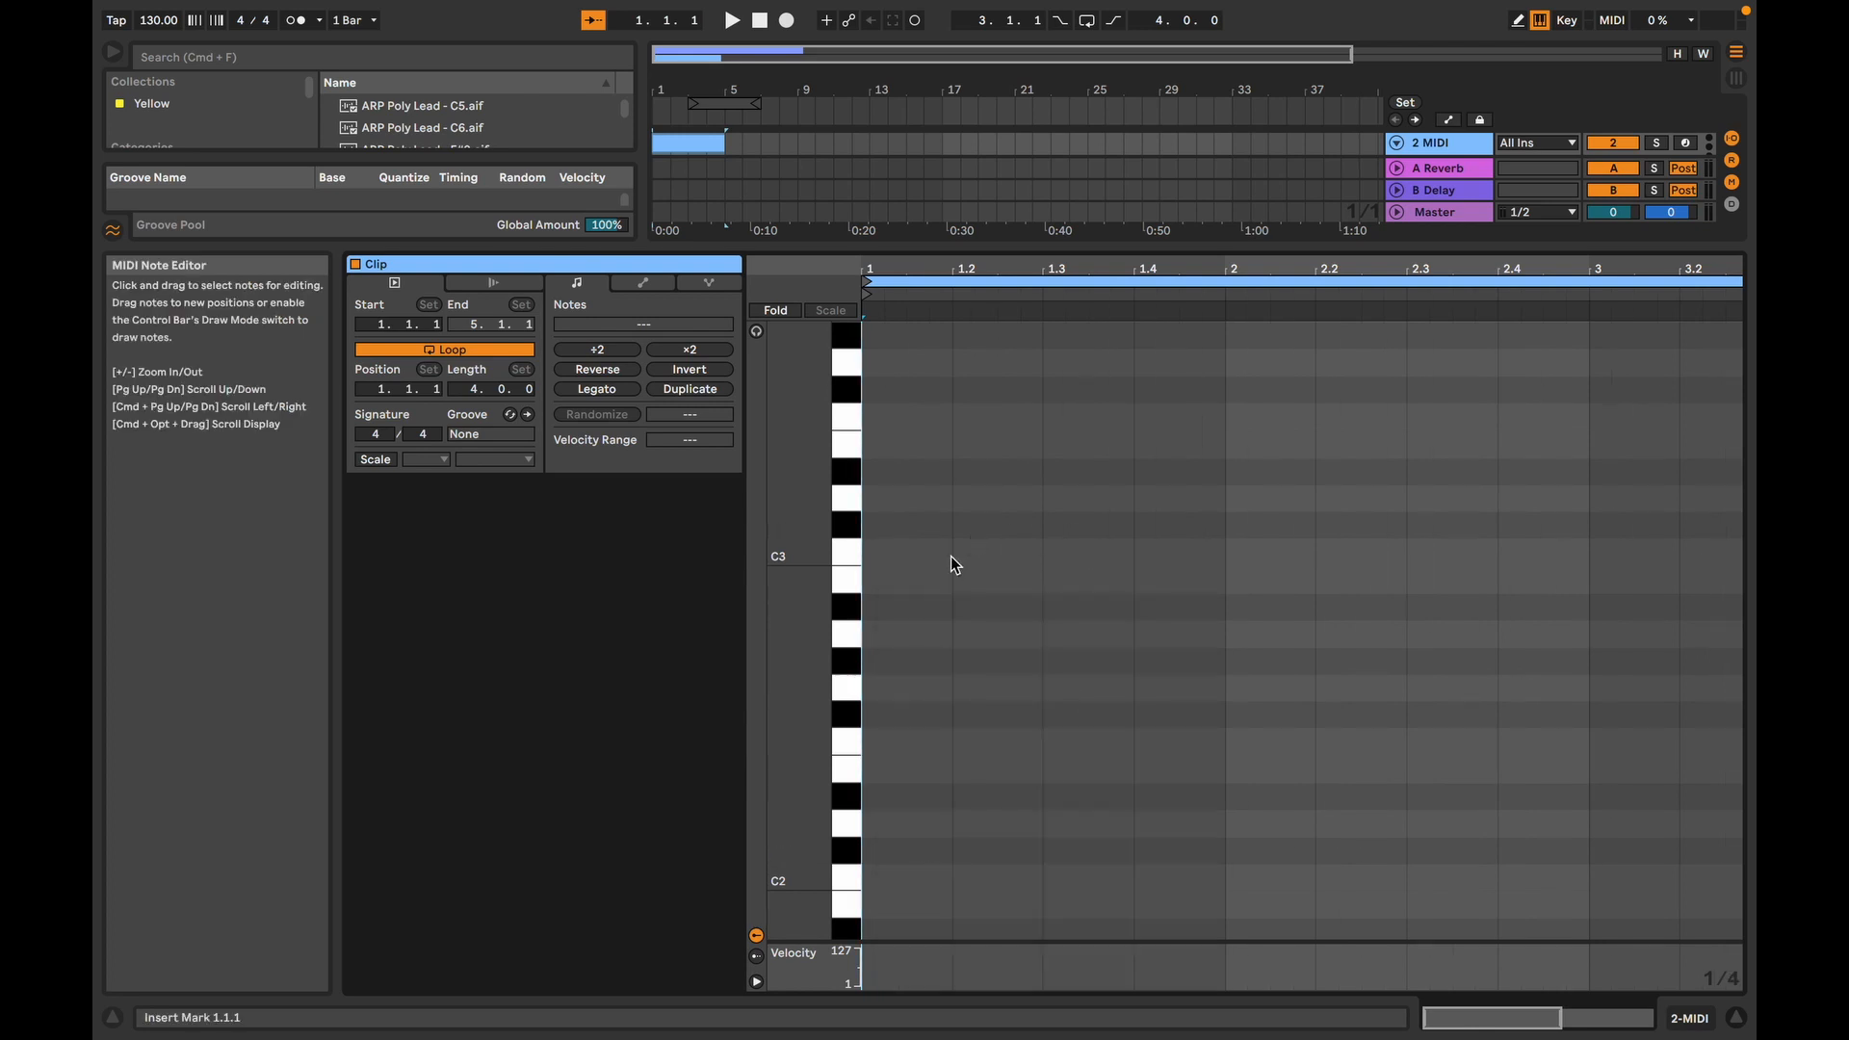
pyautogui.rightClick(1039, 532)
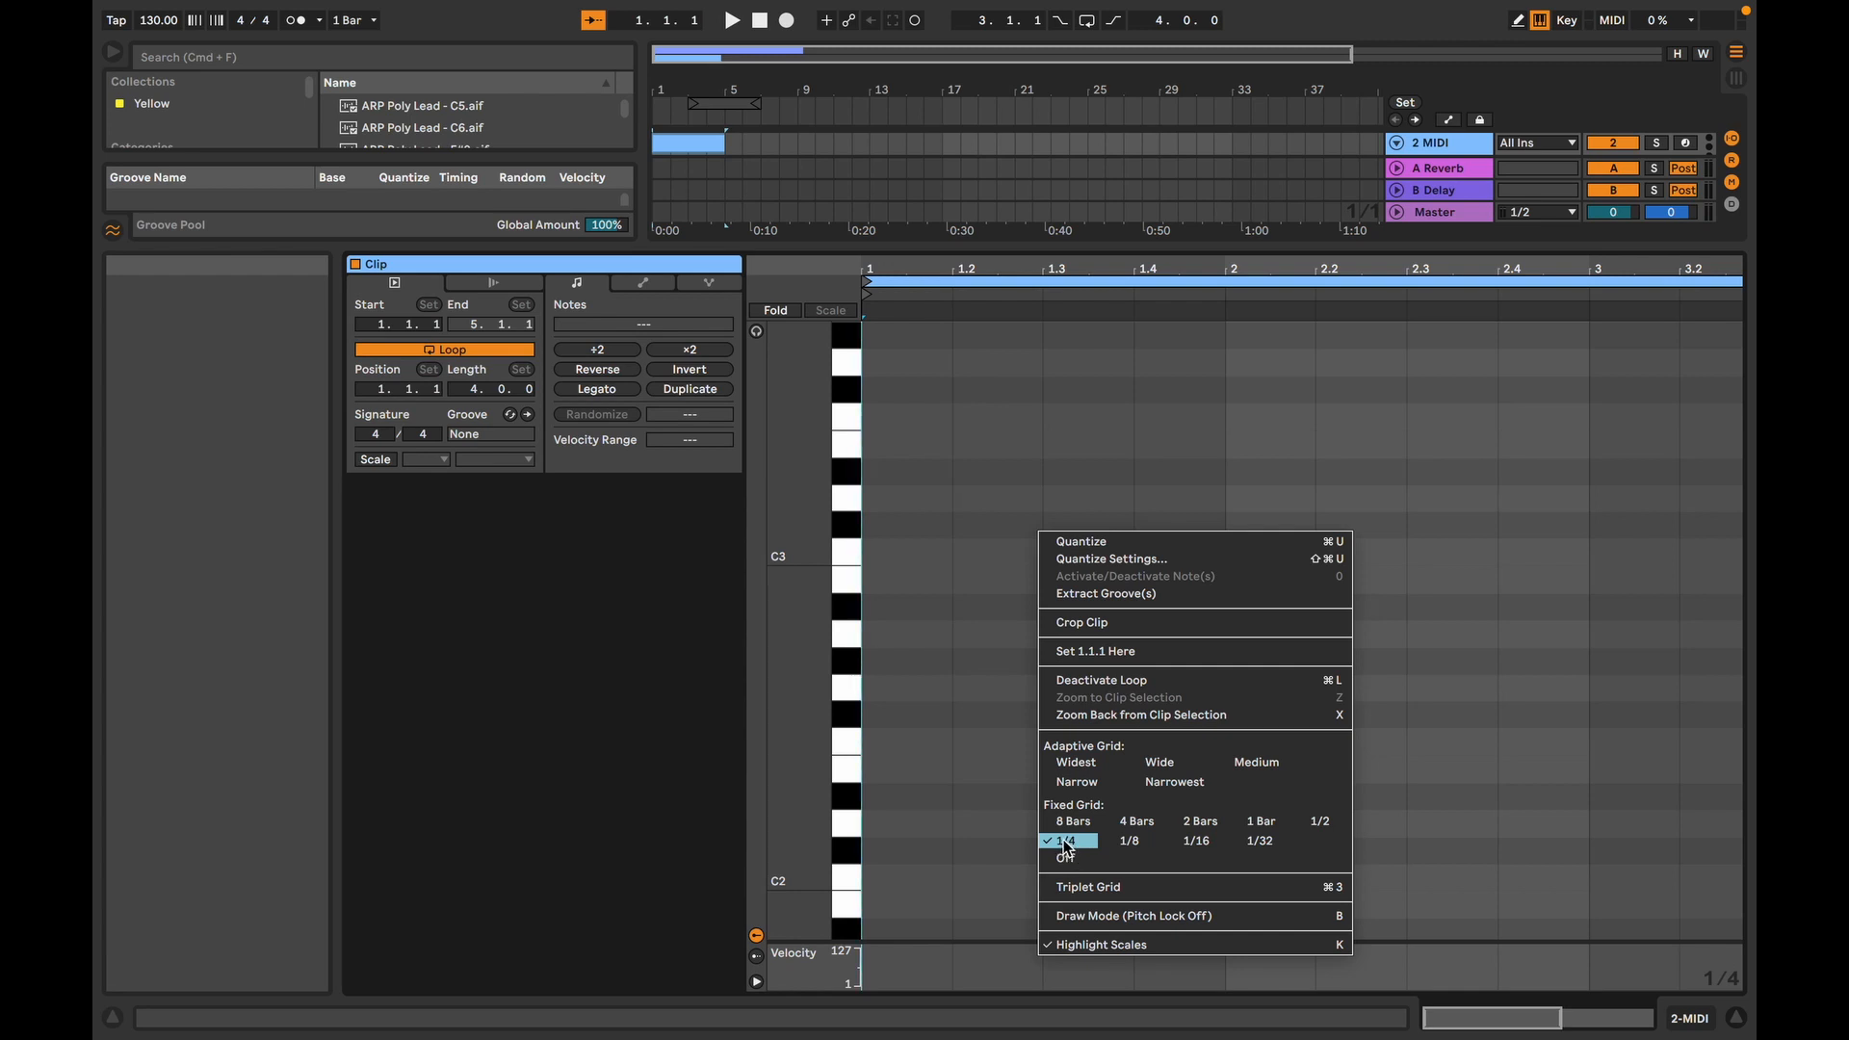
pyautogui.rightClick(934, 624)
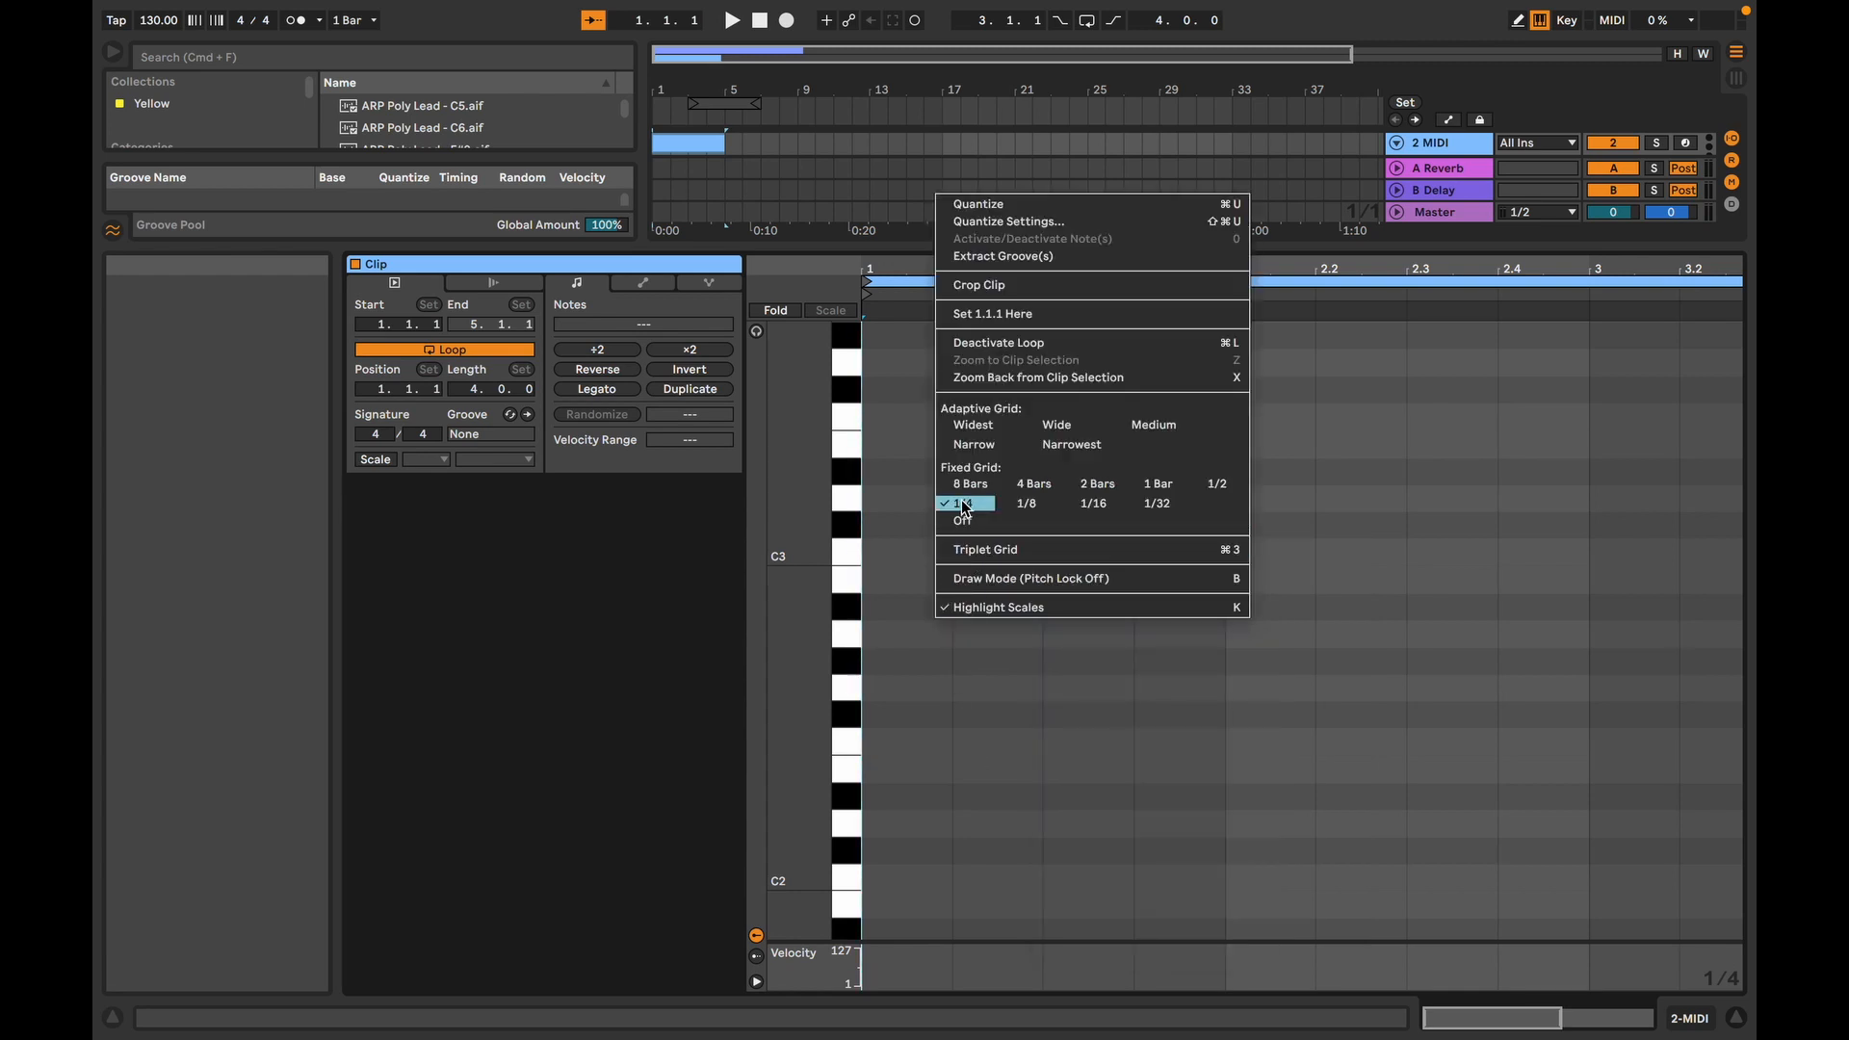
# Step: Add four consecutive one-beat C3 notes filling the clip's first bar
pyautogui.click(882, 562)
pyautogui.doubleClick(882, 557)
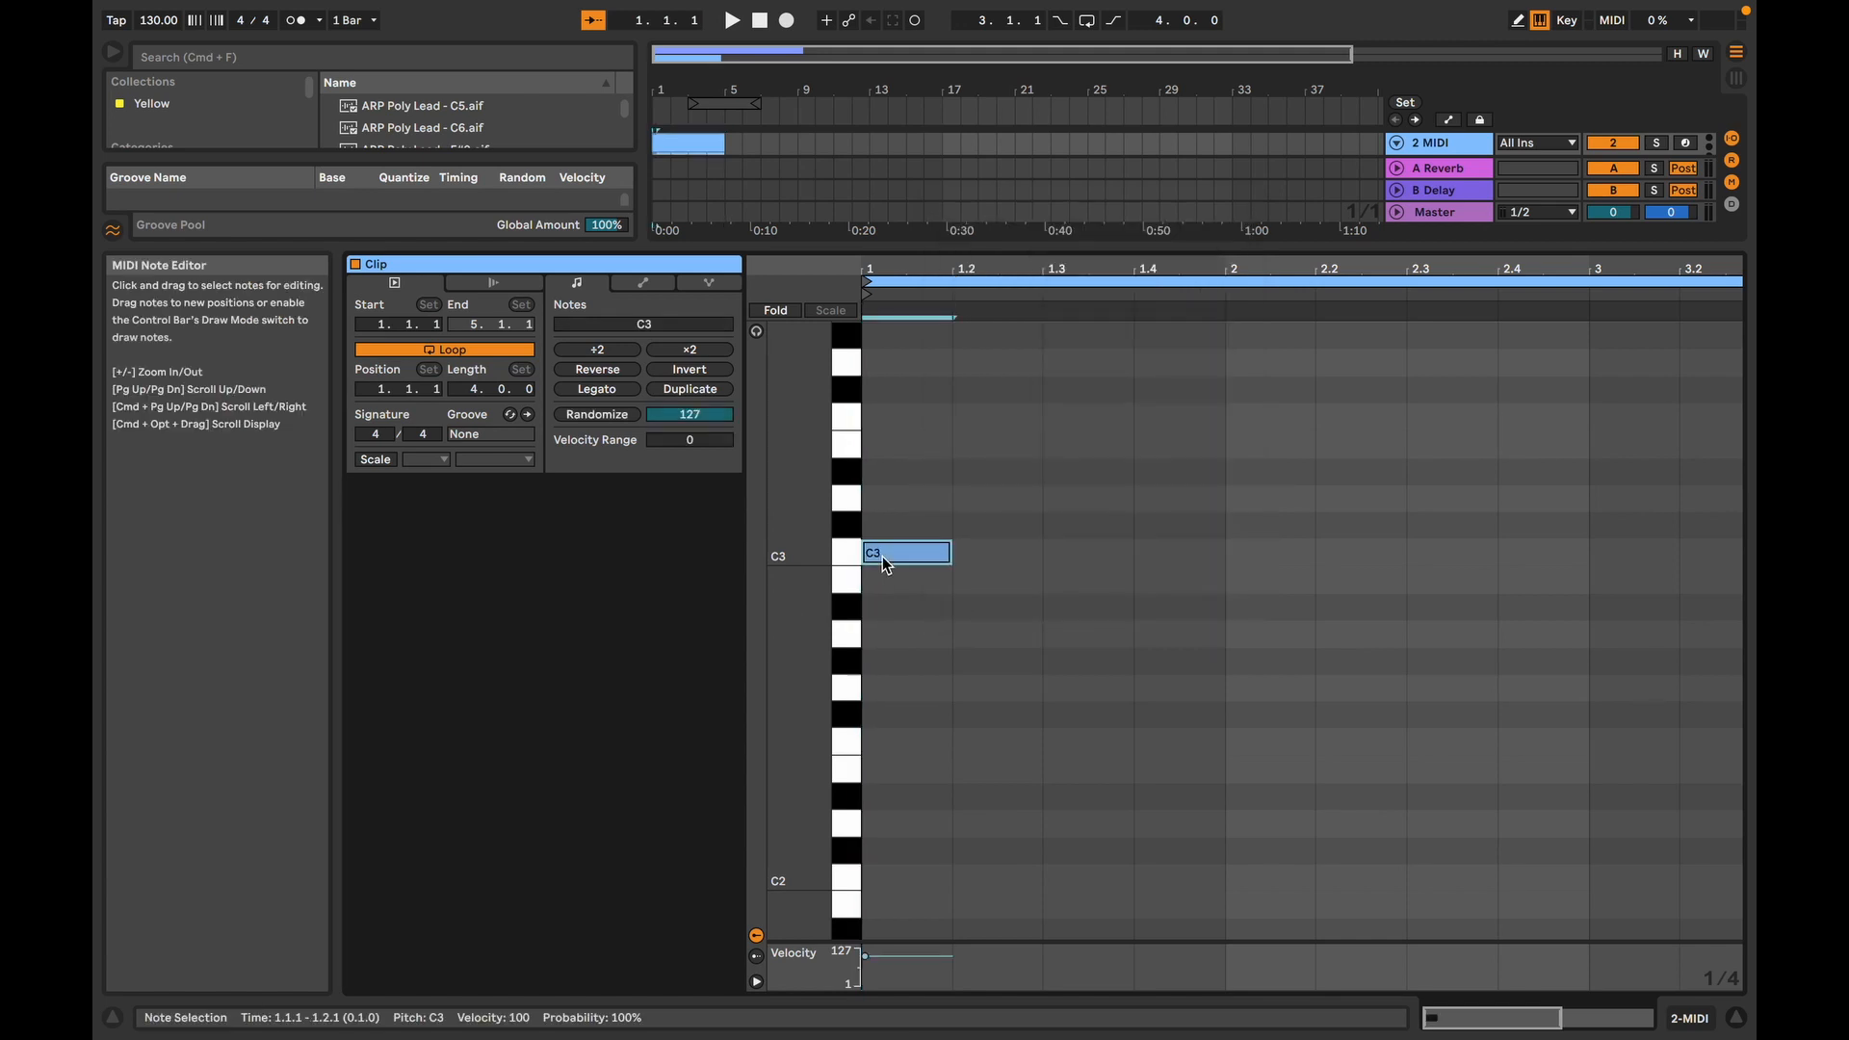
pyautogui.doubleClick(1002, 557)
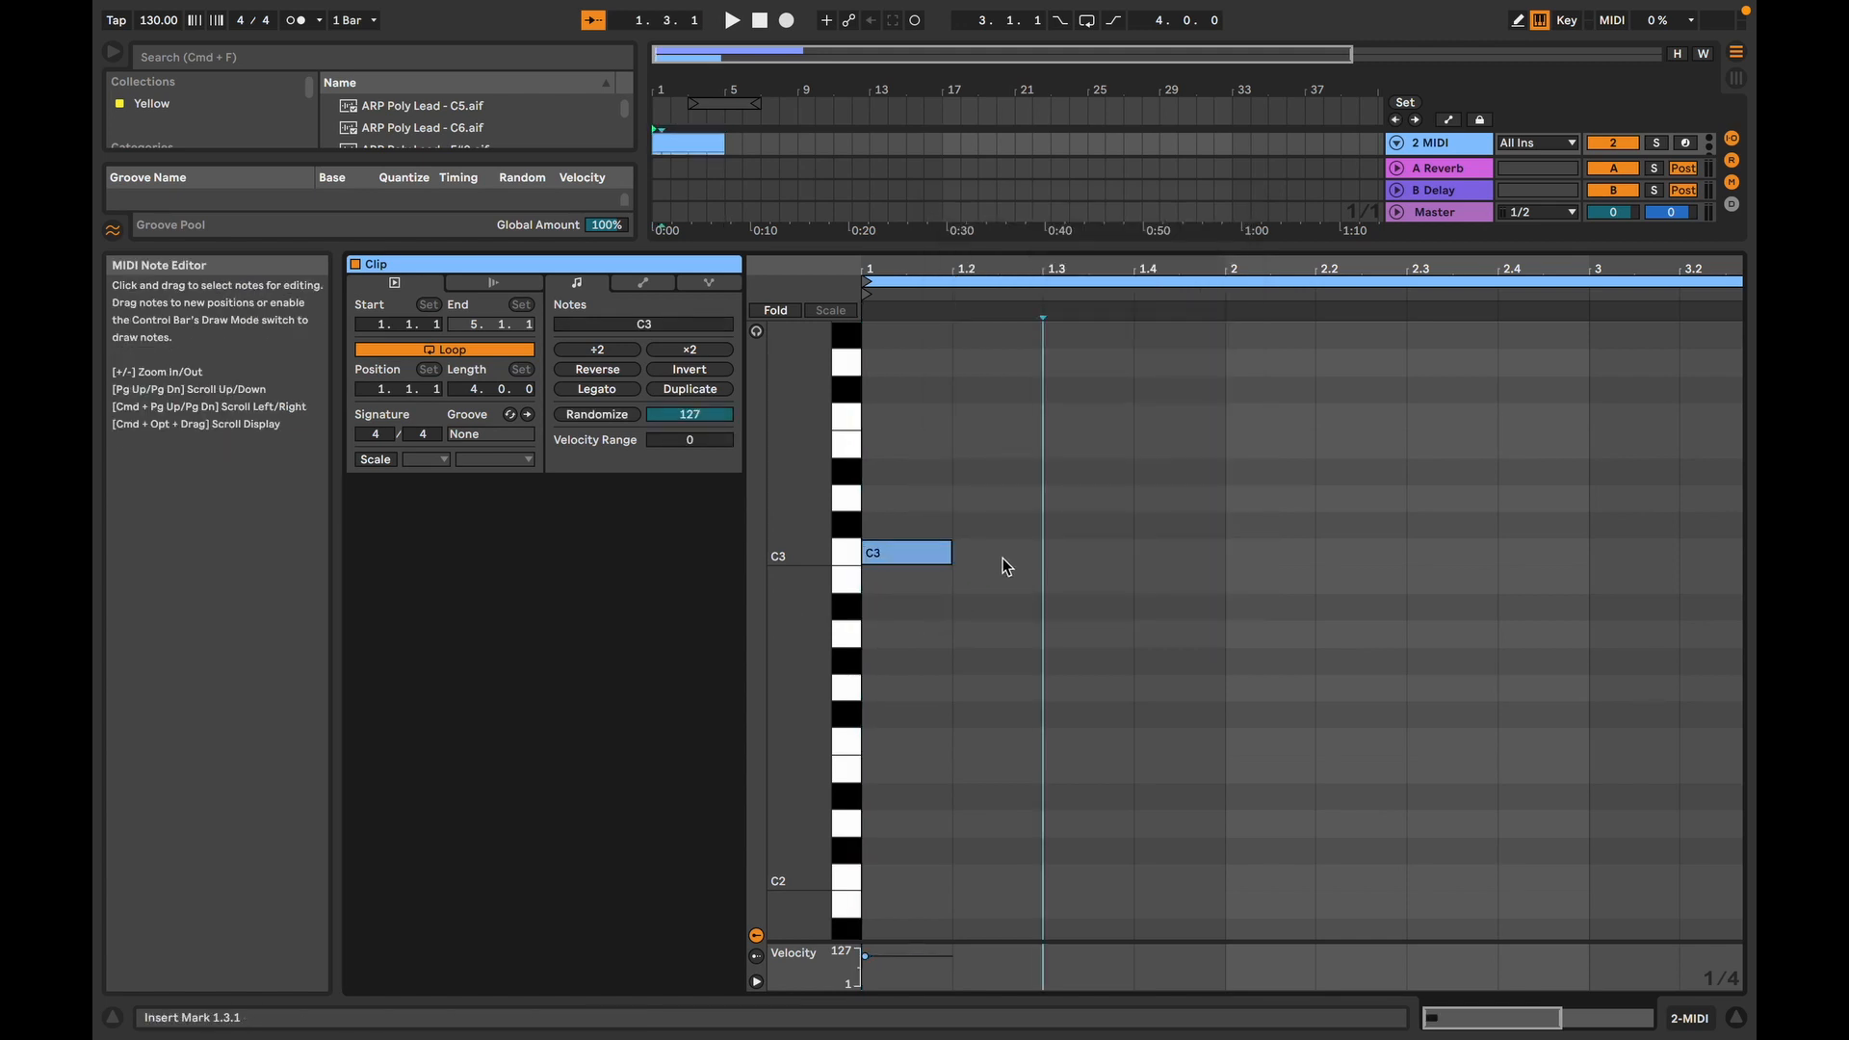
pyautogui.doubleClick(1084, 556)
pyautogui.doubleClick(1168, 558)
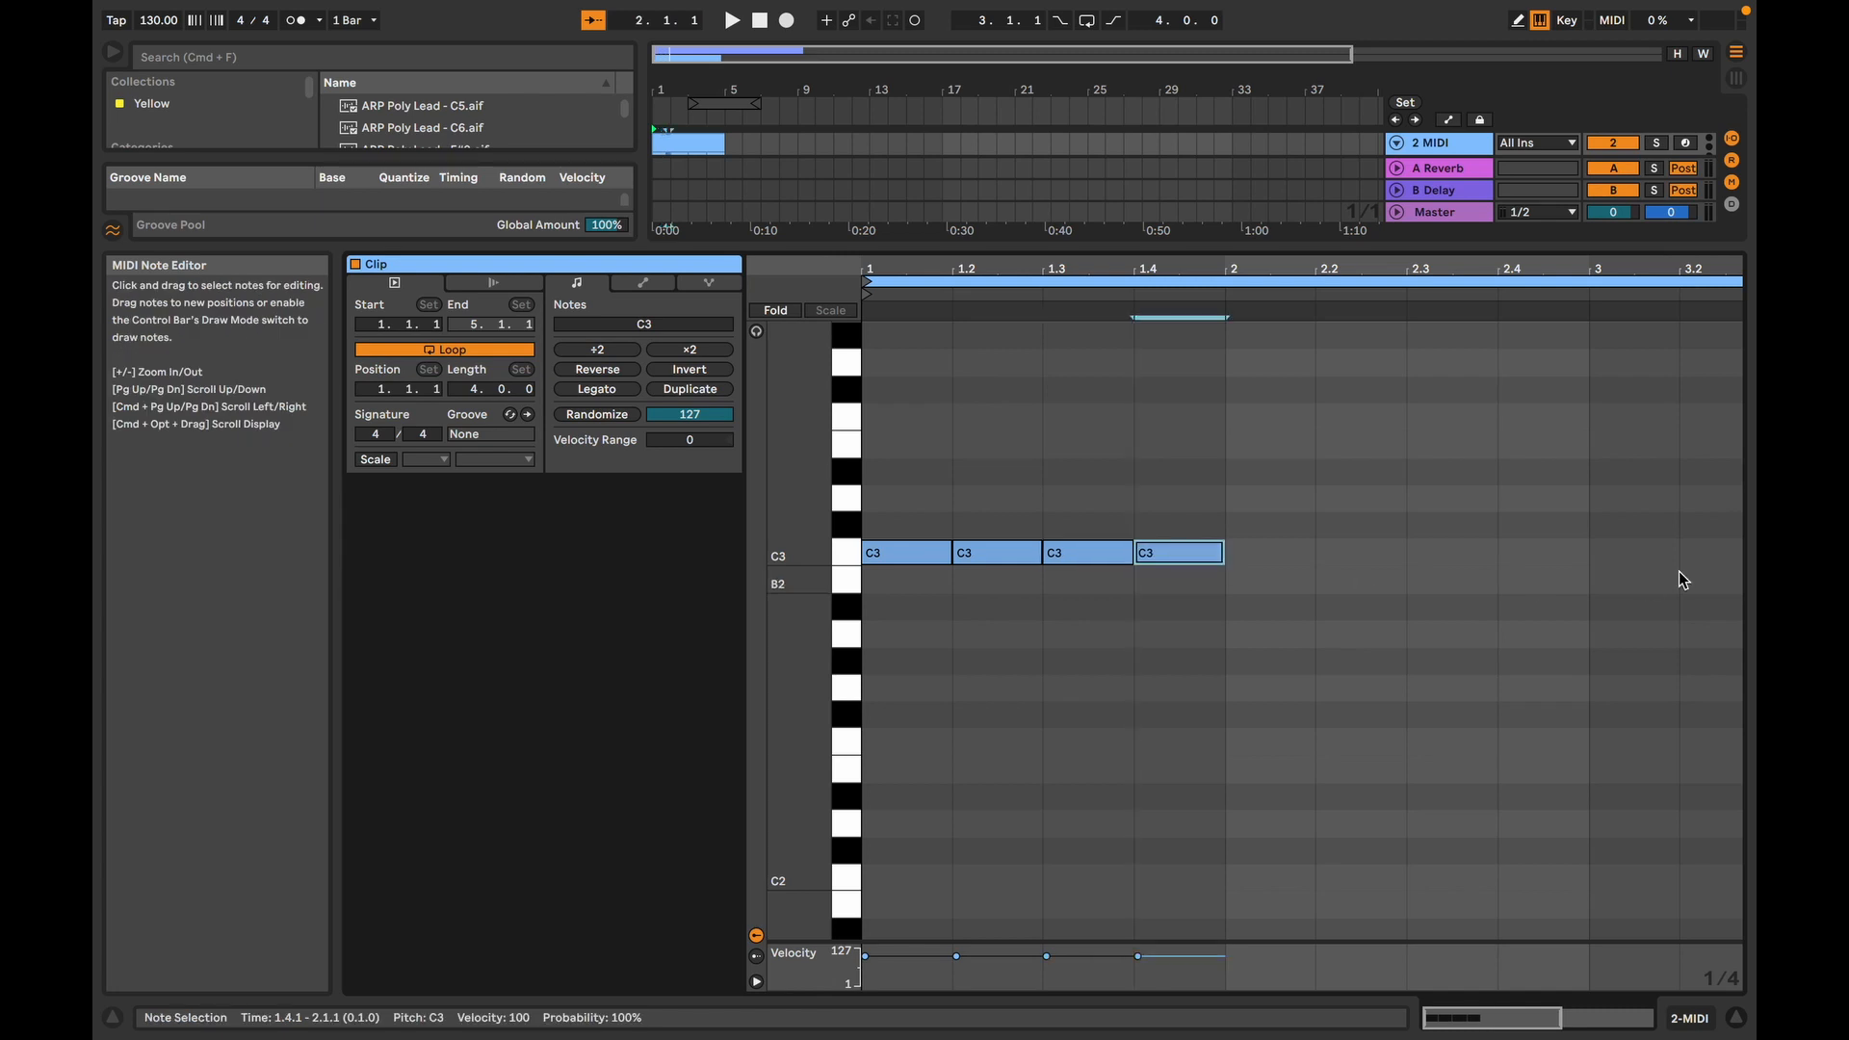
# Step: Add one-beat C3 notes at 2.1.1, 2.3.1, 3.1.1 and 4.1.1
pyautogui.doubleClick(1371, 554)
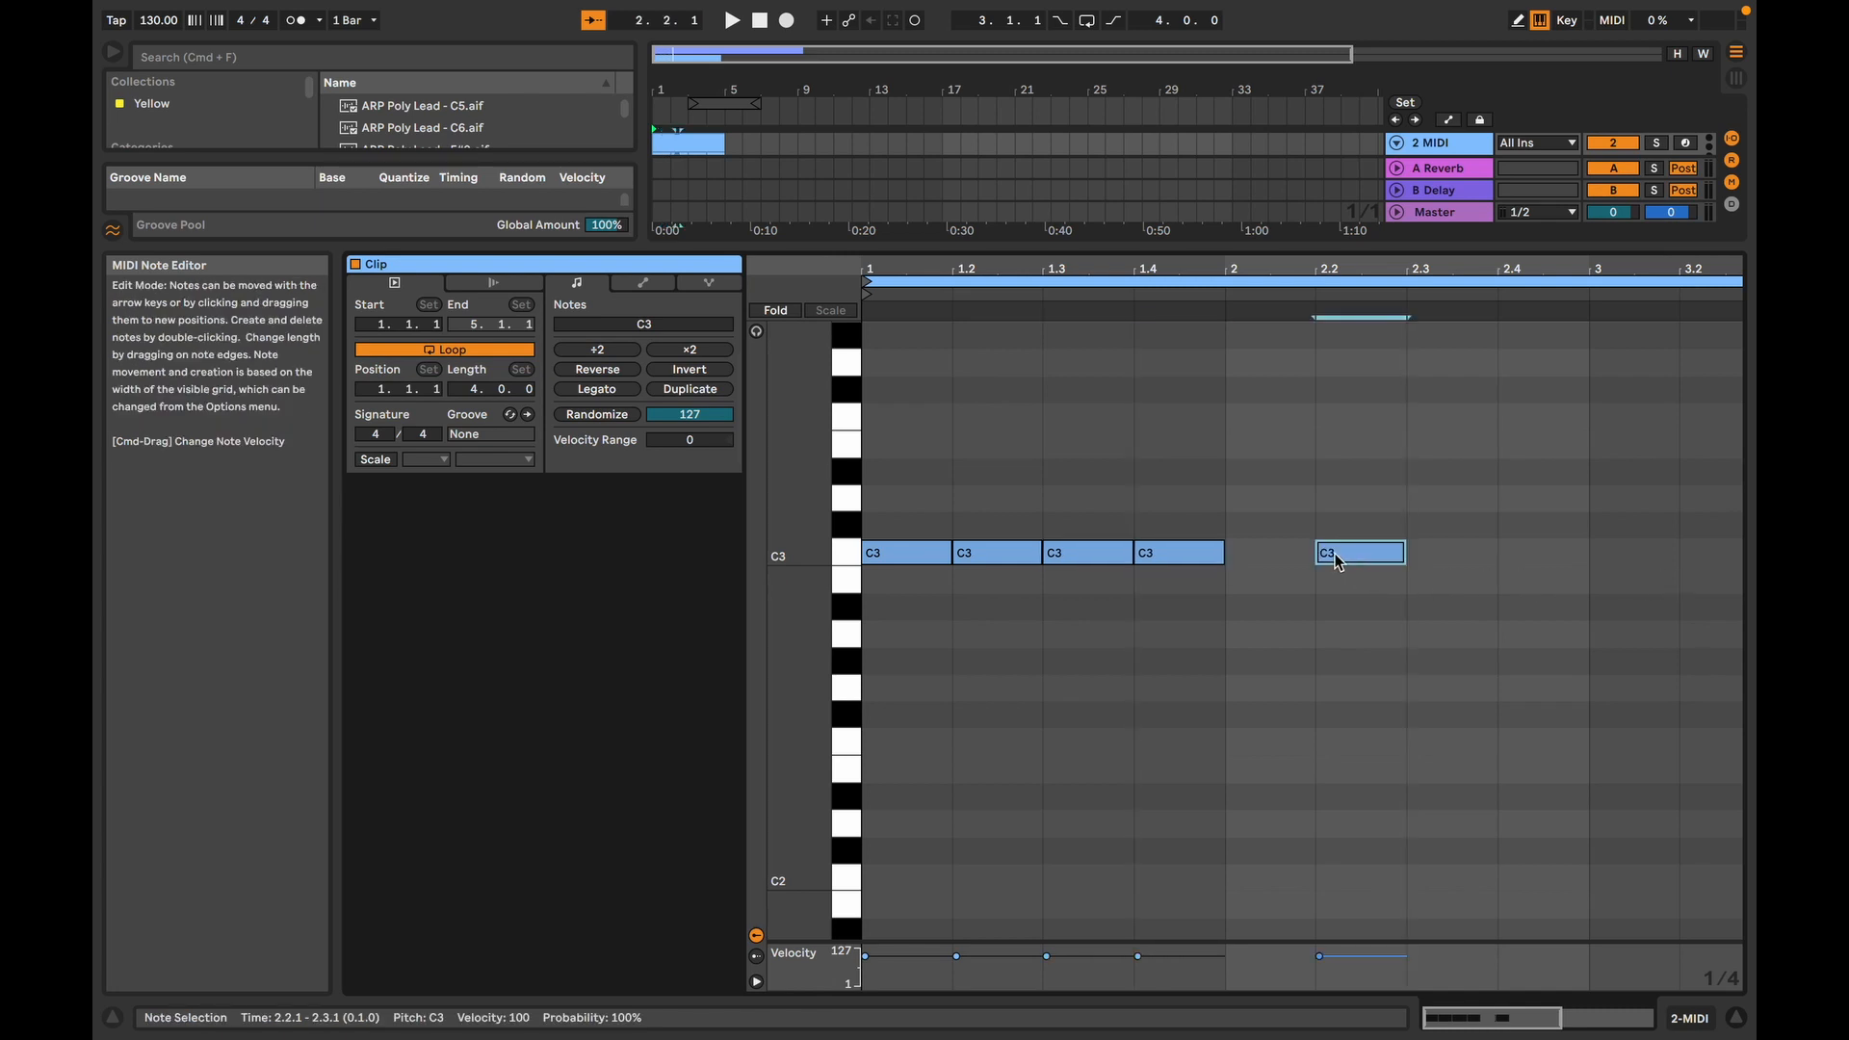
pyautogui.moveTo(1372, 555); pyautogui.dragTo(1289, 564)
pyautogui.doubleClick(1429, 556)
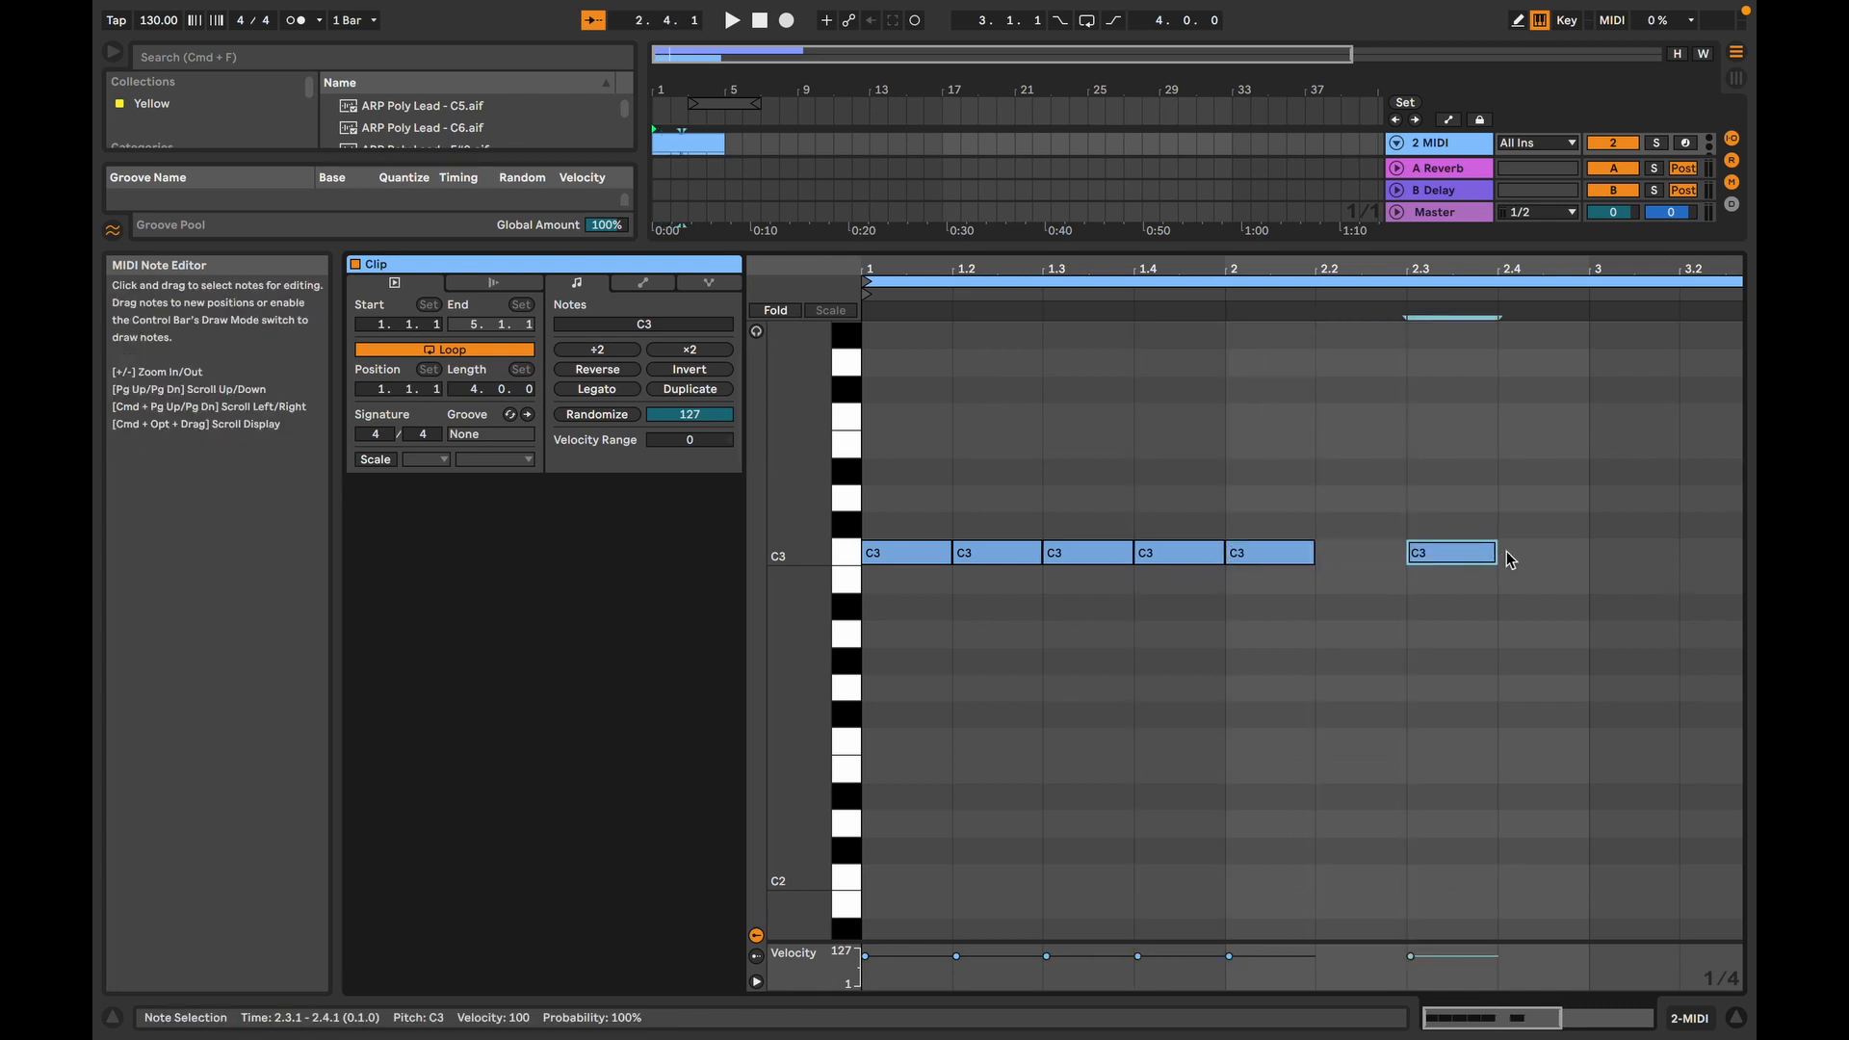
pyautogui.doubleClick(1633, 556)
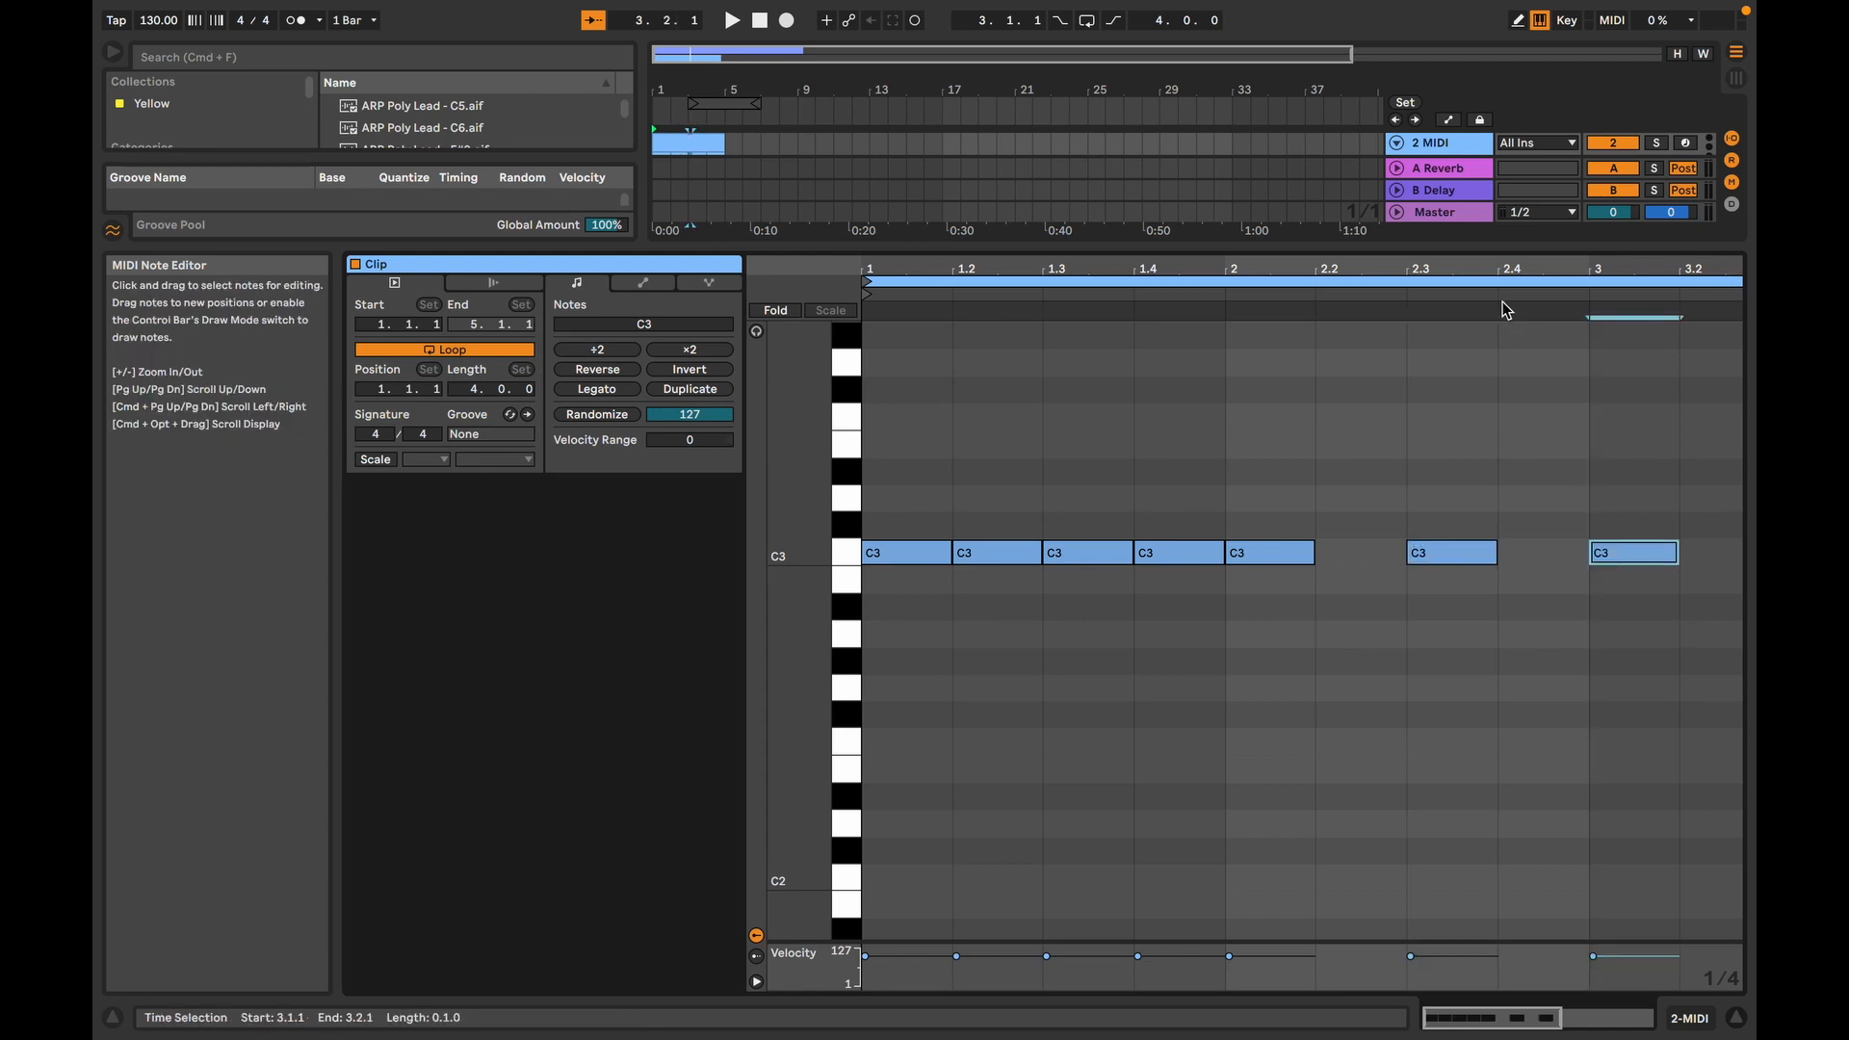
pyautogui.moveTo(1493, 274); pyautogui.dragTo(1245, 269)
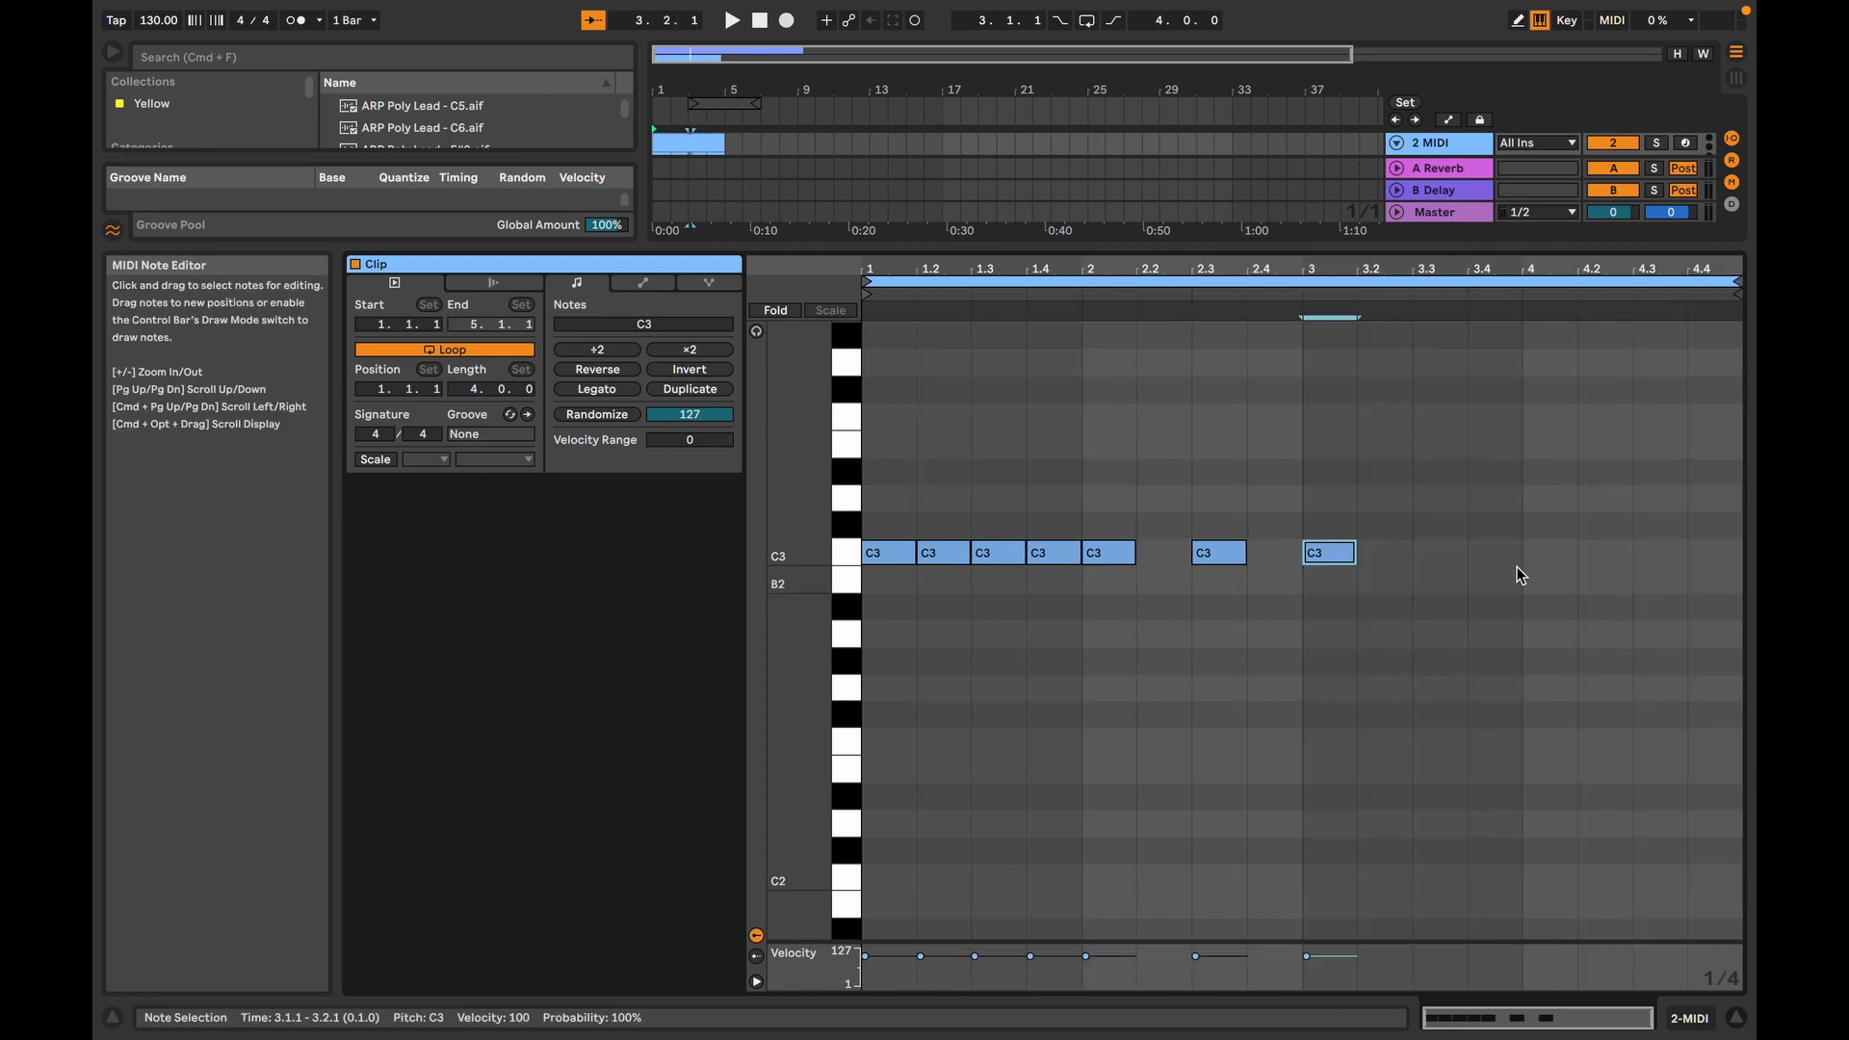
pyautogui.click(1535, 556)
pyautogui.doubleClick(1536, 562)
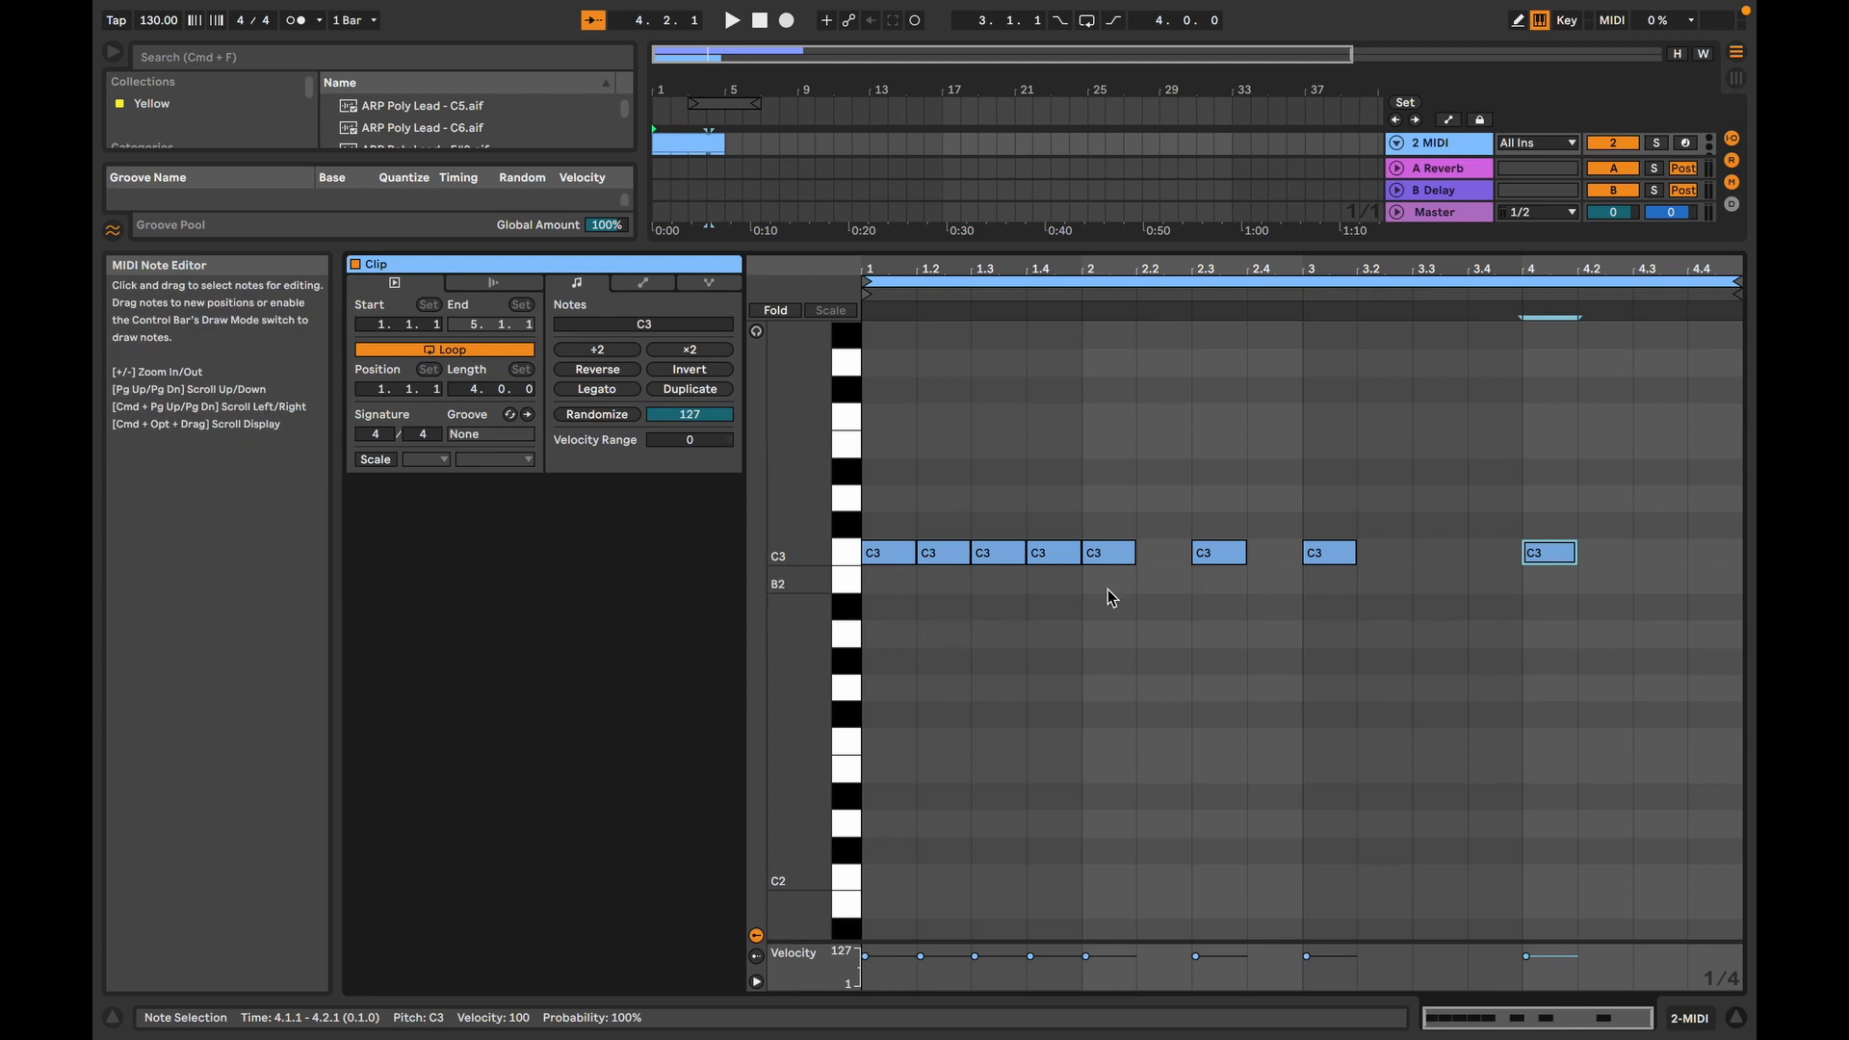
# Step: Lengthen the C3 notes at 2.1.1, 2.3.1 and 3.1.1 to two beats each, and start the last note at 3.3.1
pyautogui.moveTo(1134, 565); pyautogui.dragTo(1186, 572)
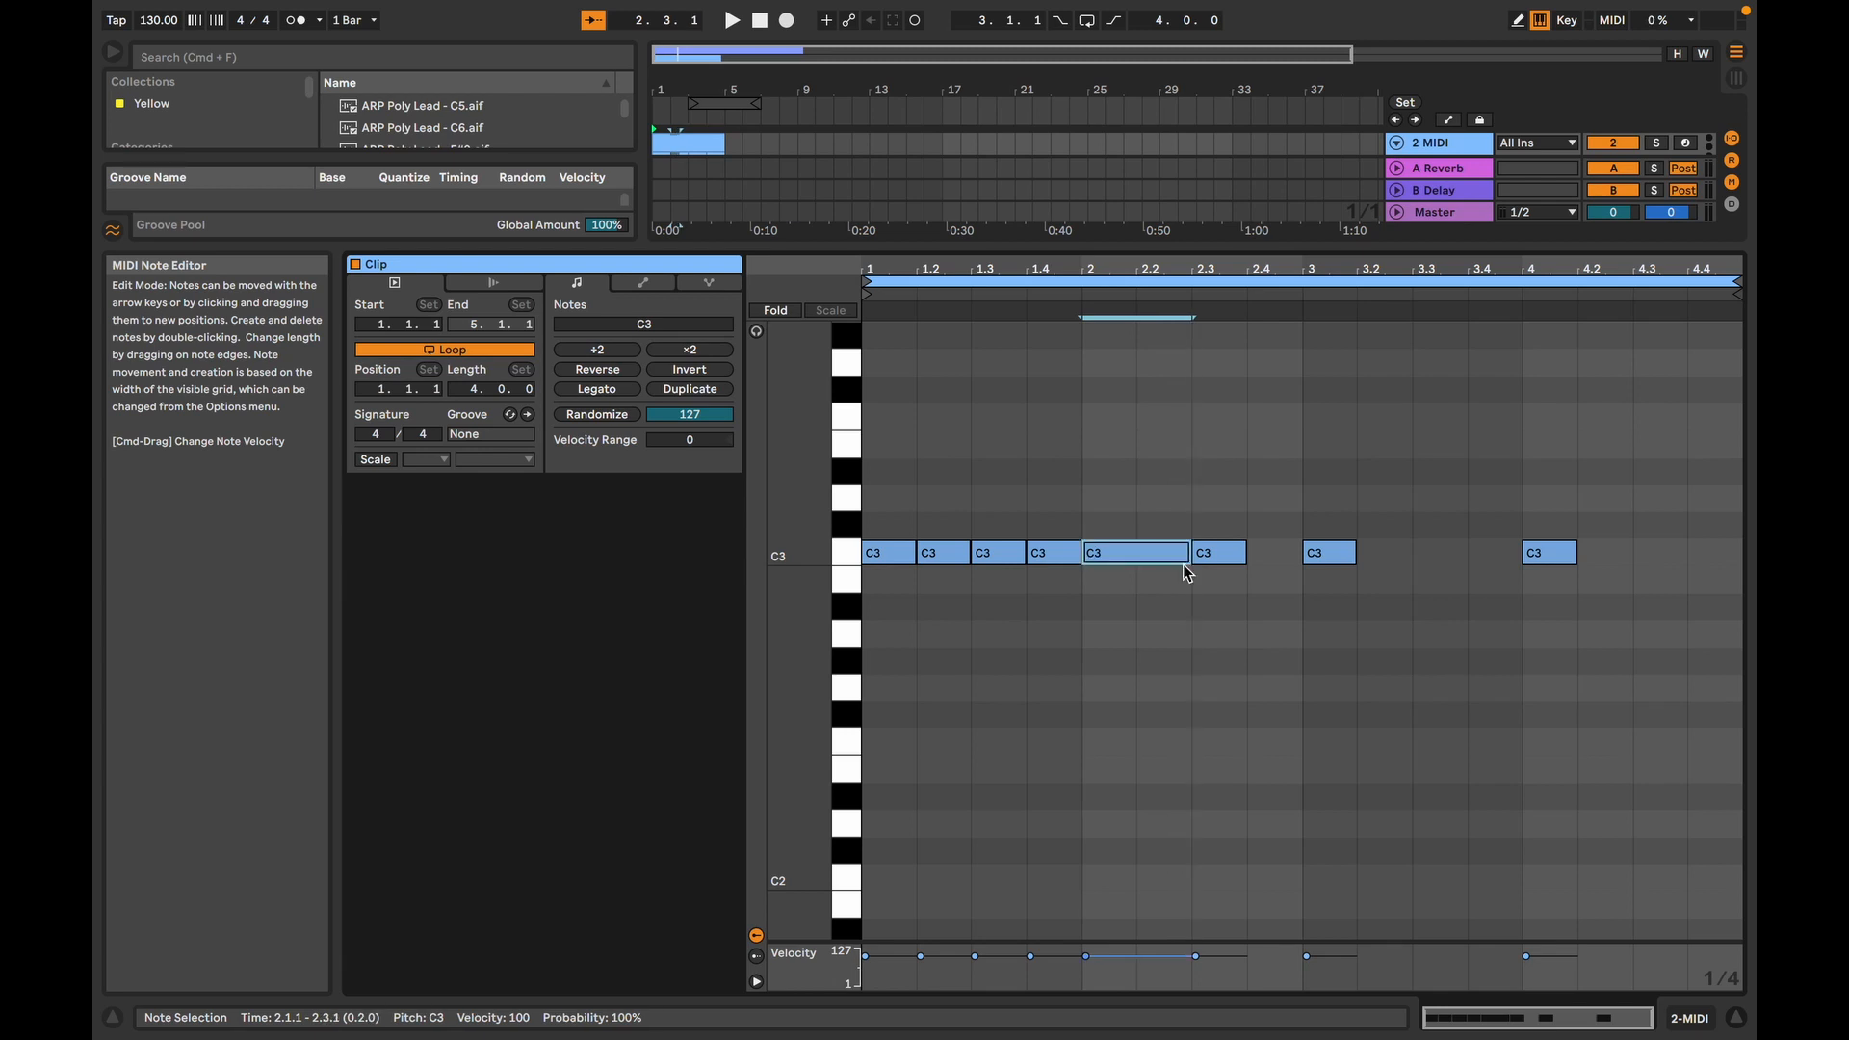
pyautogui.moveTo(1229, 631); pyautogui.dragTo(1423, 560)
pyautogui.click(1546, 558)
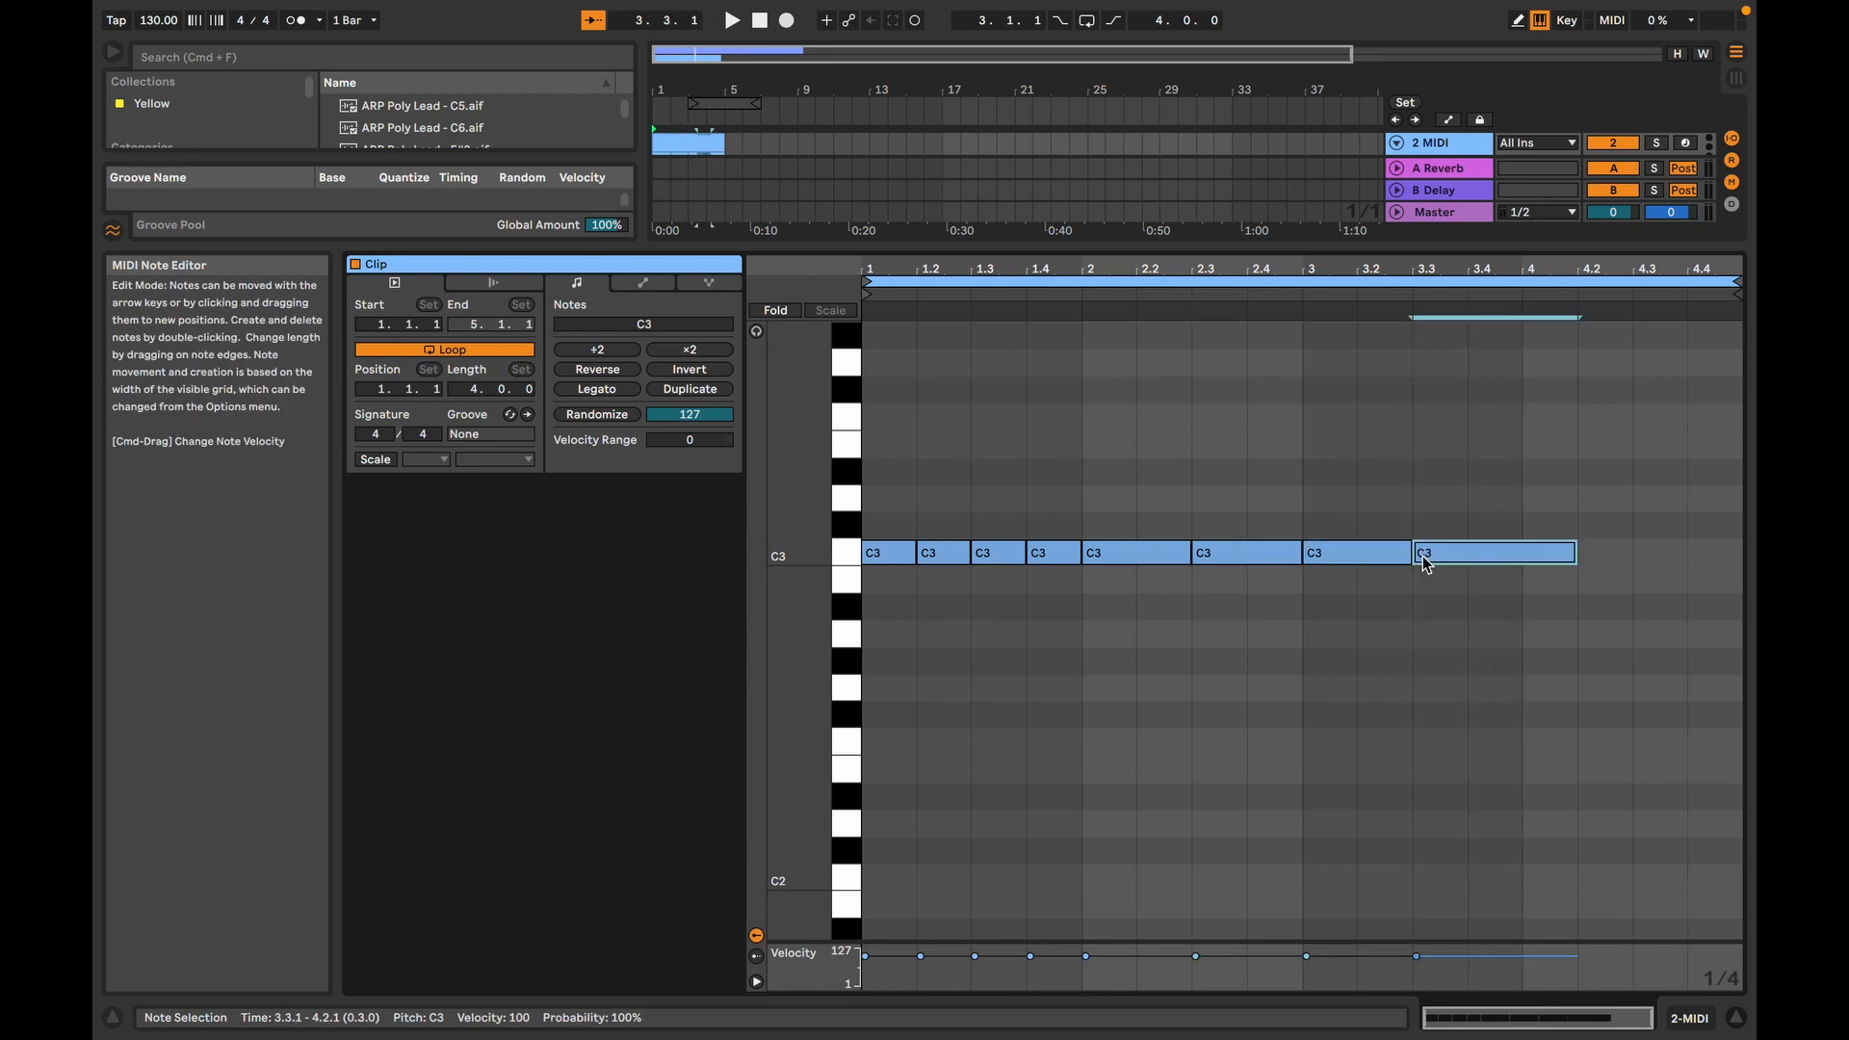
# Step: Duplicate the last C3 note, and adjust the final two notes to span 3.3.1 to 4.1.1 and 4.1.1 to 5.1.1
pyautogui.moveTo(1531, 667); pyautogui.dragTo(1338, 572)
pyautogui.click(1595, 606)
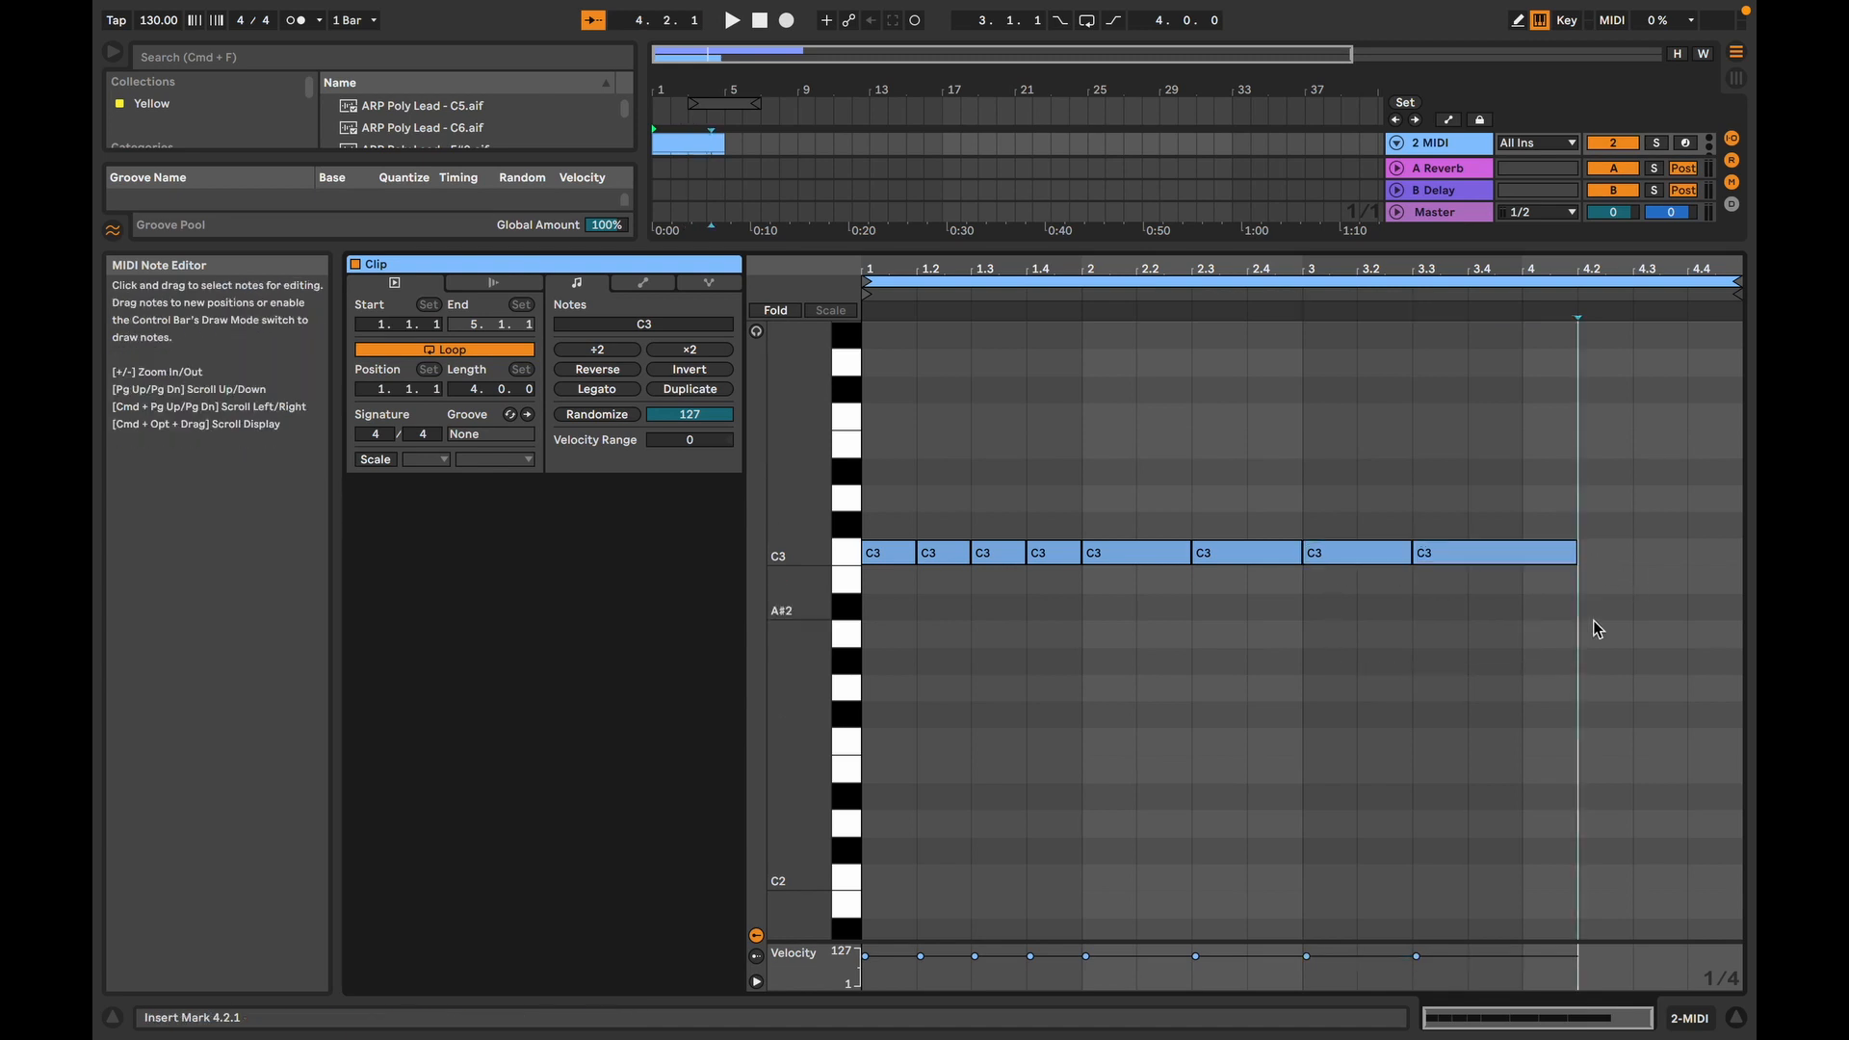
pyautogui.moveTo(1393, 722); pyautogui.dragTo(1492, 539)
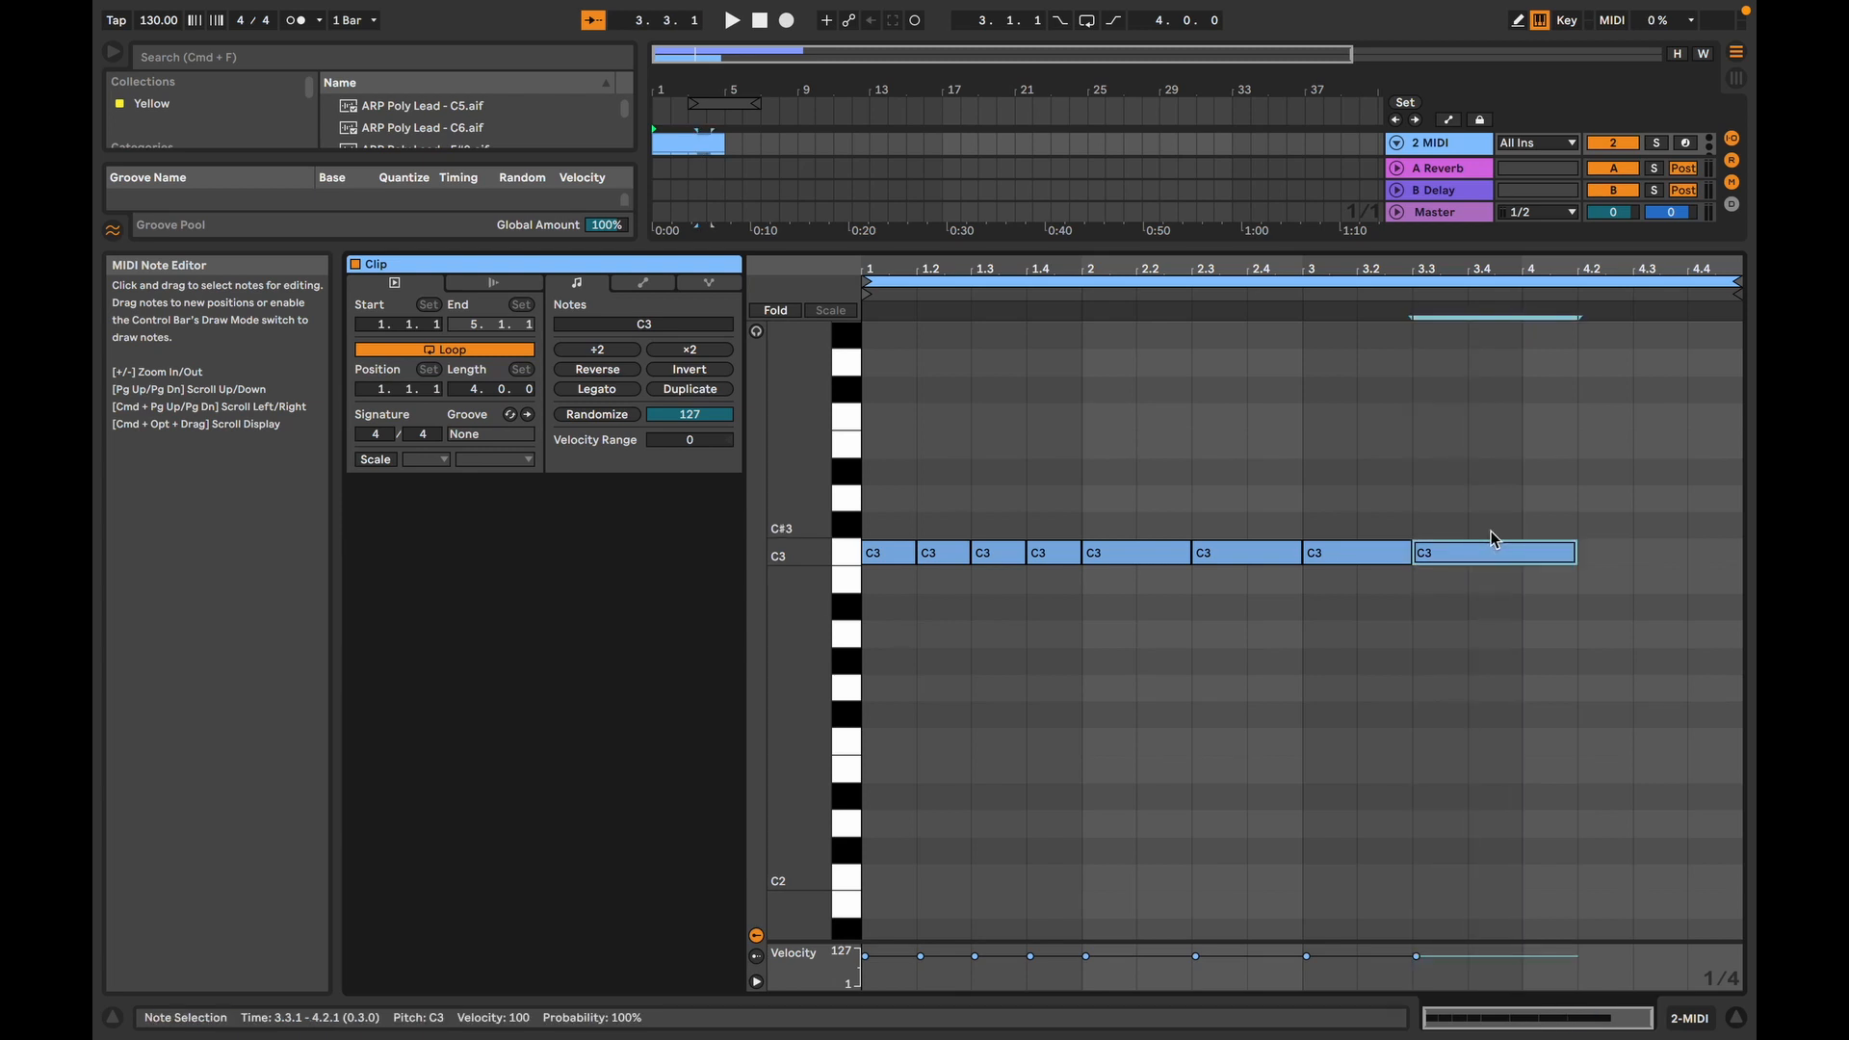
pyautogui.press('super+d')
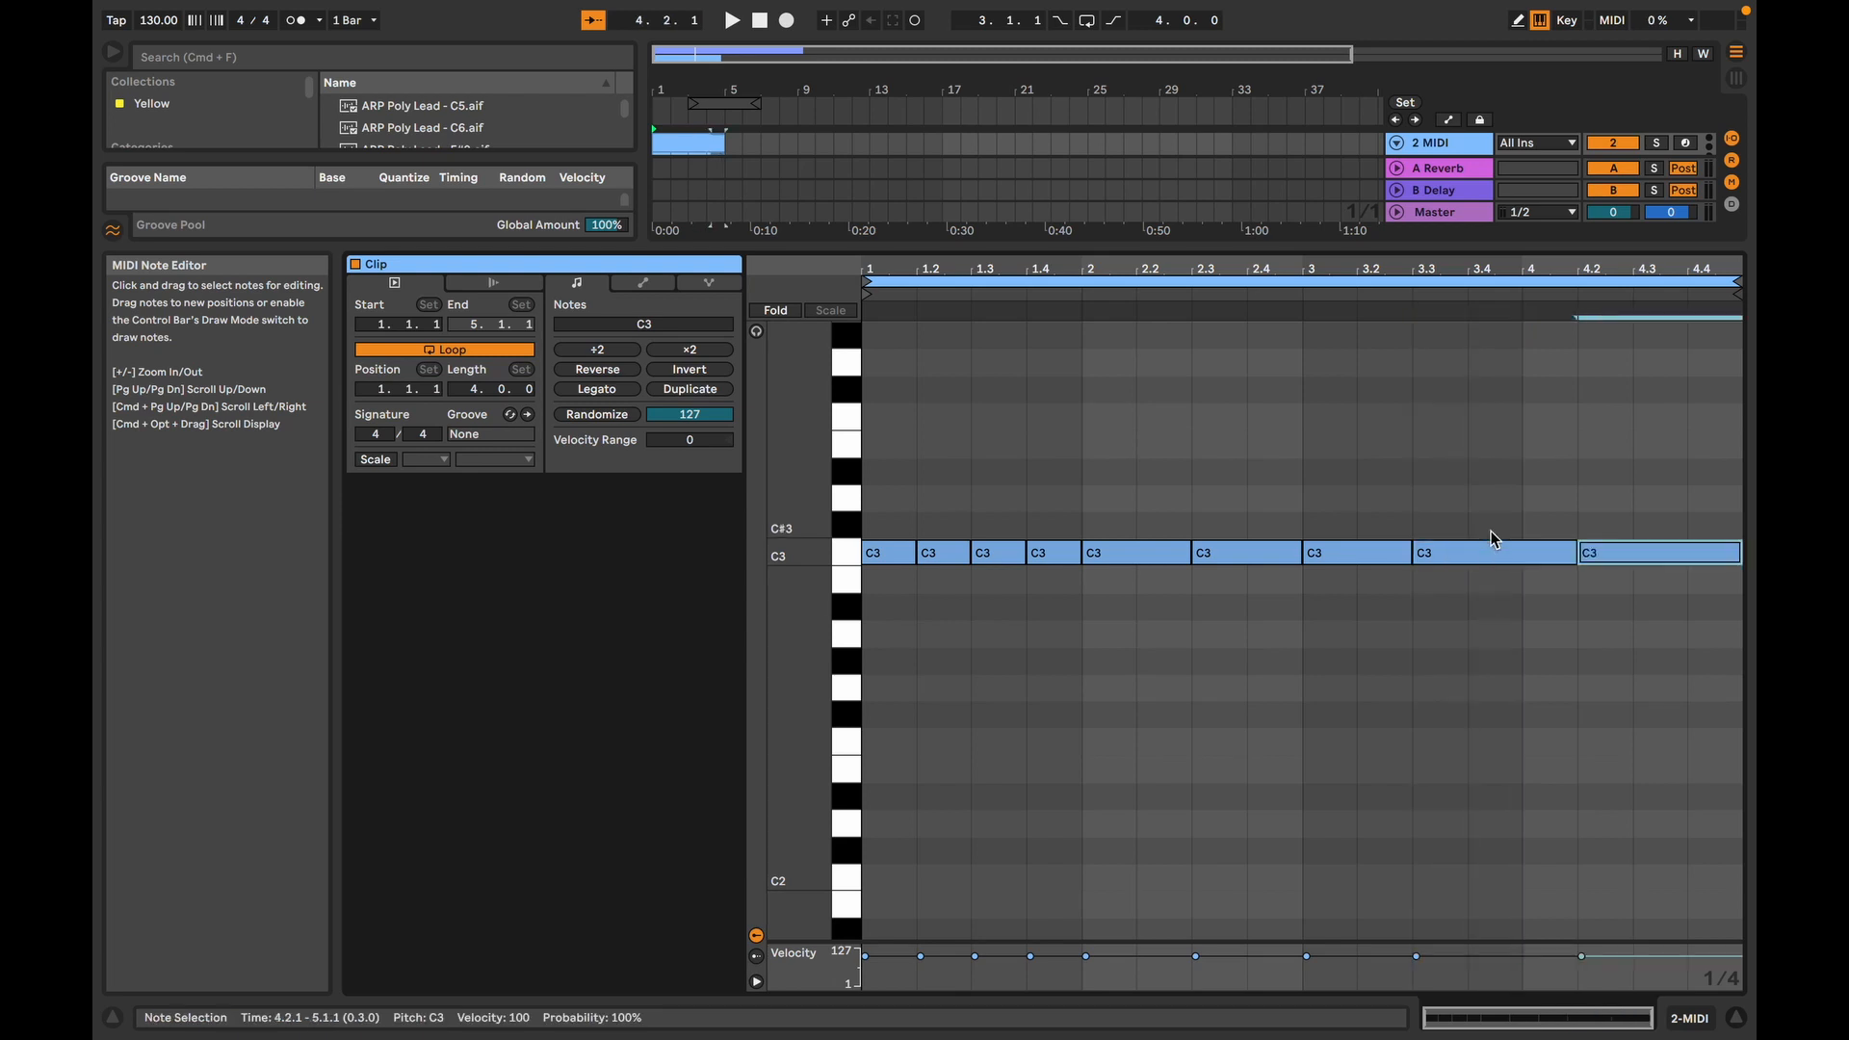
pyautogui.moveTo(1676, 569); pyautogui.dragTo(1739, 553)
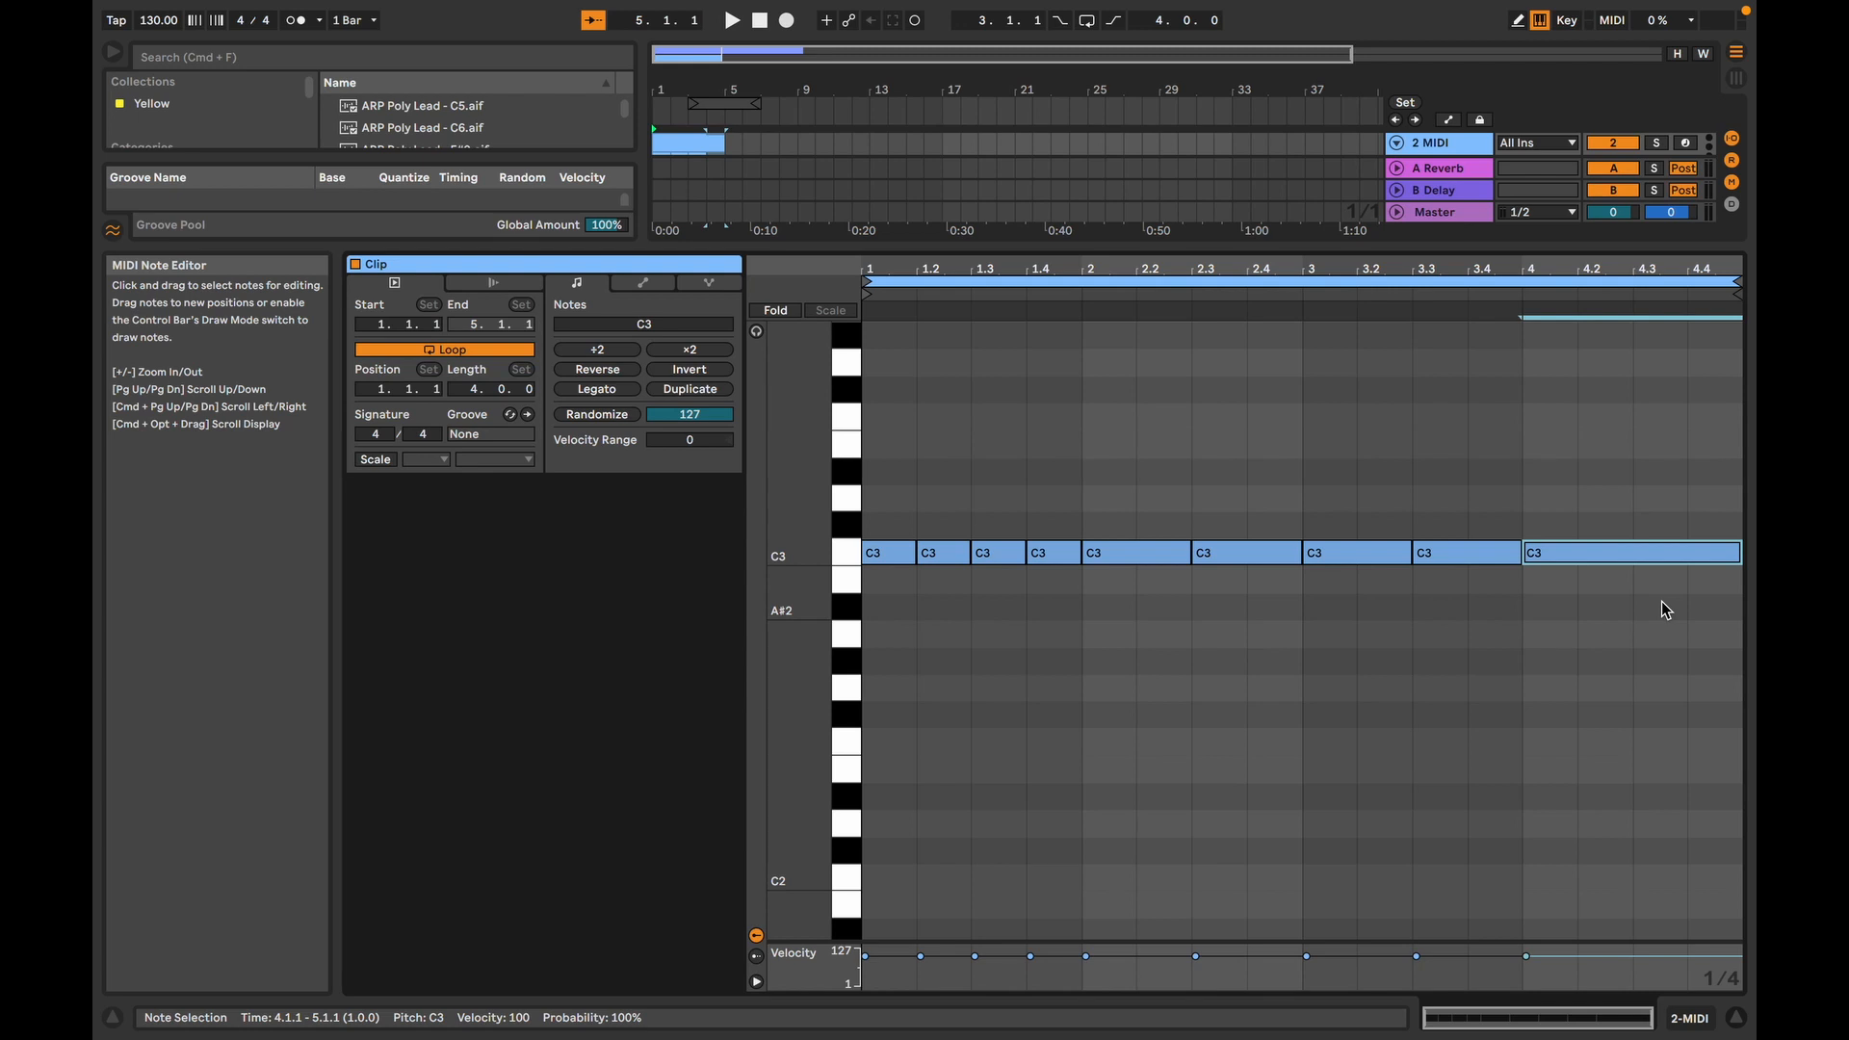
# Step: Delete the in-between C3 notes so only those starting on bars 1, 2, 3 and 4 remain
pyautogui.click(956, 558)
pyautogui.moveTo(958, 561); pyautogui.dragTo(1136, 559)
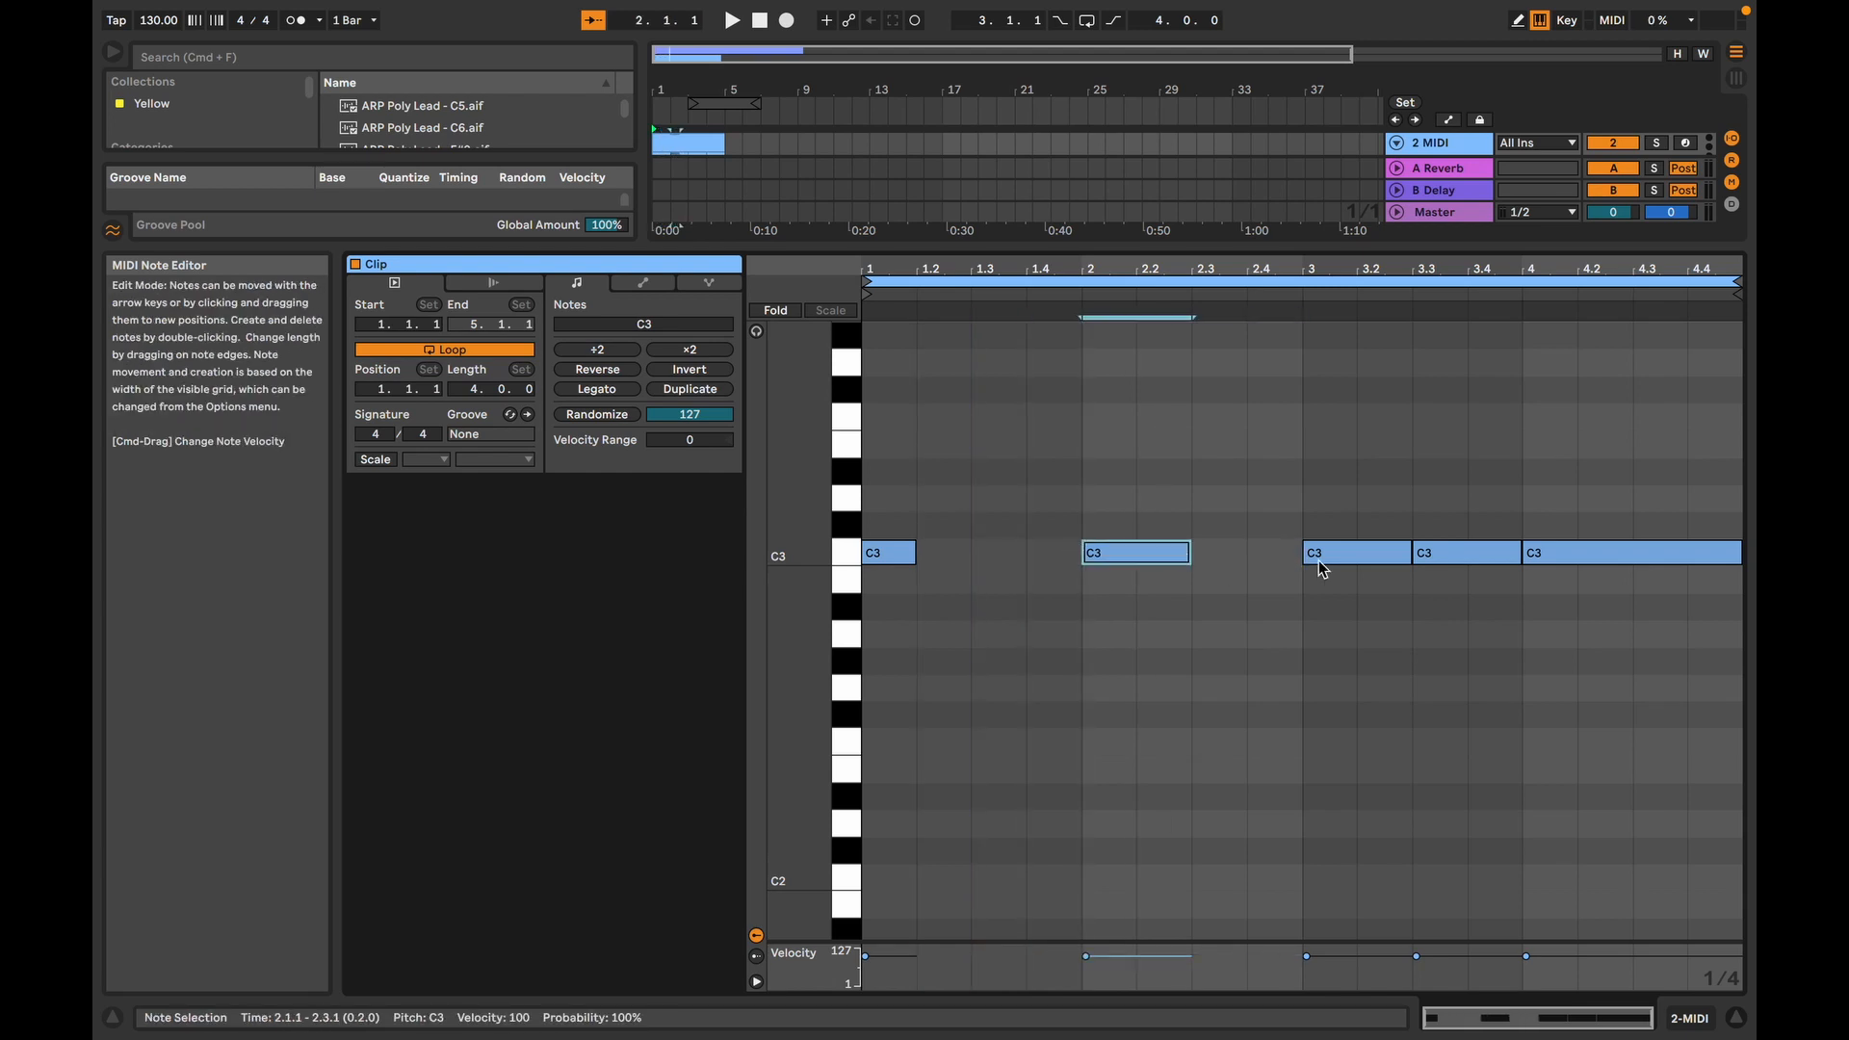
pyautogui.doubleClick(1447, 563)
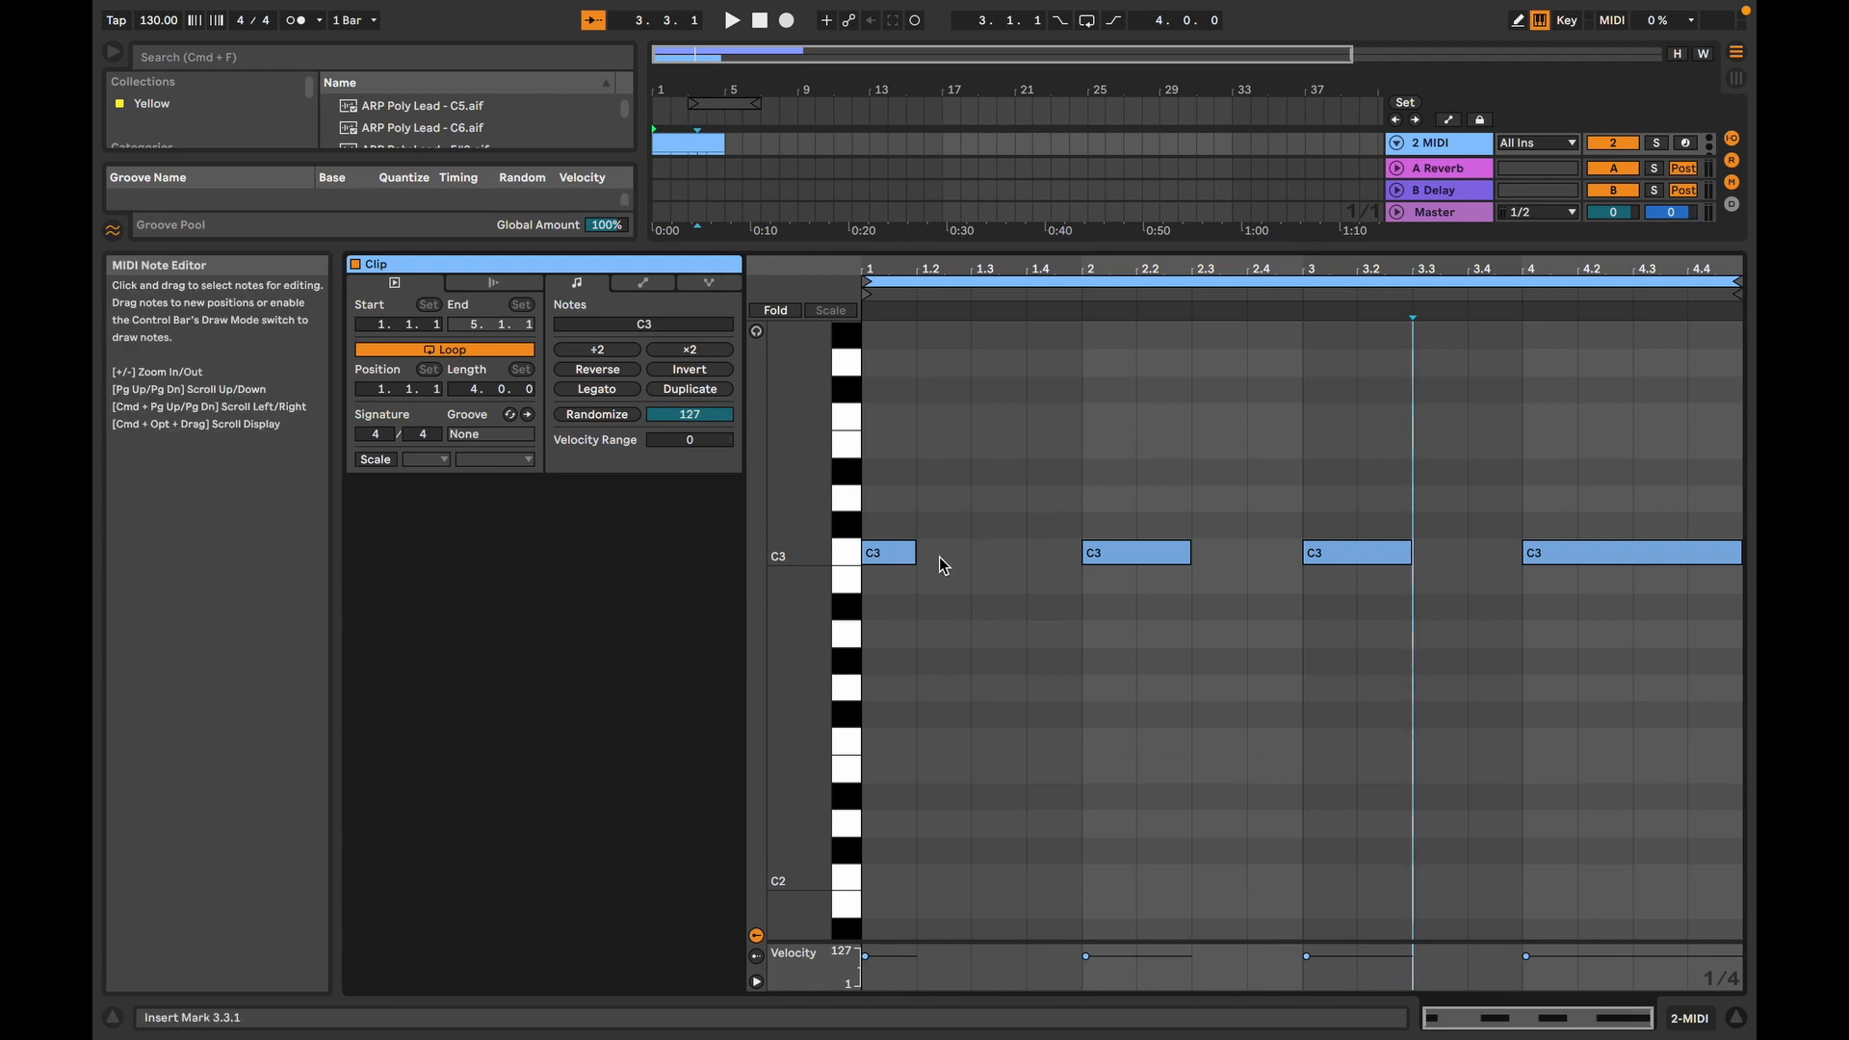
# Step: Replace the two-beat C3 notes at bars 2 and 3 with one-beat notes
pyautogui.doubleClick(1147, 557)
pyautogui.doubleClick(1108, 558)
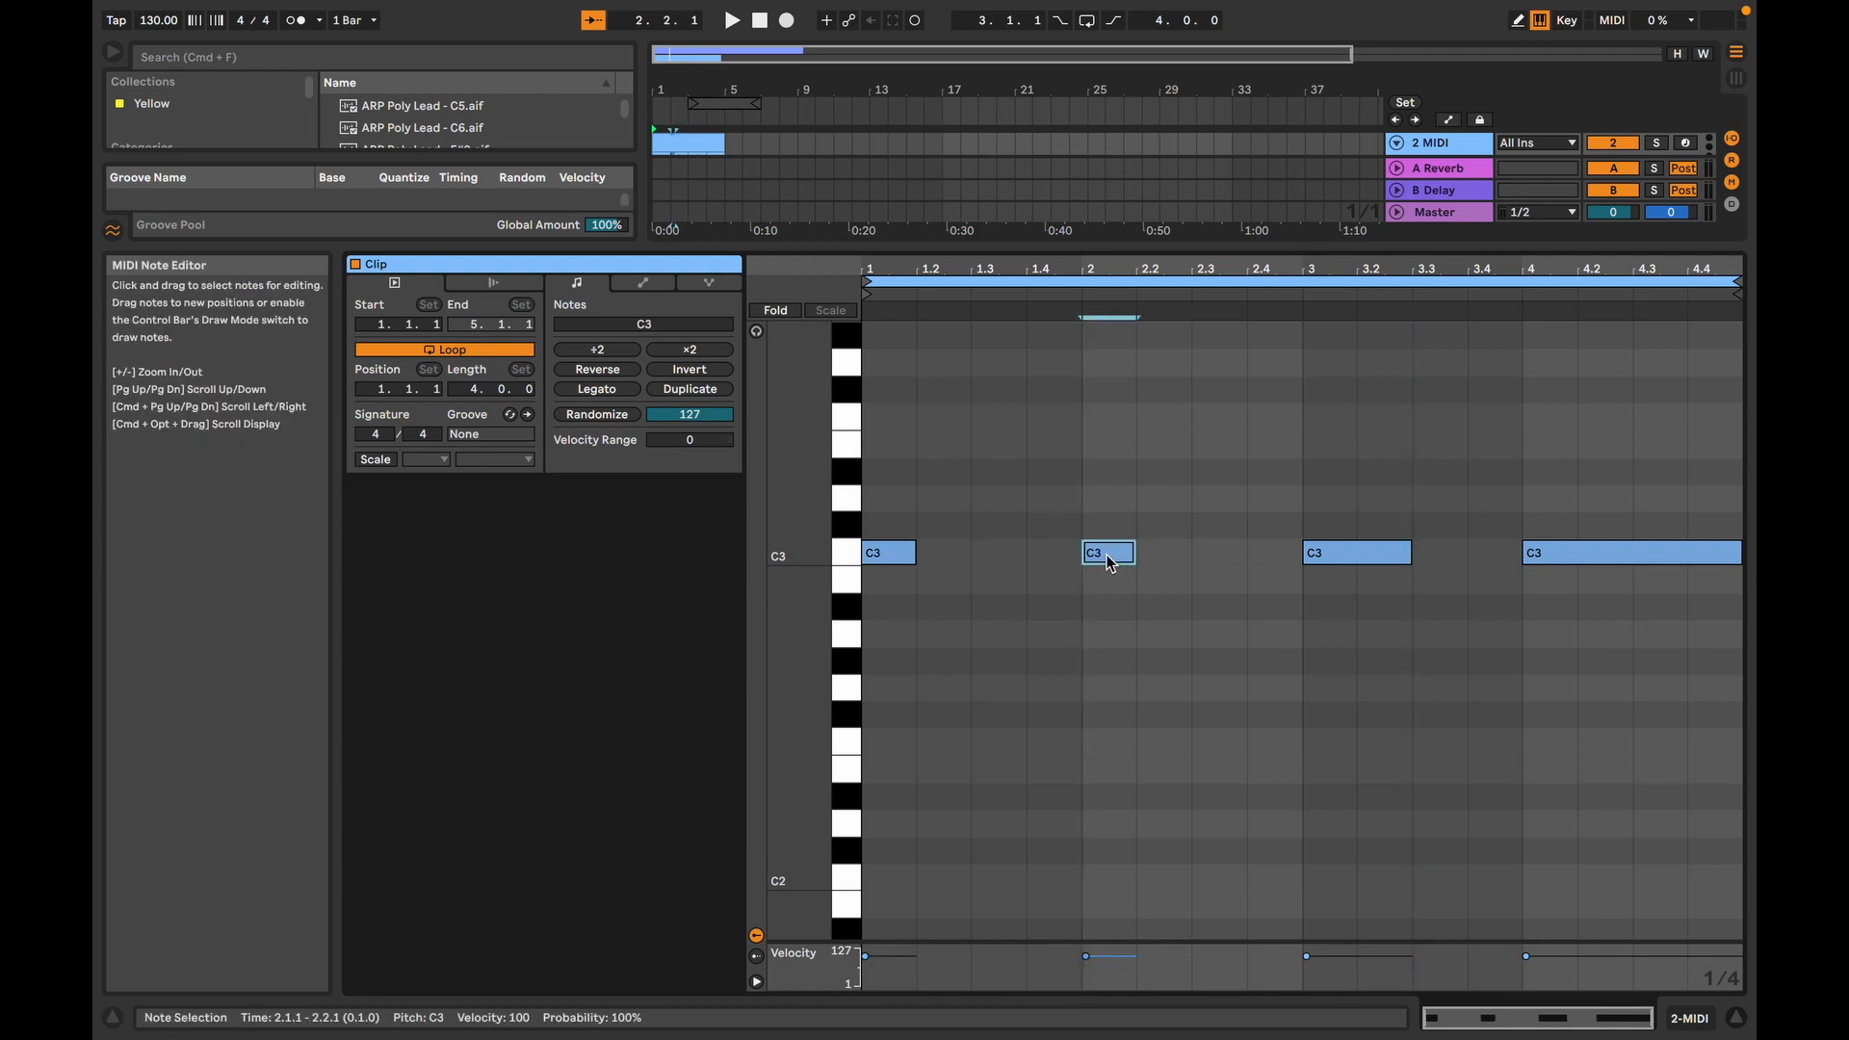
pyautogui.doubleClick(1353, 557)
pyautogui.doubleClick(1329, 557)
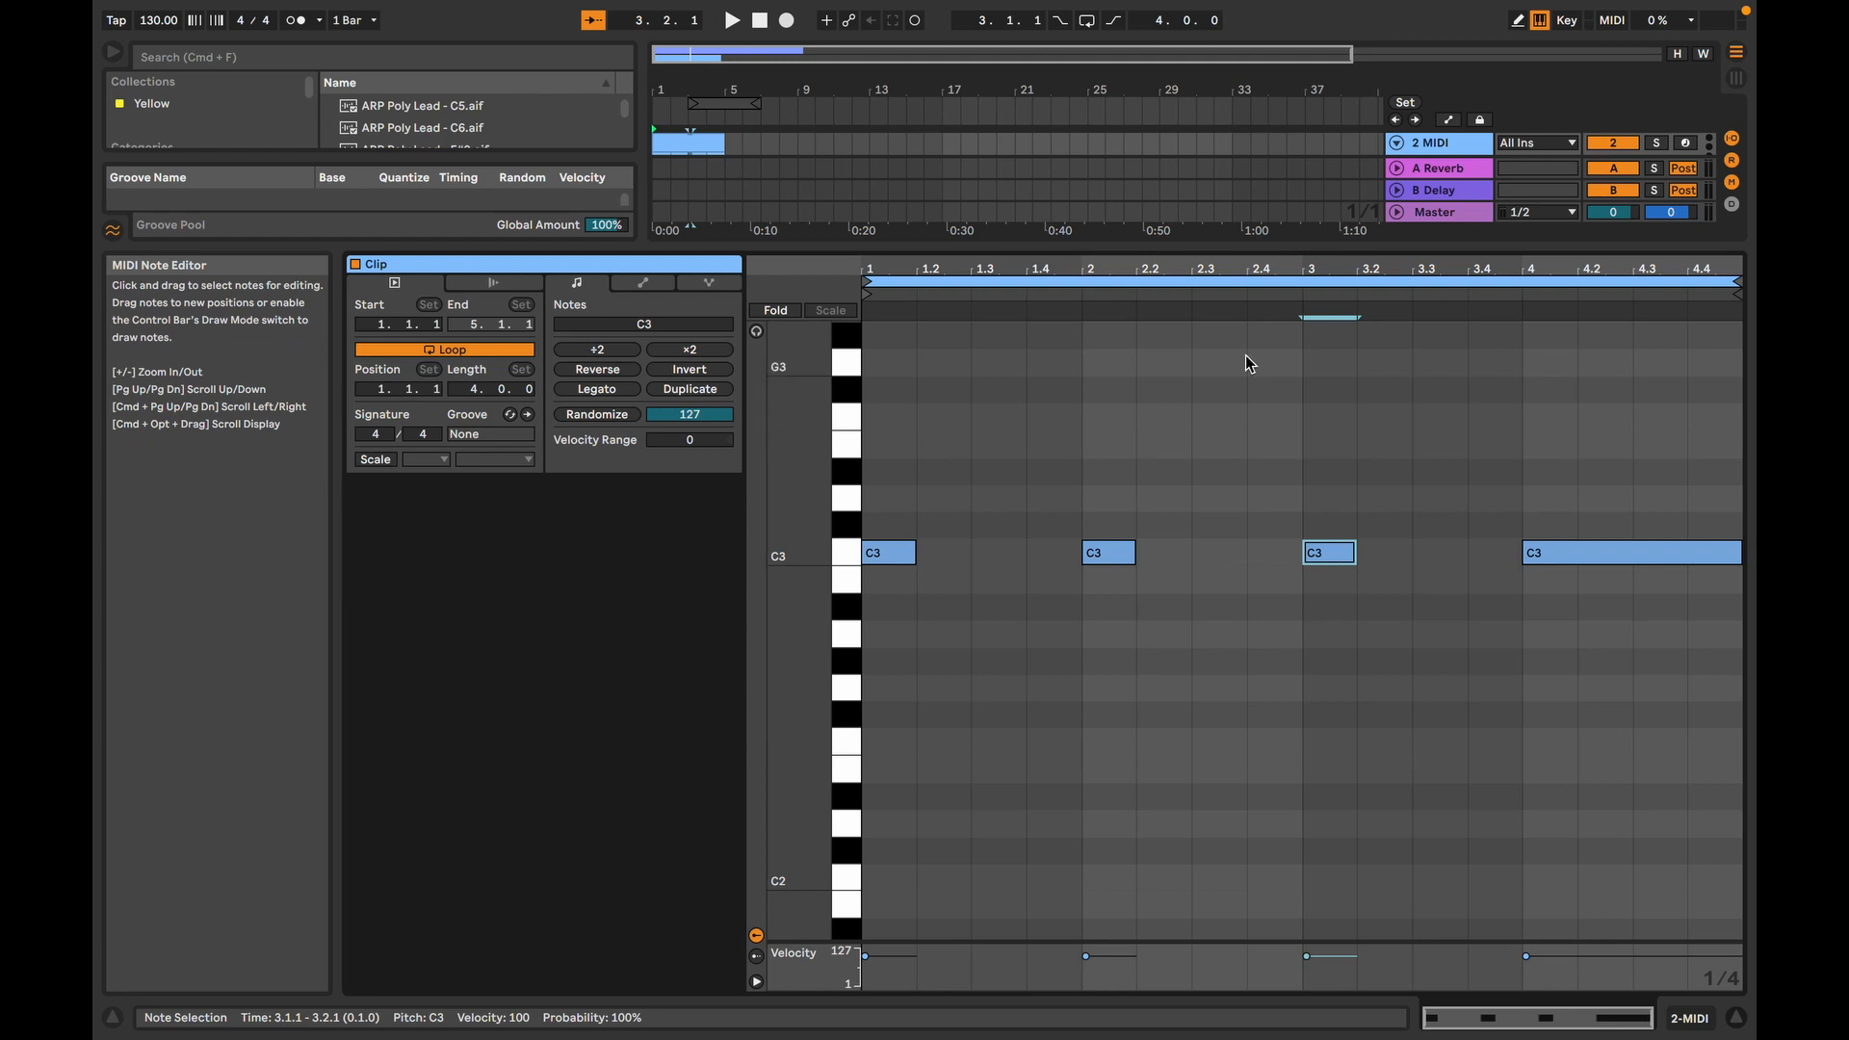
# Step: Enlarge the arrangement area and play from 1.1.1 with the Atmos Colluding track muted, then stop playback
pyautogui.moveTo(1231, 248); pyautogui.dragTo(1245, 574)
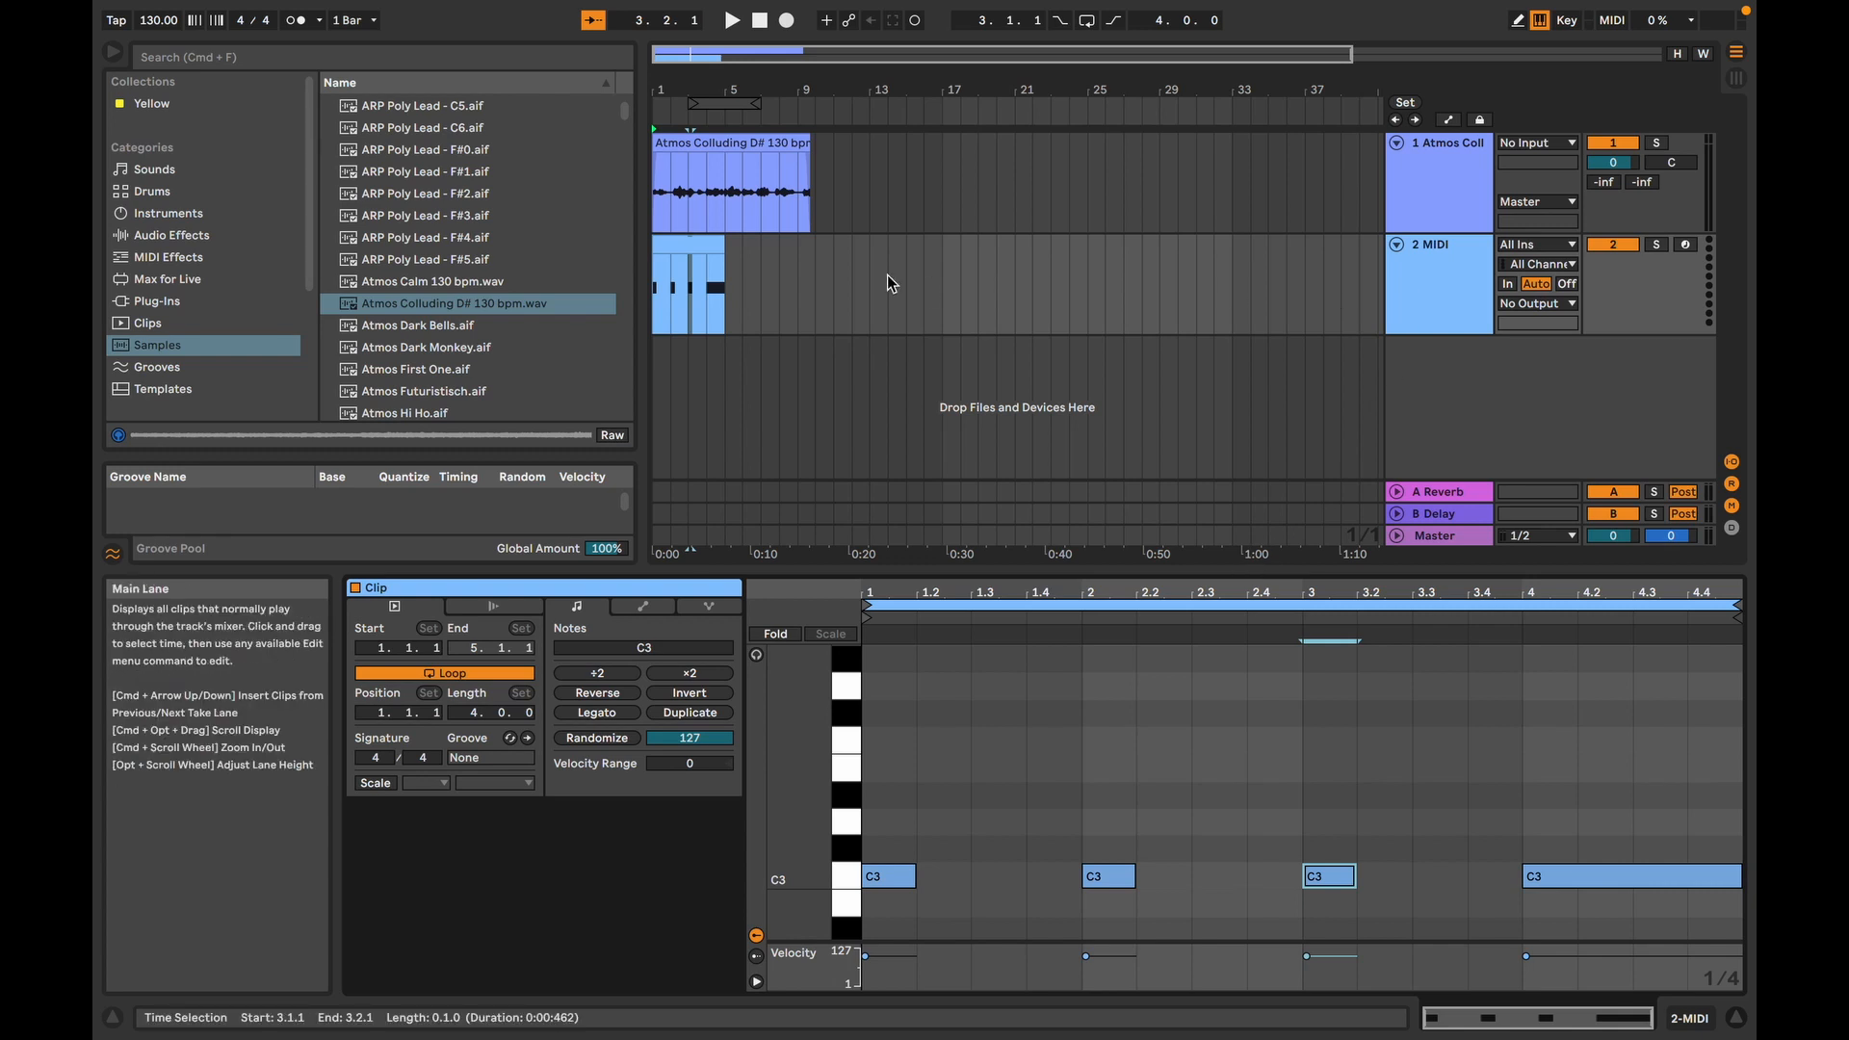
pyautogui.click(711, 249)
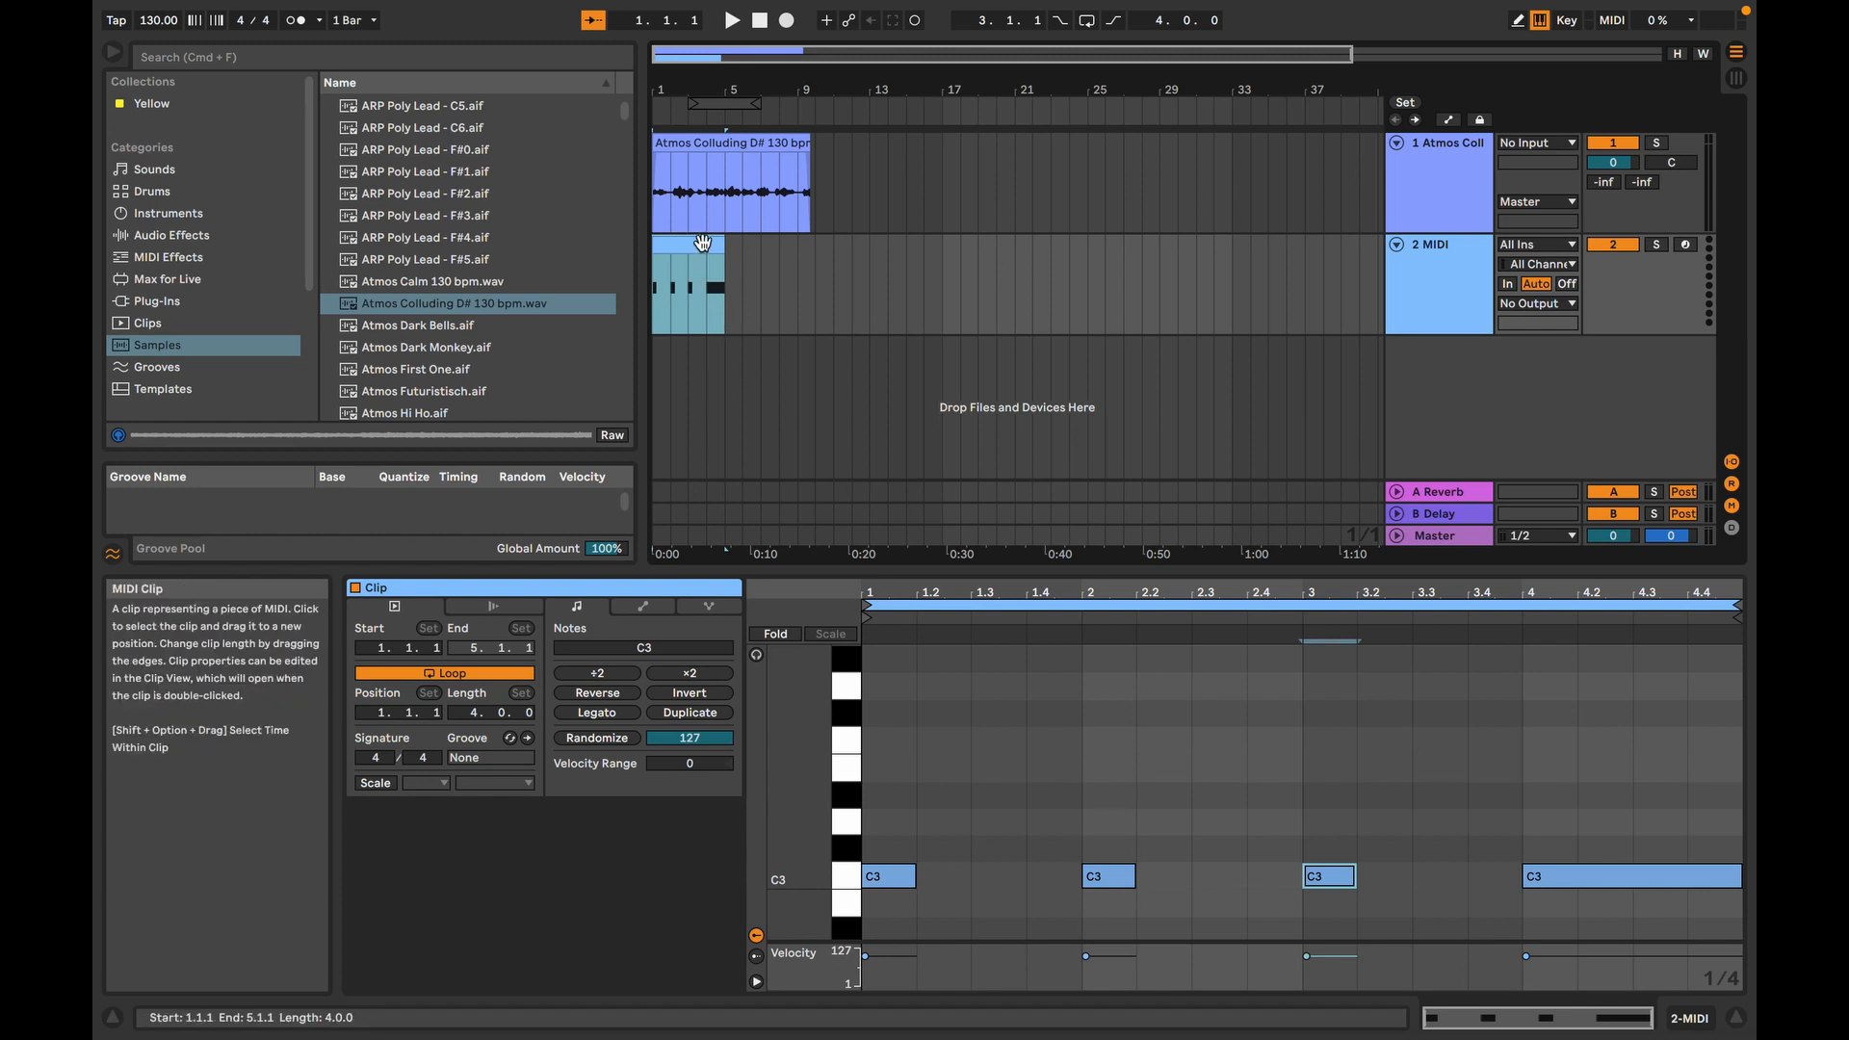
pyautogui.click(767, 23)
pyautogui.click(737, 25)
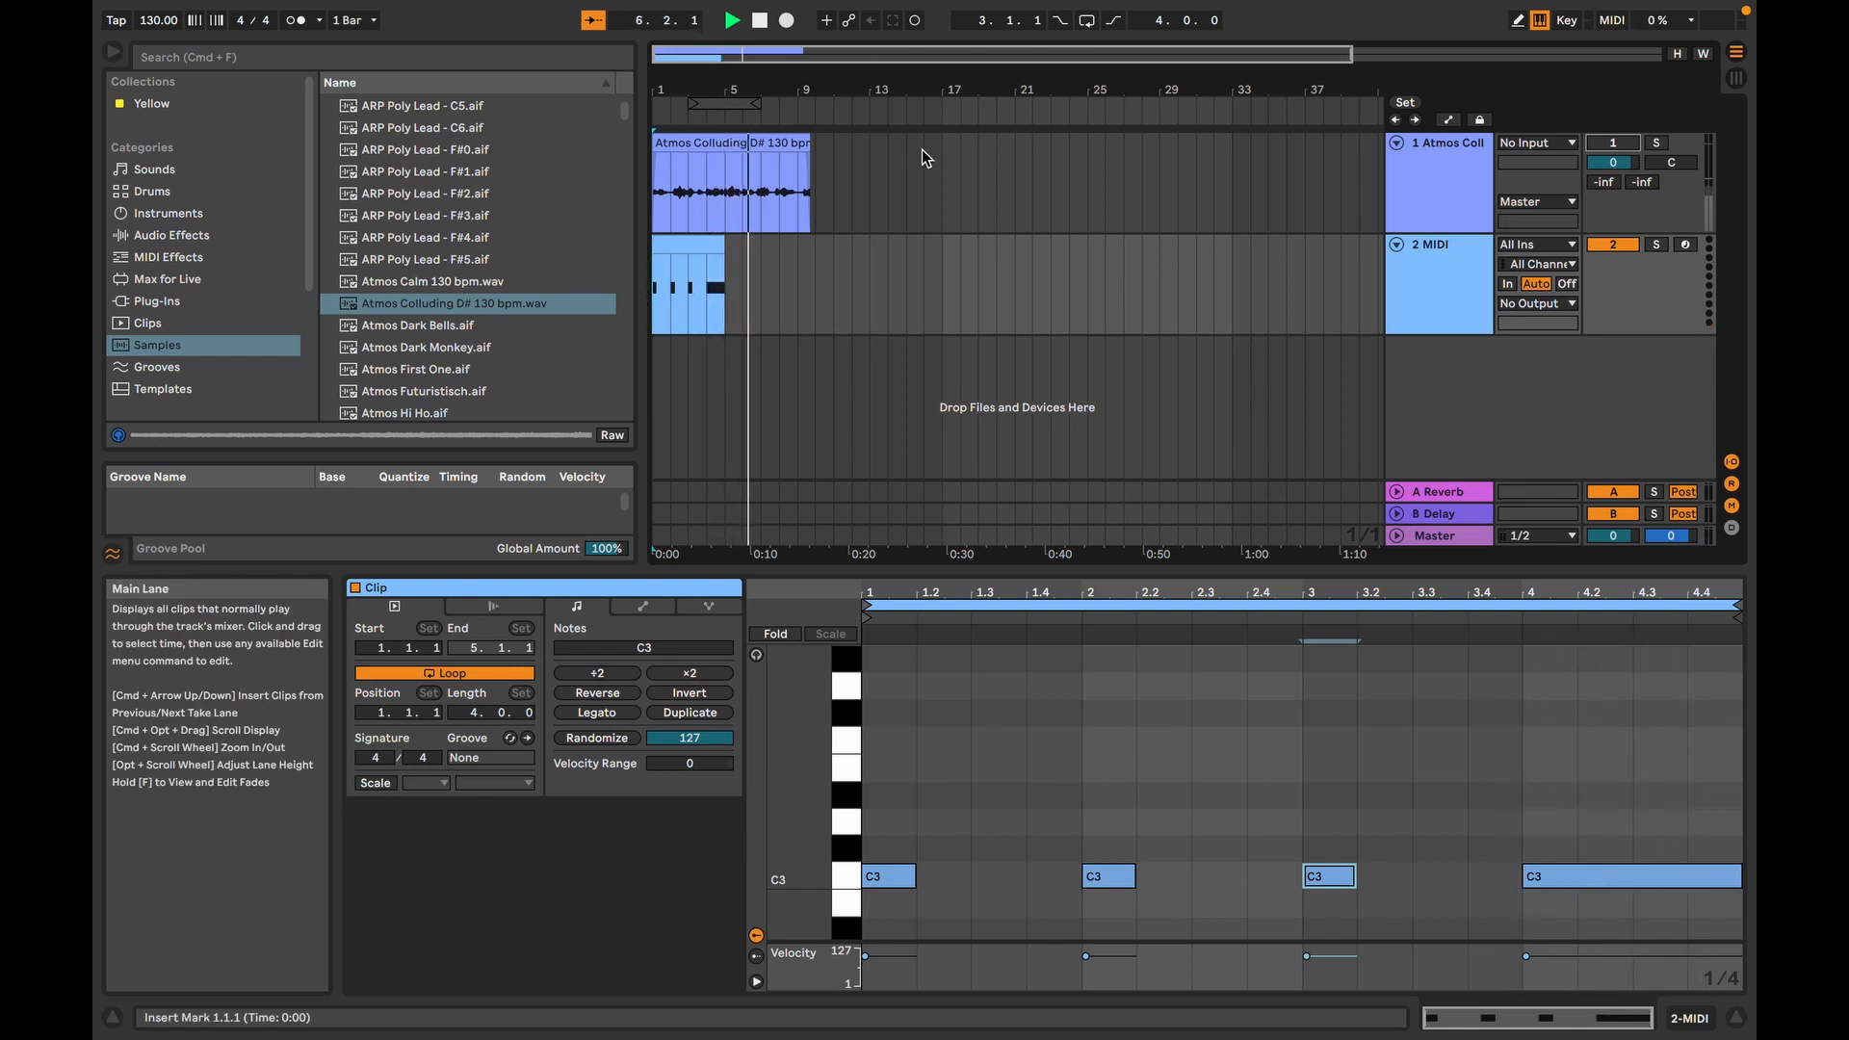
pyautogui.click(761, 22)
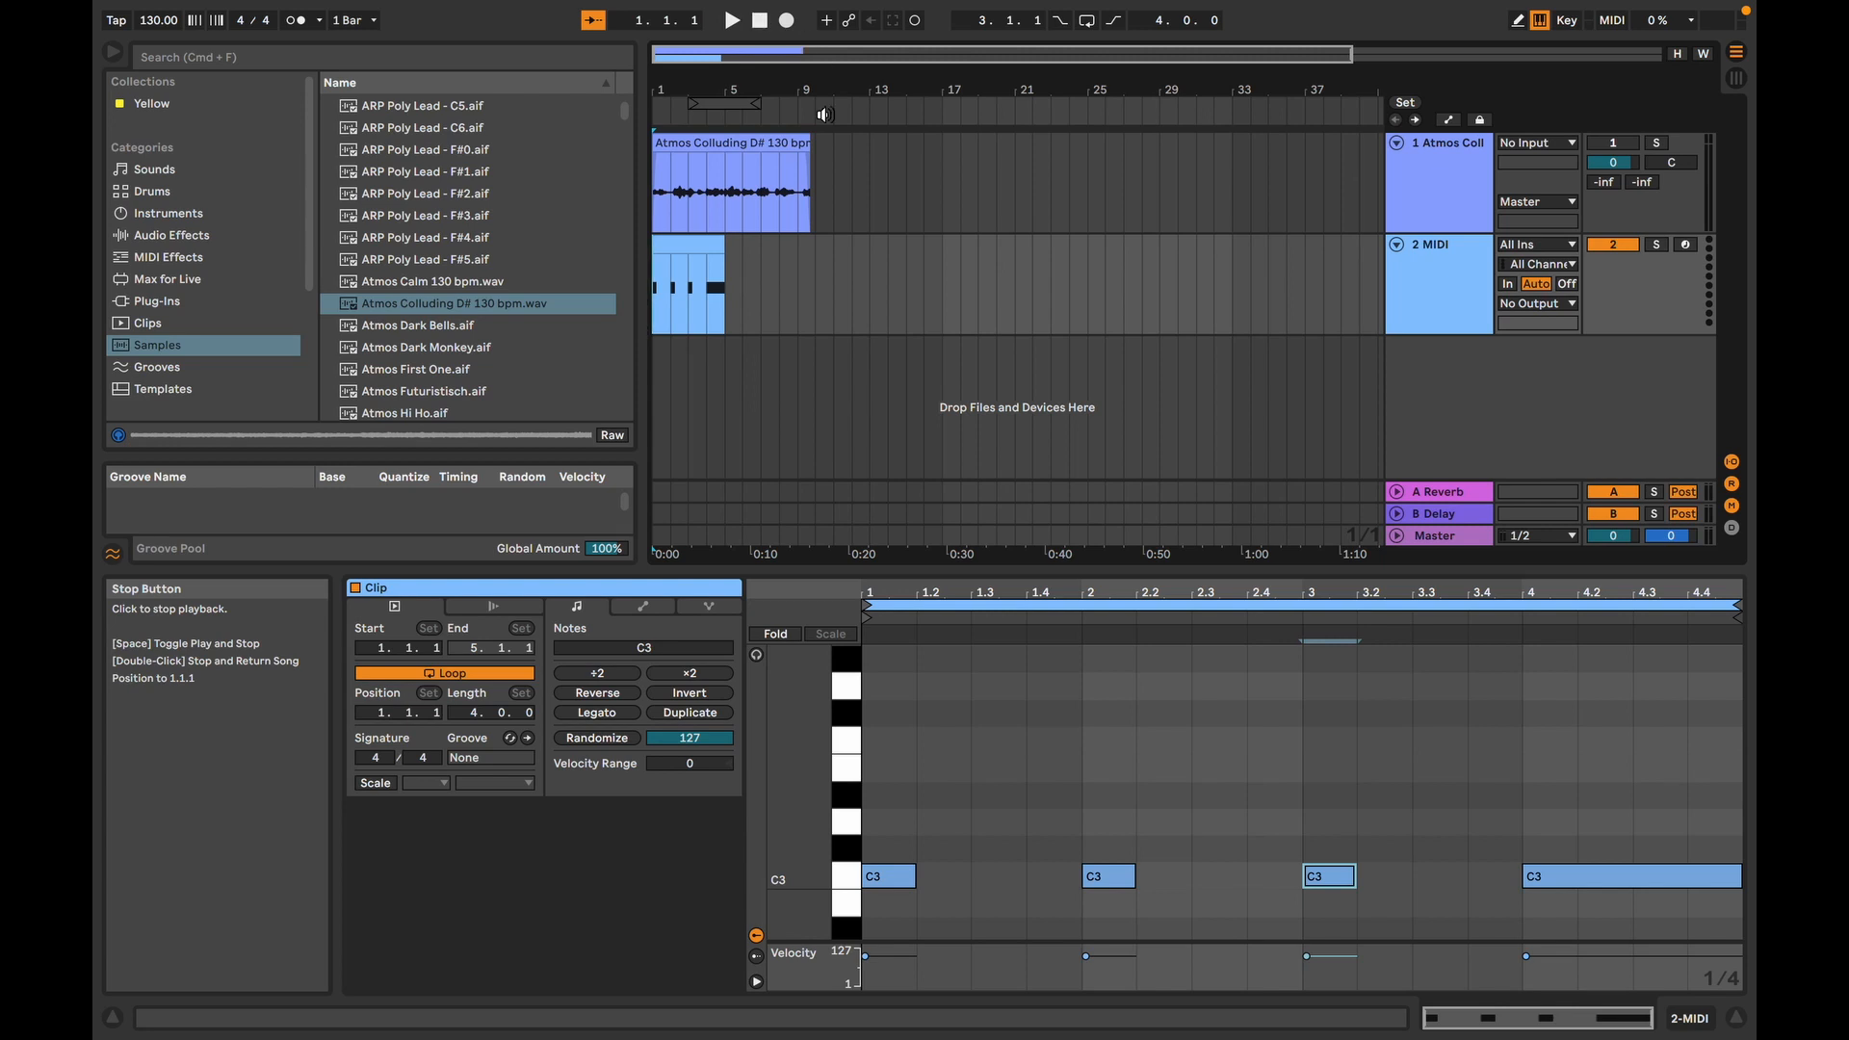
# Step: Search the browser's Sounds category for "piano"
pyautogui.click(187, 181)
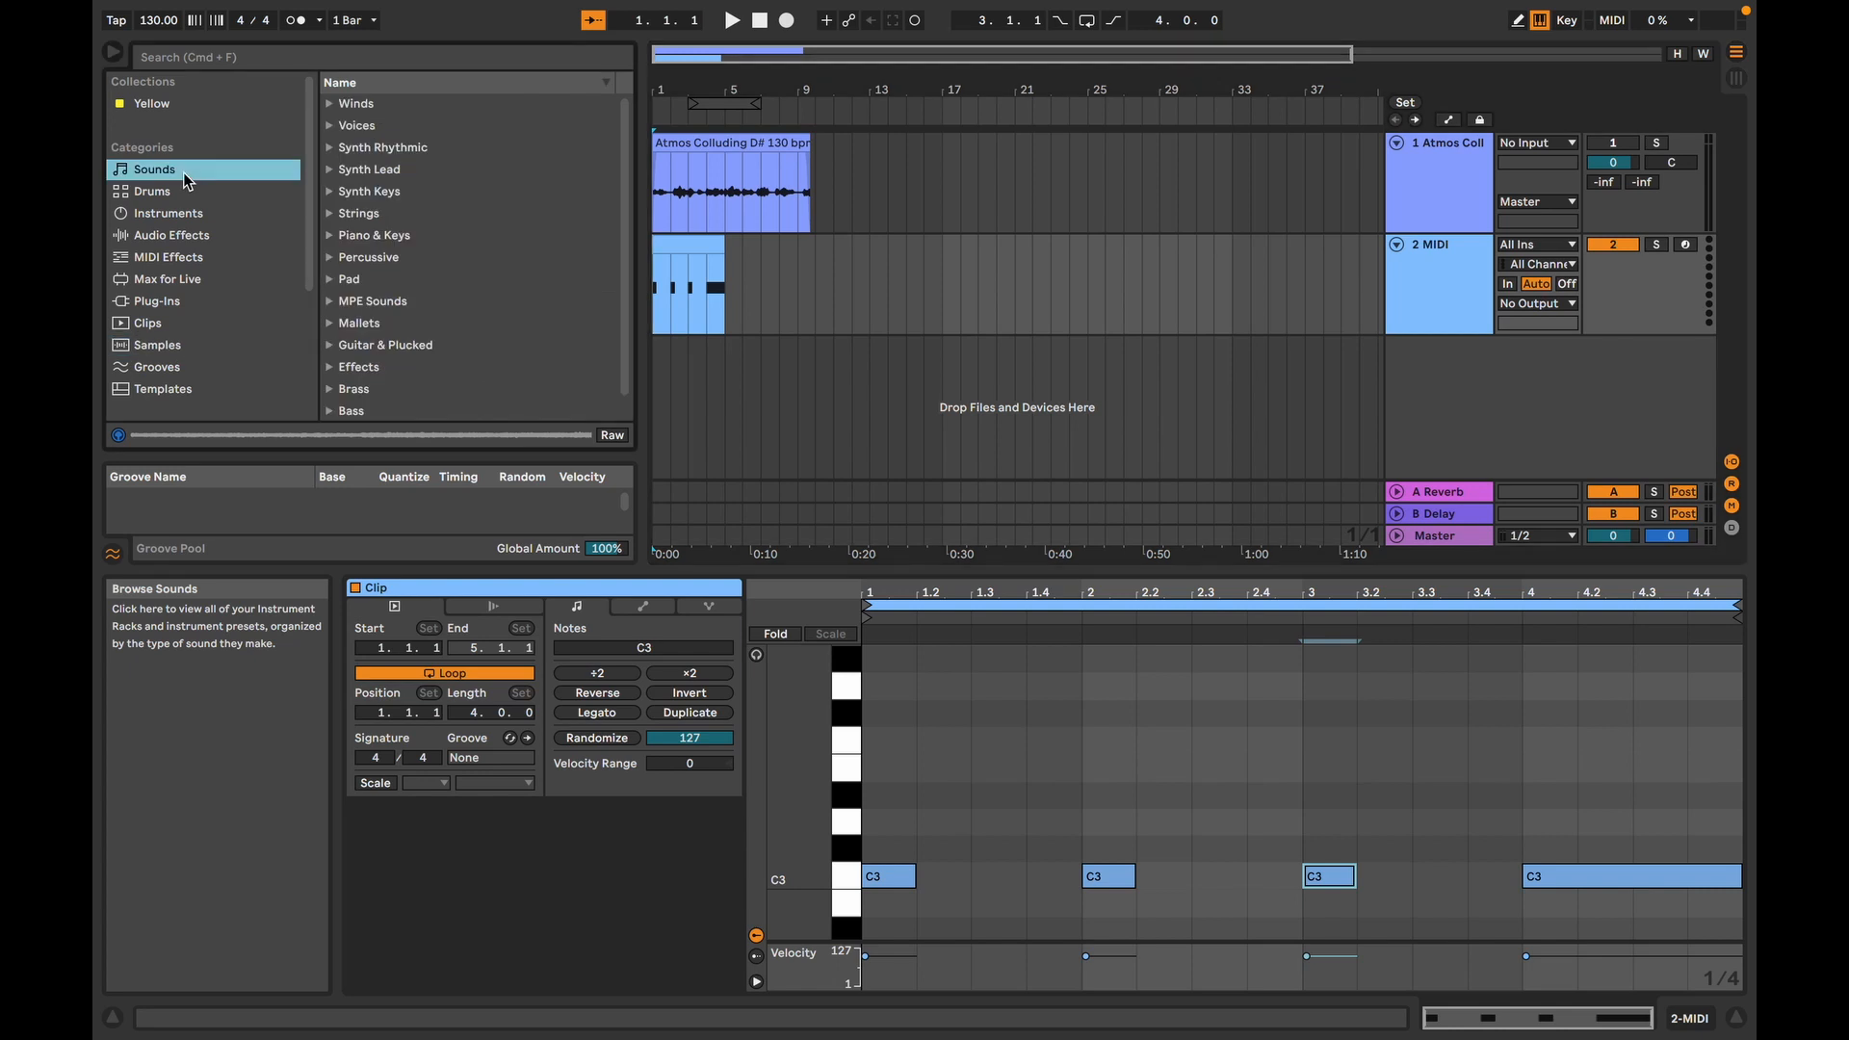
pyautogui.click(246, 55)
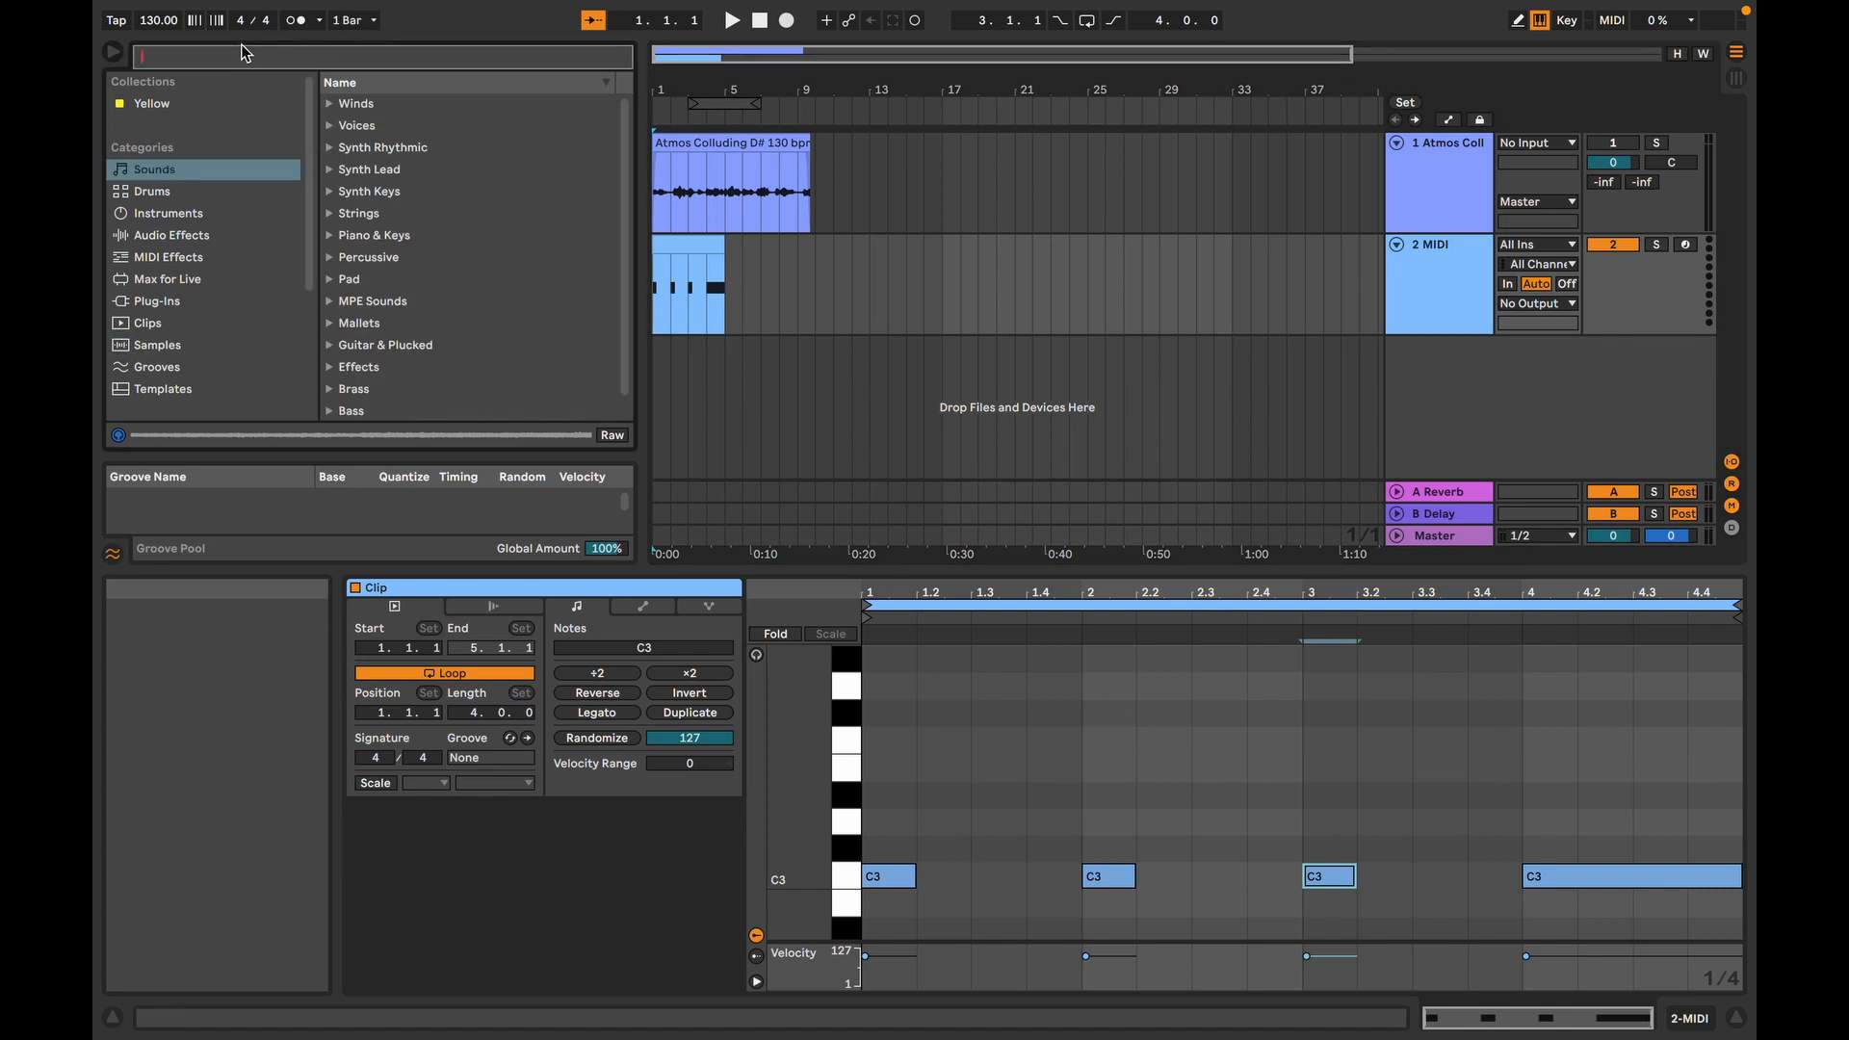
pyautogui.write('piano')
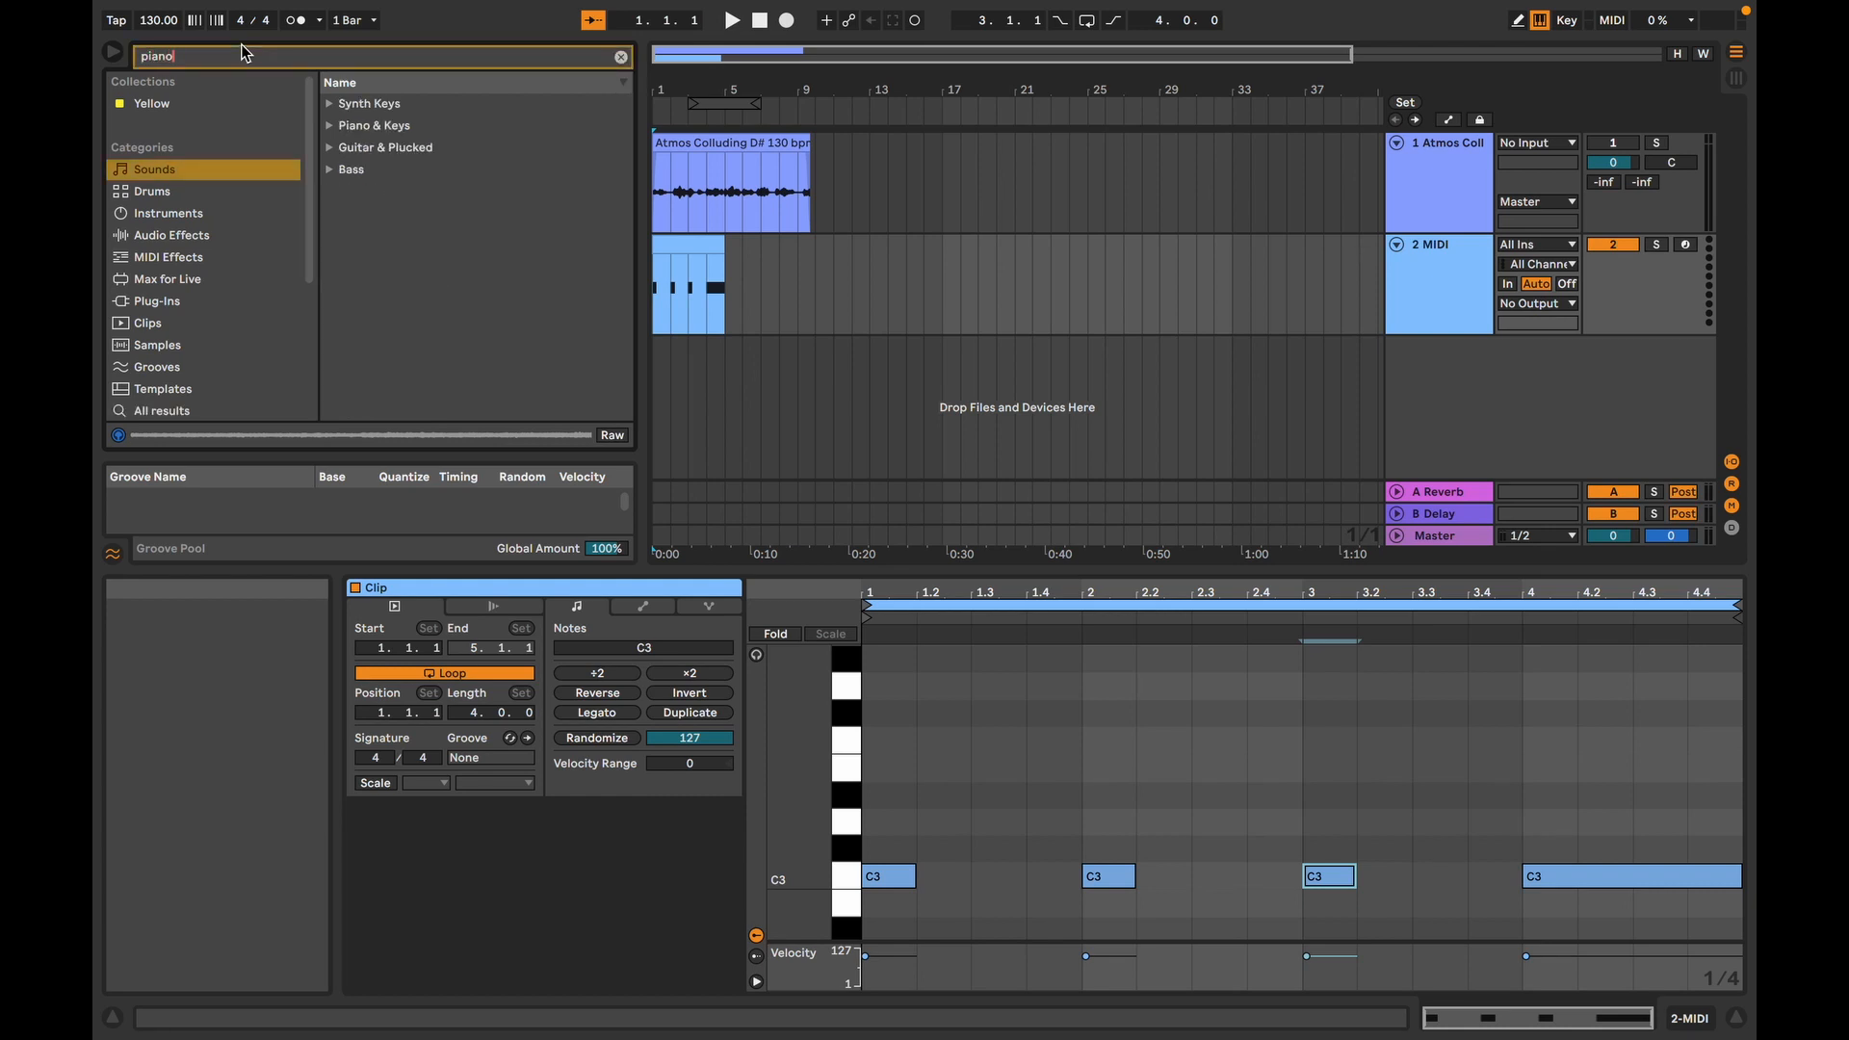
# Step: Load the FM Piano Simple preset from the Piano & Keys sounds onto the MIDI track
pyautogui.click(332, 126)
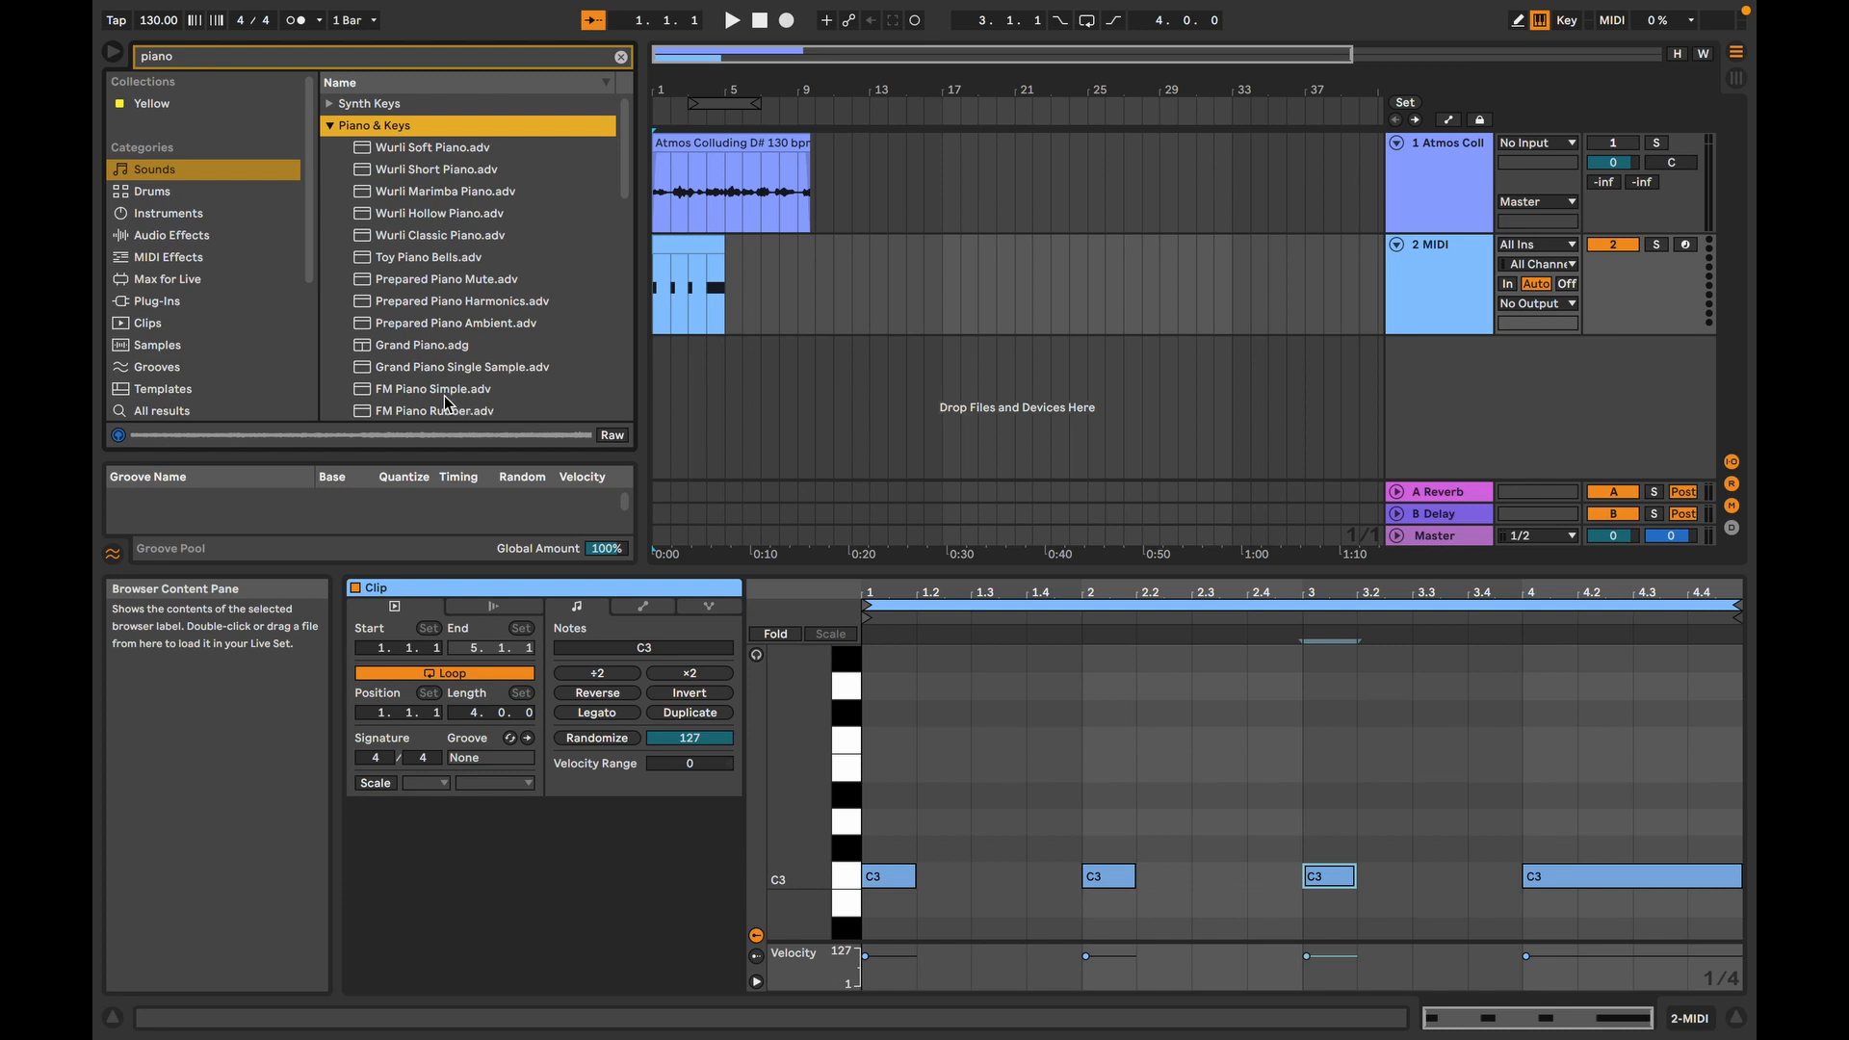
pyautogui.moveTo(444, 394); pyautogui.dragTo(562, 377)
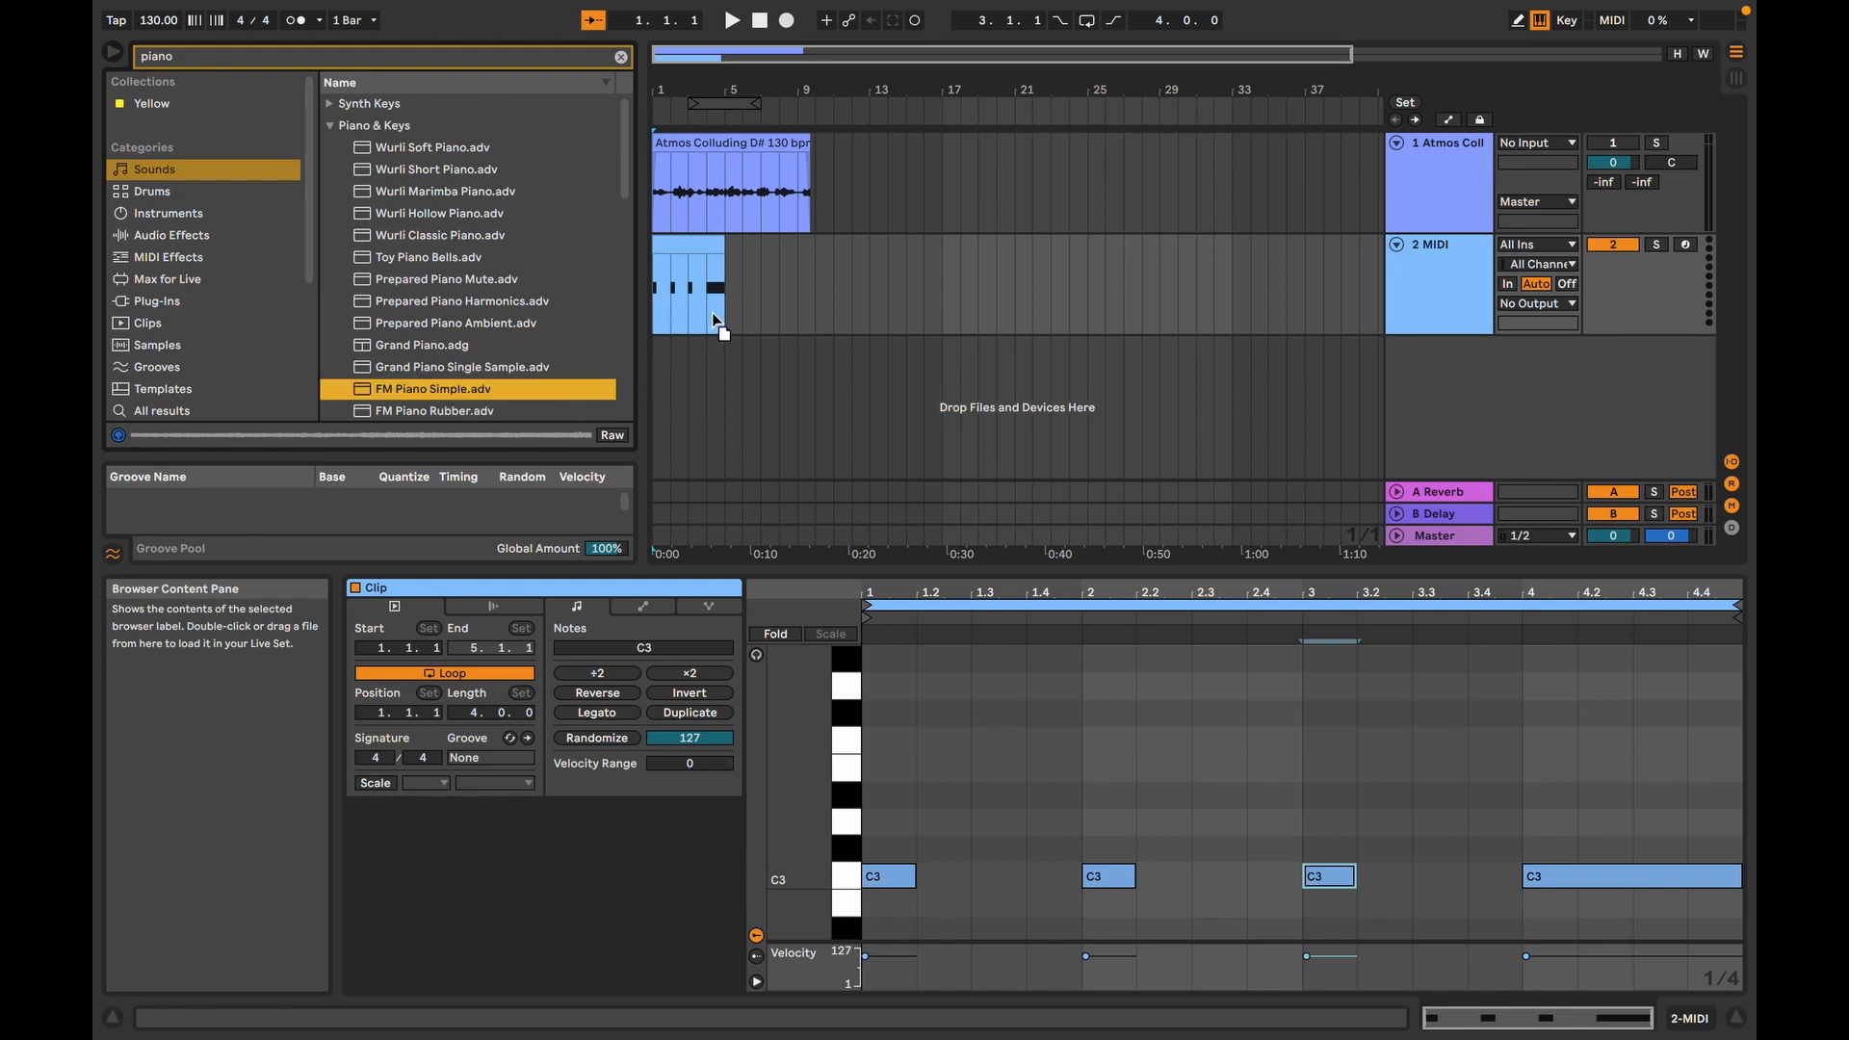
pyautogui.moveTo(715, 320); pyautogui.dragTo(714, 319)
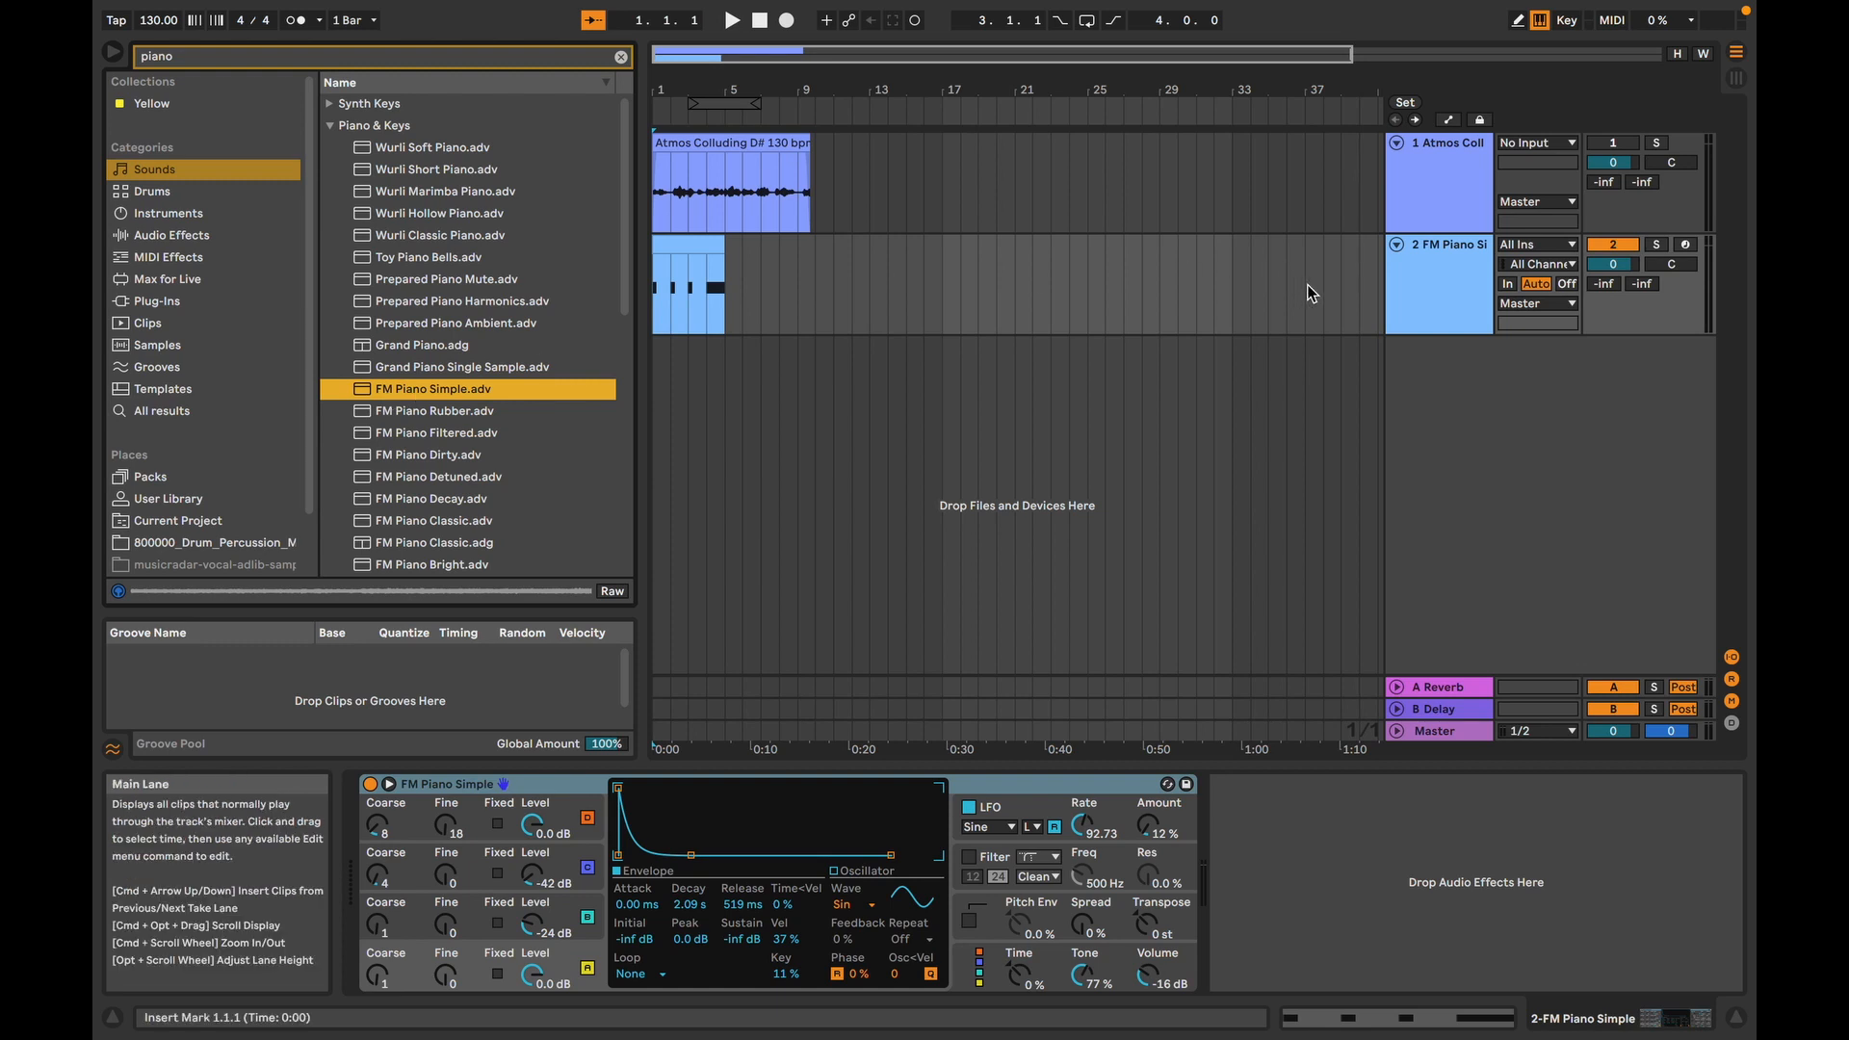
pyautogui.click(1473, 294)
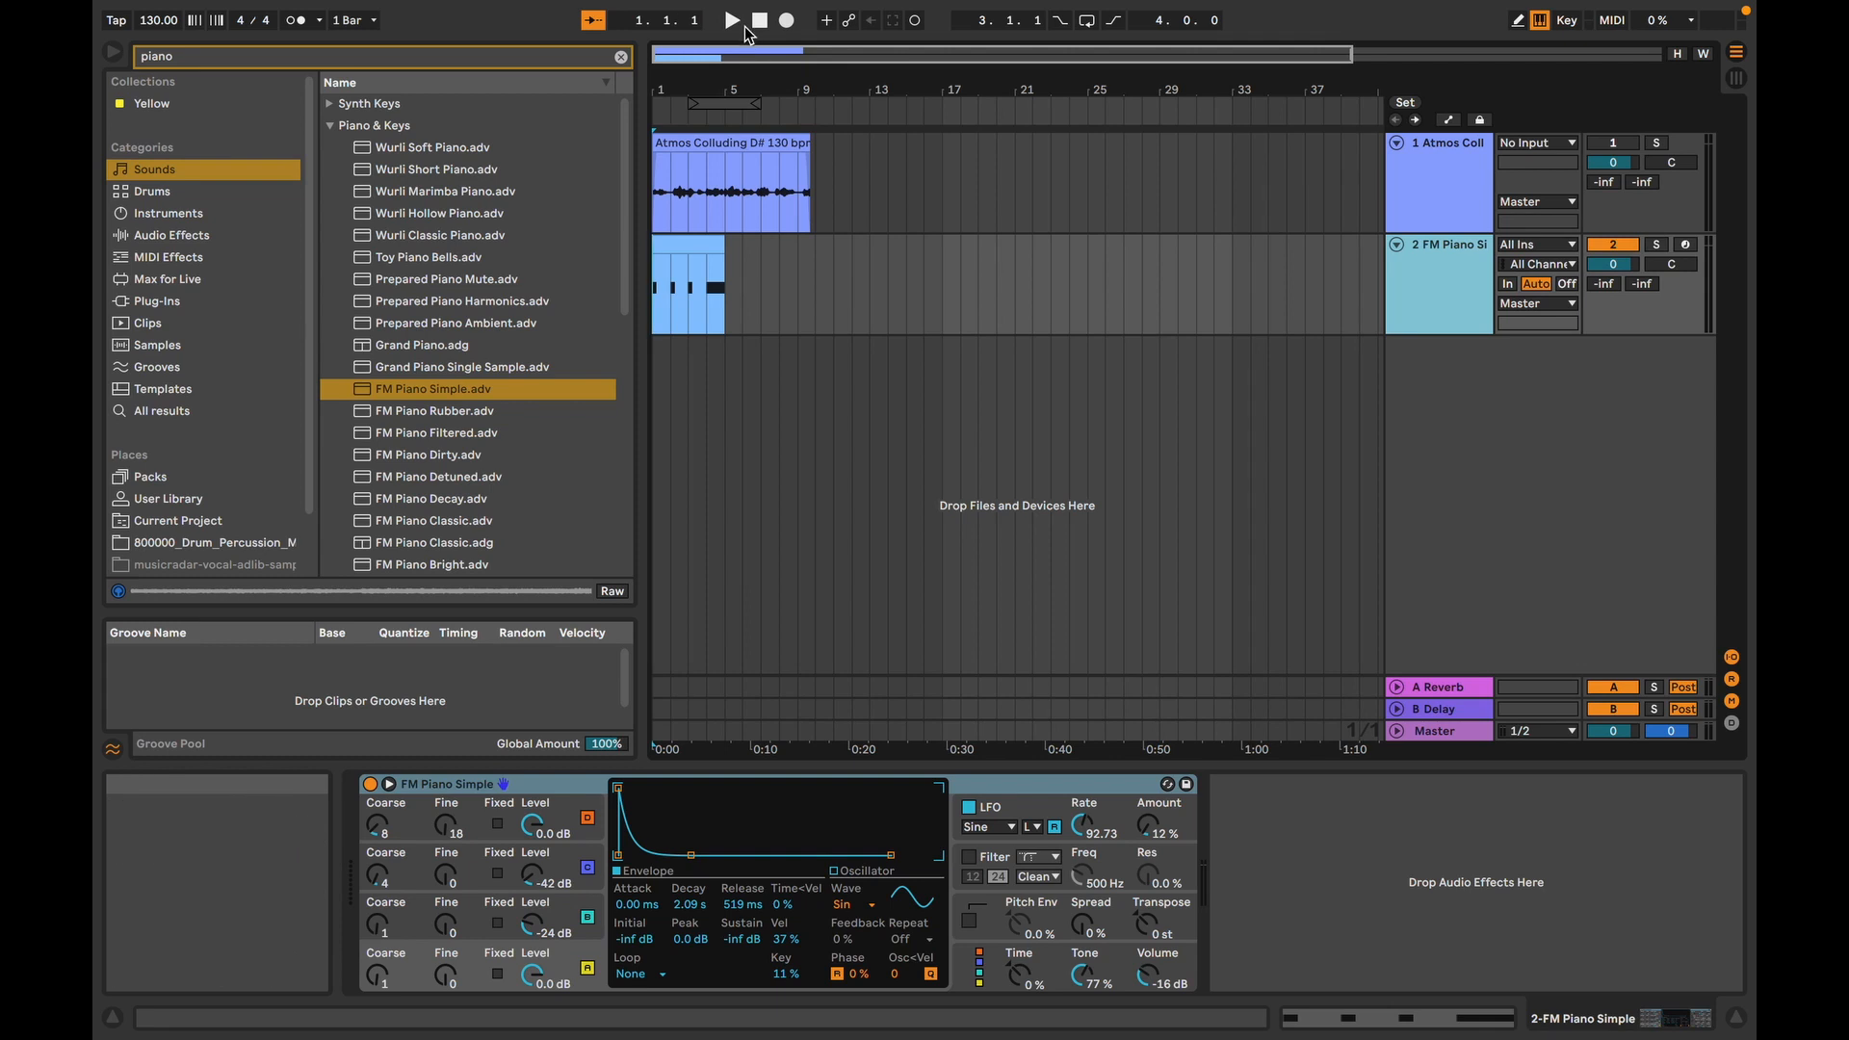
# Step: Play the arrangement from 1.1.1 to hear the MIDI clip with its piano sound, and reopen the clip's notes for viewing
pyautogui.click(732, 21)
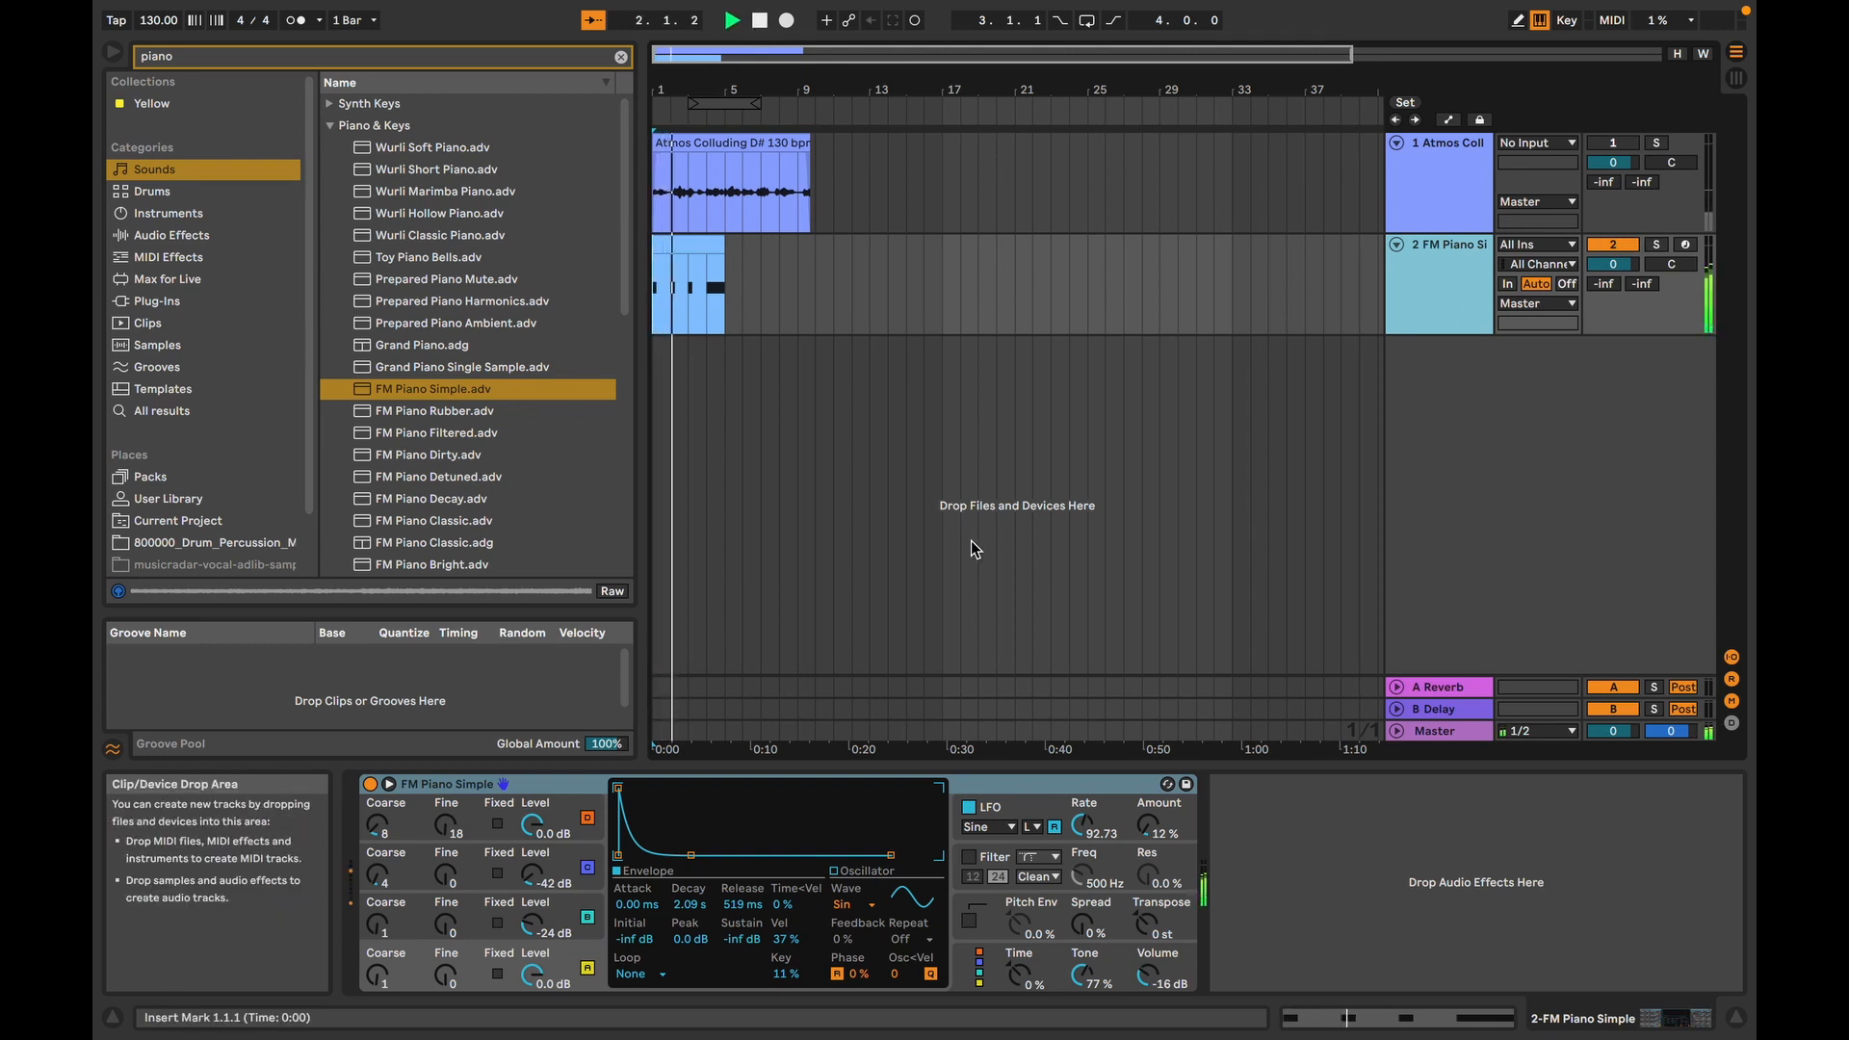
pyautogui.click(694, 247)
pyautogui.doubleClick(695, 246)
pyautogui.click(1329, 876)
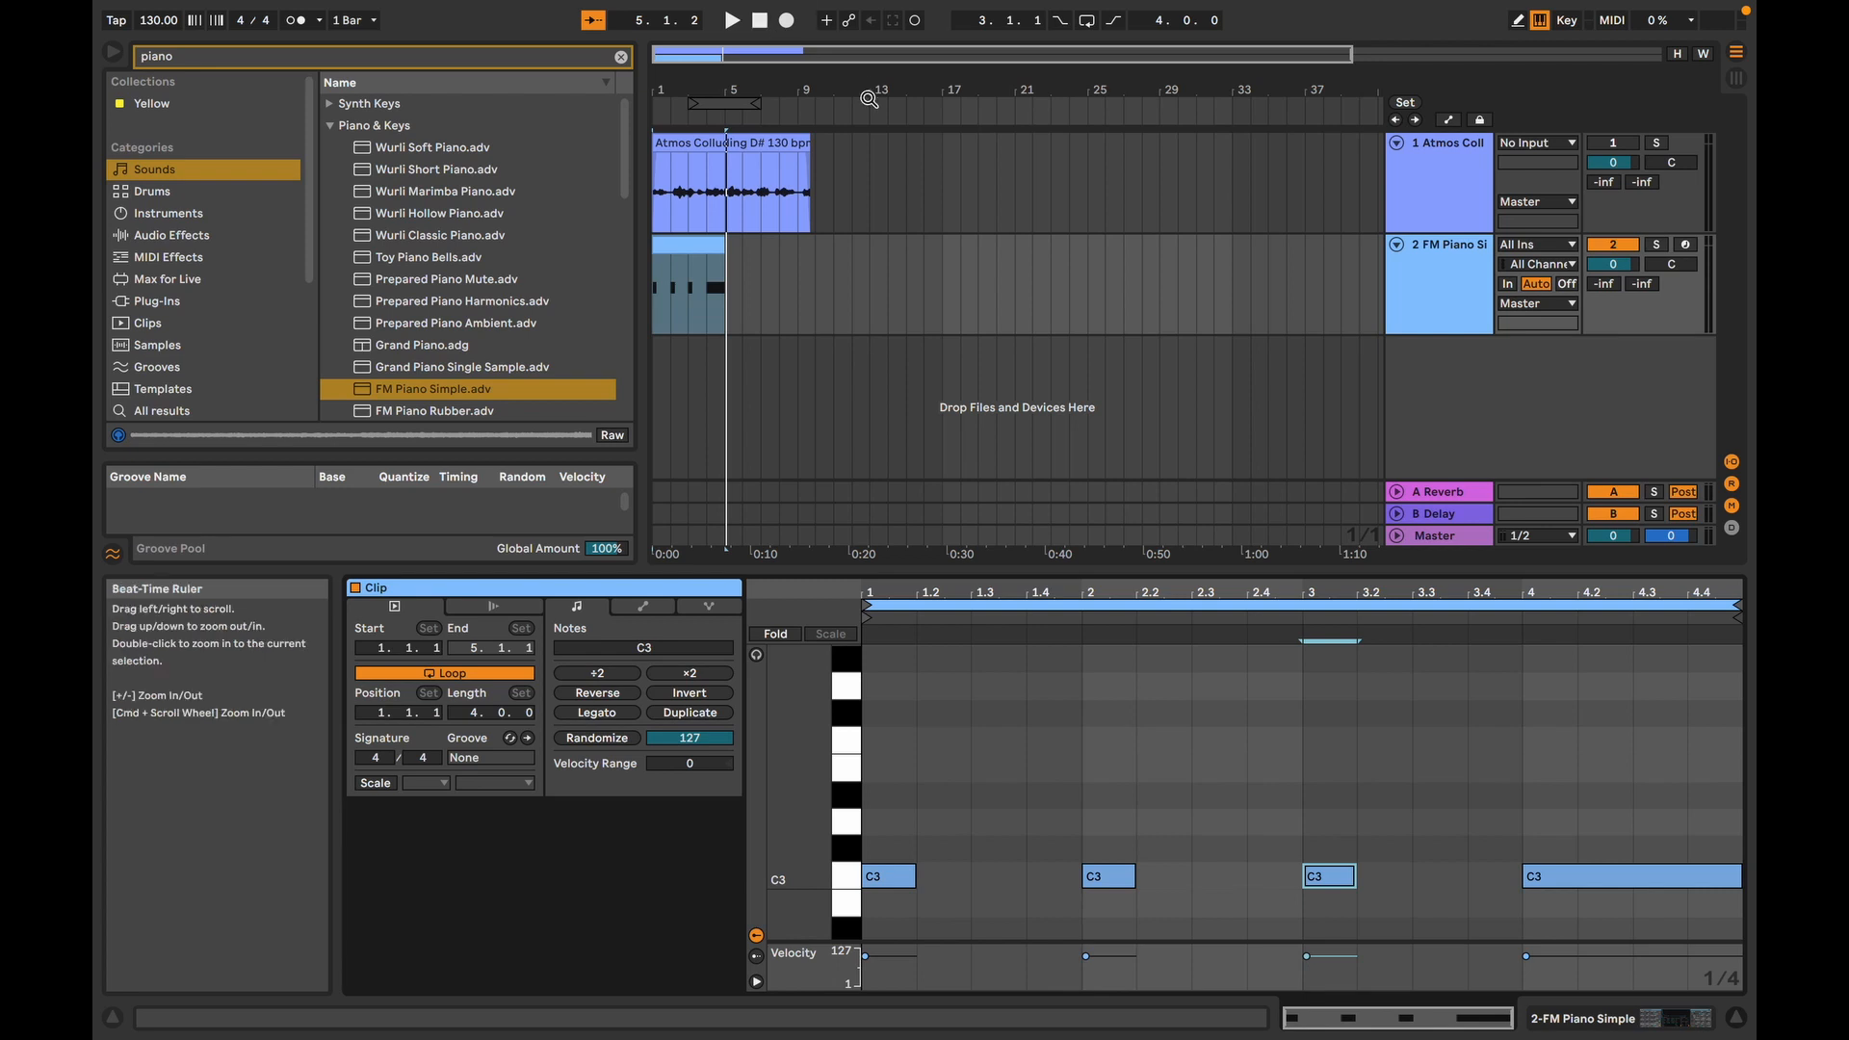
pyautogui.moveTo(385, 1038)
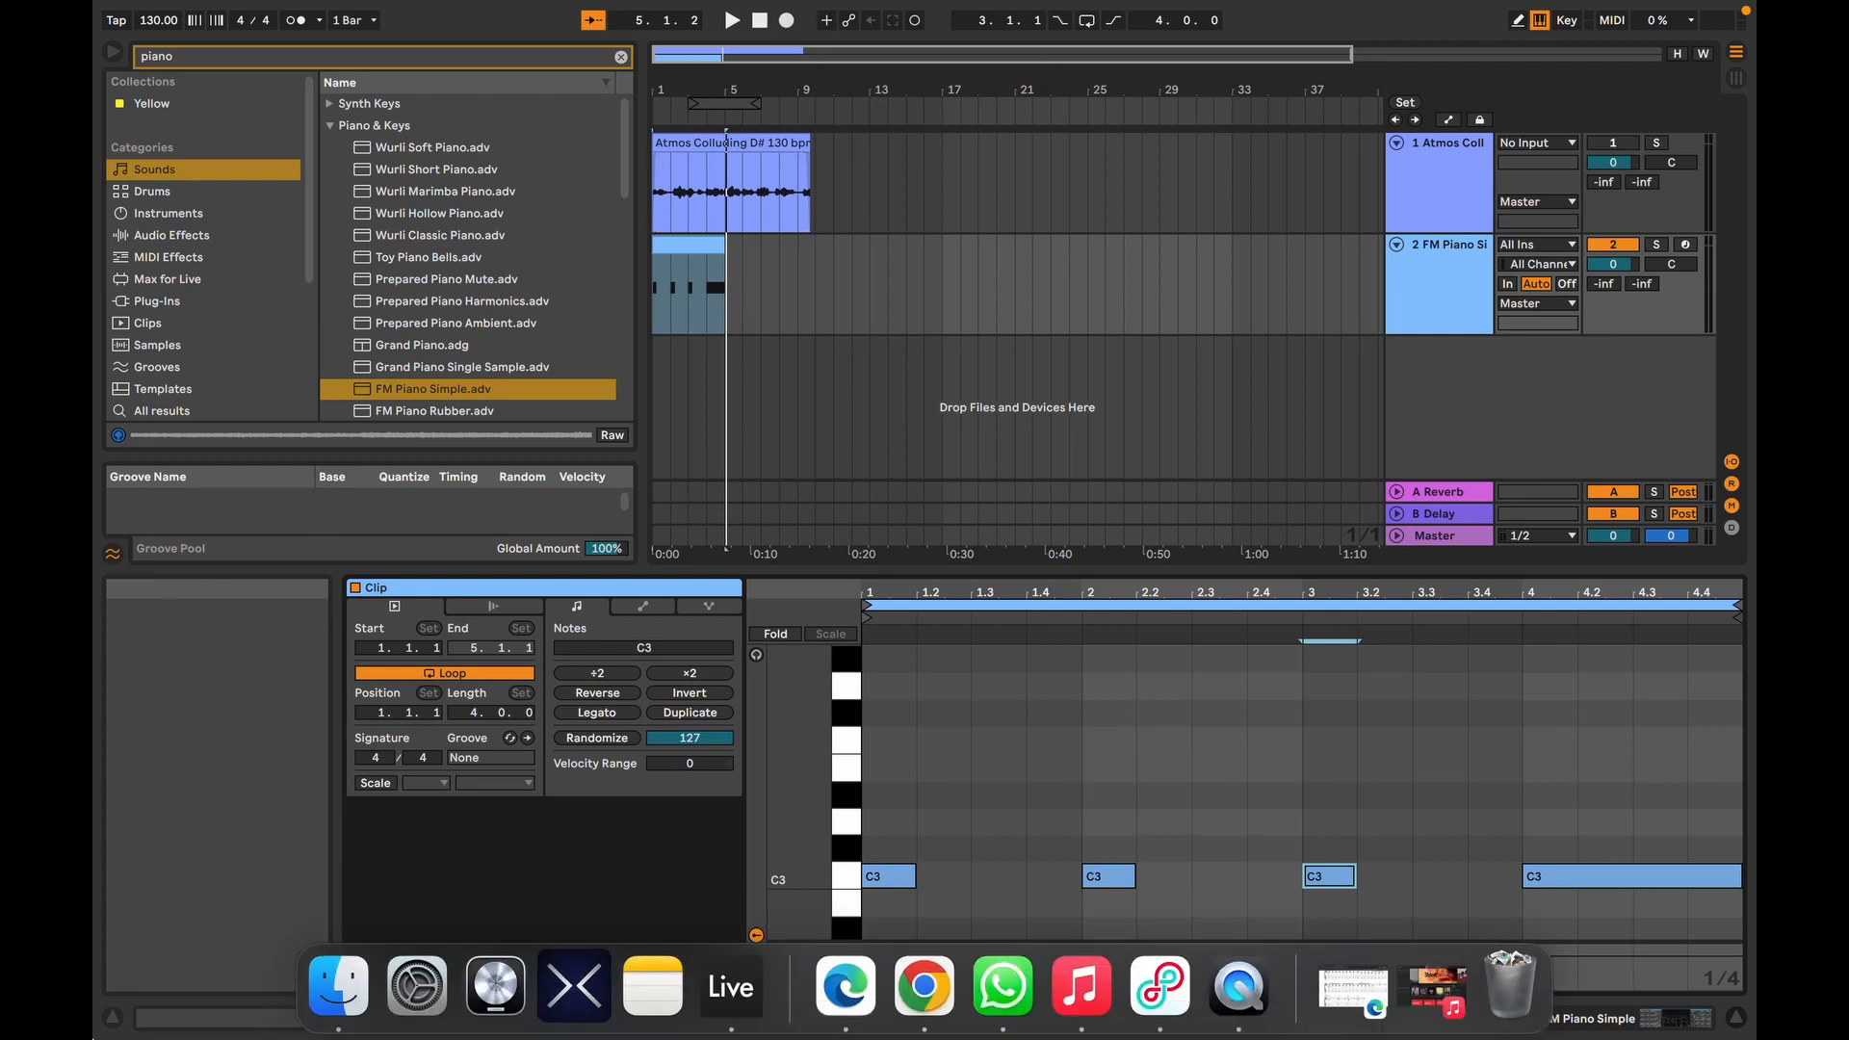